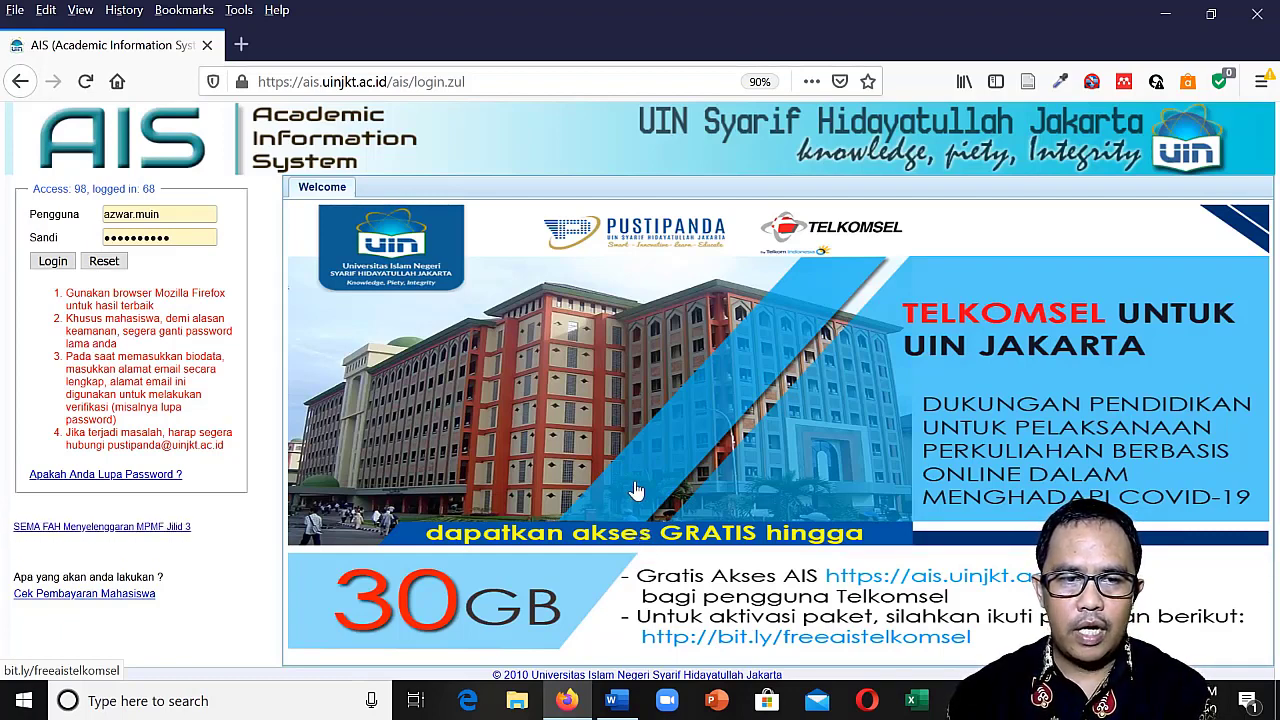
Log in to the Academic Information System with the prefilled credentials and decline the suggested password change.
left_click(345, 82)
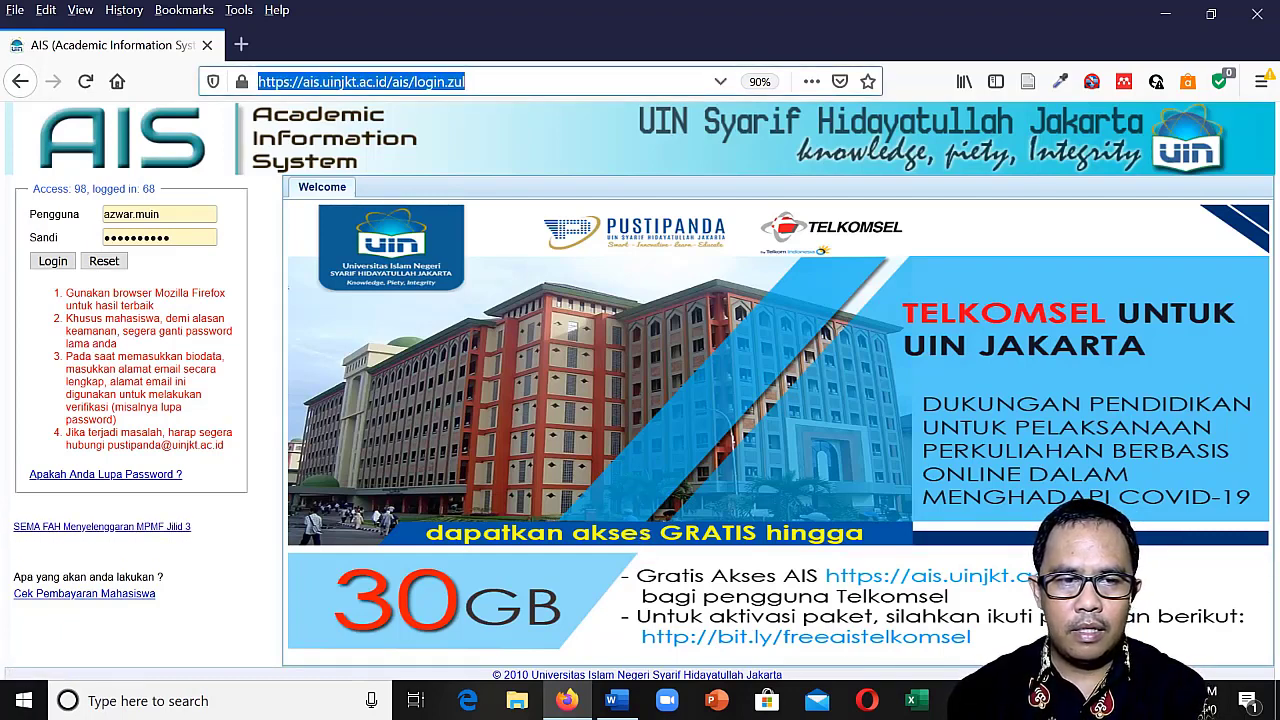
left_click(345, 82)
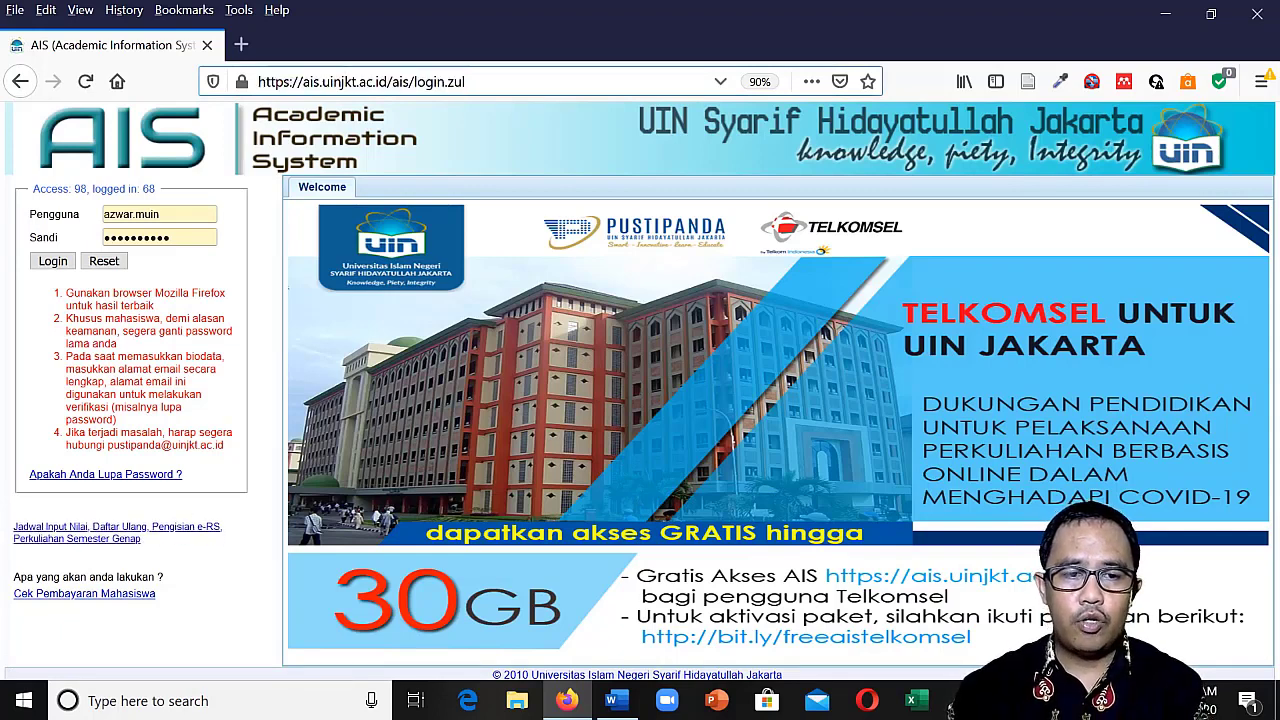
left_click(205, 214)
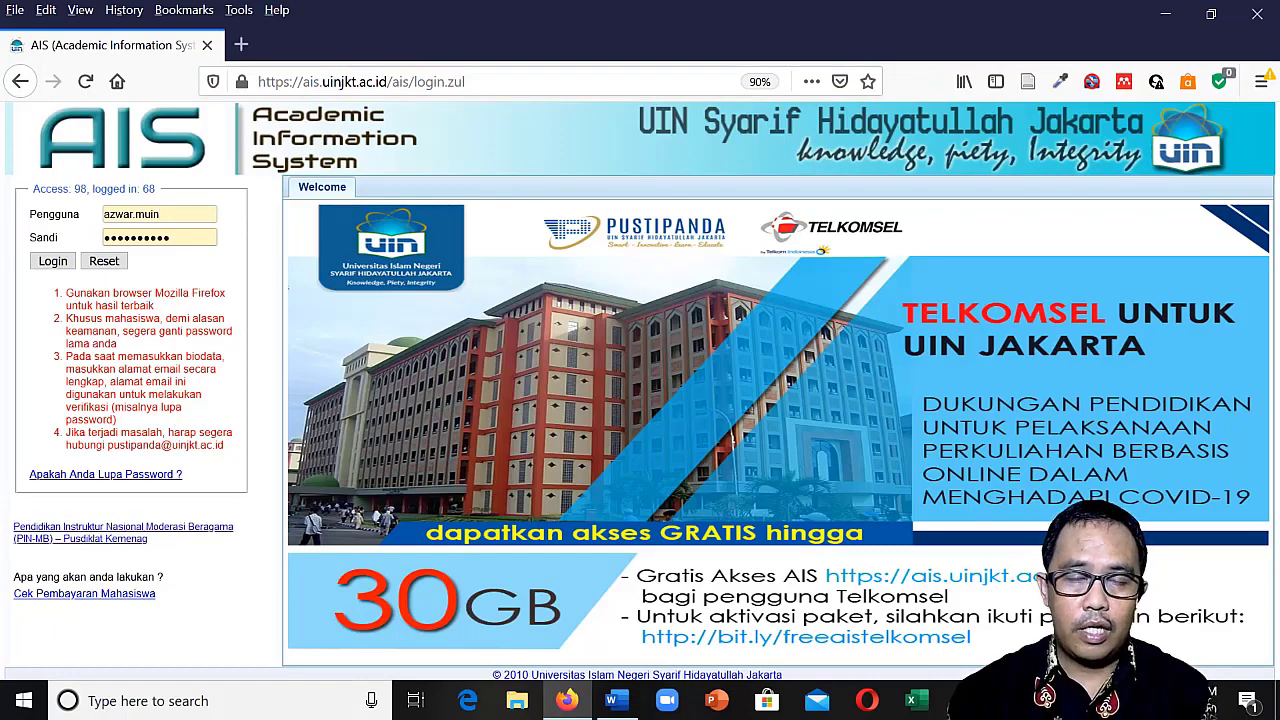
left_click(53, 261)
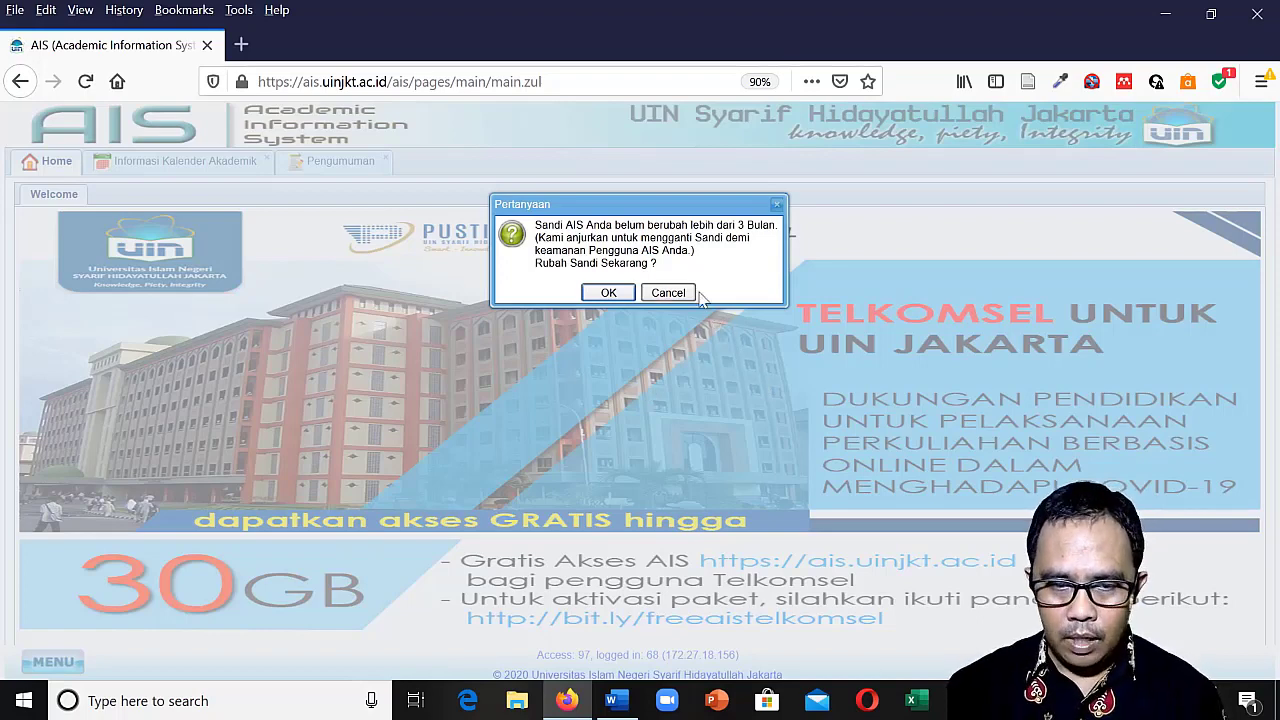
left_click(668, 293)
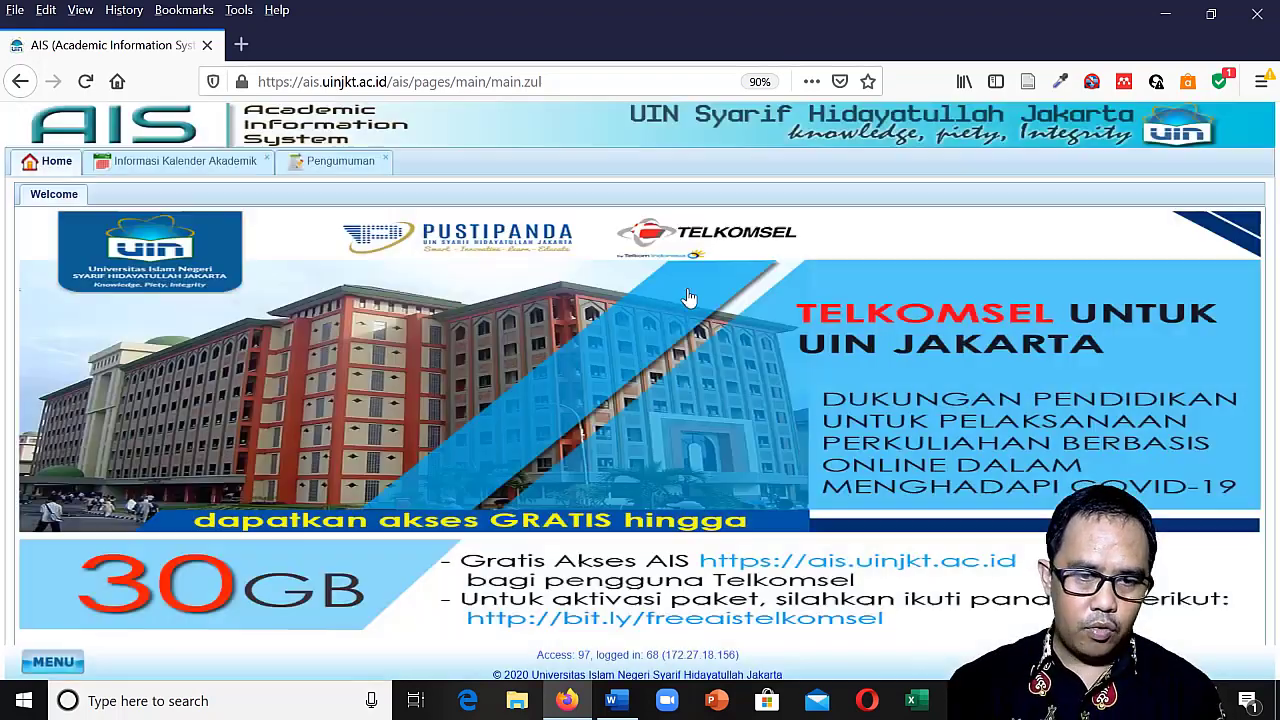
Enlarge the page to 110% and open Aktifitas Perkuliahan from the Perkuliahan group under Dosen.
left_click(53, 663)
key("ctrl+plus")
key("ctrl+plus")
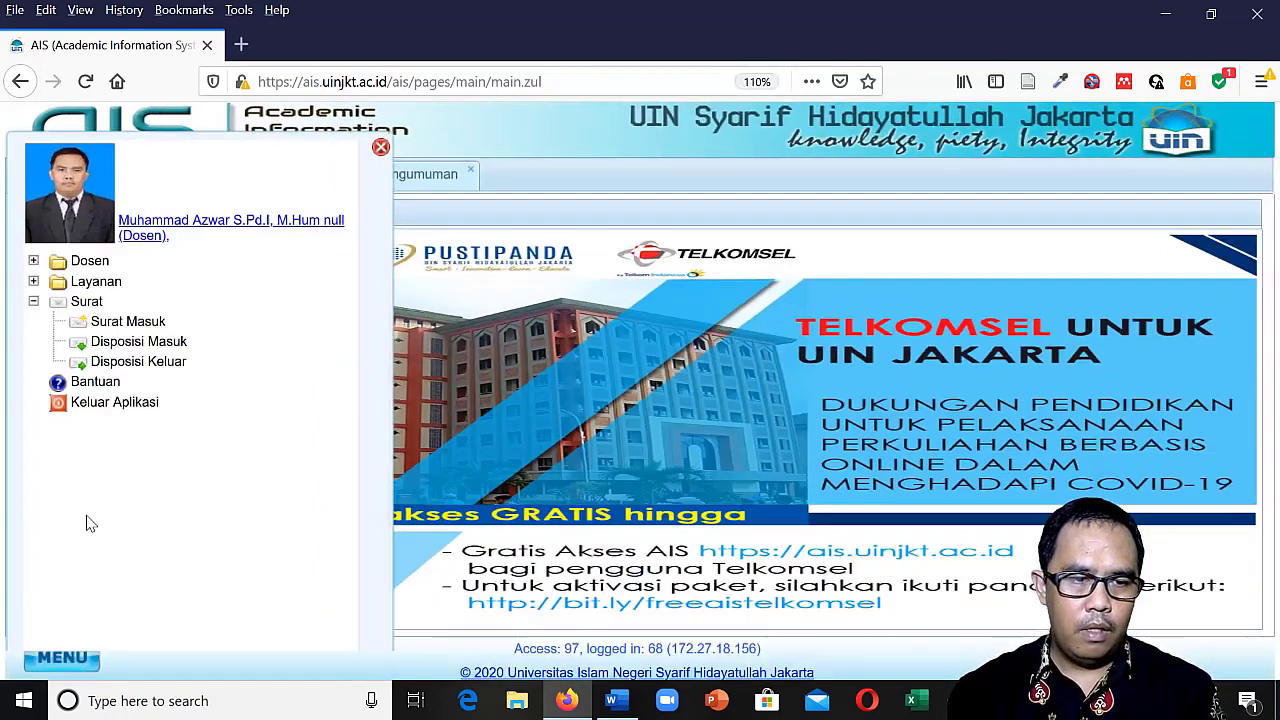
left_click(33, 262)
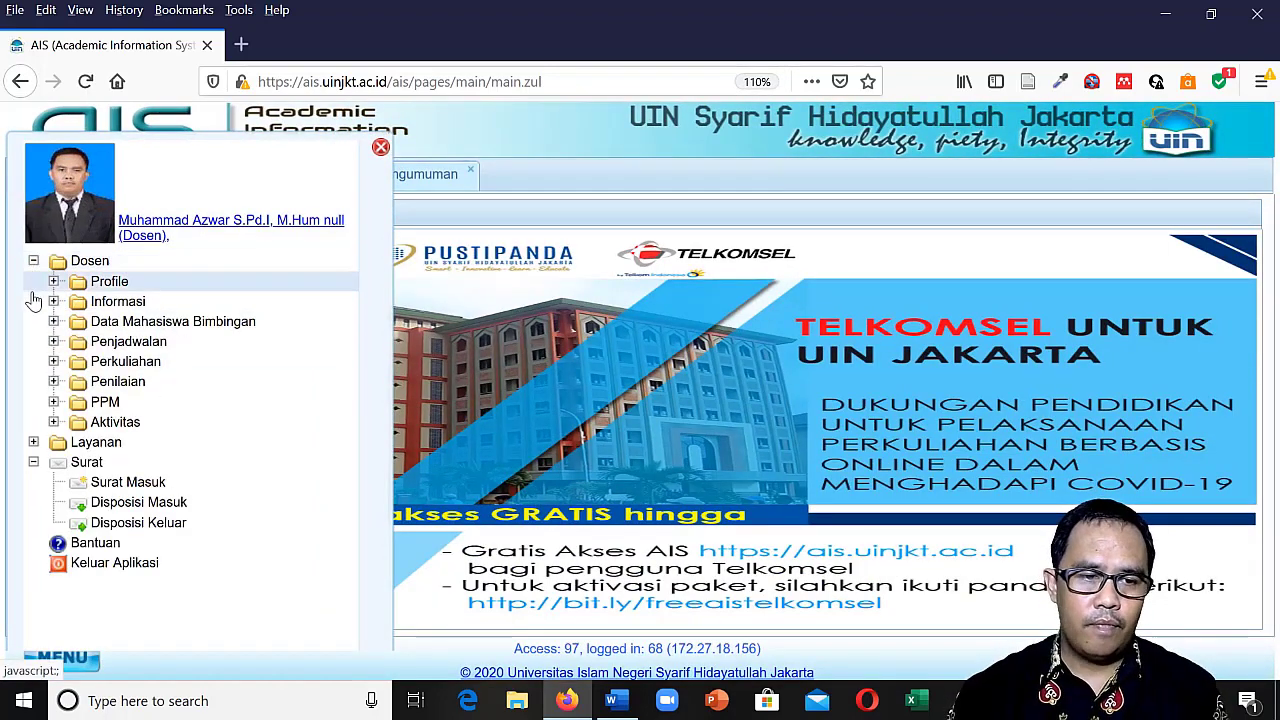
left_click(53, 362)
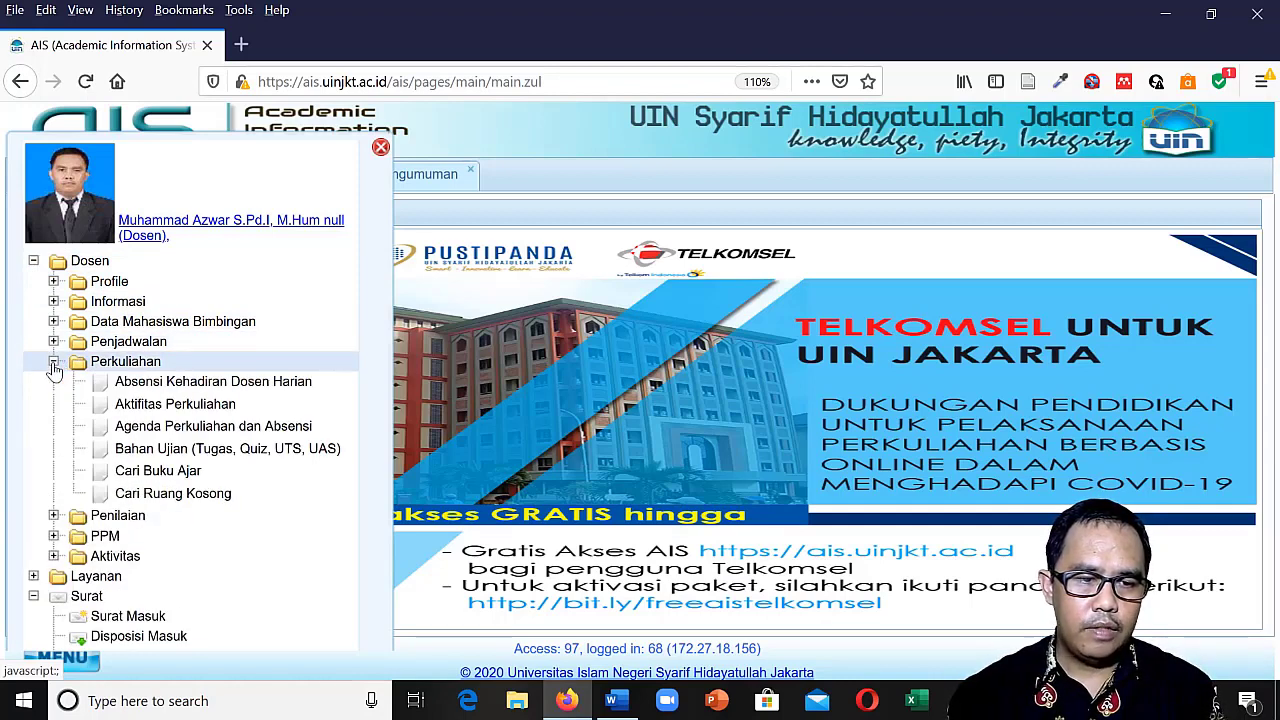
left_click(149, 406)
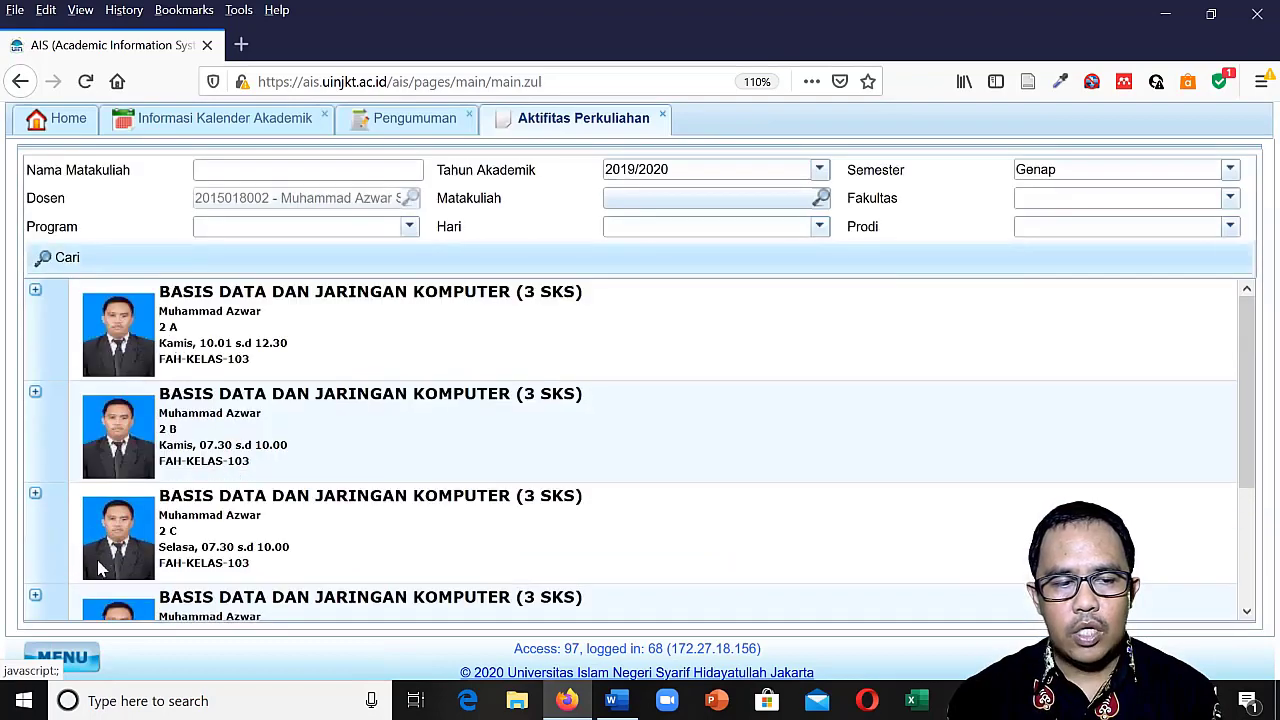
Open the Agenda Perkuliahan dan Absensi page and return to Aktifitas Perkuliahan.
left_click(62, 659)
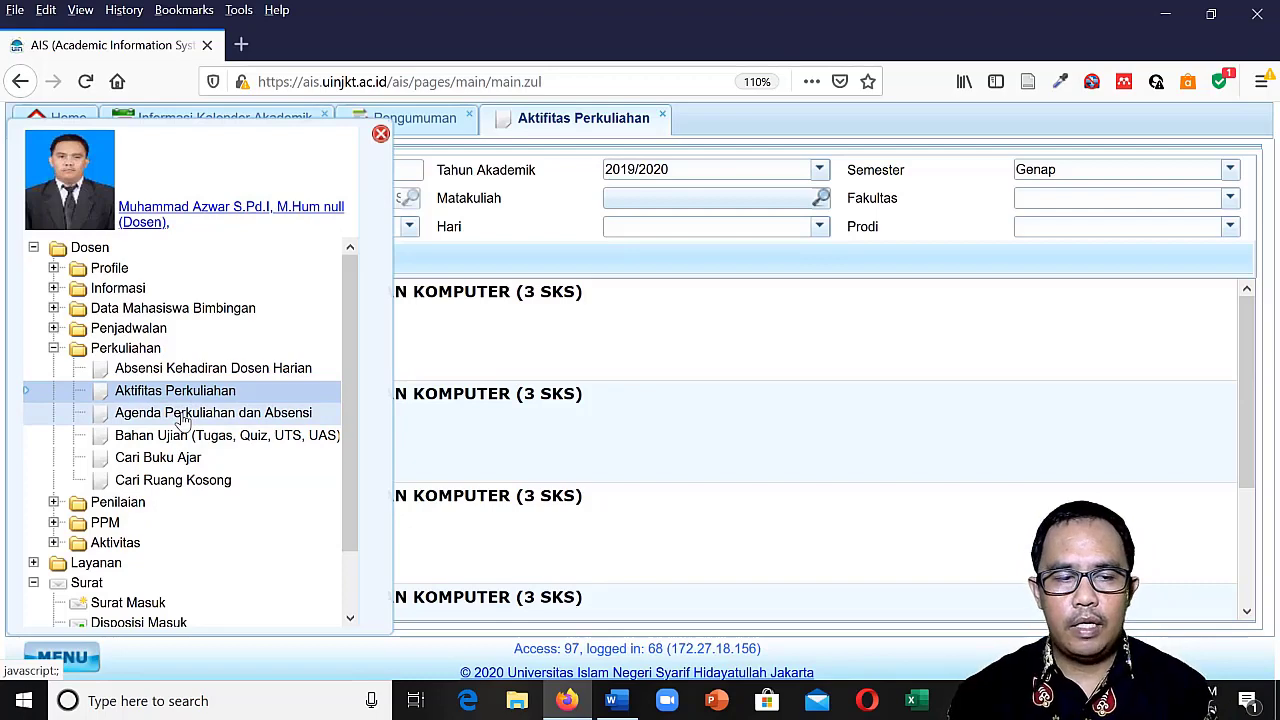
left_click(186, 414)
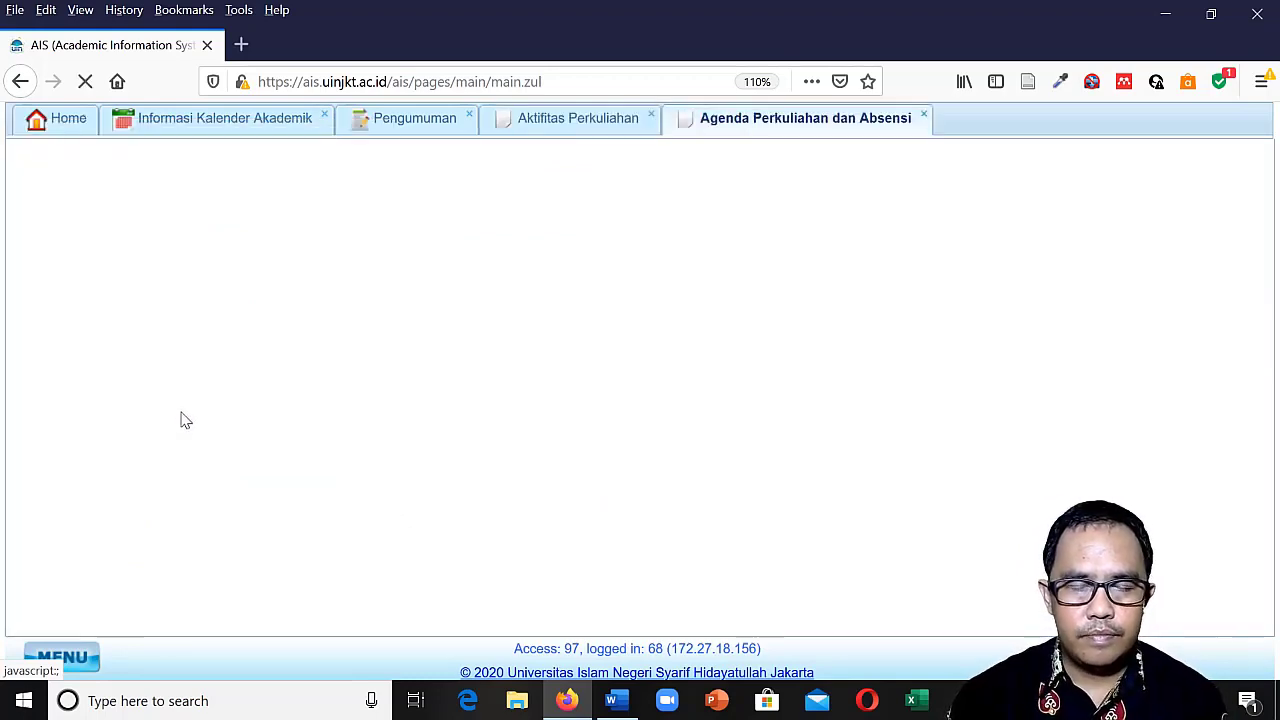
left_click(570, 120)
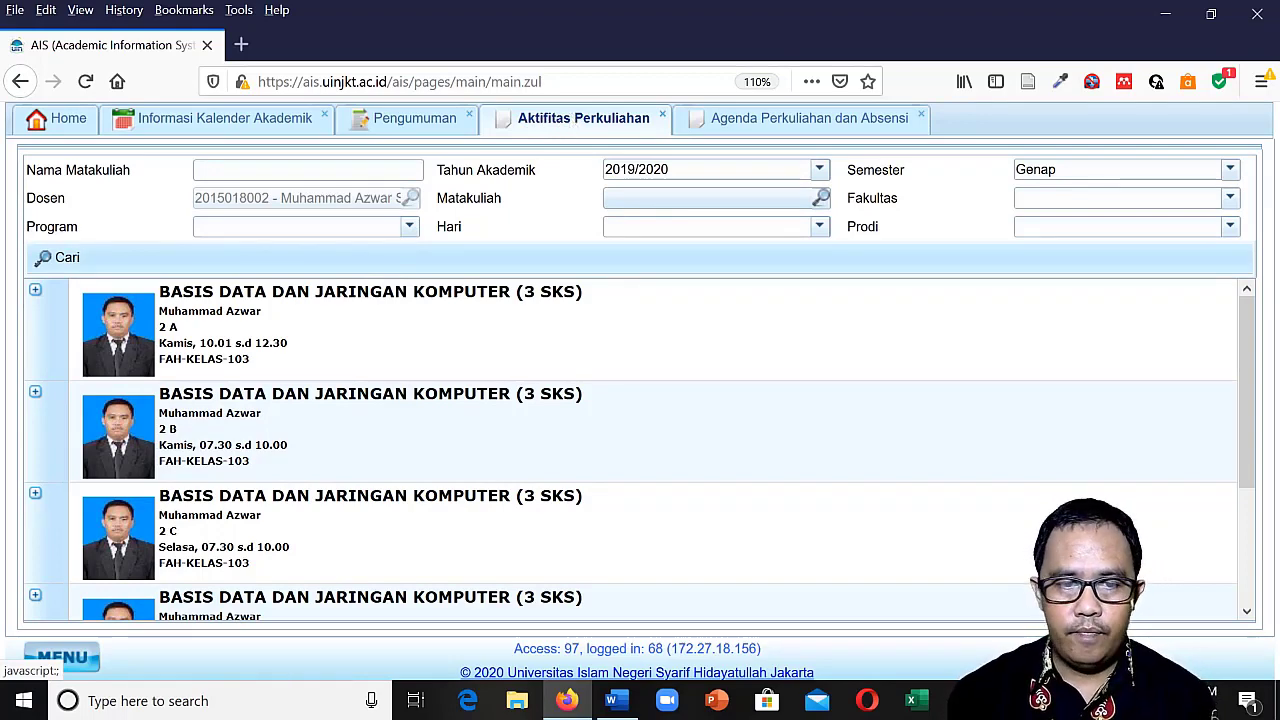
Look through the list of courses taught in the 2019/2020 Genap semester, with the page at its default zoom.
scroll(410, 320, "down", 3)
scroll(417, 397, "up", 3)
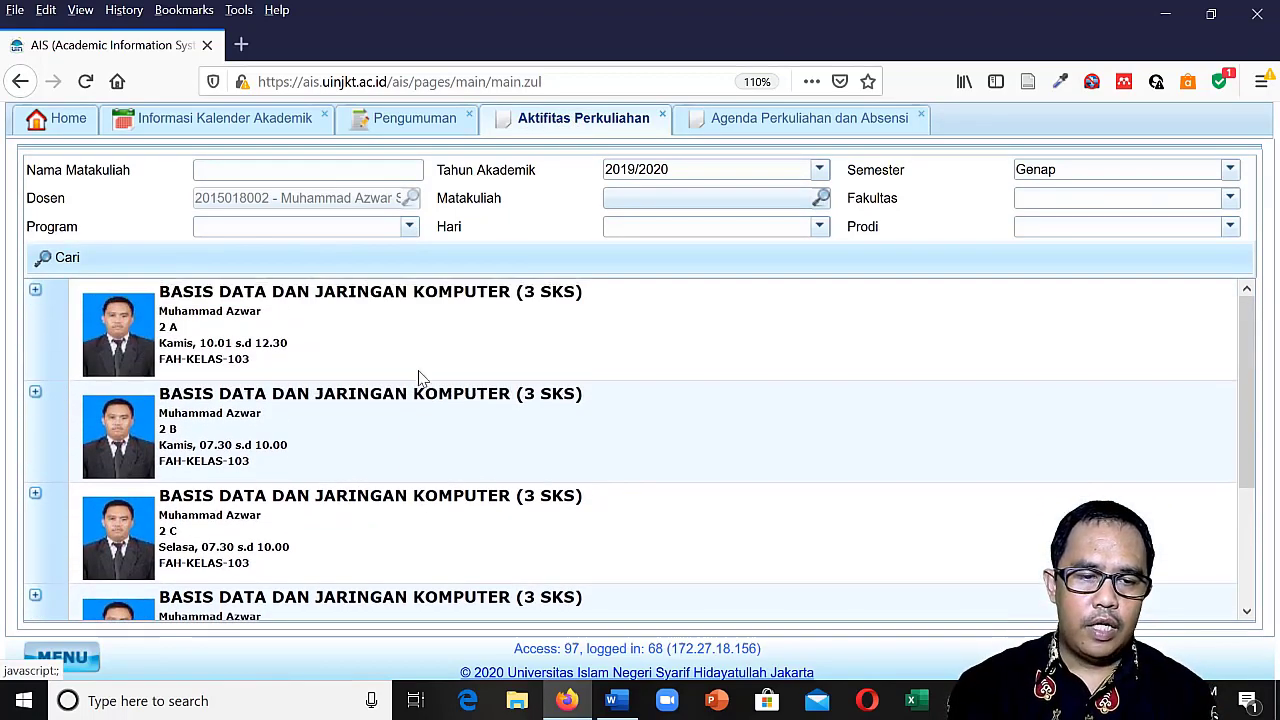
scroll(420, 378, "down", 3)
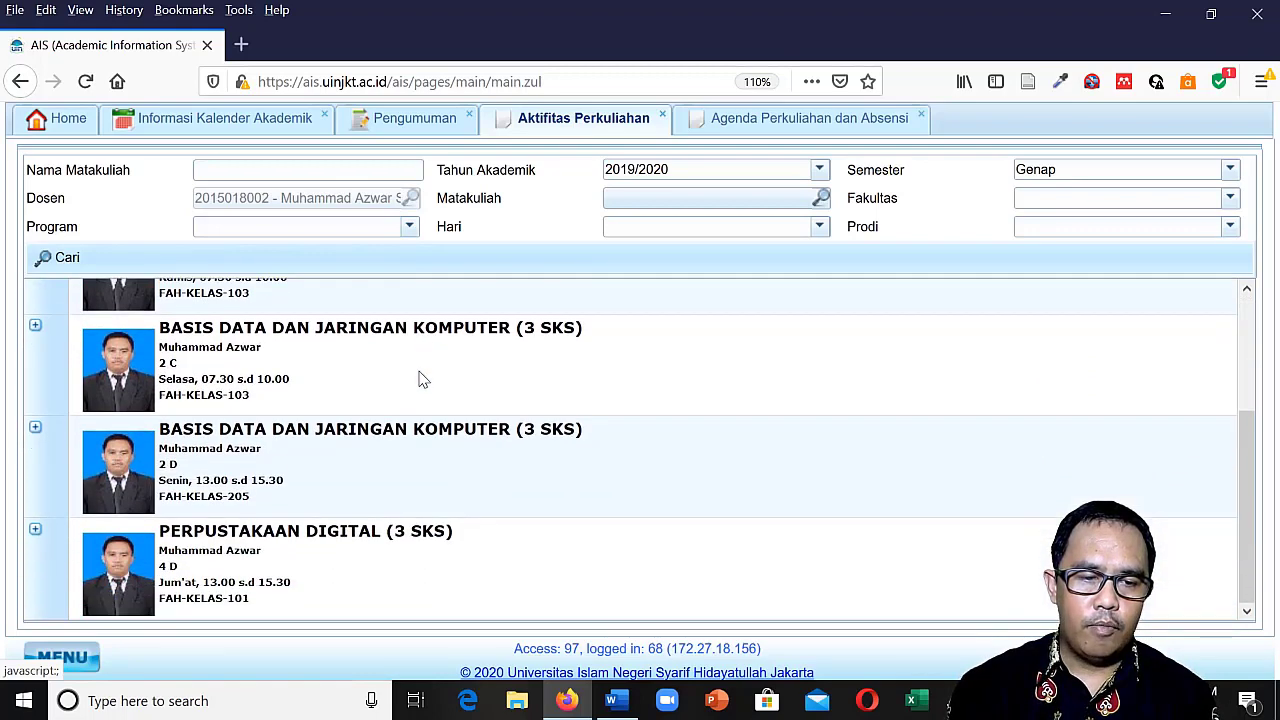
scroll(424, 385, "up", 2)
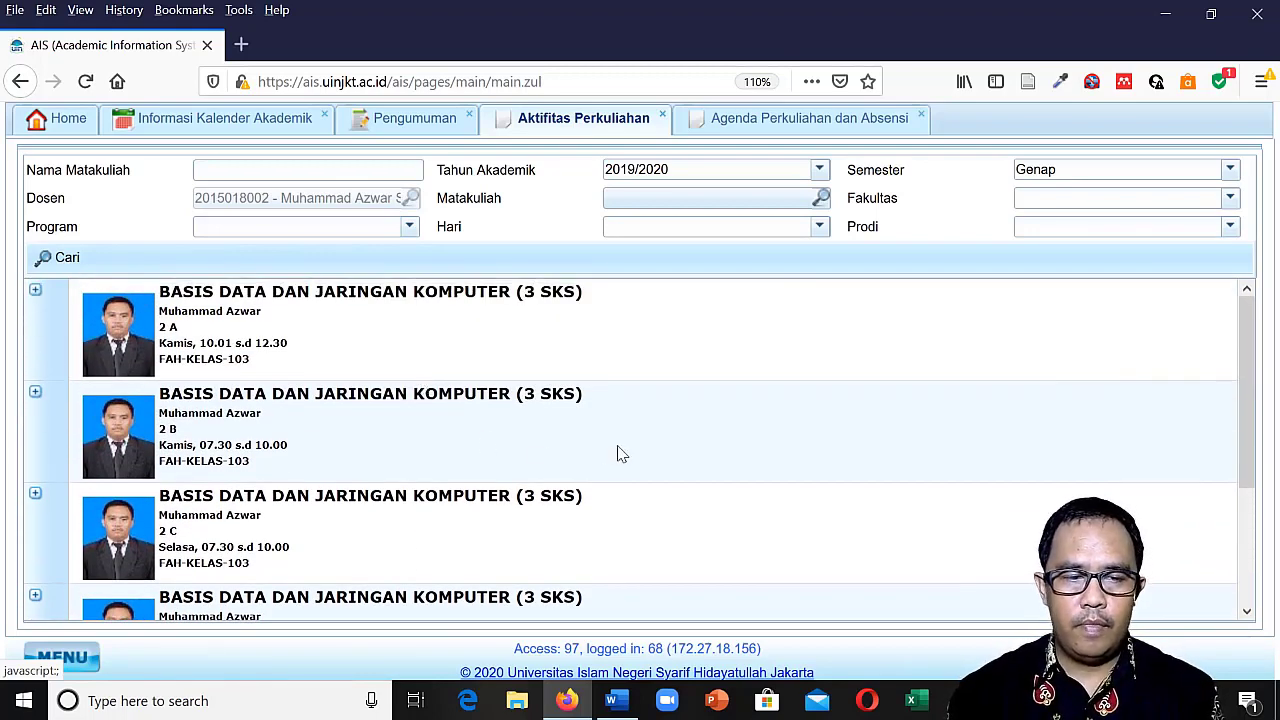
key("ctrl+0")
scroll(588, 445, "down", 2)
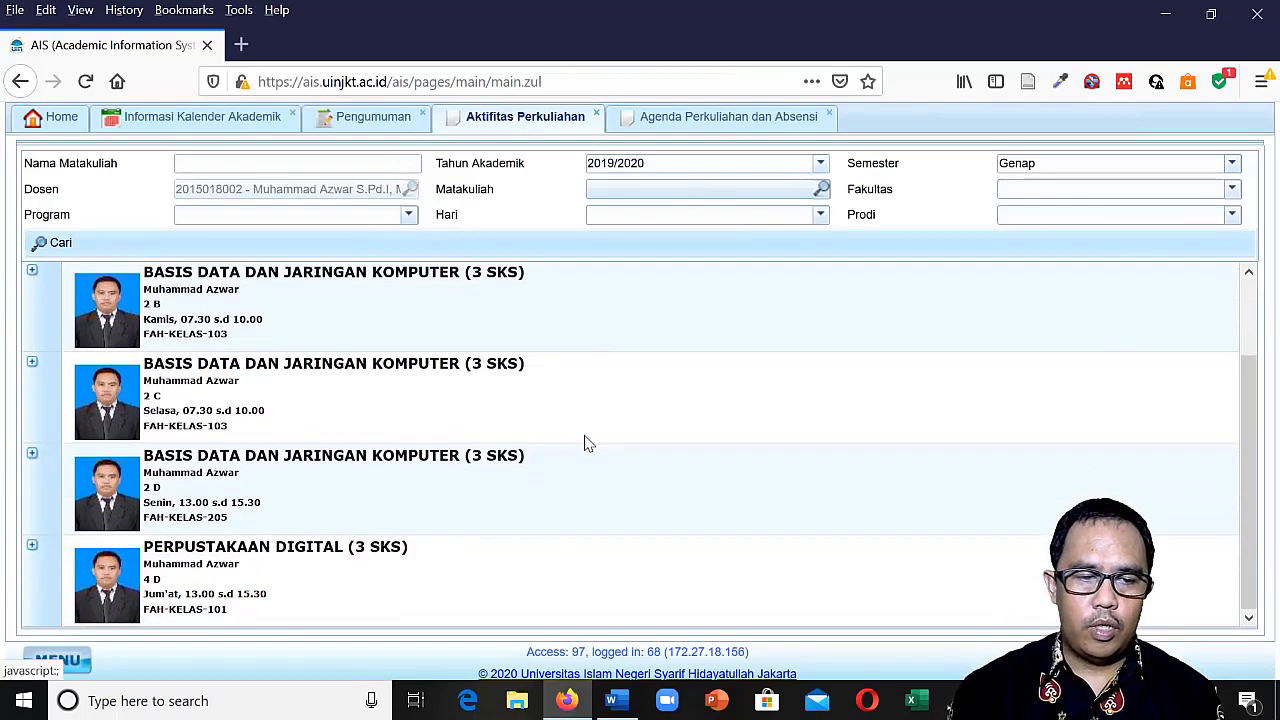
scroll(585, 440, "up", 2)
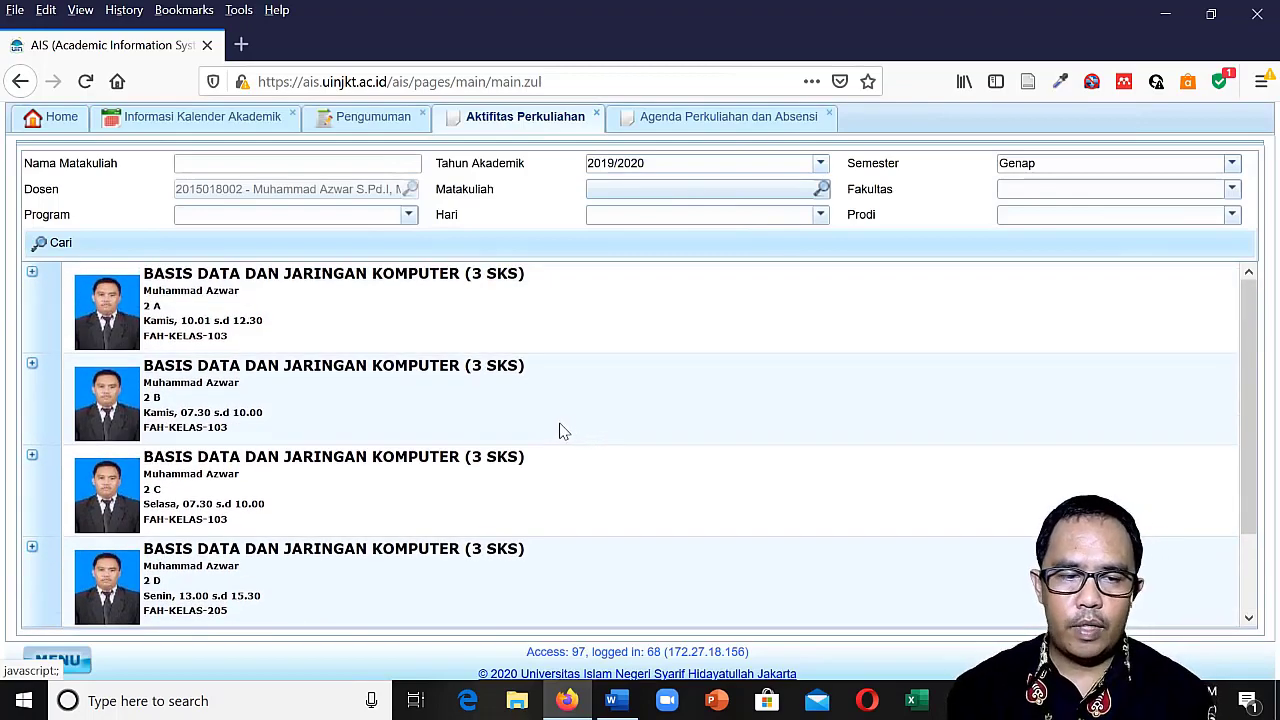
scroll(560, 435, "down", 1)
scroll(550, 440, "up", 1)
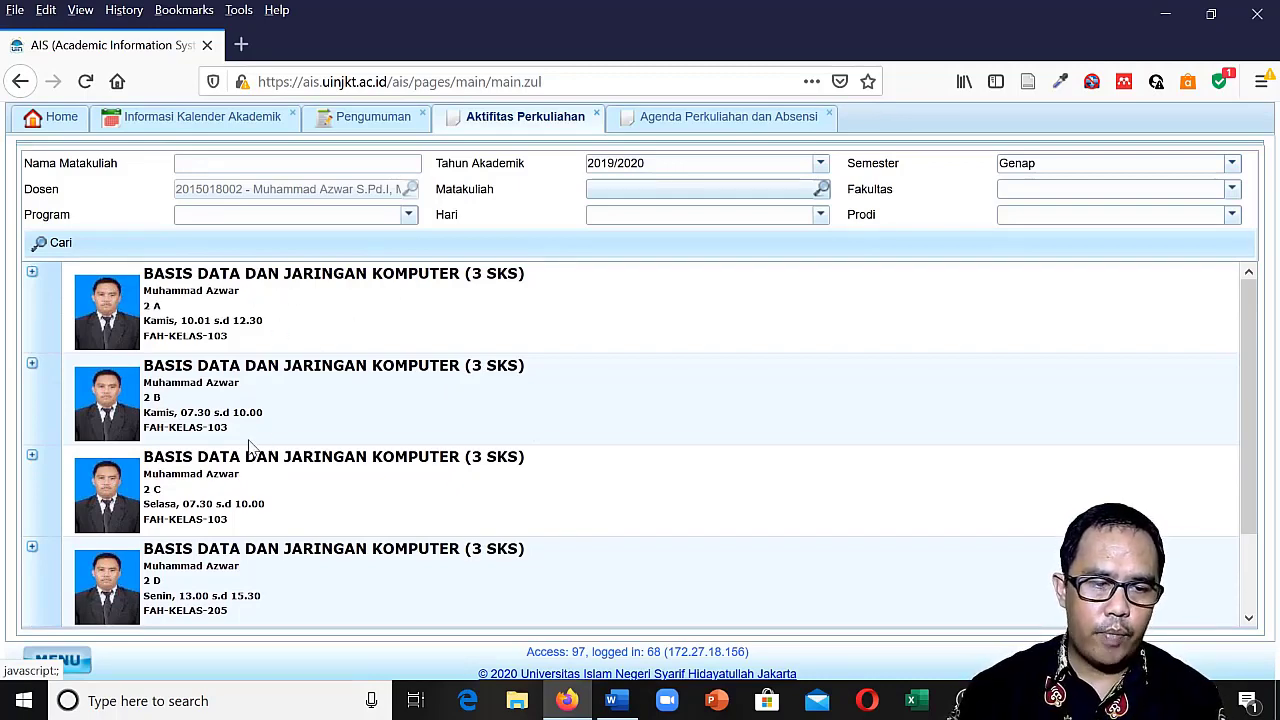
scroll(243, 474, "down", 1)
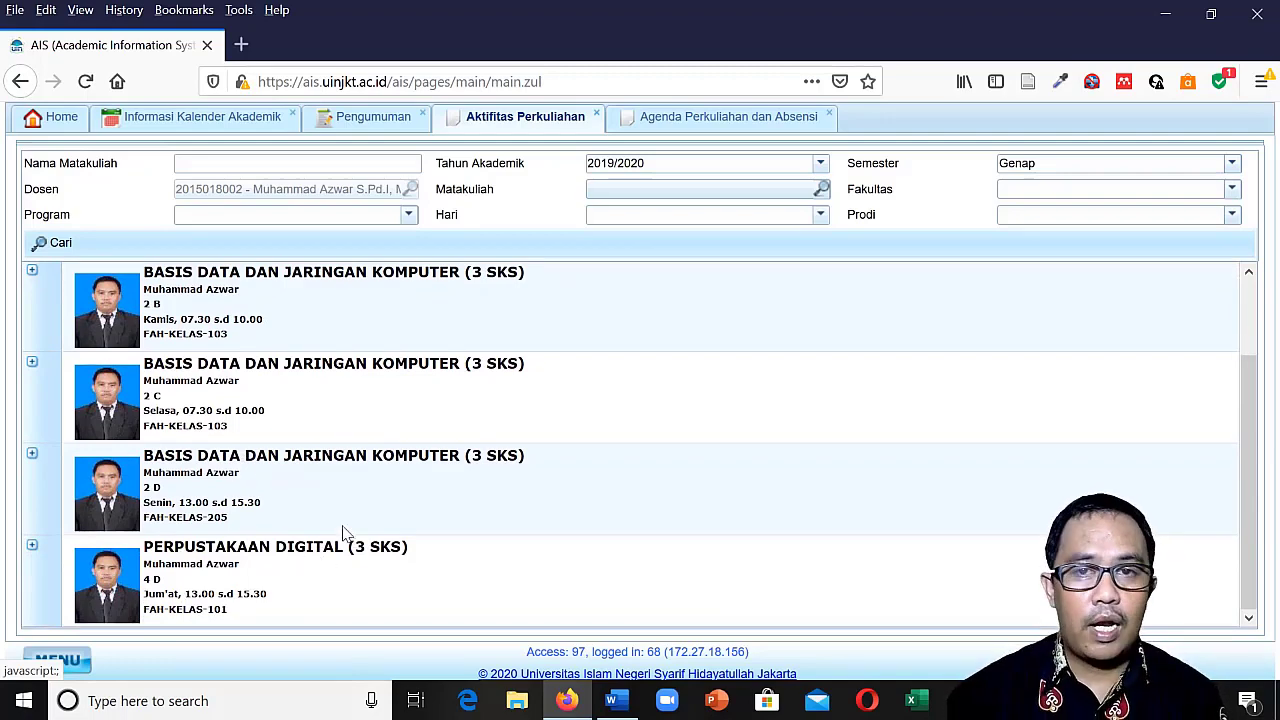
scroll(351, 520, "up", 1)
scroll(351, 490, "down", 1)
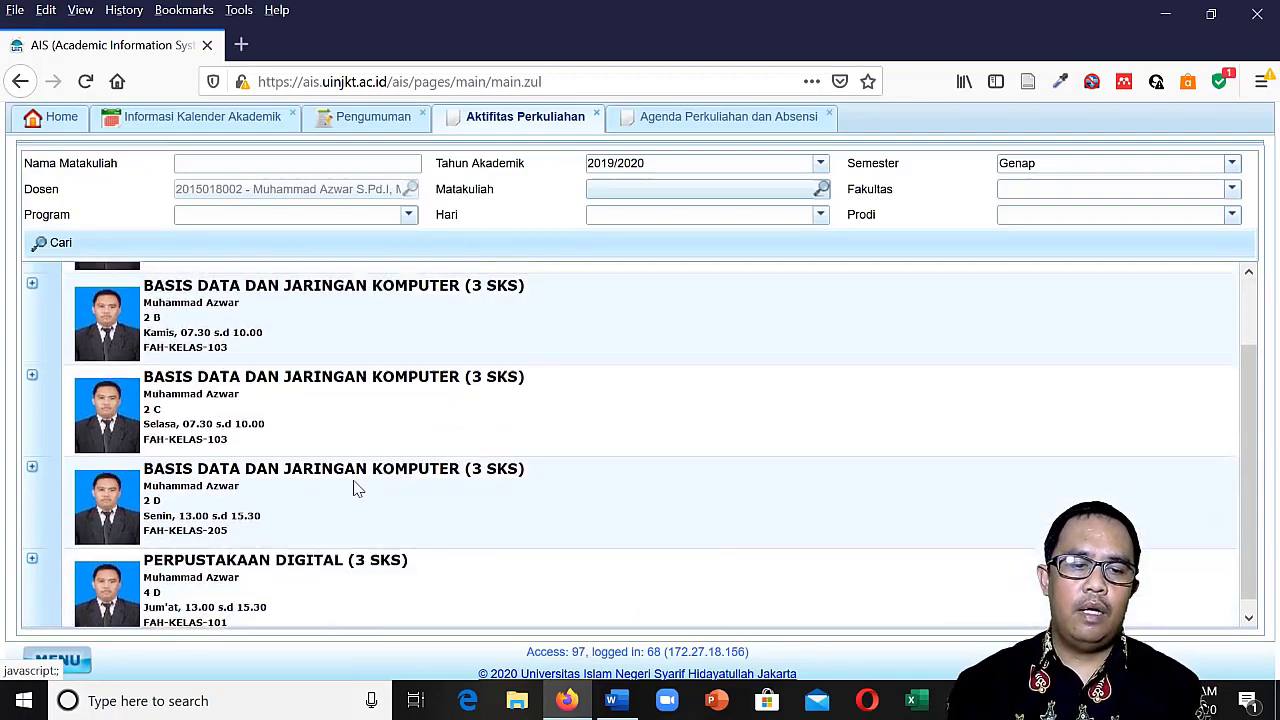
scroll(365, 486, "up", 1)
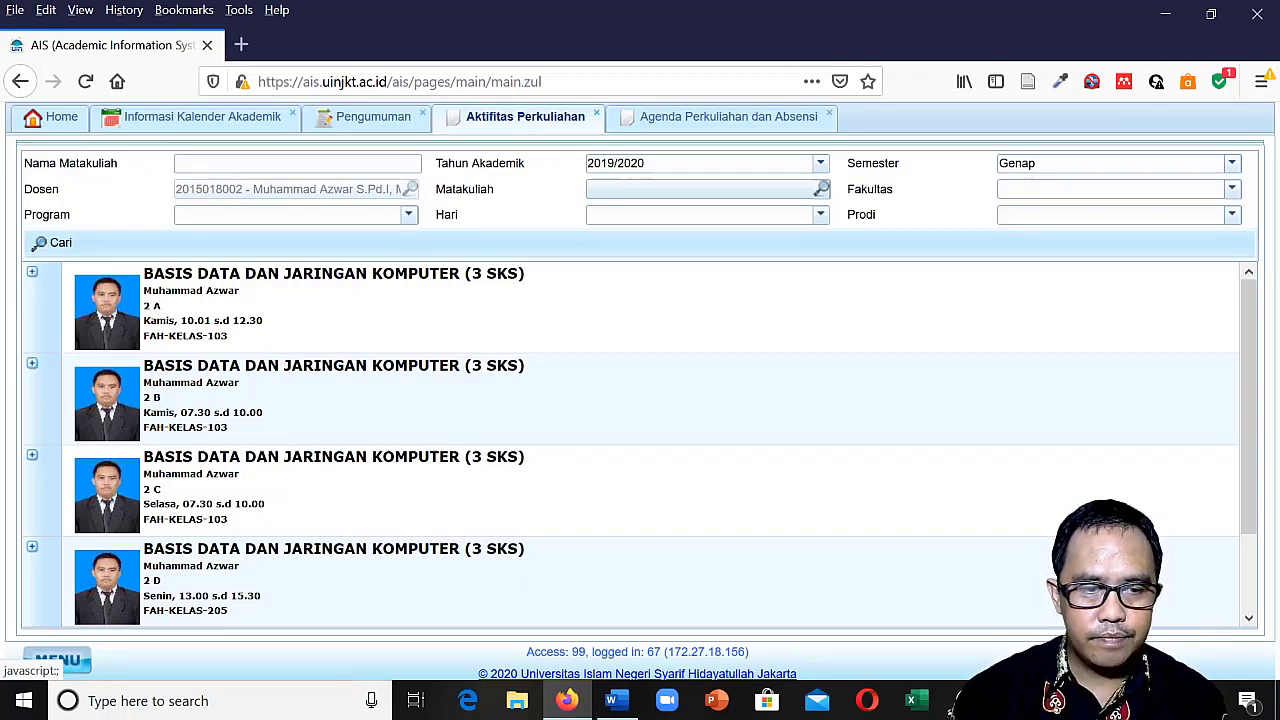
Expand the 2 A class of Basis Data dan Jaringan Komputer and check its lecture agenda.
left_click(32, 274)
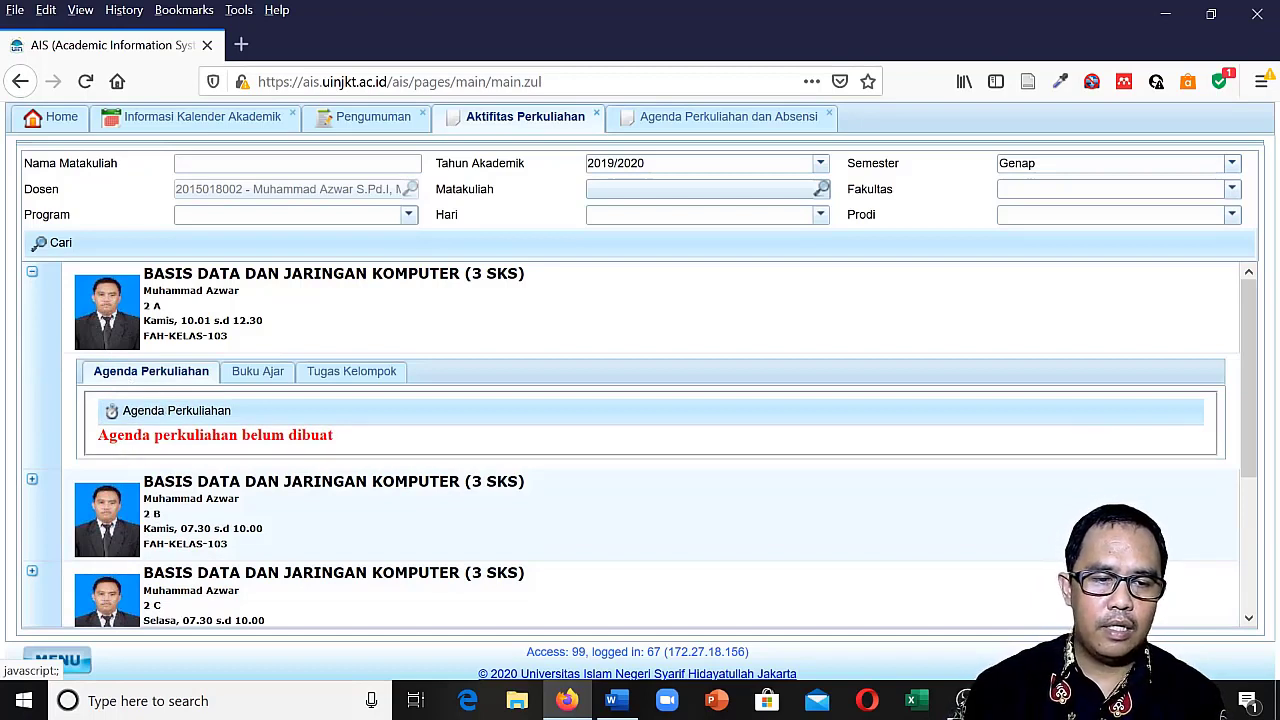
left_click_drag(98, 435, 362, 446)
left_click(380, 446)
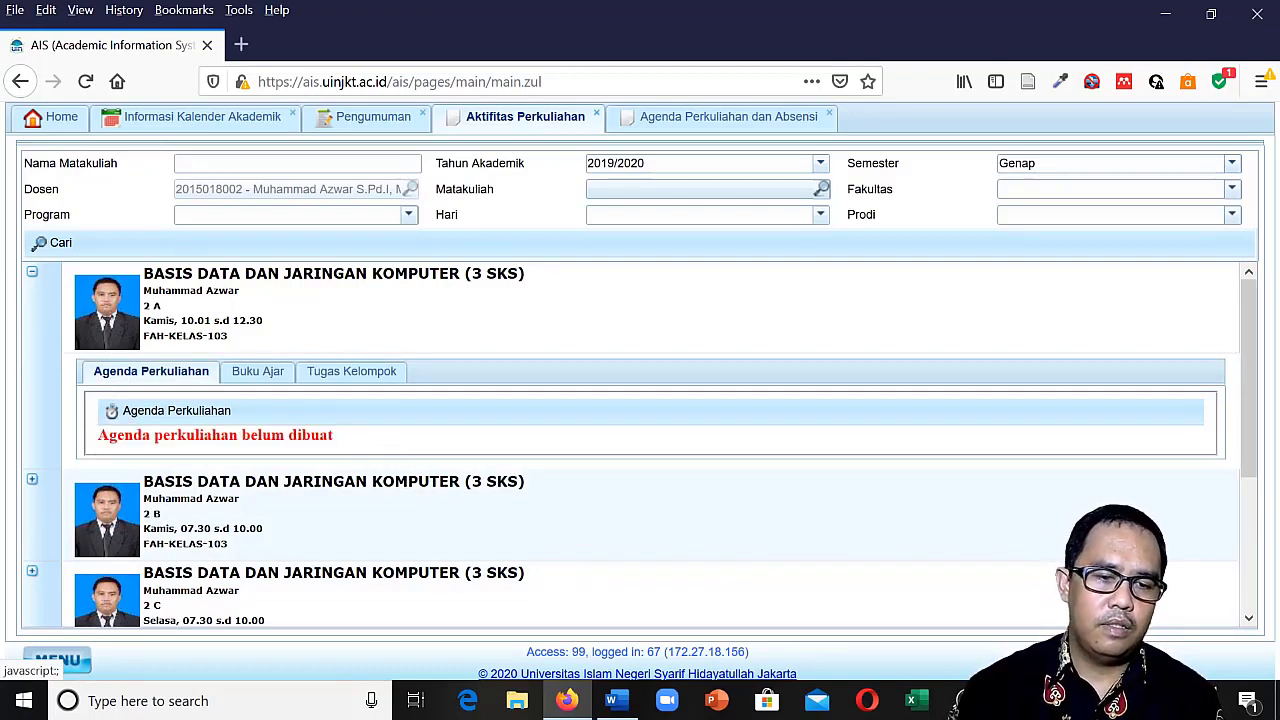
Review the 2 A class's Buku Ajar and Tugas Kelompok sections, and return to its Agenda Perkuliahan.
left_click(256, 373)
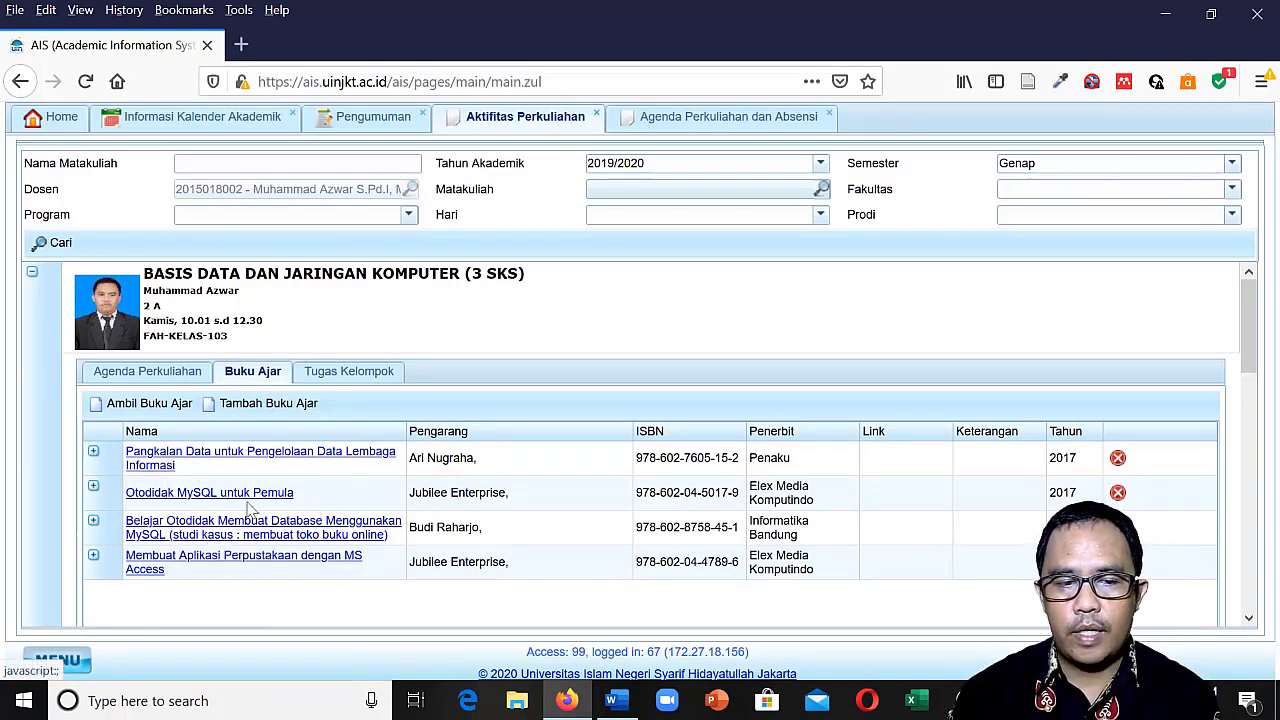
left_click(329, 375)
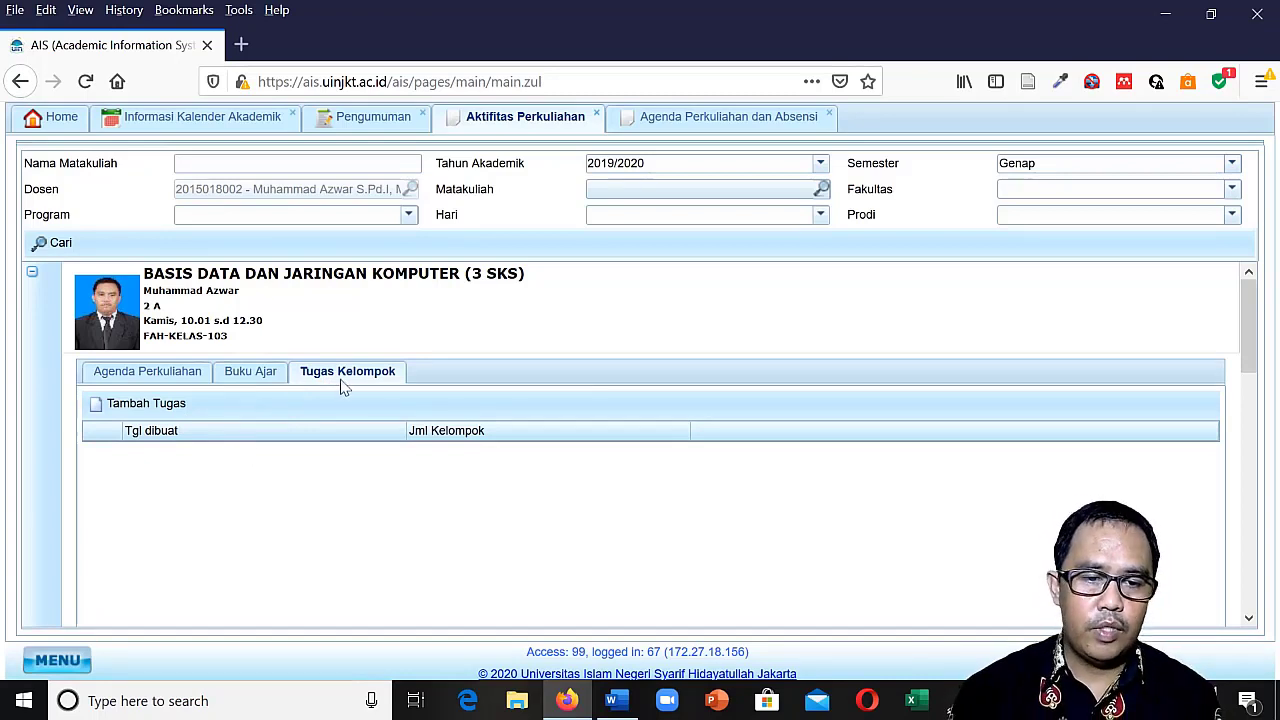
left_click(152, 374)
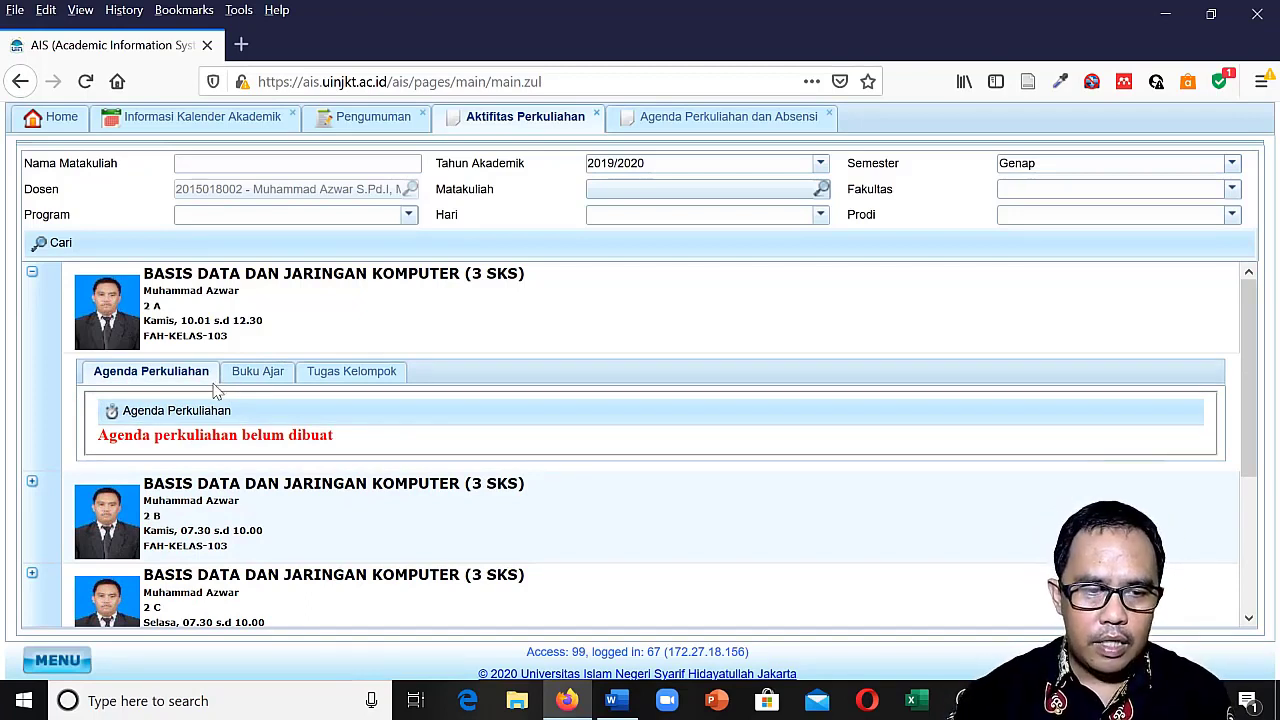
Add a meeting to the 2 A class's lecture agenda and enter "Pertemuan 1:" as the heading of its Materi.
left_click(152, 412)
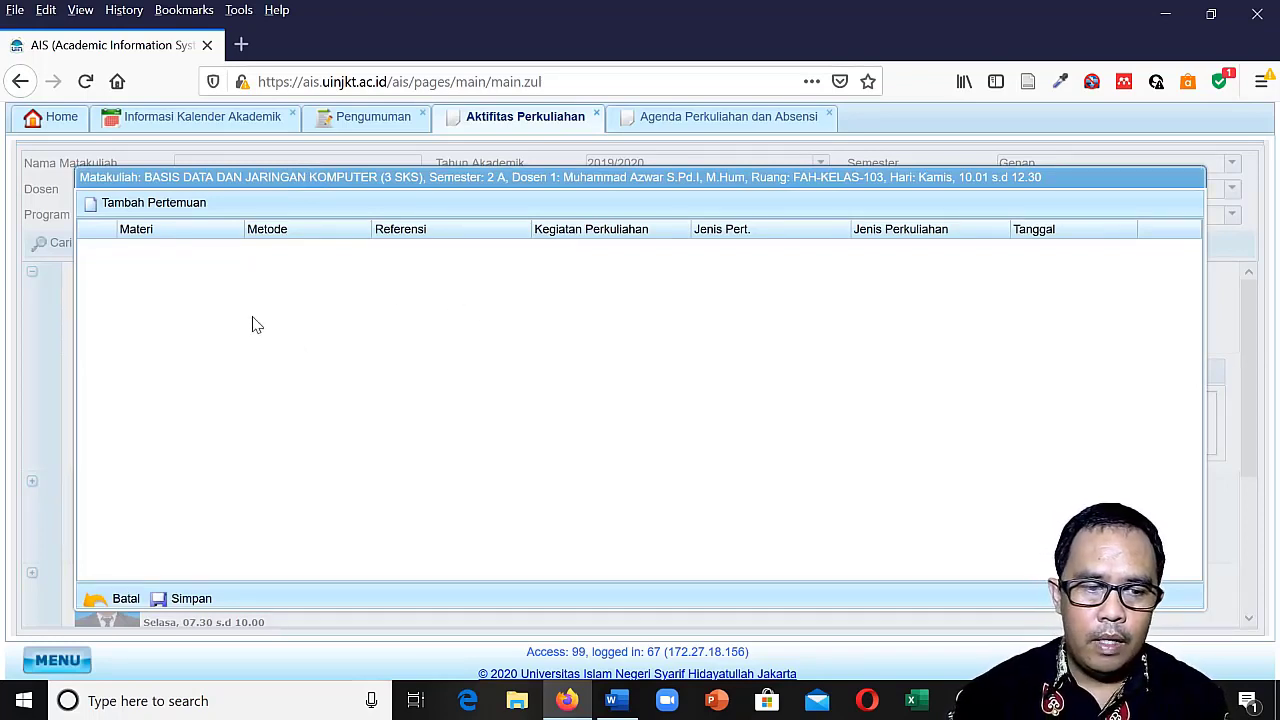
left_click(131, 204)
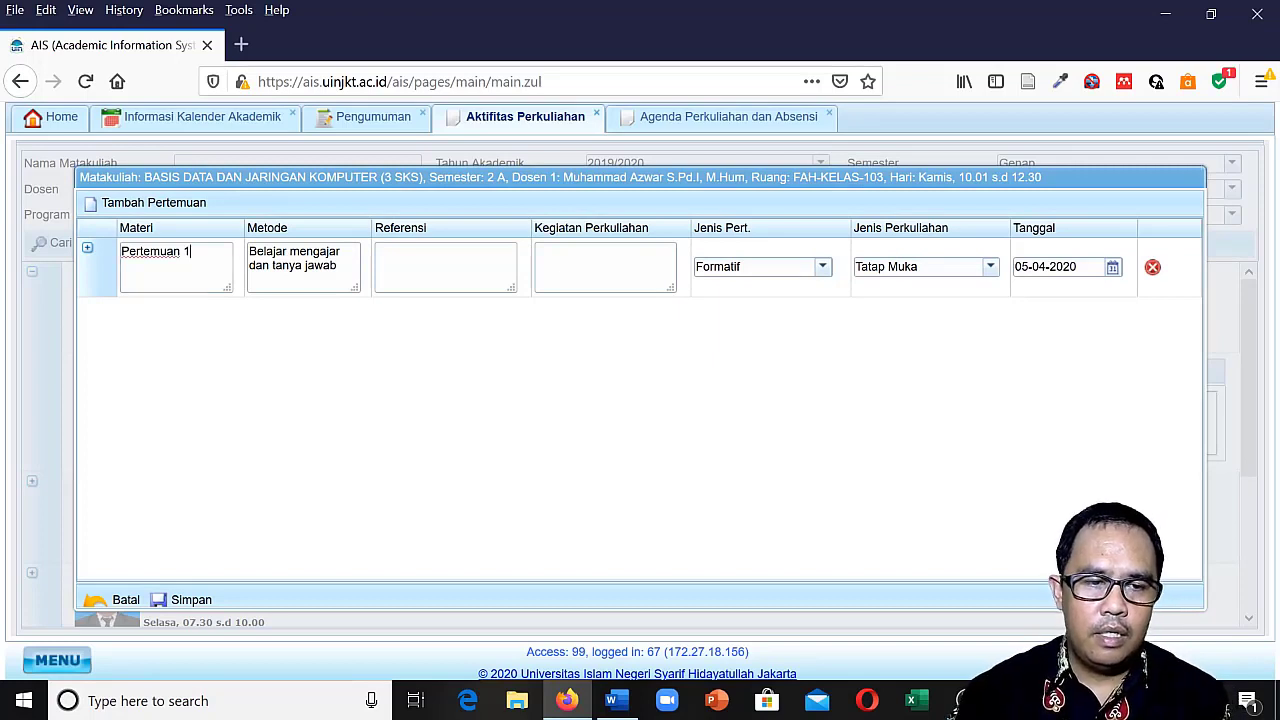
left_click_drag(190, 252, 75, 262)
left_click(191, 254)
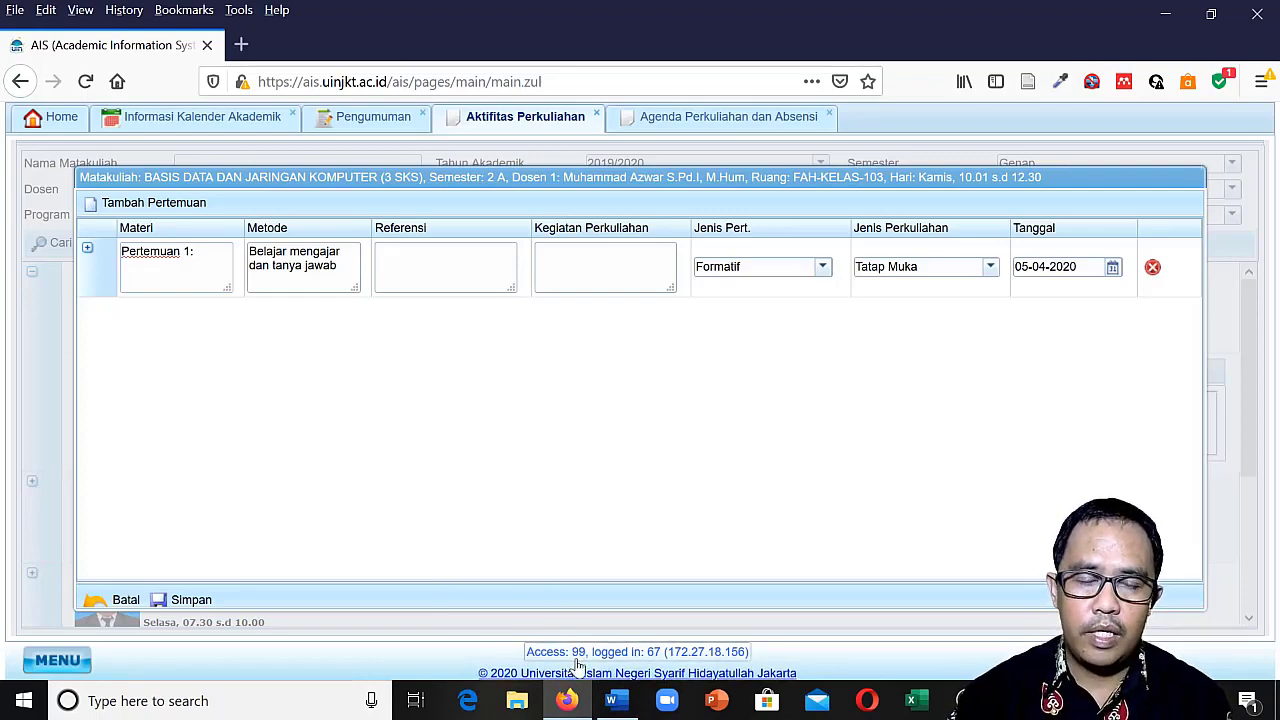
Copy the meeting 1 text "Perkenalan, Kesepakatan kelas, dan Materi pengantar, Pembagian Kelompok Diskusi" from the Word syllabus and paste it below "Pertemuan 1:" in Materi.
left_click(611, 700)
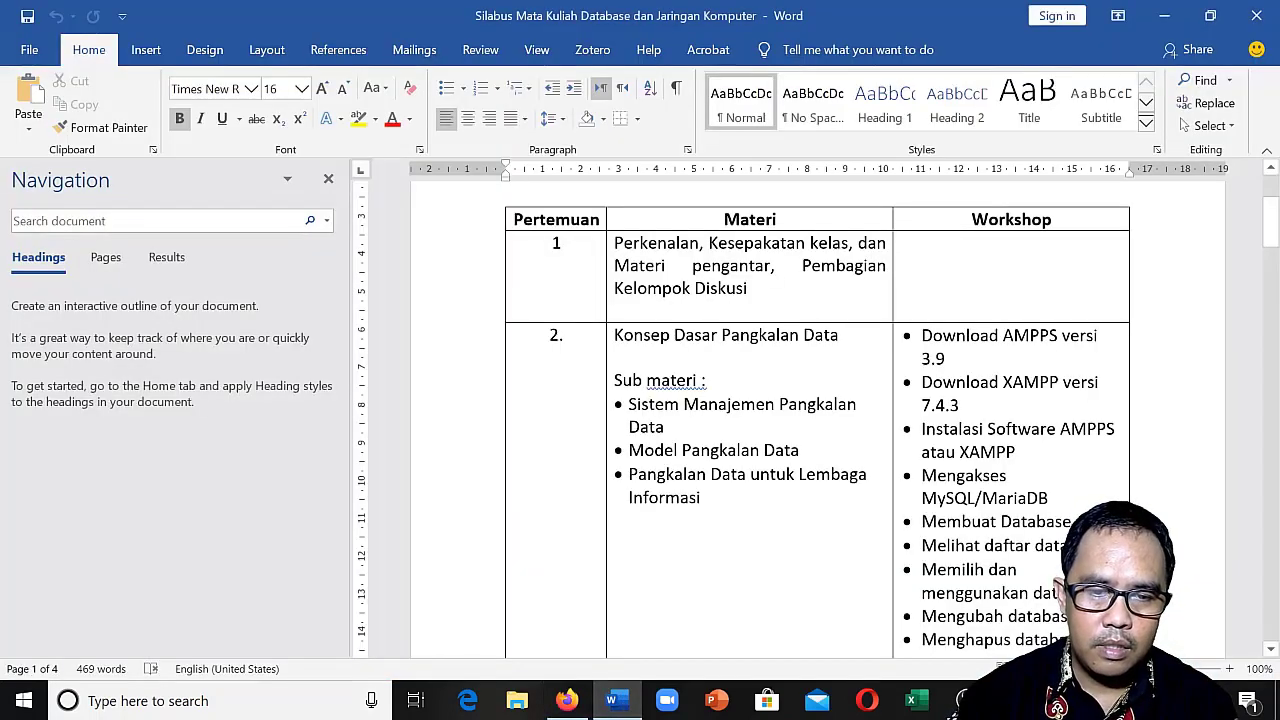
scroll(817, 420, "up", 2)
scroll(817, 420, "down", 1)
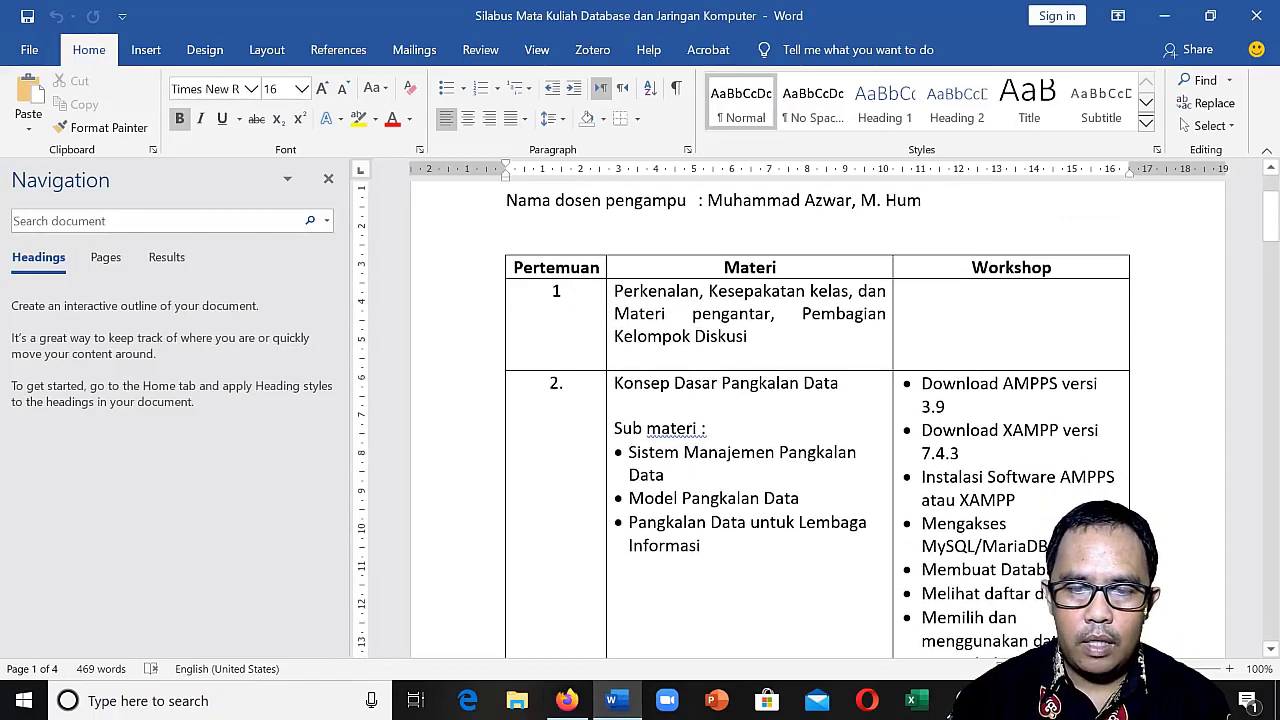
scroll(817, 420, "up", 1)
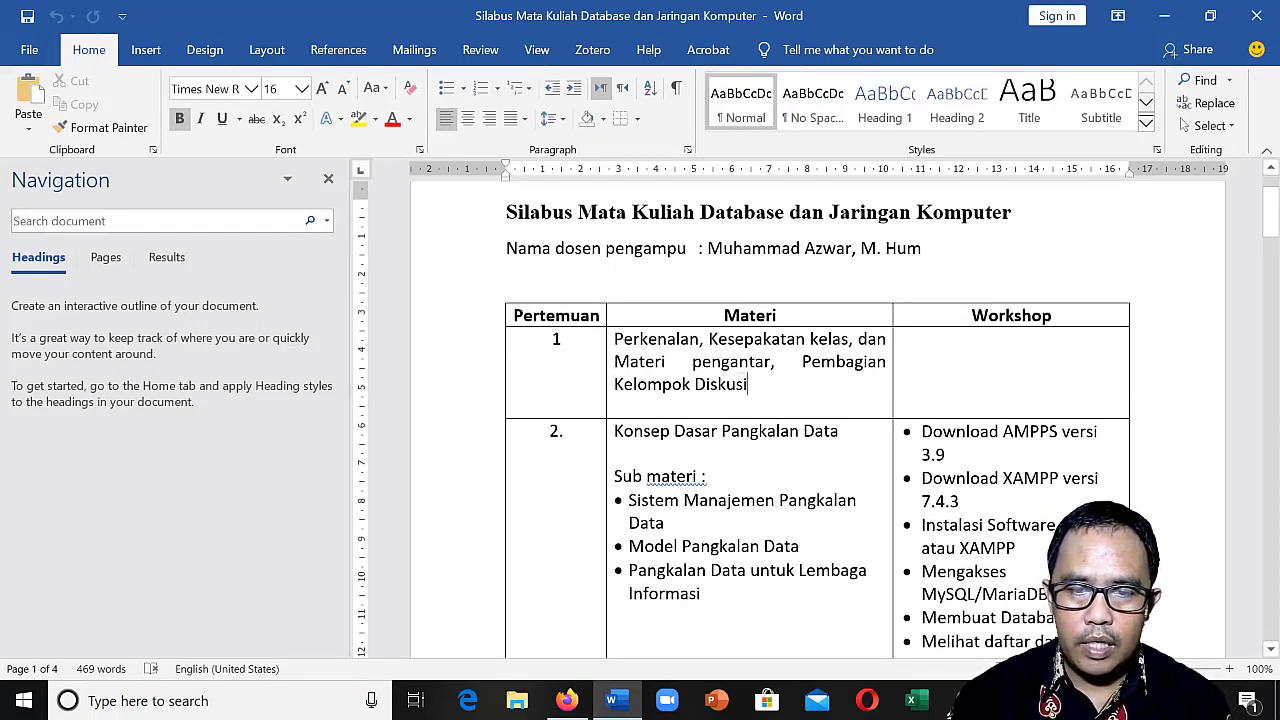
left_click_drag(748, 384, 614, 339)
right_click(665, 360)
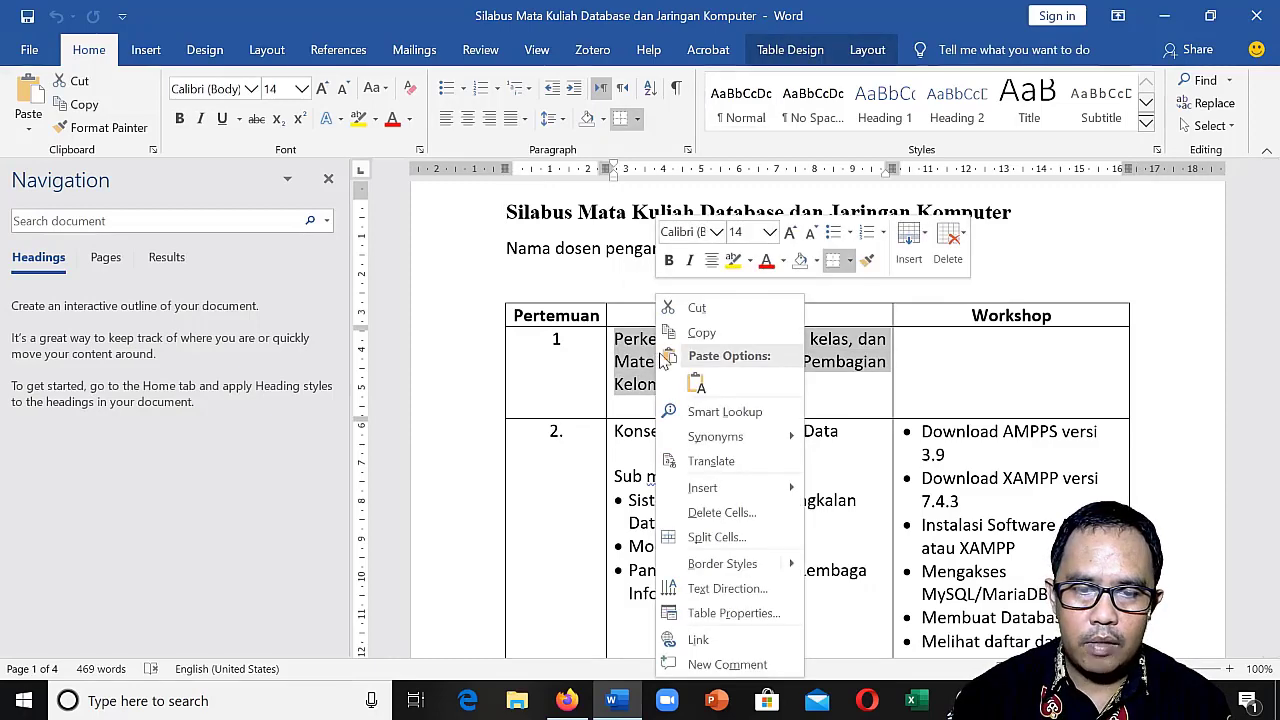
left_click(701, 332)
left_click(566, 700)
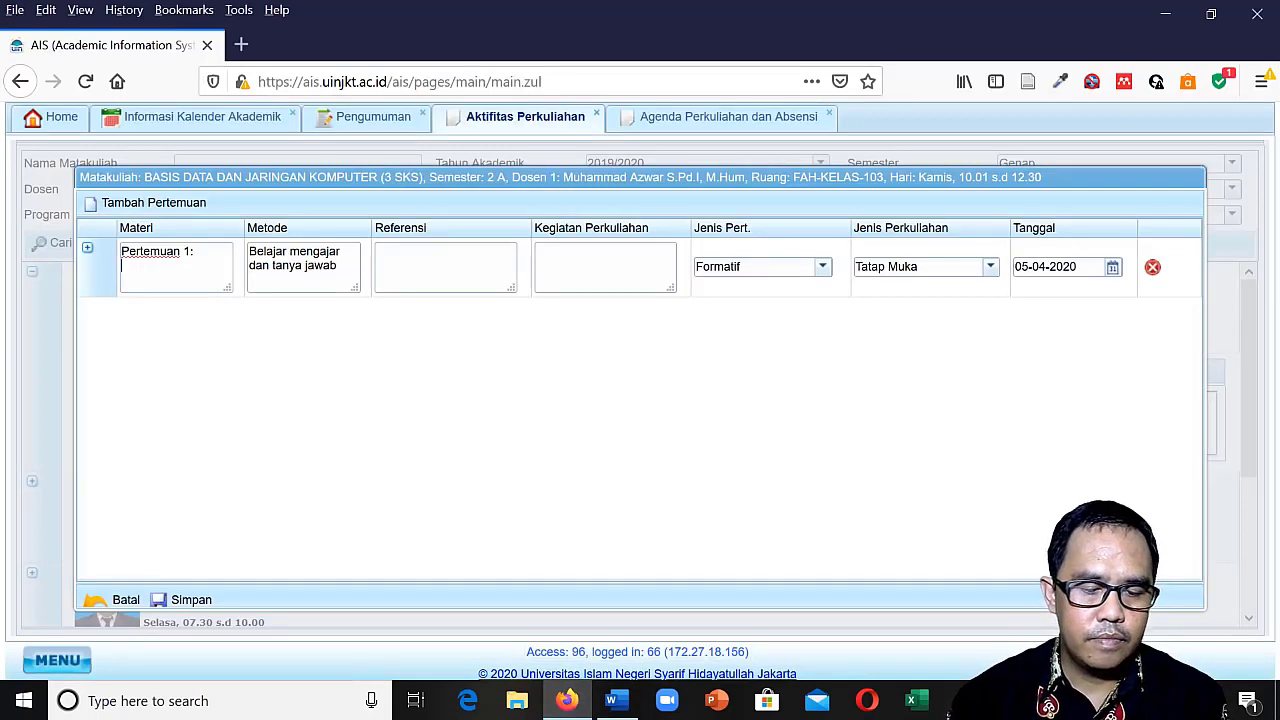
key("ctrl+v")
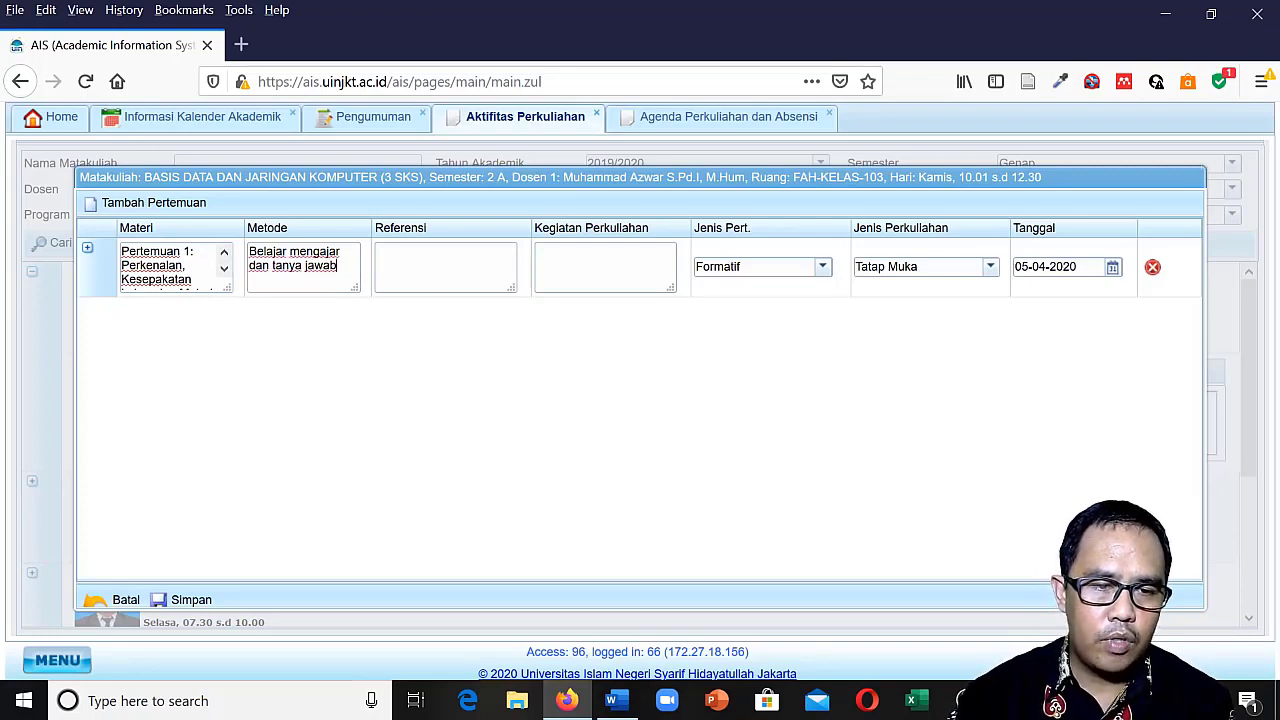
Replace the Metode text of meeting 1 with "Pembelajaran dan diskusi".
key("ctrl+a")
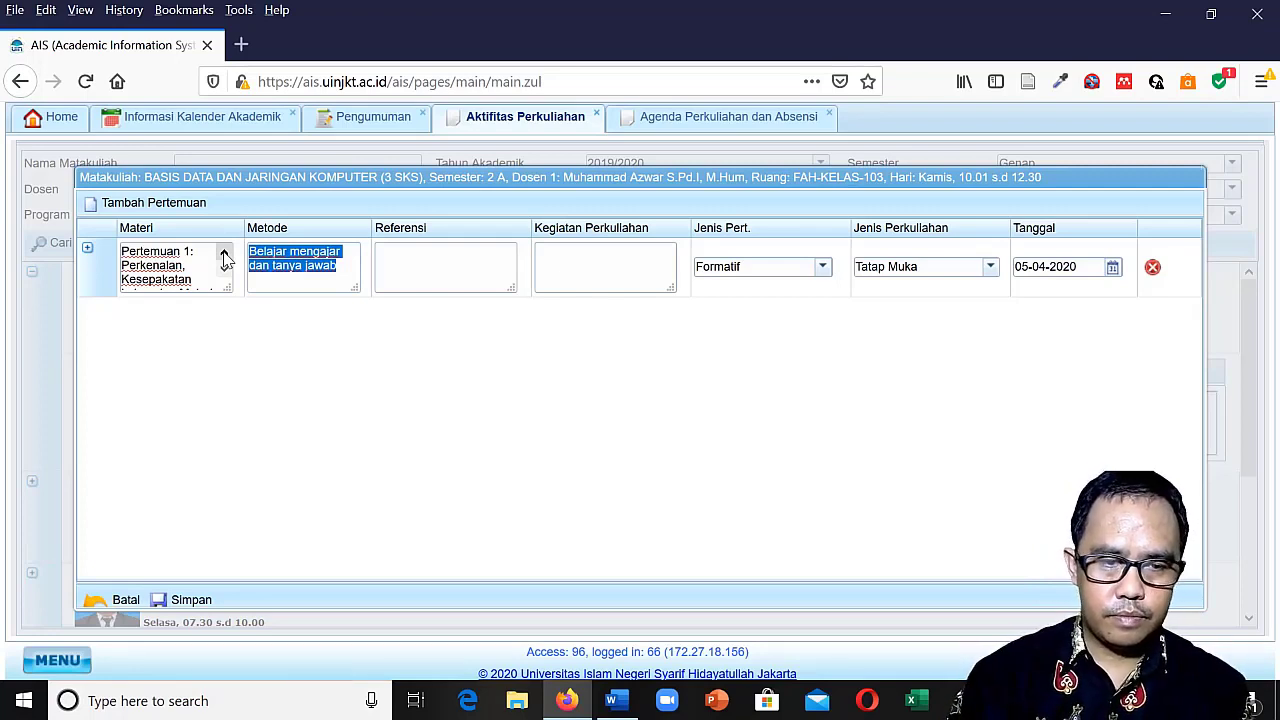
type("Pembelajaran")
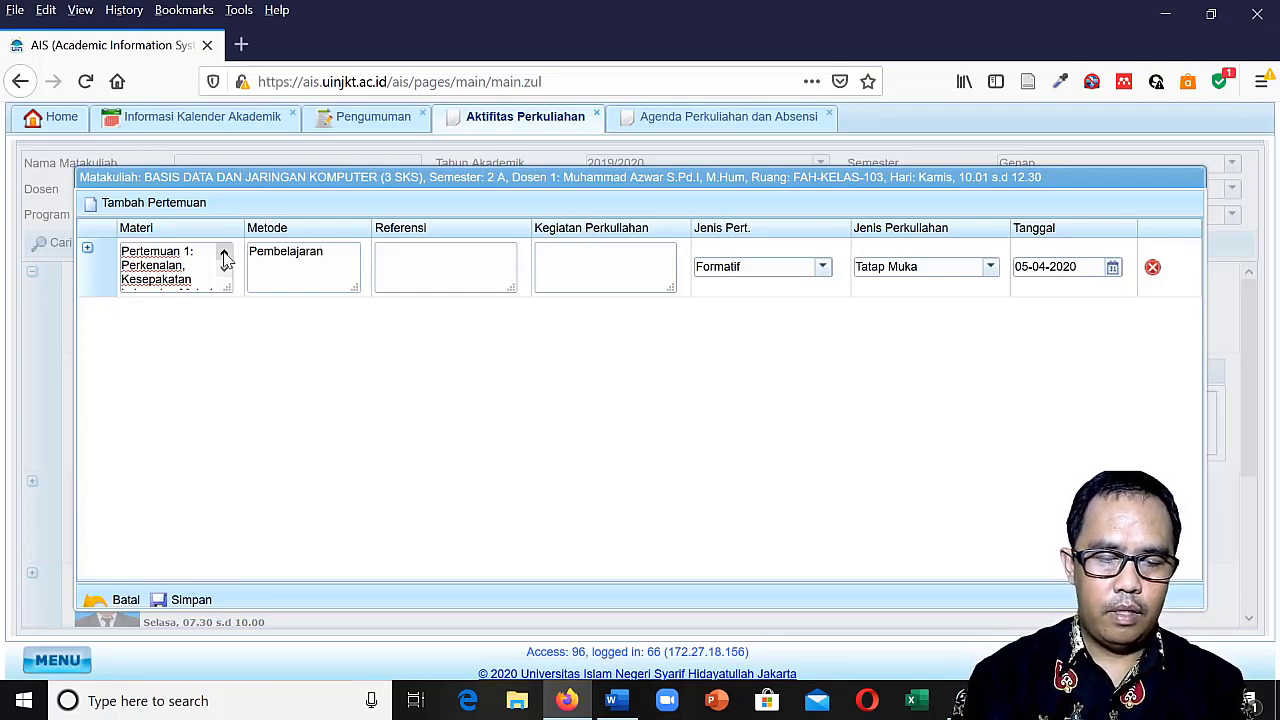
type("dan")
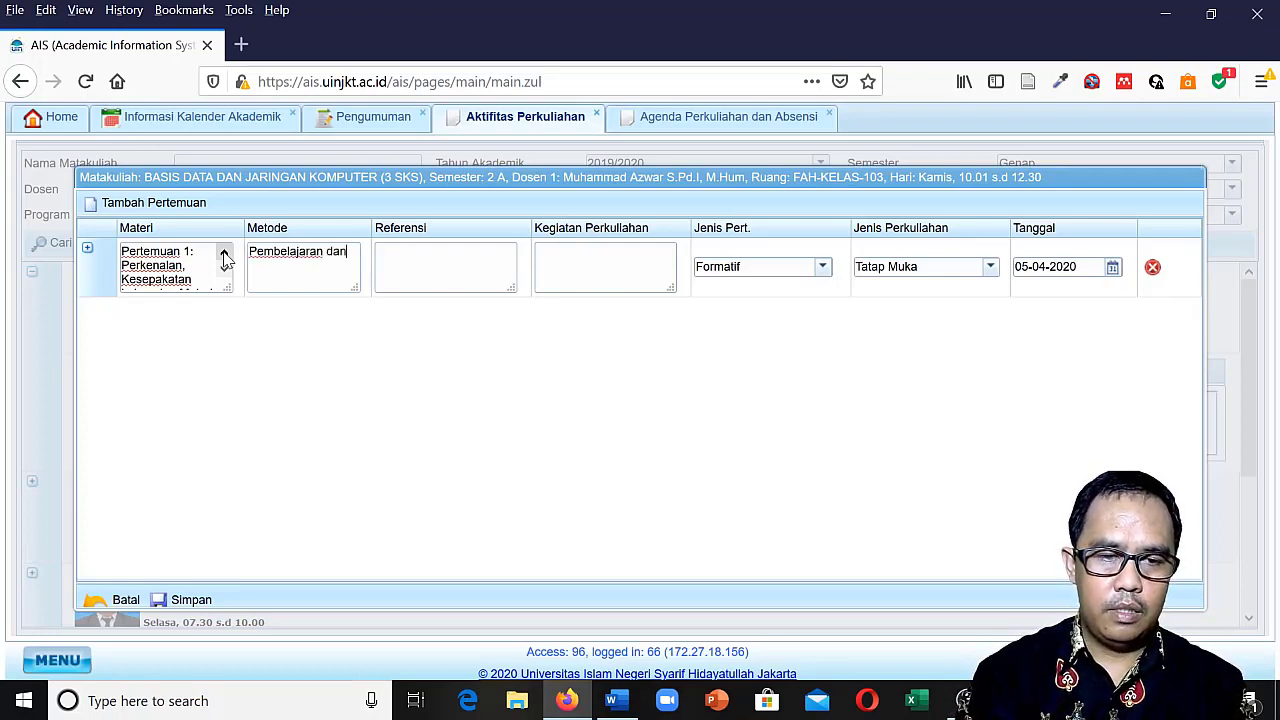
type(" diskusi")
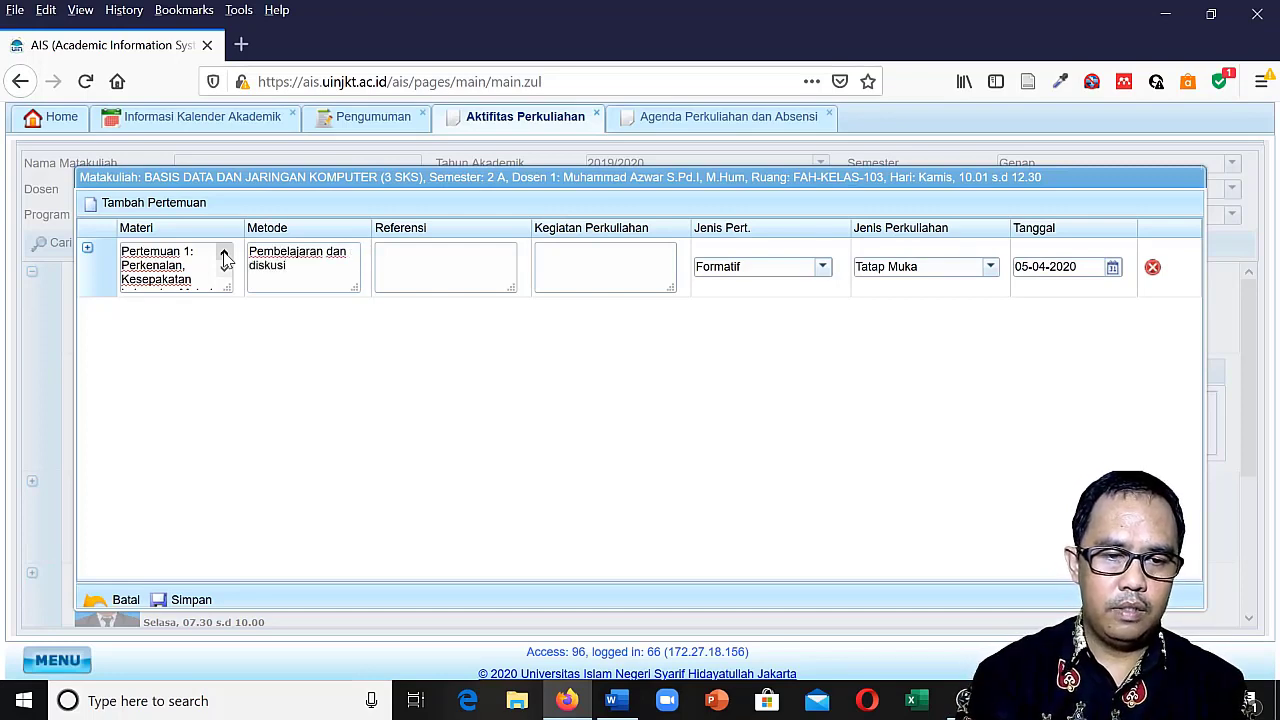
key("Tab")
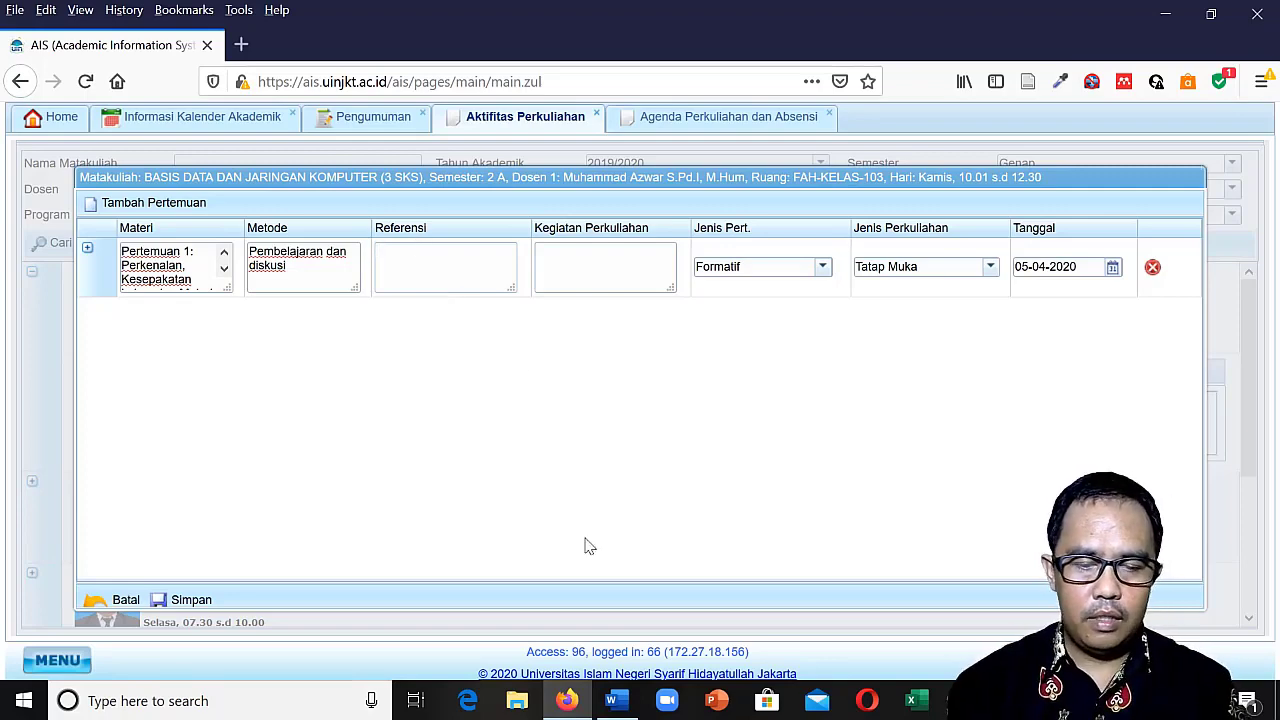
Look through the Word syllabus down to its final meetings, then close it and return to the 2 A agenda.
left_click(611, 700)
scroll(817, 400, "down", 8)
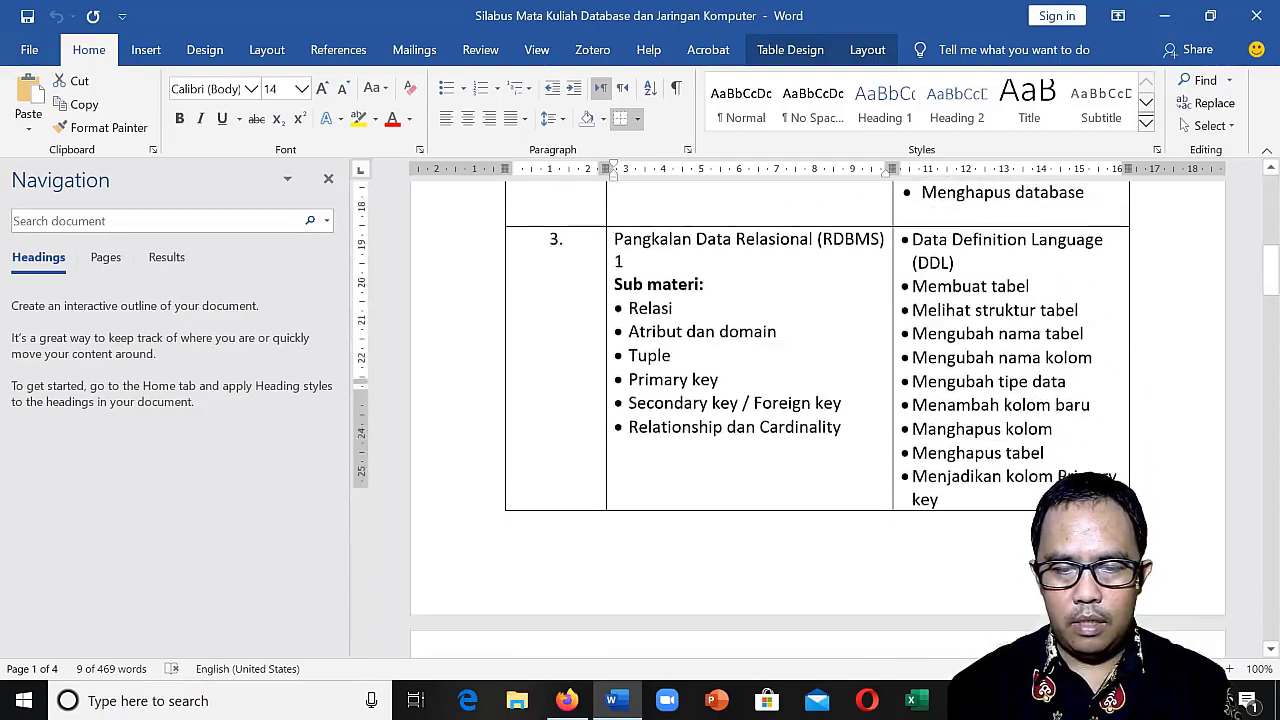
scroll(817, 420, "down", 20)
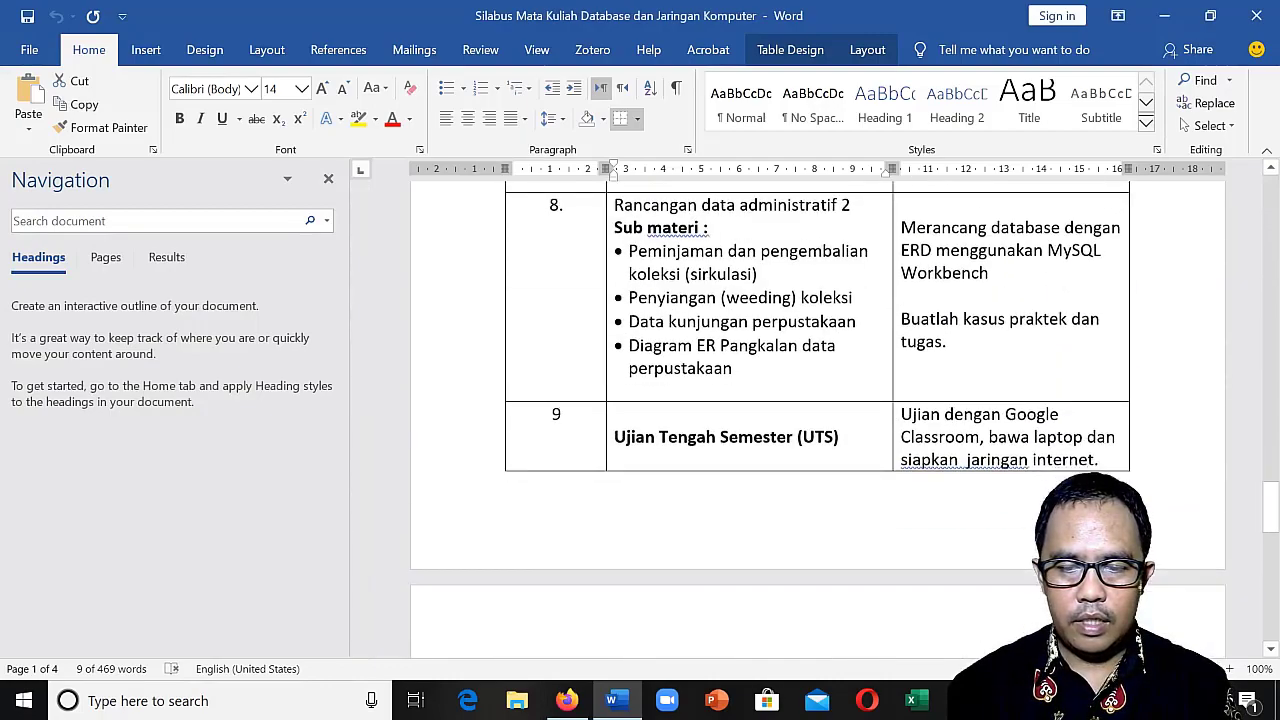
scroll(817, 420, "down", 15)
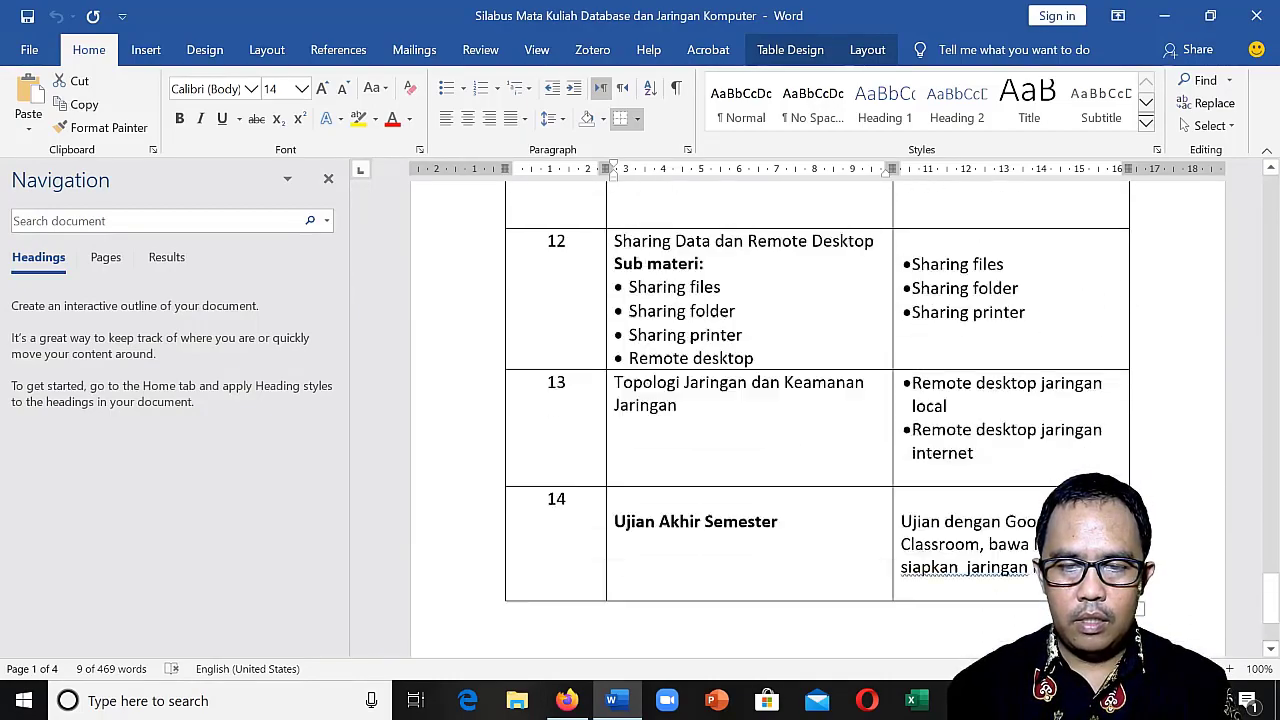
scroll(817, 420, "up", 3)
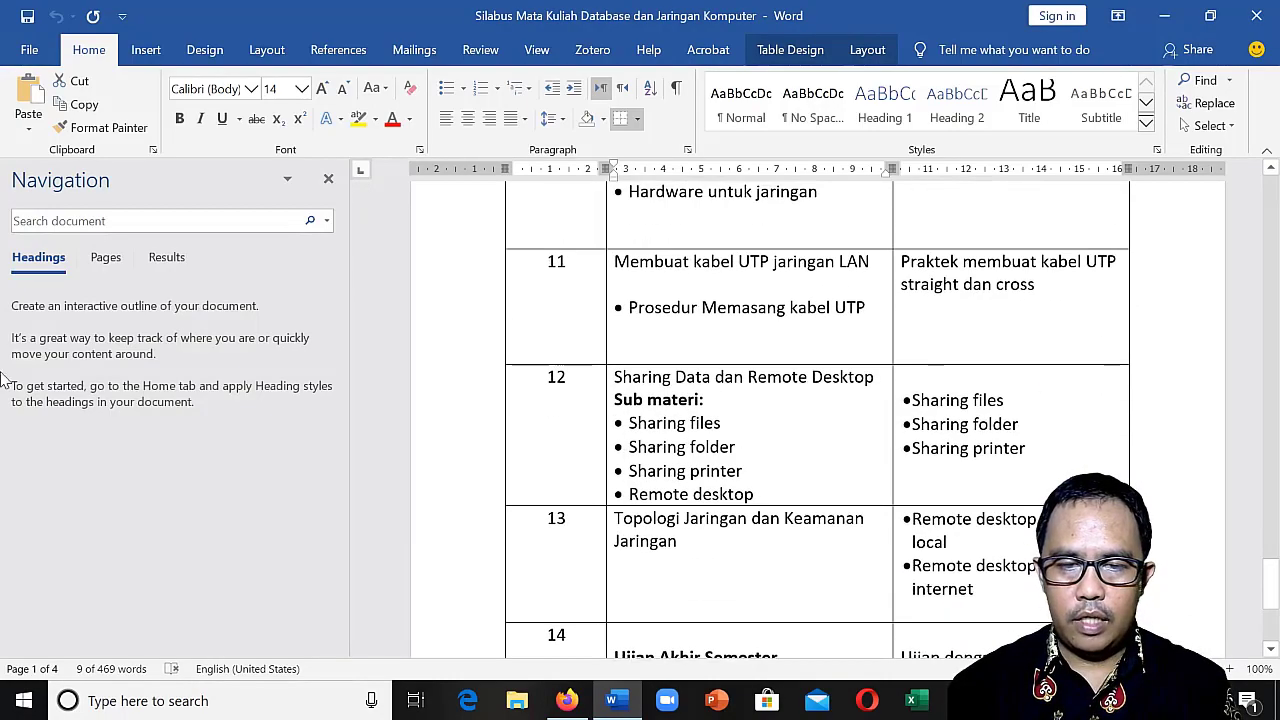
left_click(1266, 20)
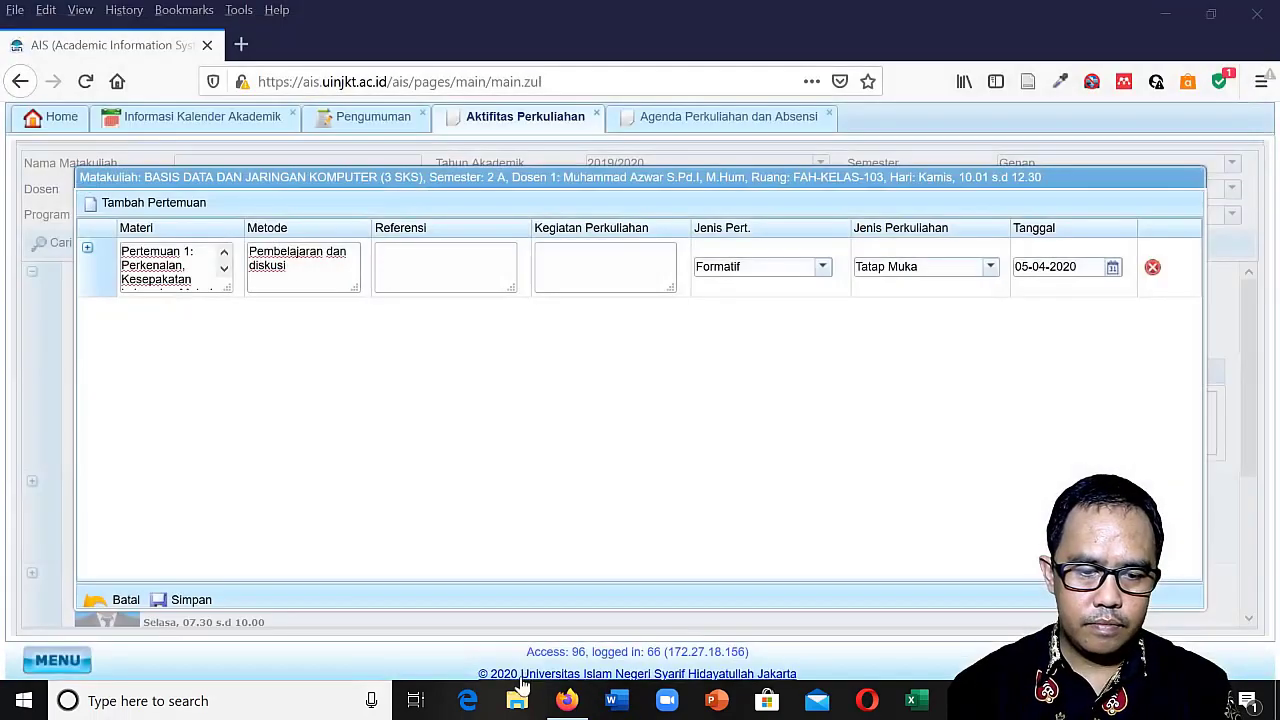
left_click(518, 697)
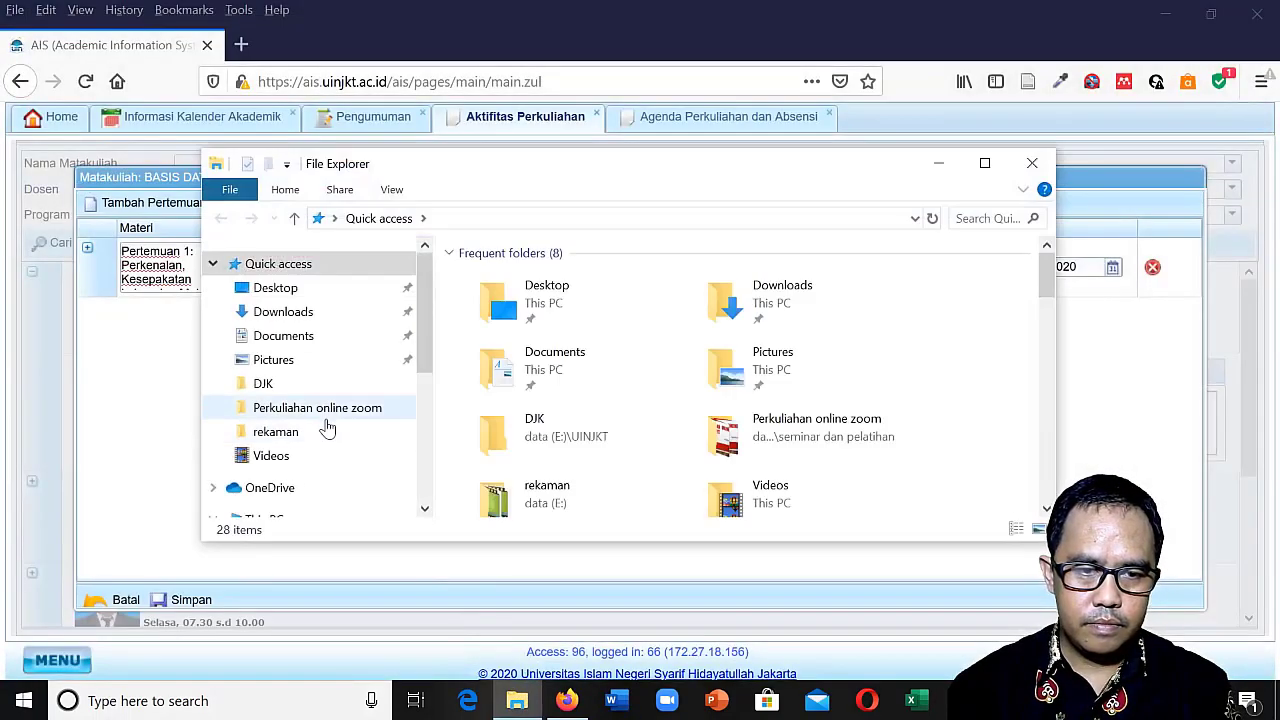
left_click(1033, 163)
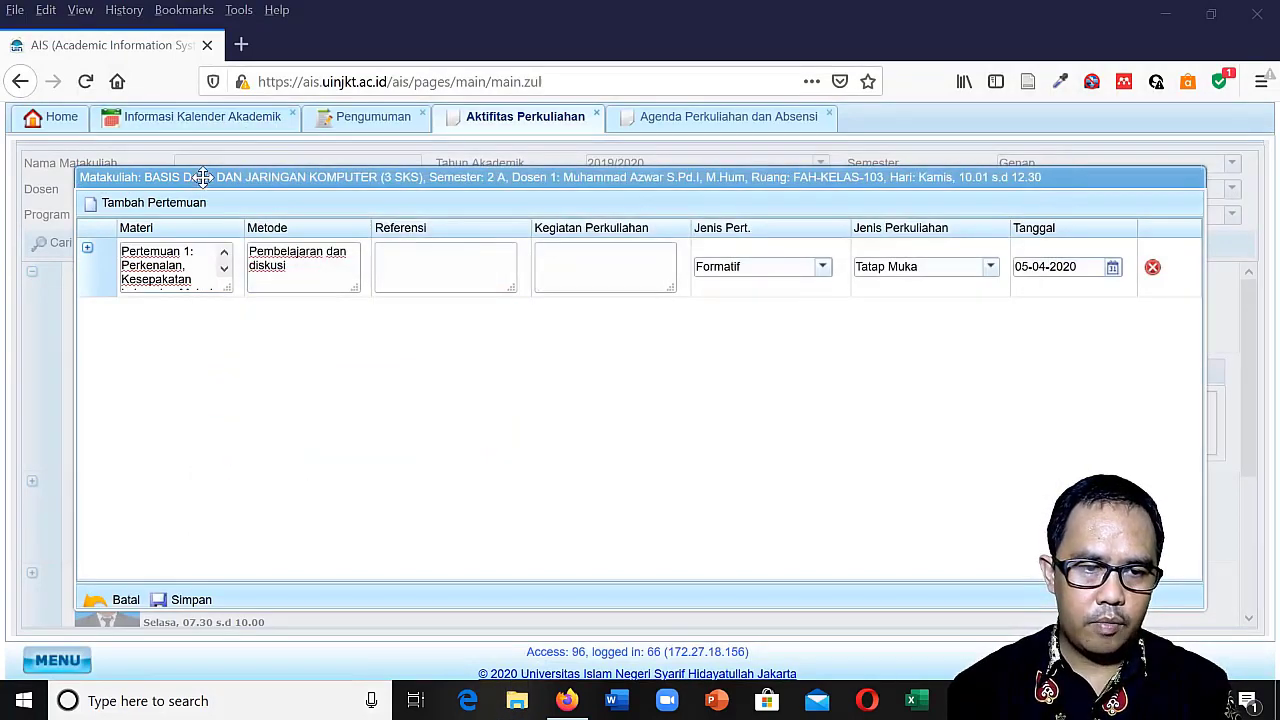
Enter "Presentasi oleh dosen, diskusi" as the Kegiatan Perkuliahan of meeting 1.
left_click_drag(203, 177, 747, 194)
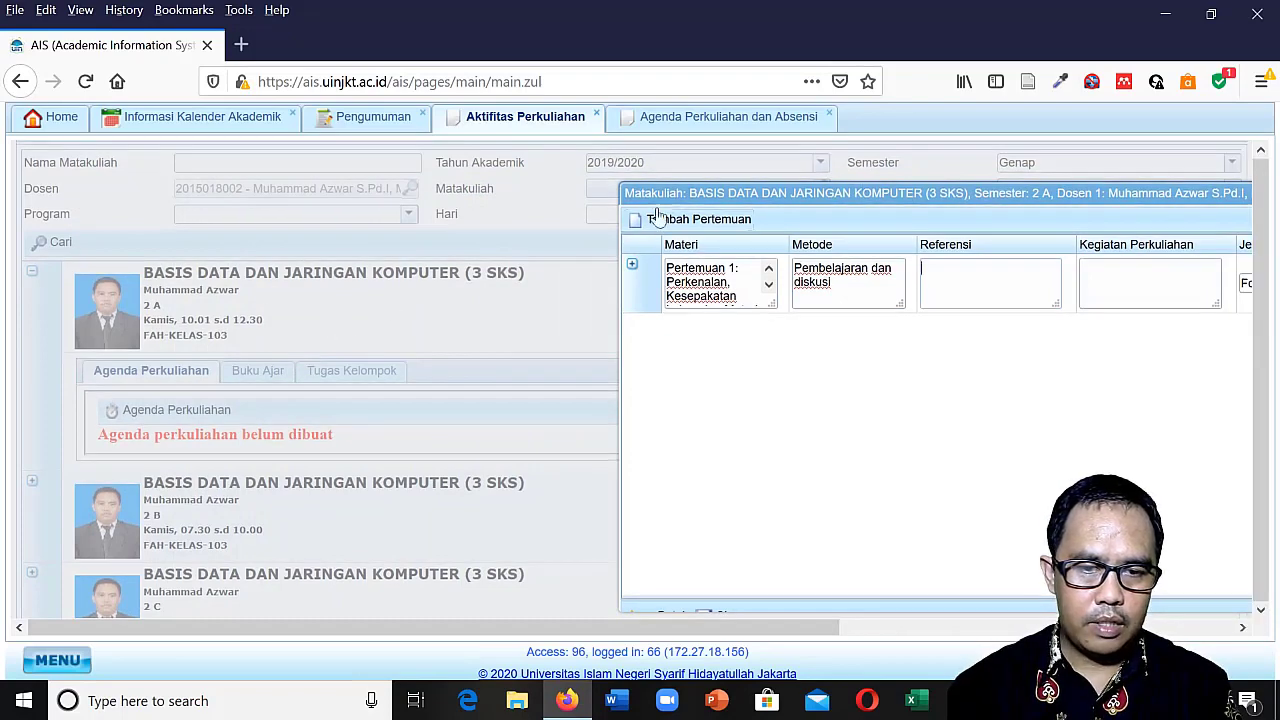
left_click_drag(712, 194, 411, 206)
left_click(567, 285)
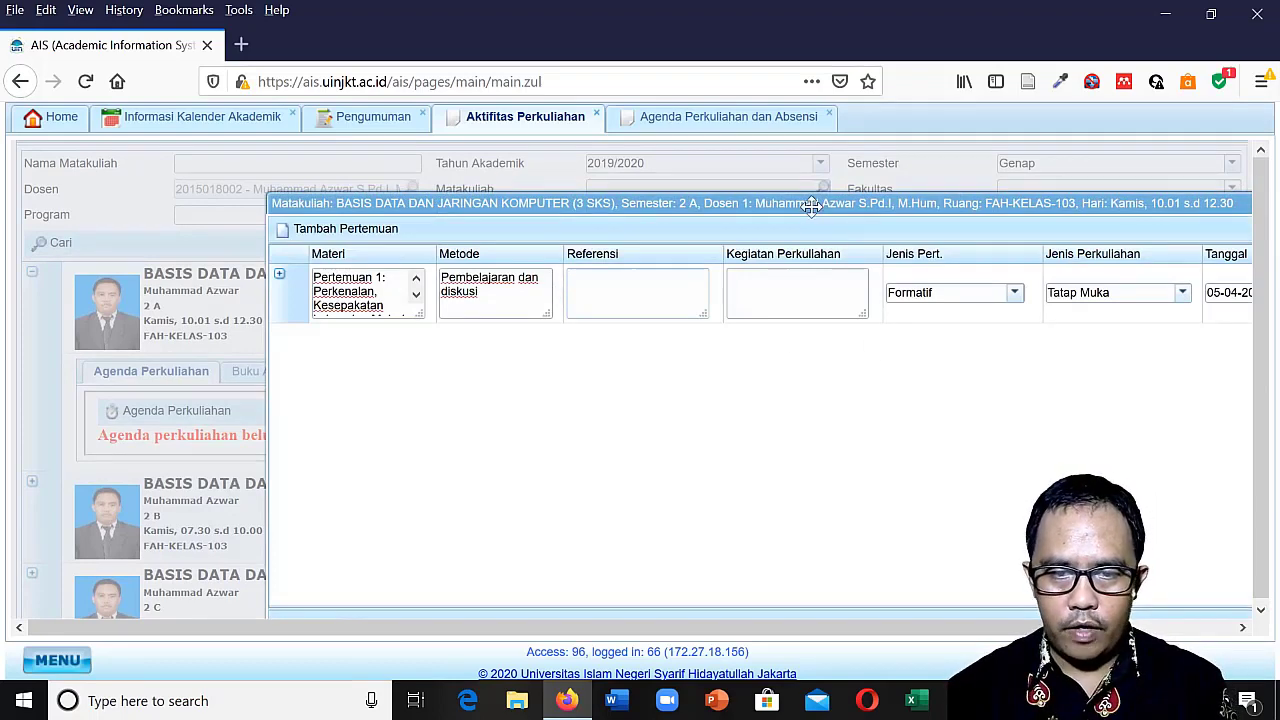
left_click_drag(812, 203, 645, 194)
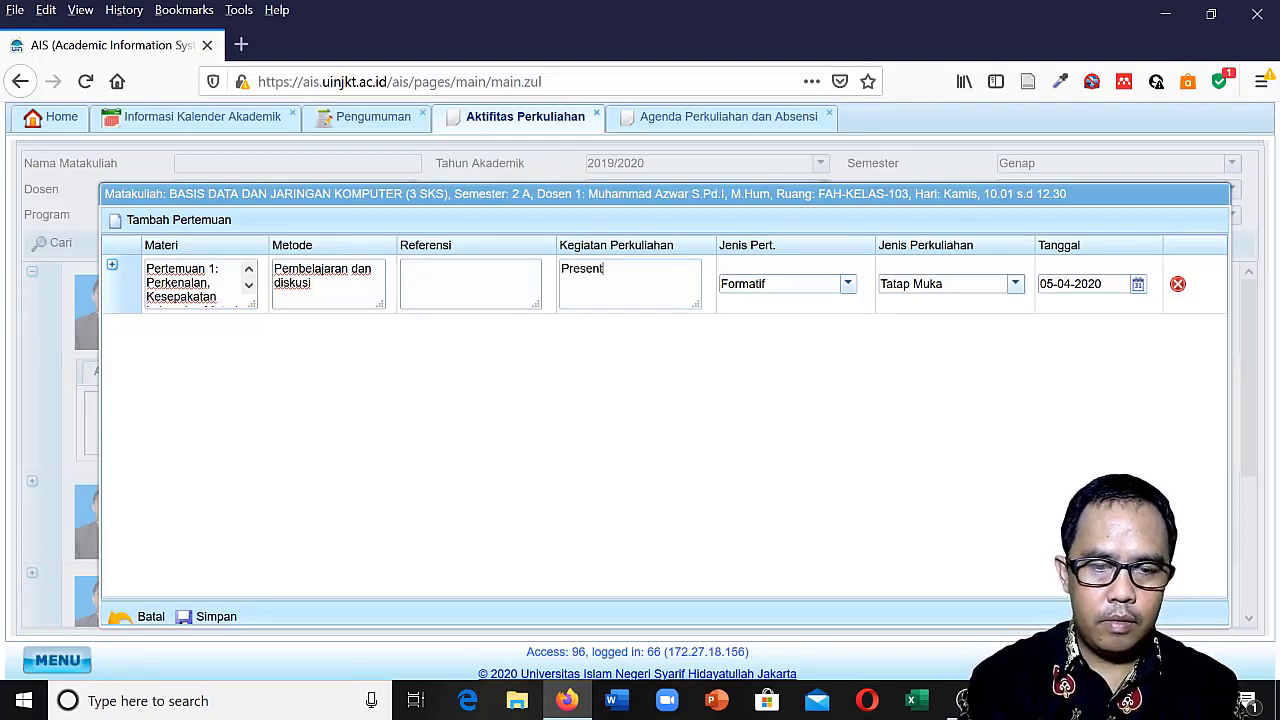
type("oleh dose")
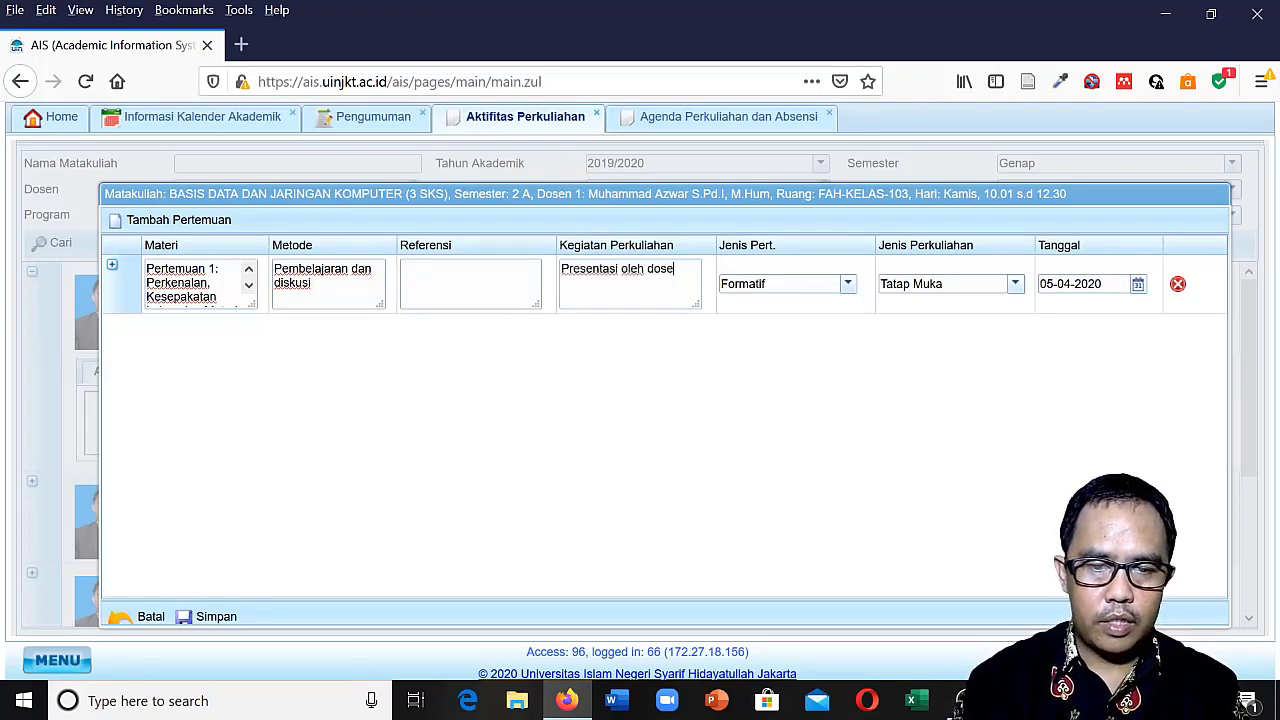
type("n, diskusi")
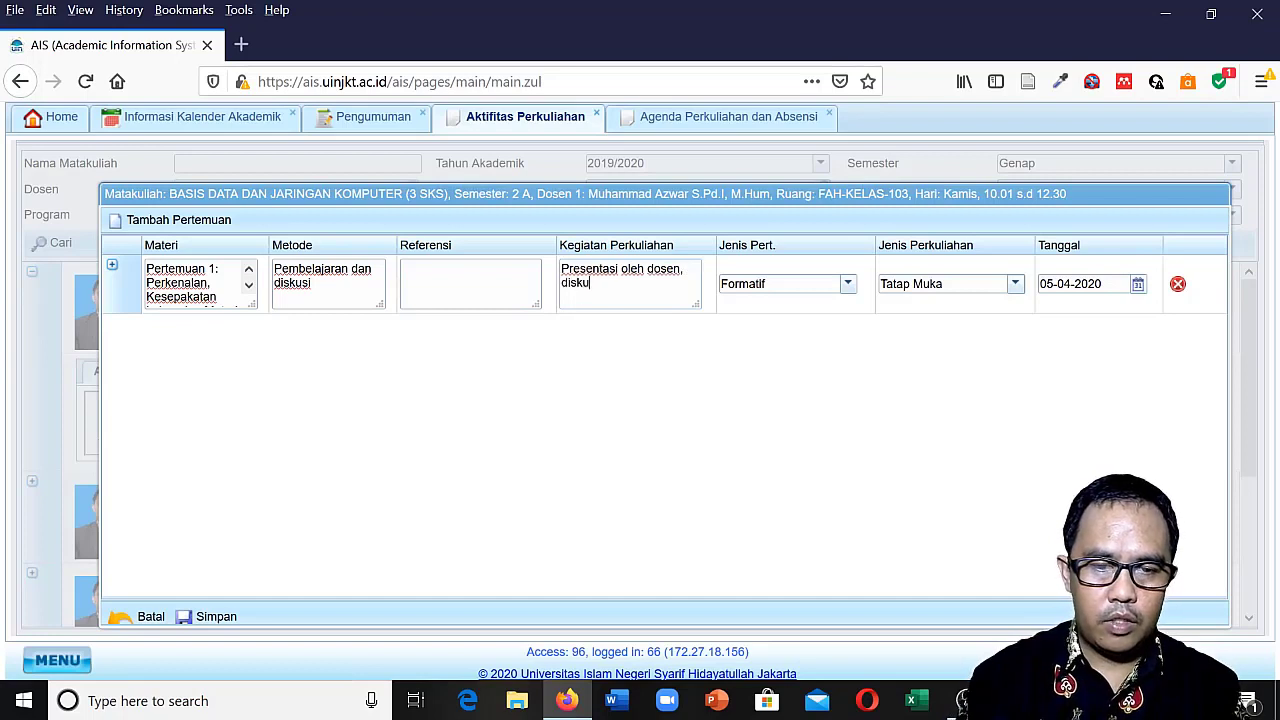
Set meeting 1's Jenis Pert. to Tugas 1 and its Jenis Perkuliahan to Tatap Muka.
left_click(848, 287)
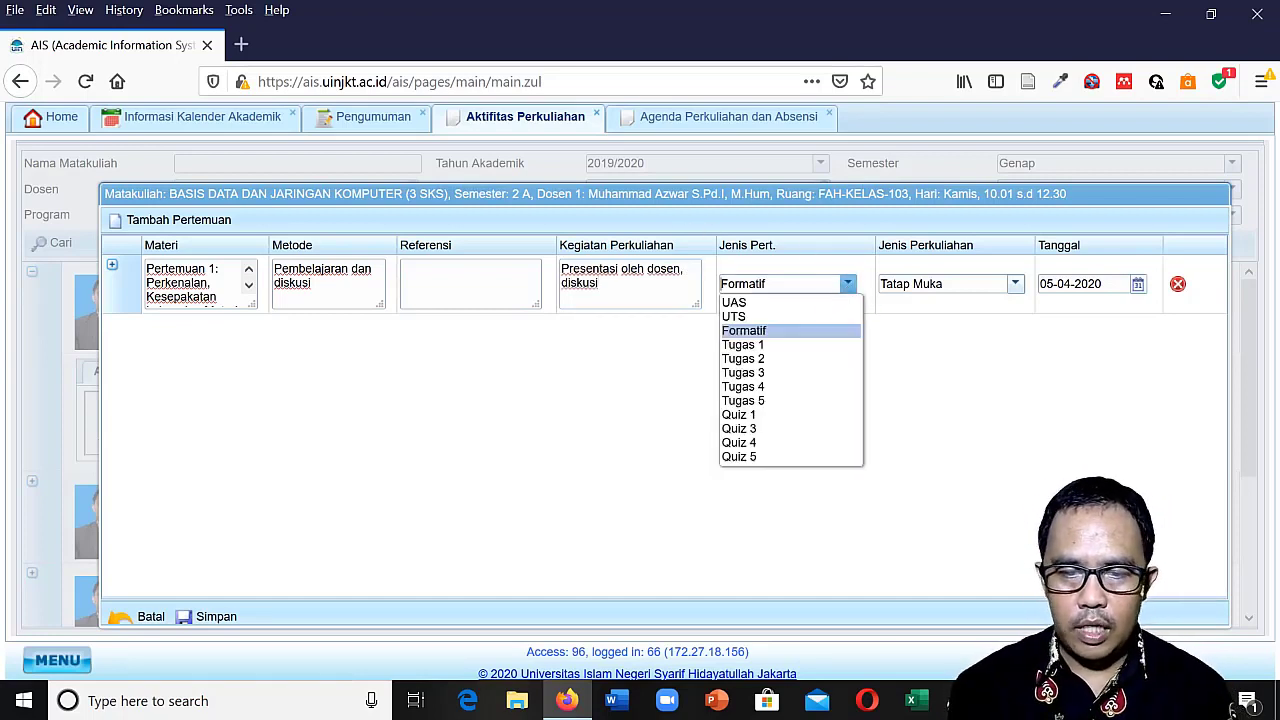
left_click(772, 347)
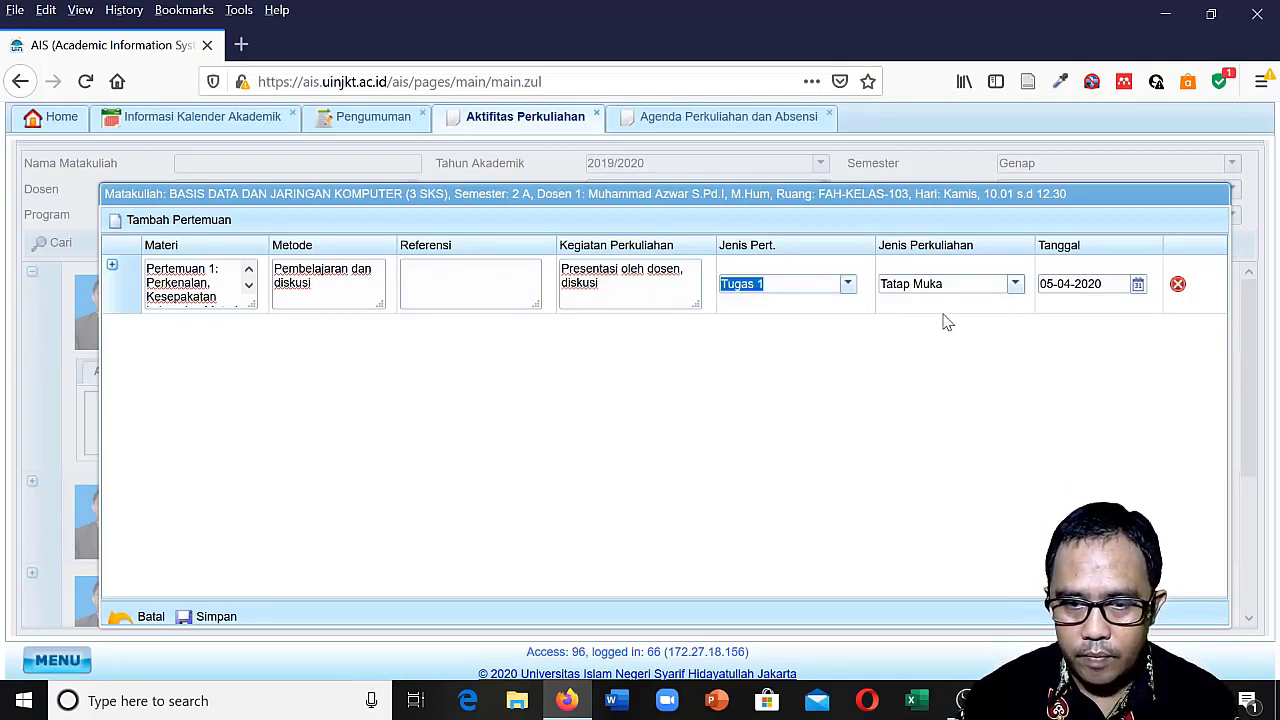
left_click(1013, 285)
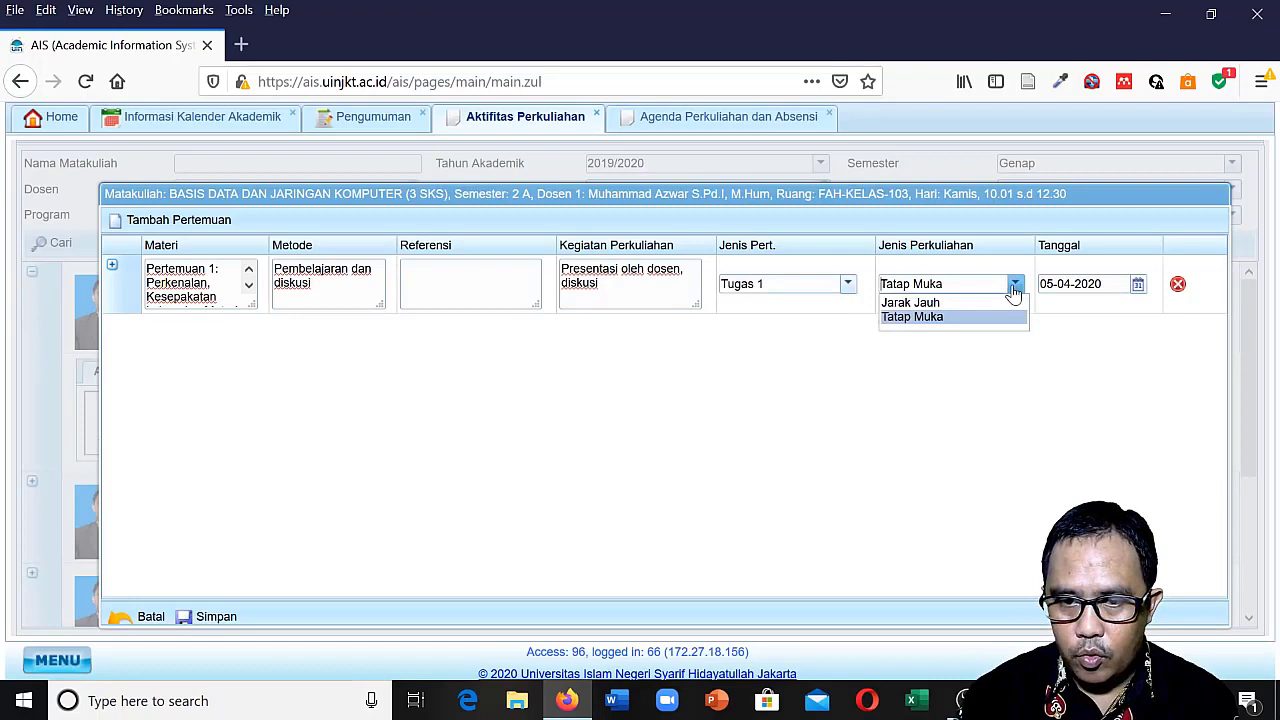
left_click(950, 318)
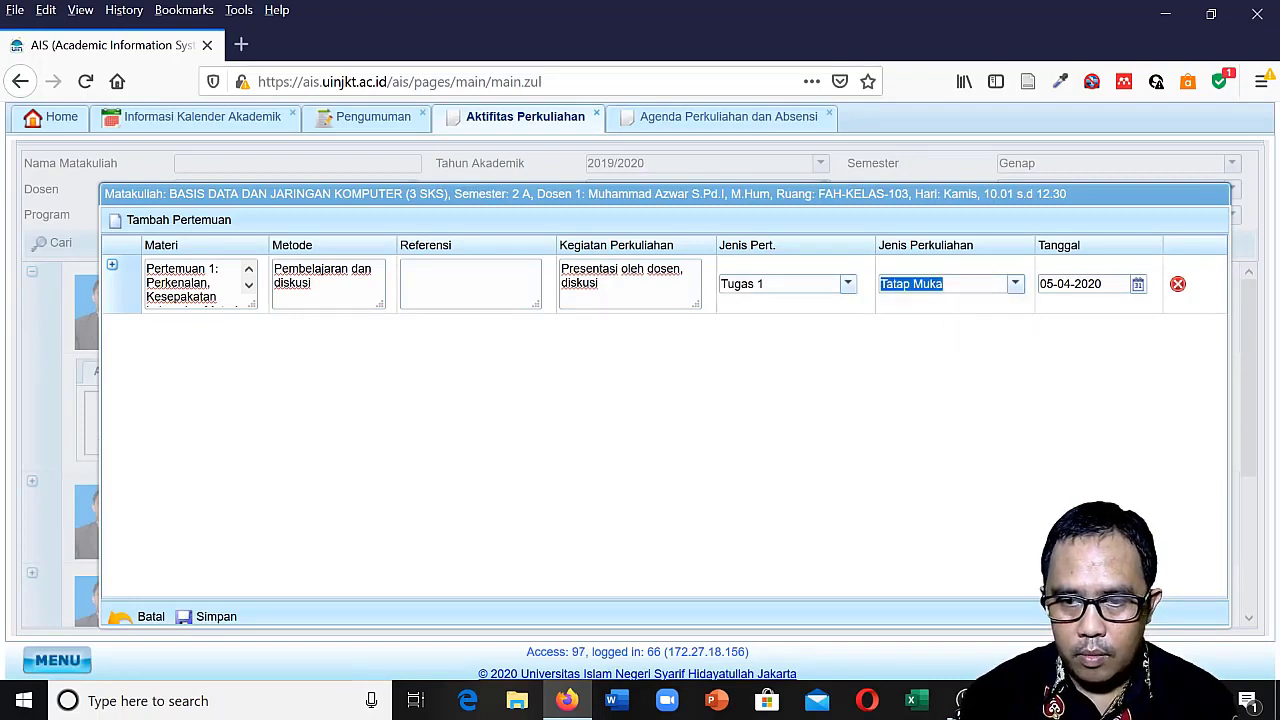
Set meeting 1's Tanggal to 05-03-2020 and save the 2 A class's agenda.
left_click(1138, 285)
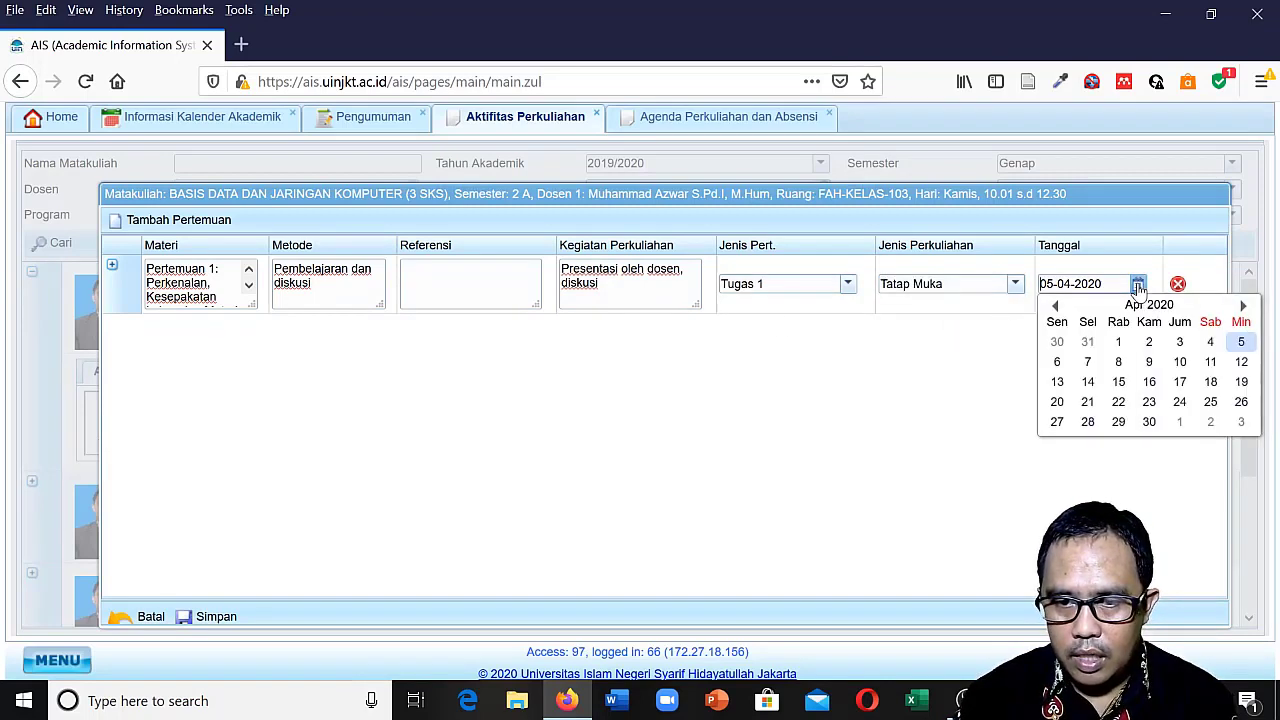
left_click(1059, 311)
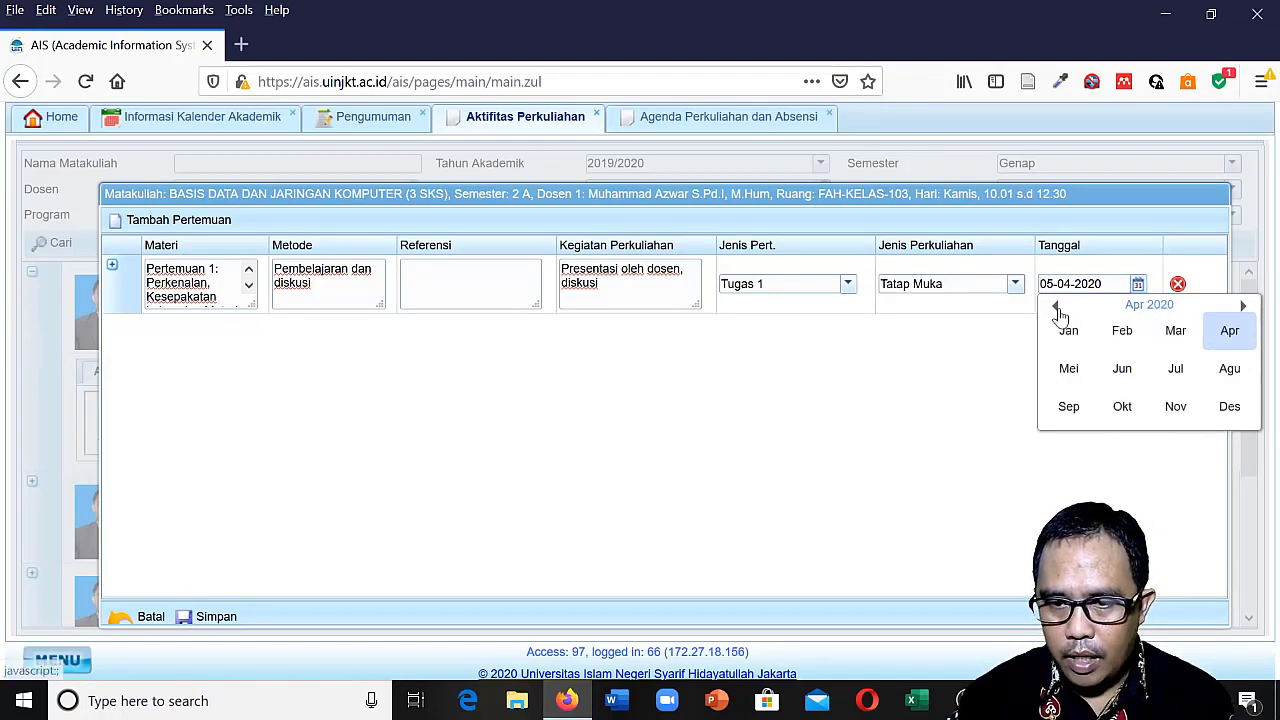
left_click(1176, 336)
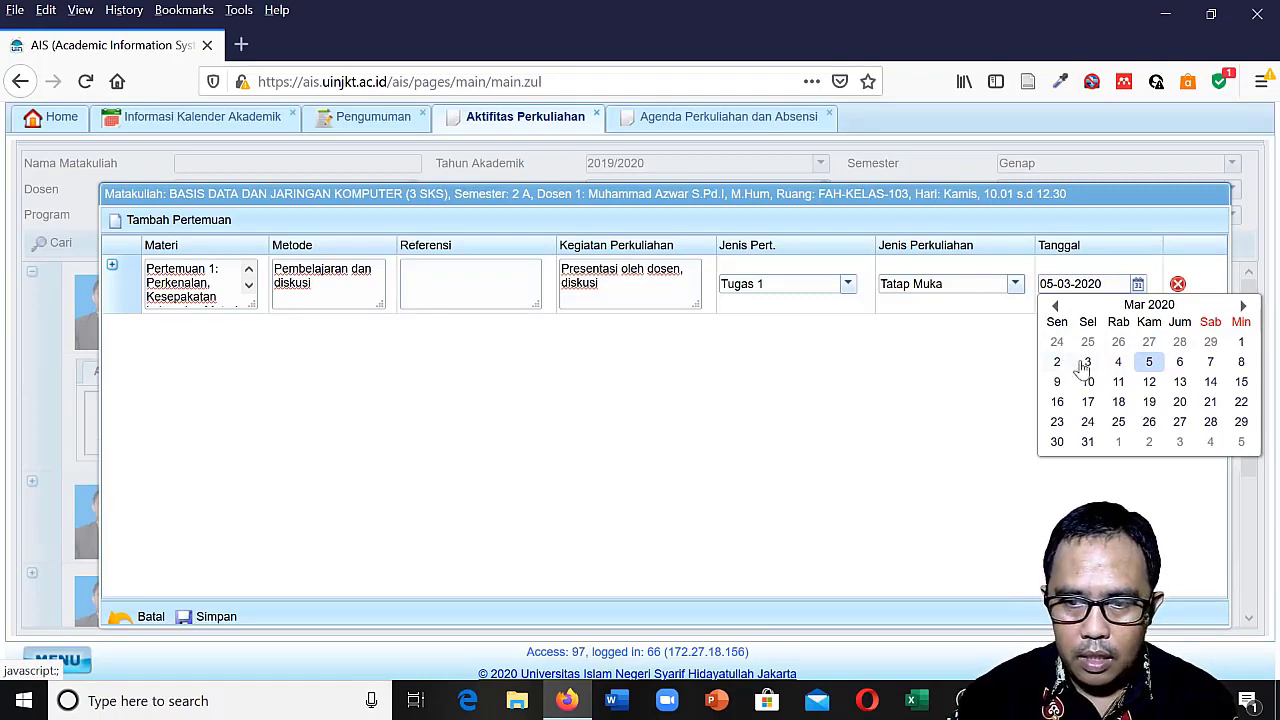
left_click(1149, 362)
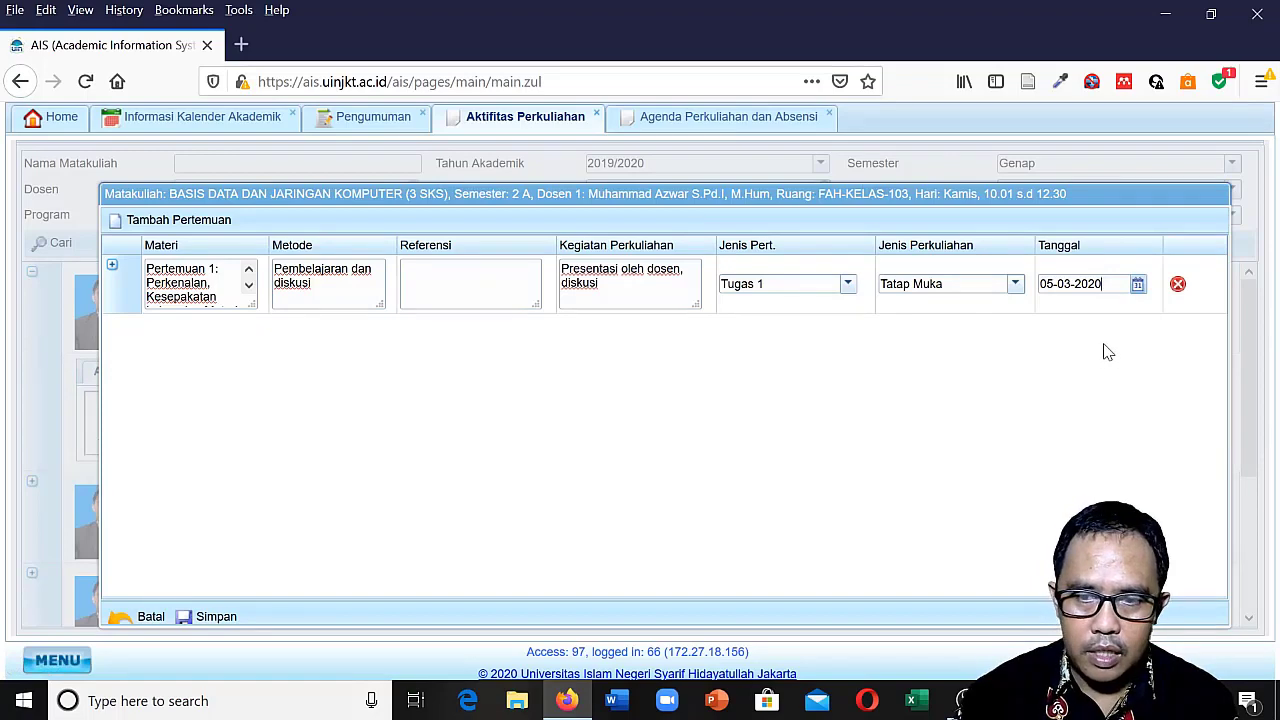
left_click(226, 607)
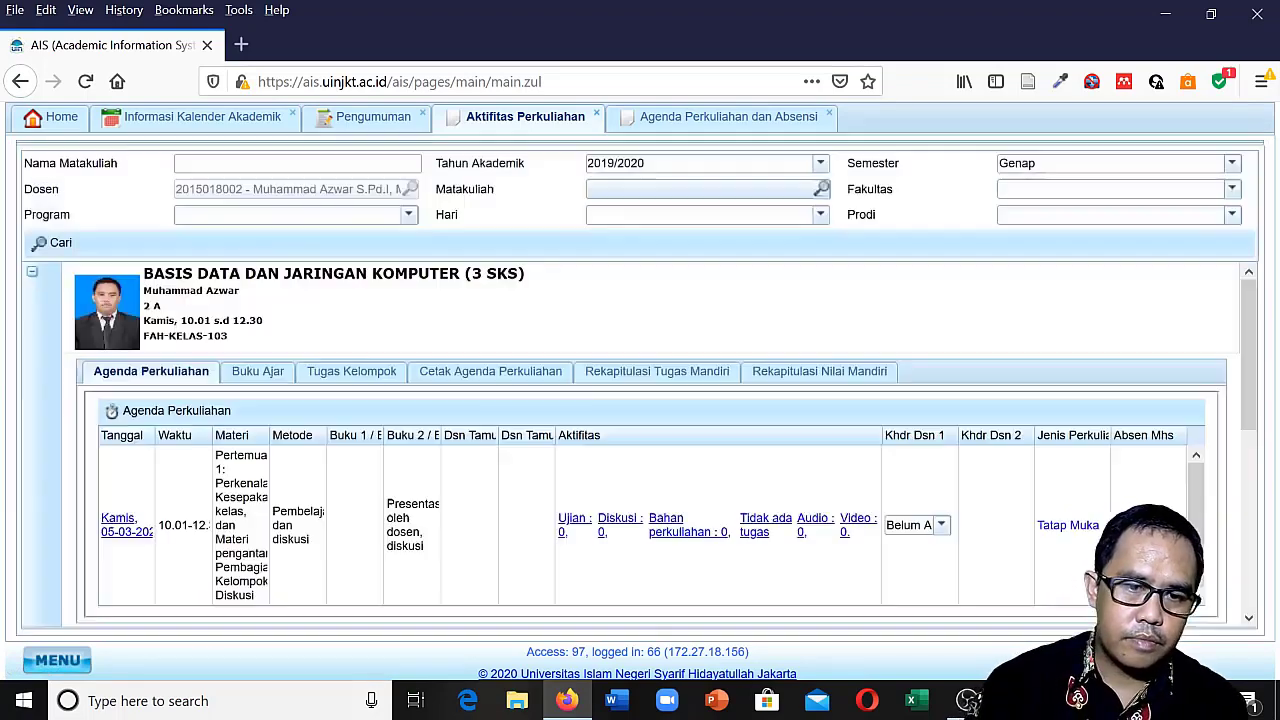
Expand the 2 D class of Basis Data dan Jaringan Komputer and open its lecture agenda for editing.
scroll(331, 470, "down", 10)
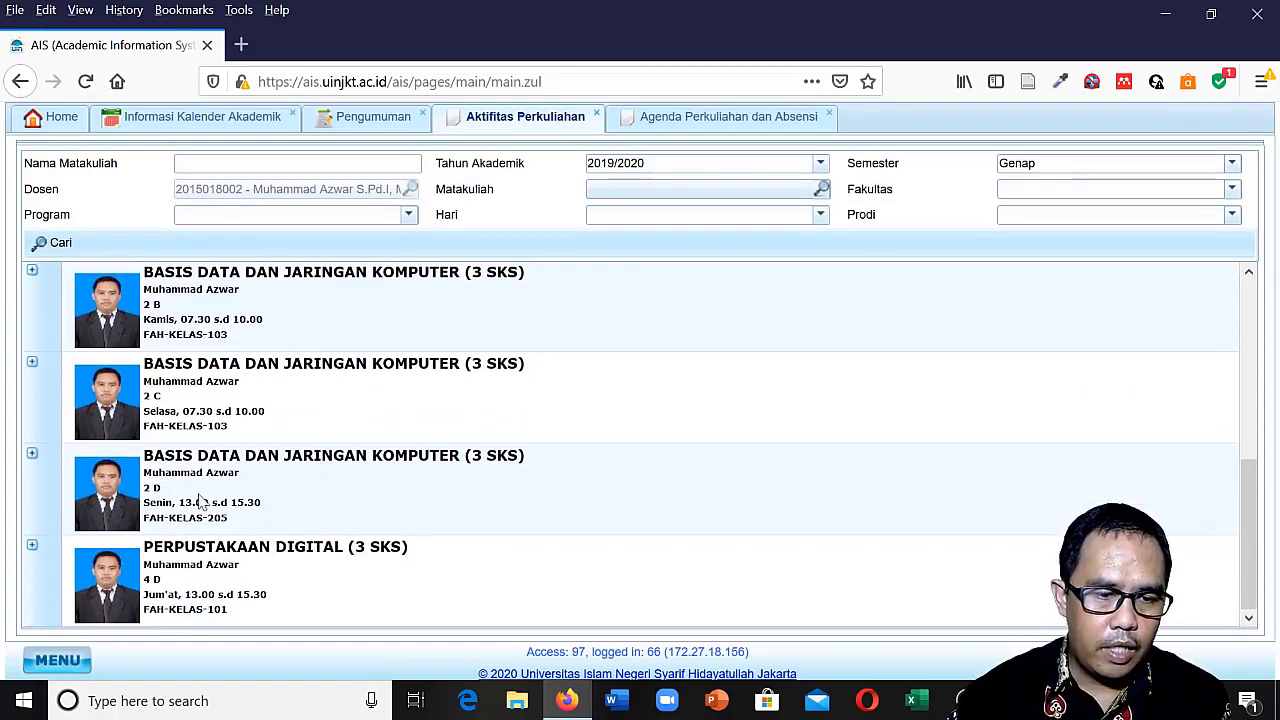
left_click(32, 456)
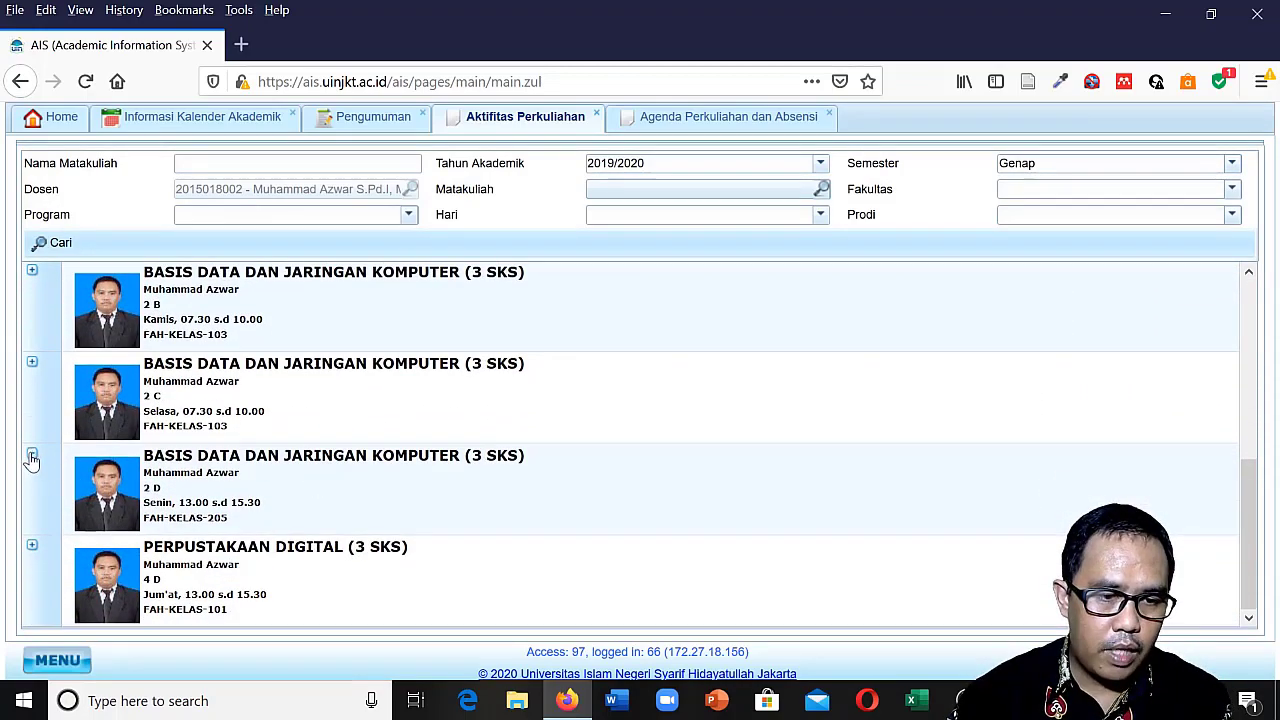
scroll(285, 470, "down", 4)
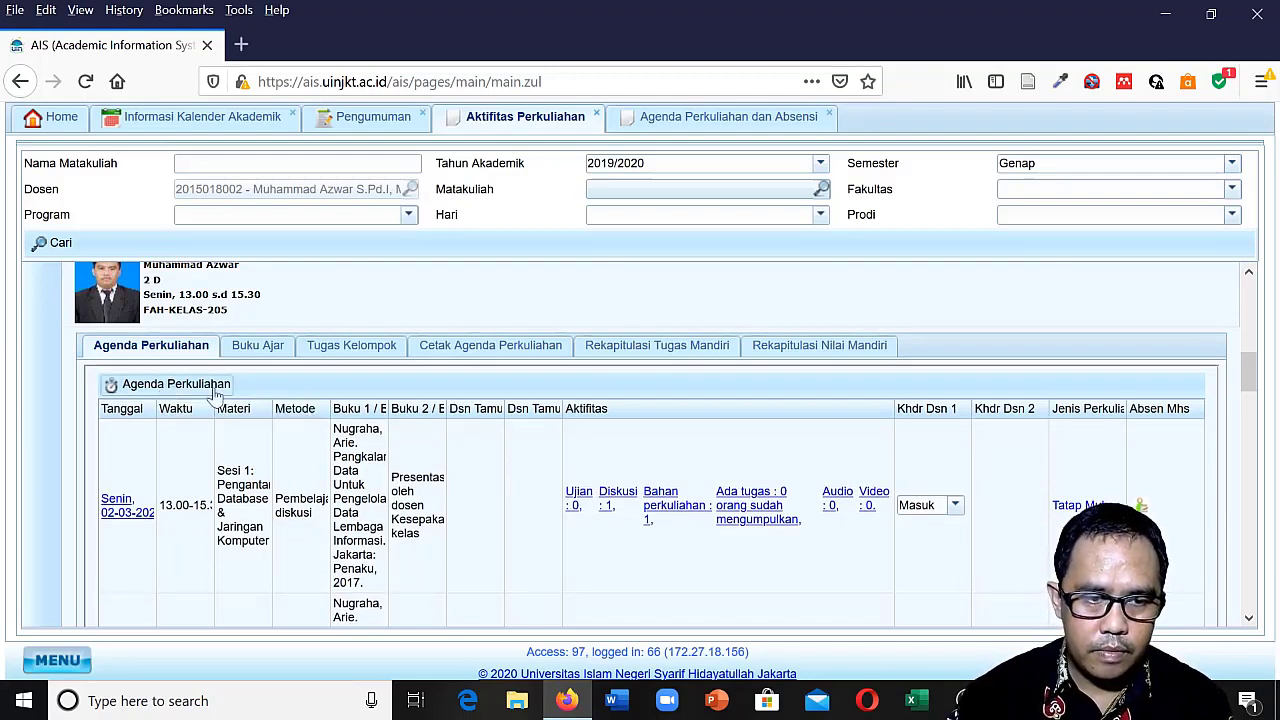
left_click(168, 388)
Copy the full Referensi text of Sesi 1 from the 2 D agenda and close that agenda without saving.
left_click(456, 281)
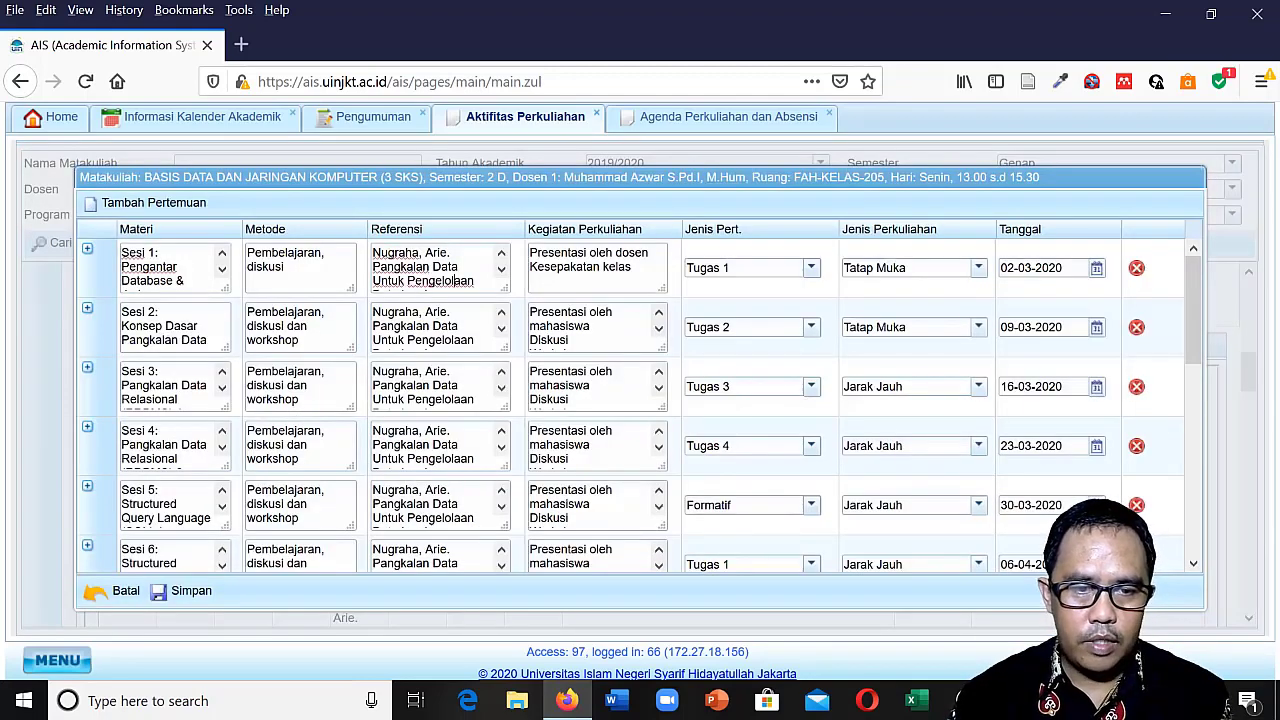
key("ctrl+a")
right_click(426, 279)
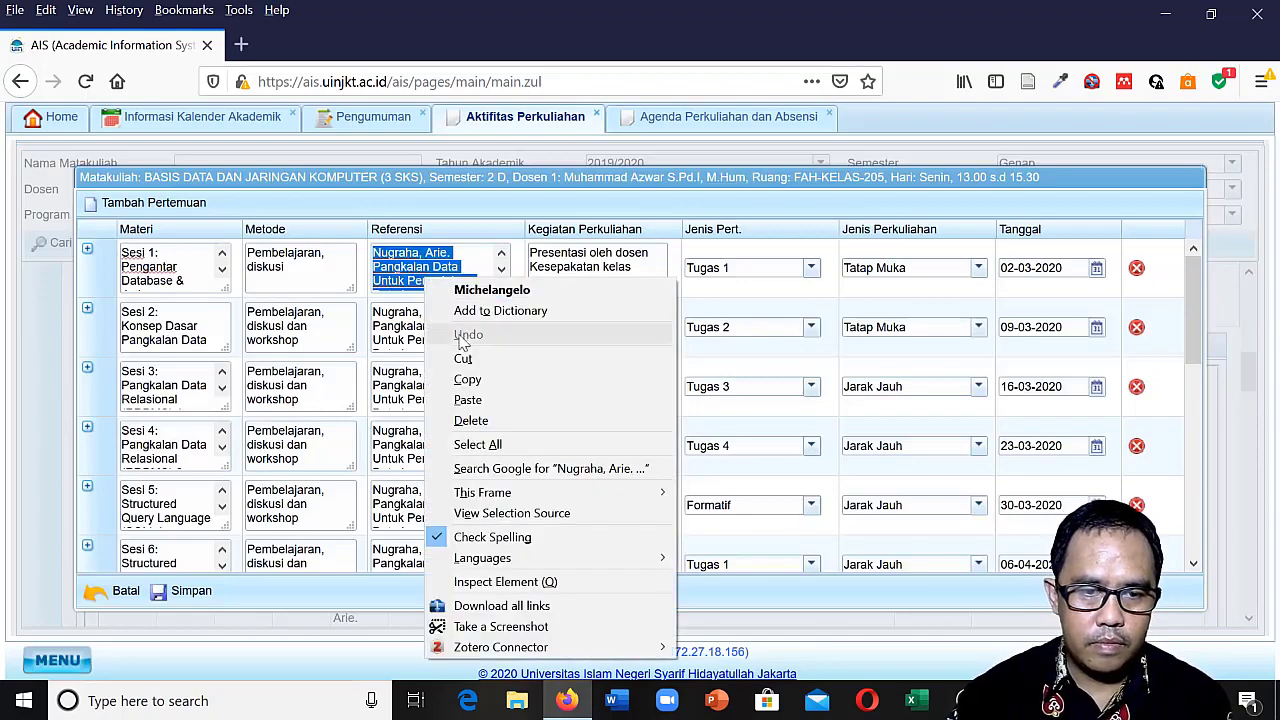
left_click(467, 379)
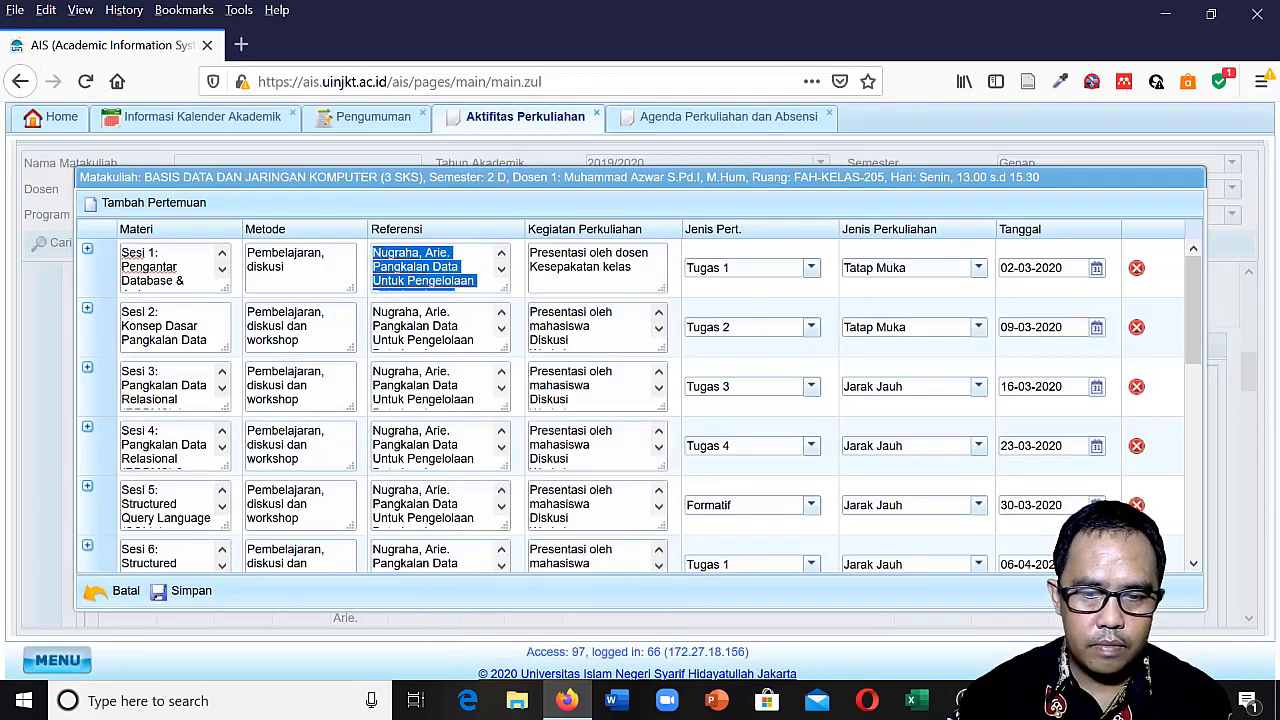
left_click(118, 592)
Reopen the 2 A class's lecture agenda for editing and paste the copied reference text into meeting 1's Referensi.
scroll(49, 429, "up", 5)
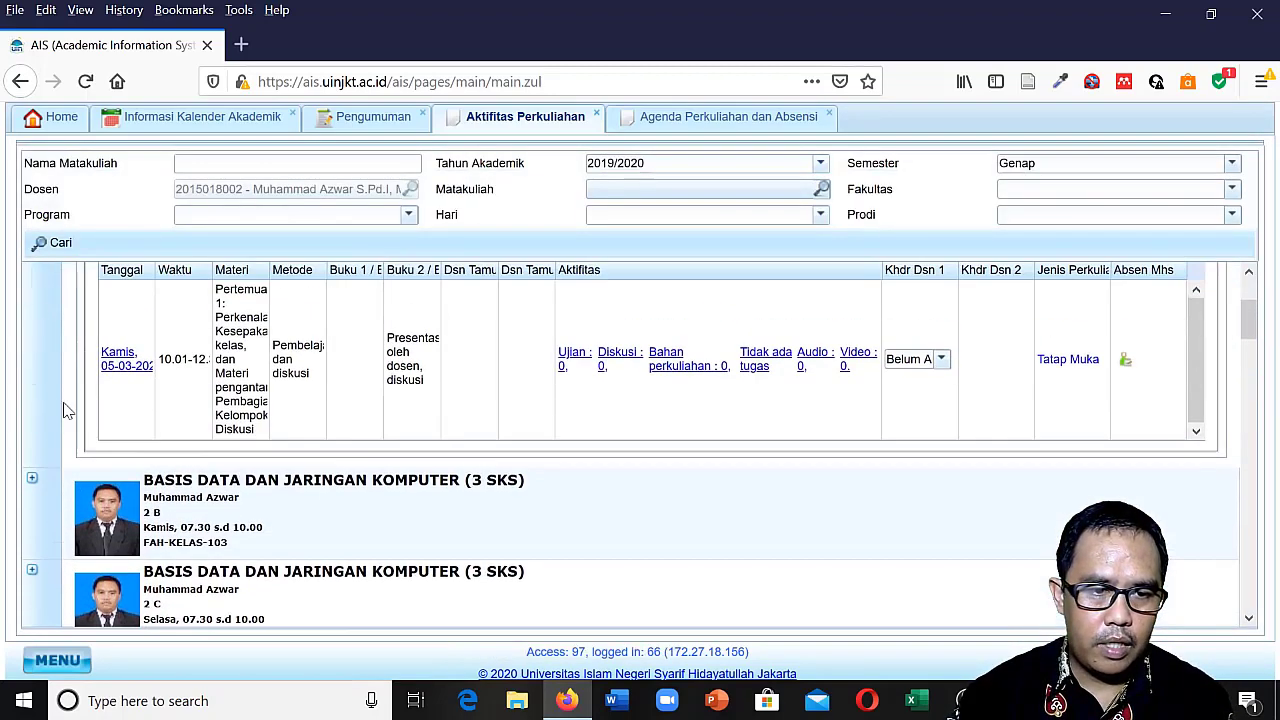
scroll(88, 390, "up", 2)
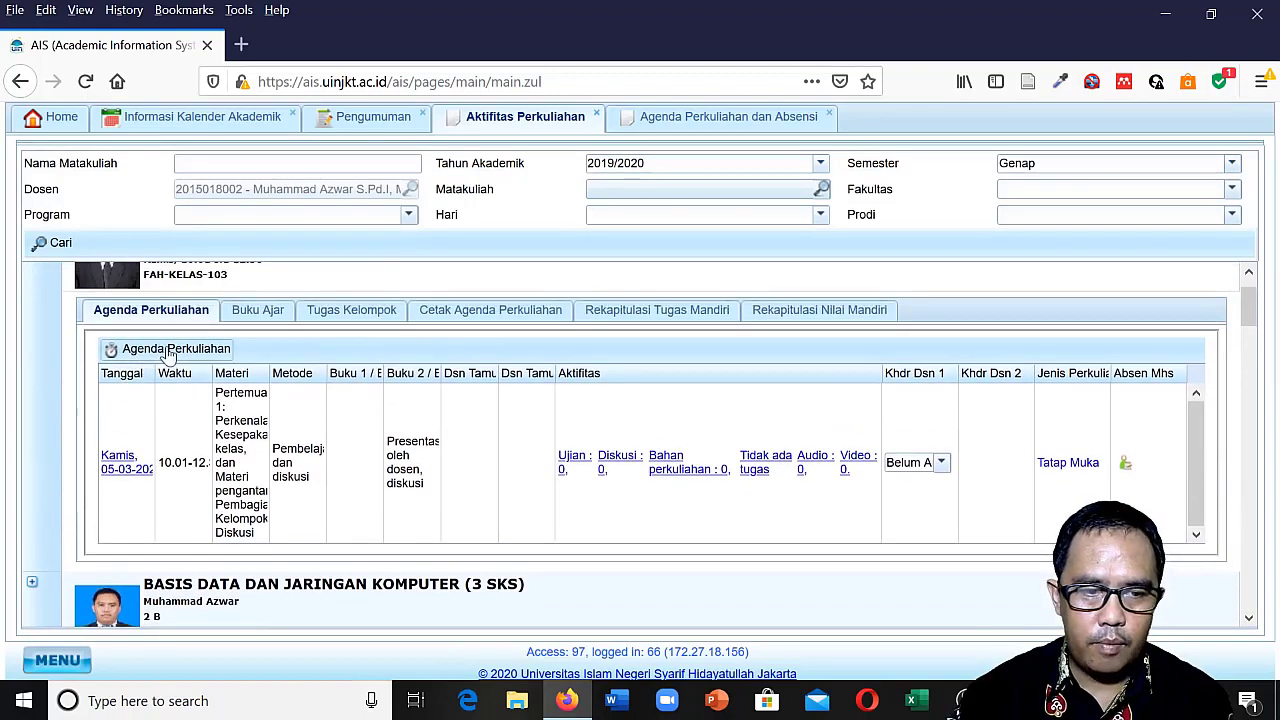
left_click(168, 352)
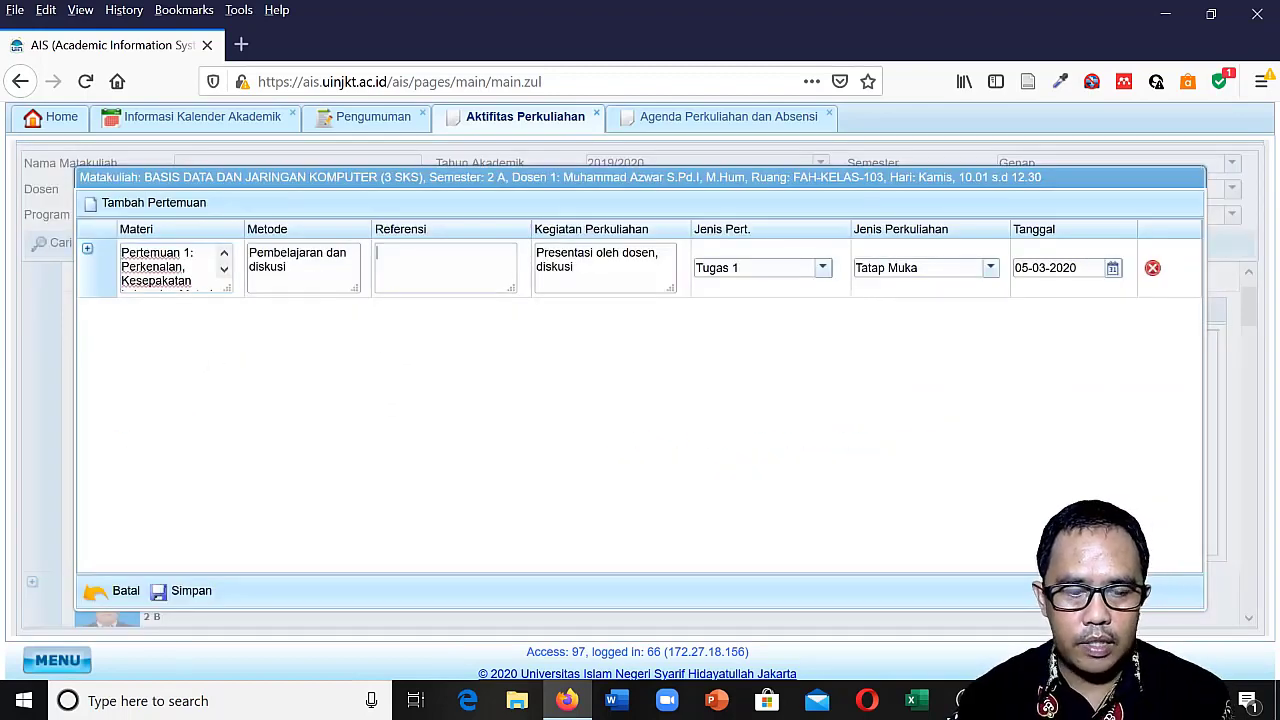
key("ctrl+v")
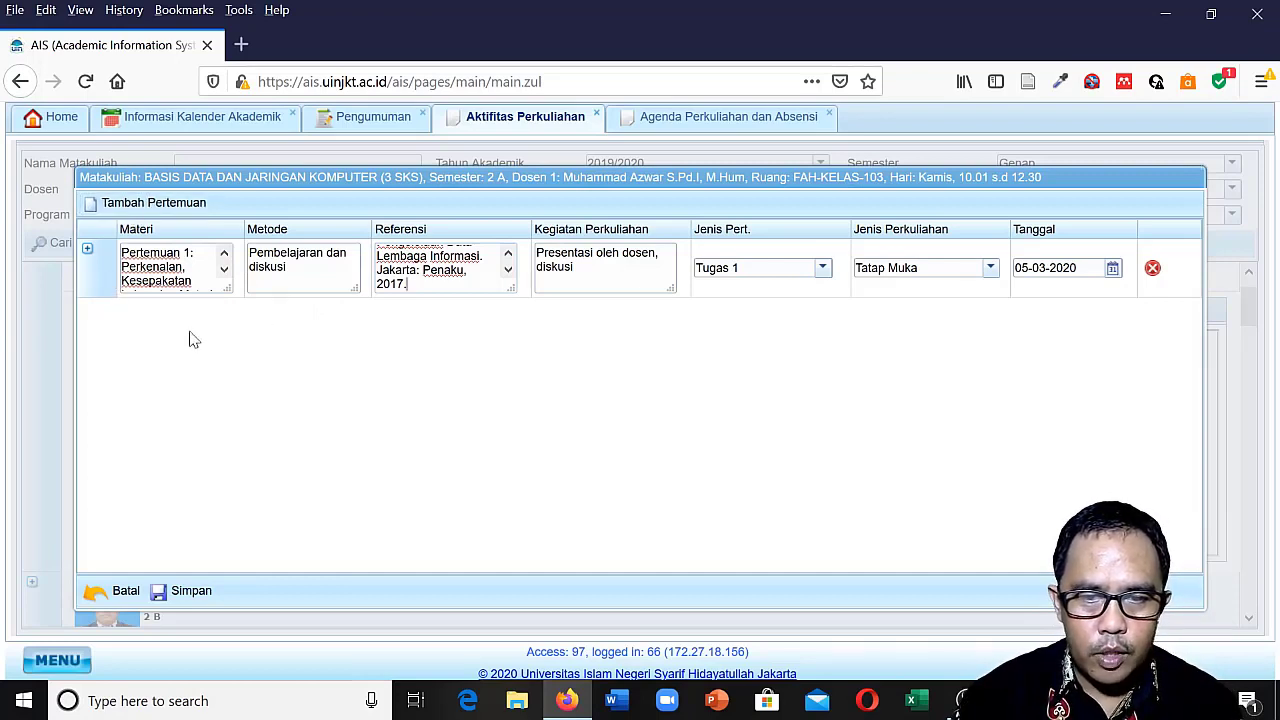
Expand meeting 1's details and upload the Pengantar Database PDF from the DJK folder as its lecture file.
left_click(88, 252)
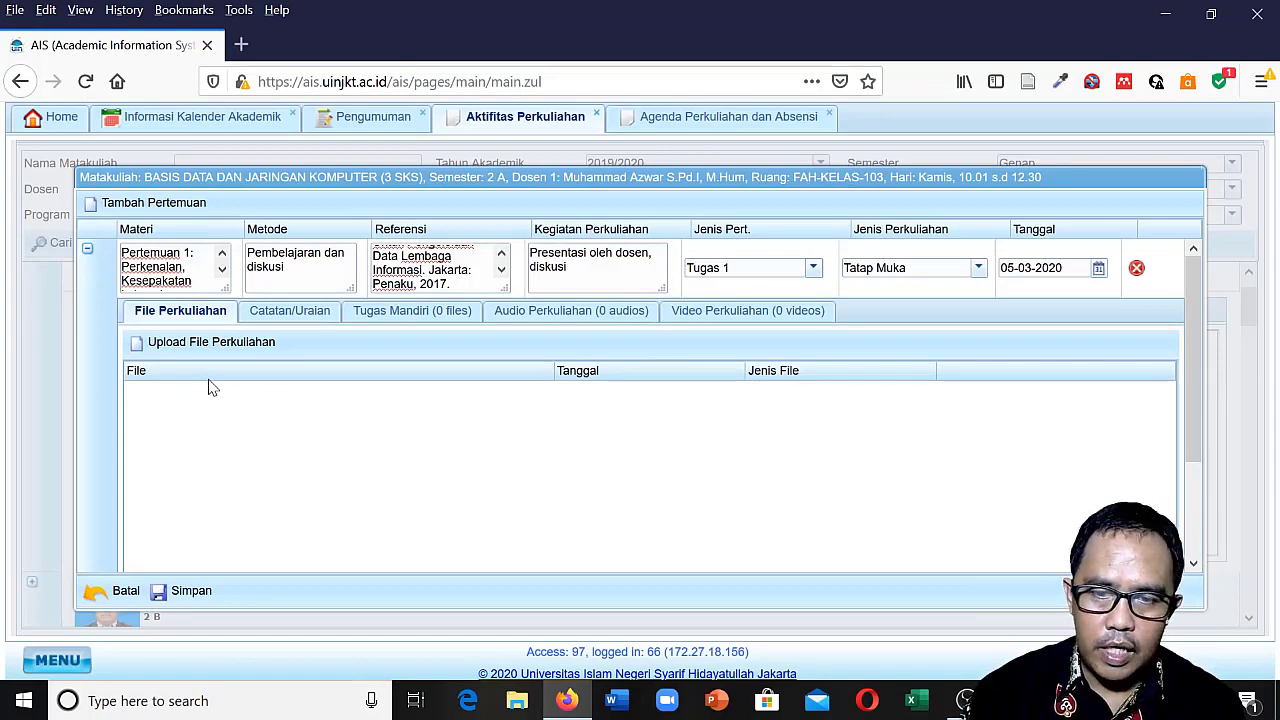
left_click(184, 346)
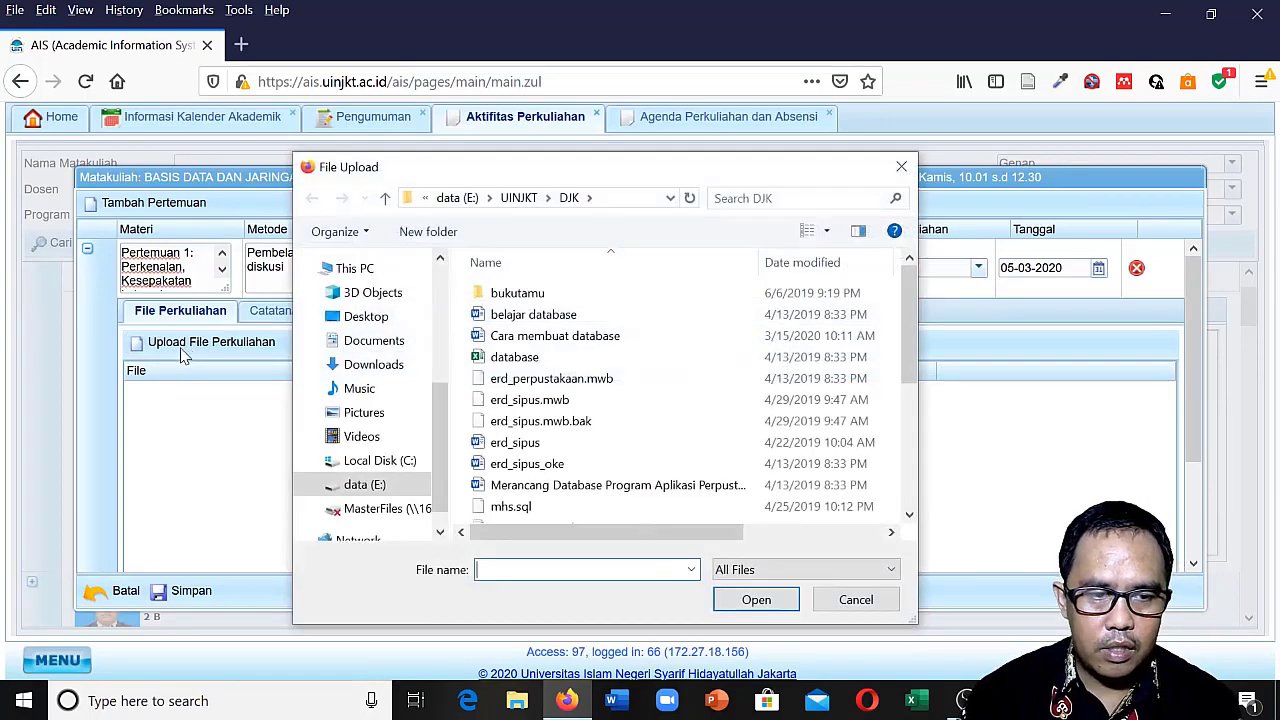
left_click(540, 421)
scroll(546, 440, "down", 1)
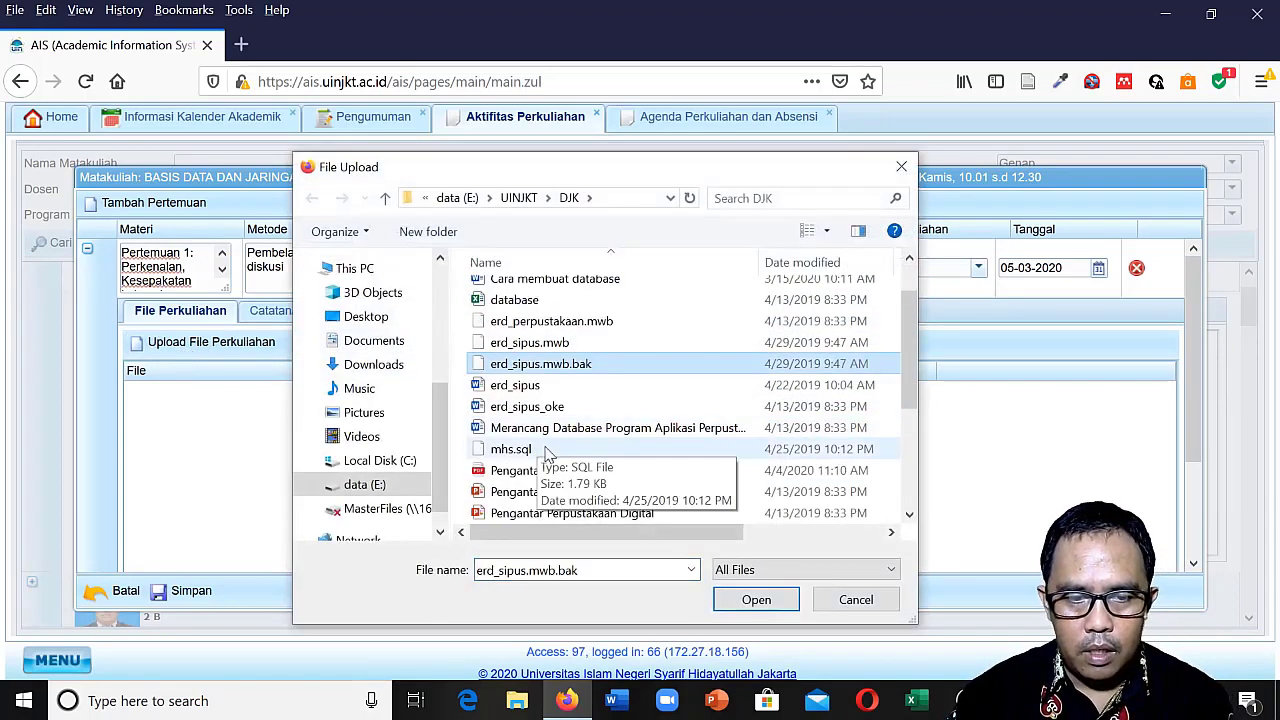
scroll(546, 452, "down", 1)
left_click(540, 414)
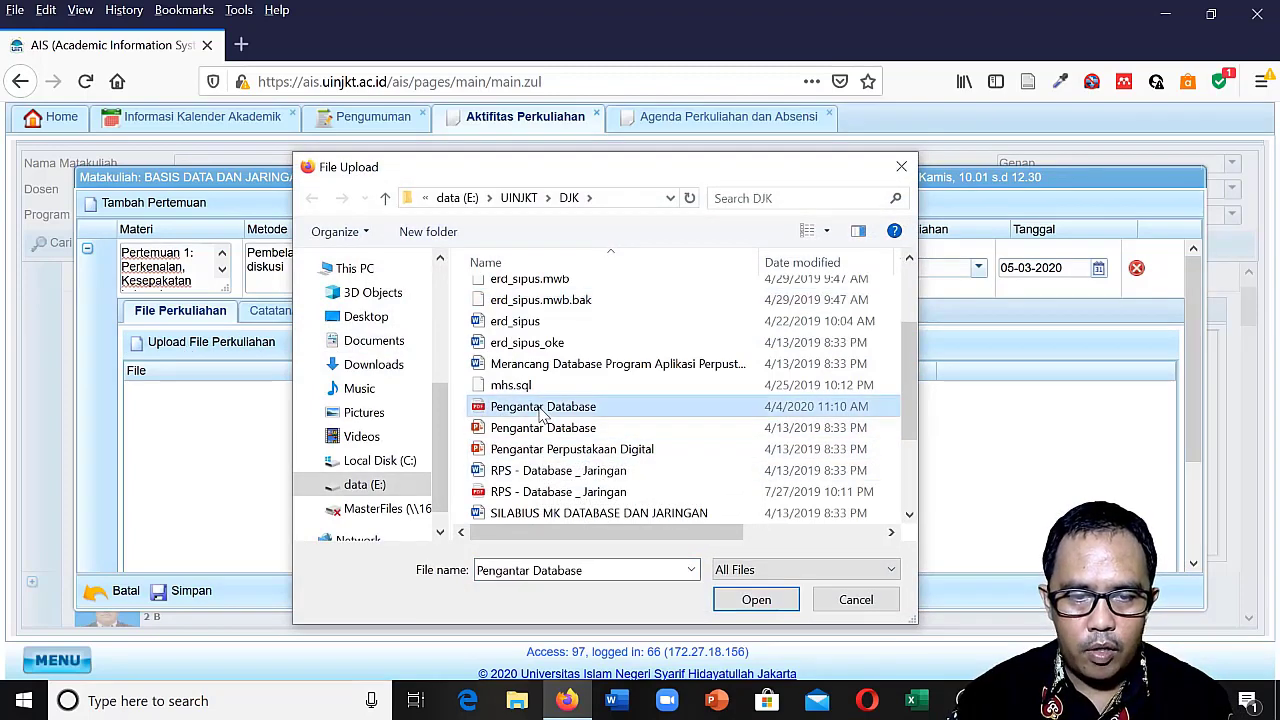
left_click(755, 598)
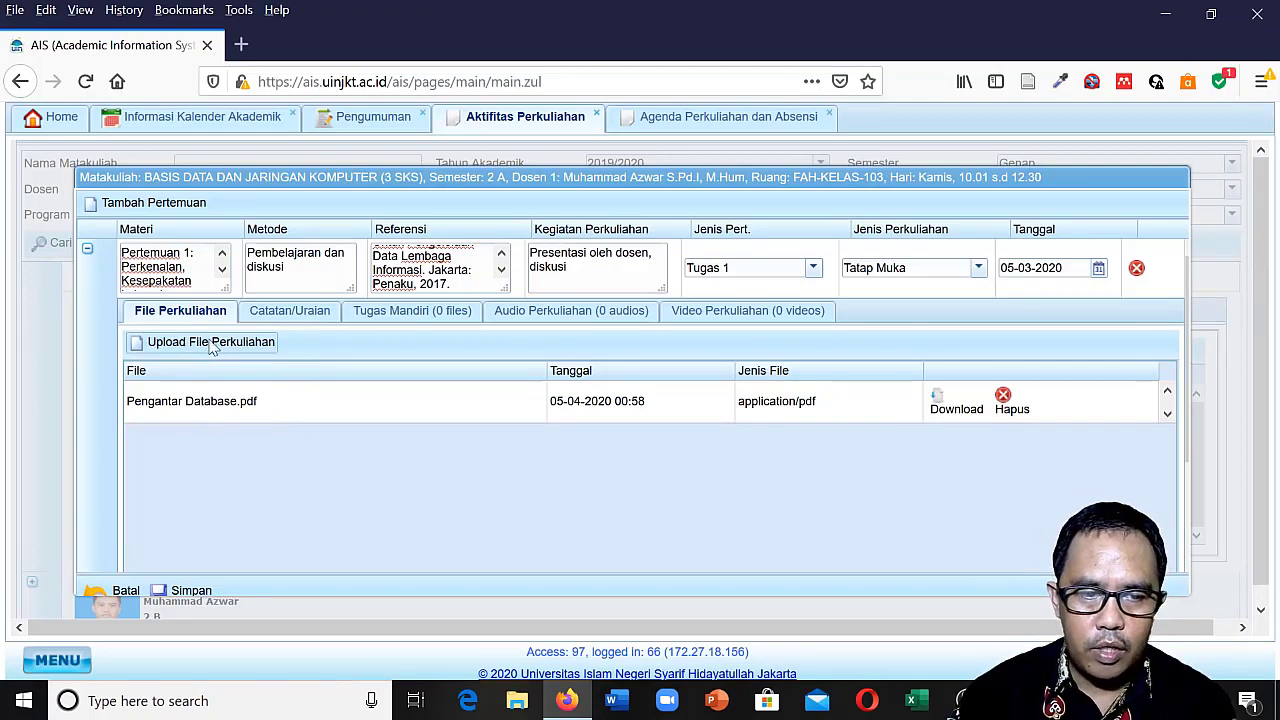
Write meeting 1's Catatan/Uraian: "Pada pertemuan awal ini, kita akan membahas mengenai perkenalan, kesepakatan kelas, dan penilaian.".
left_click(288, 311)
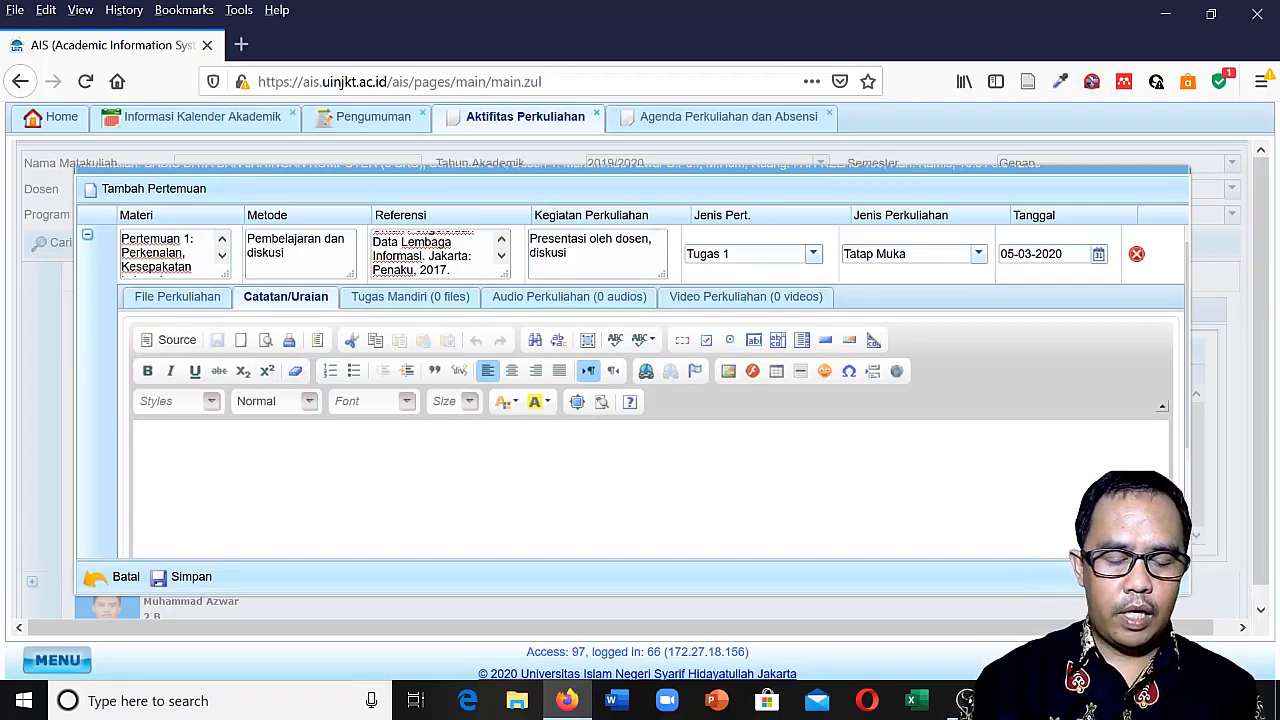
type("Pada pertemuan awal ini, kita")
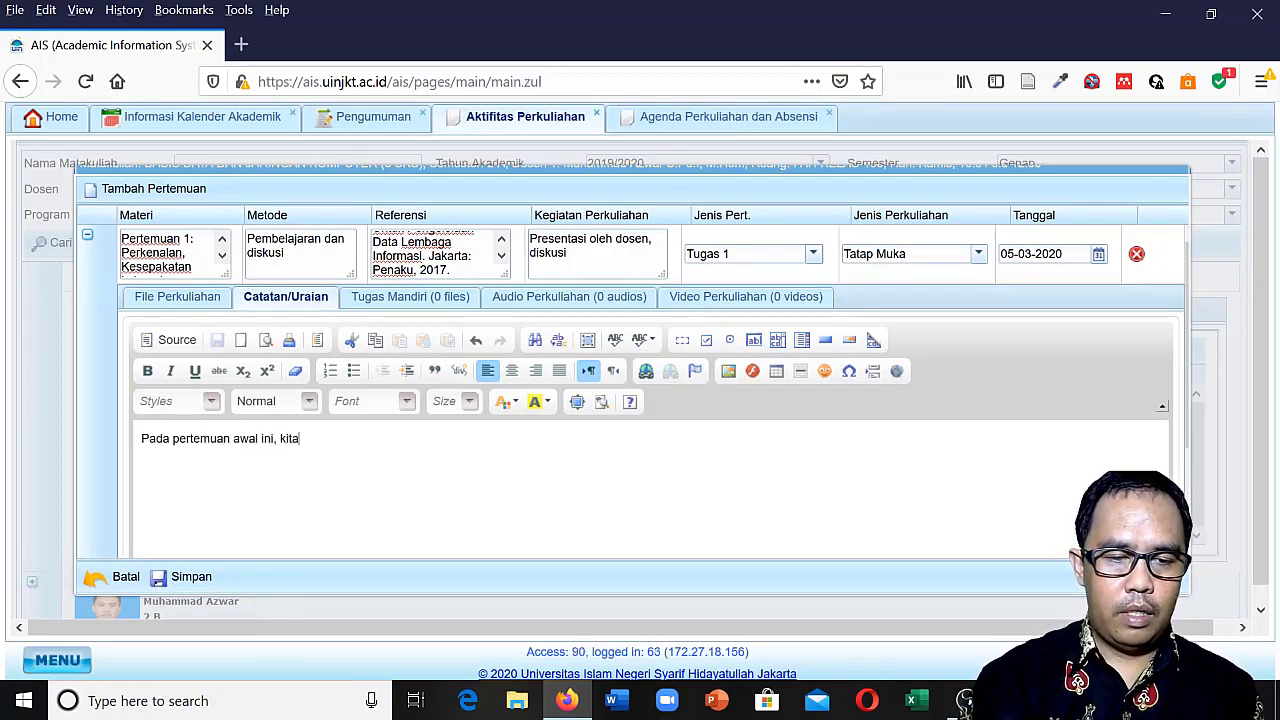
type("kan membahas mengenai perkenalan, kesepakatan kelas, dan penilaian.")
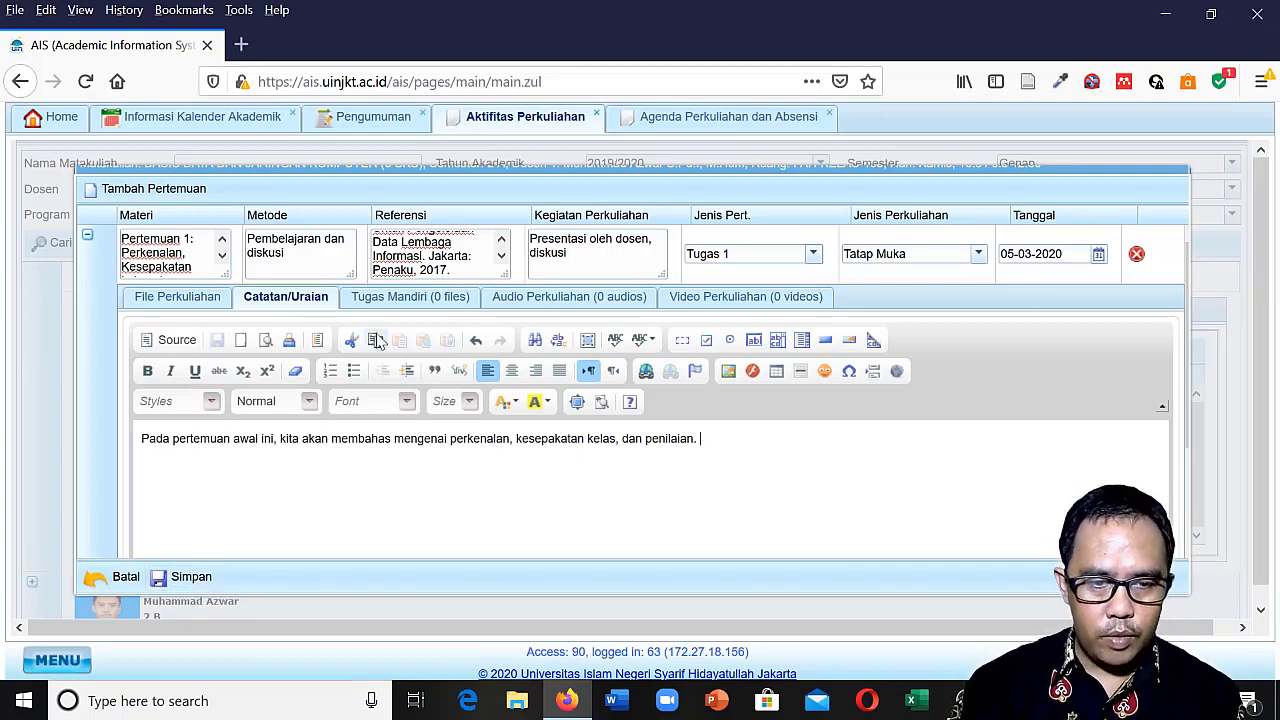
Examine the Tugas Mulai and Tugas Selesai date settings in meeting 1's Tugas Mandiri without choosing any dates.
left_click(395, 298)
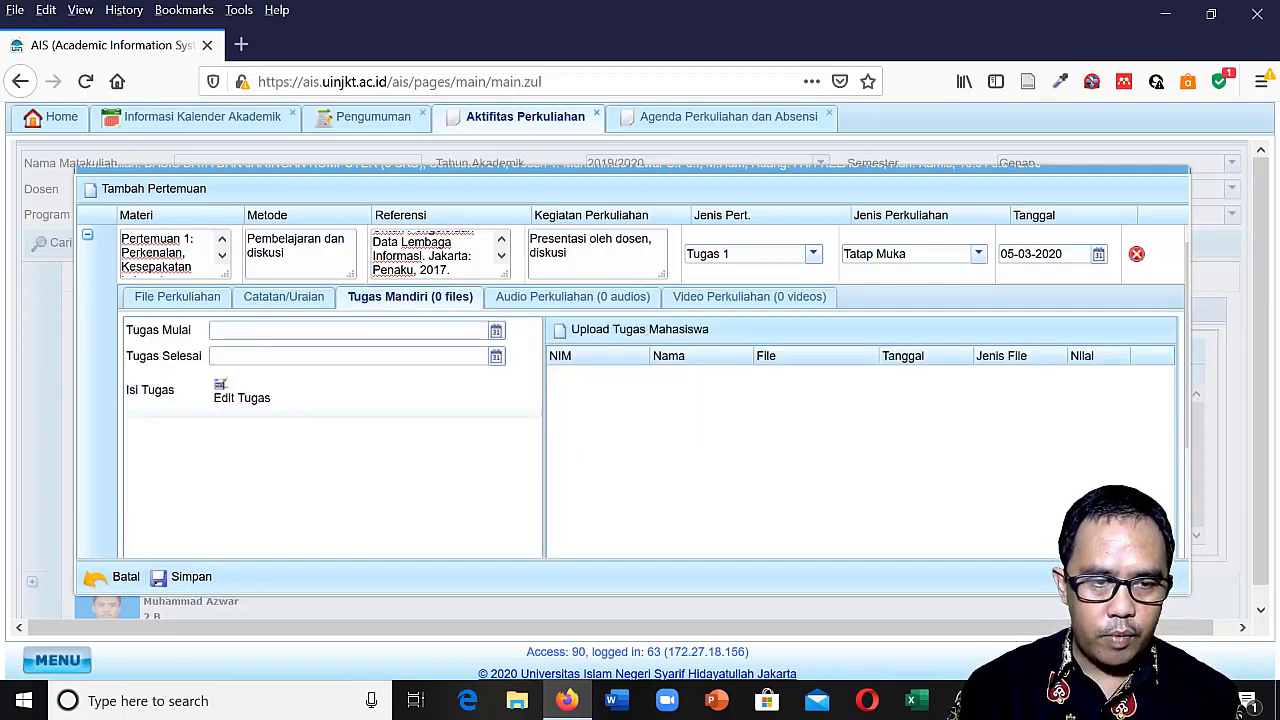
left_click(497, 331)
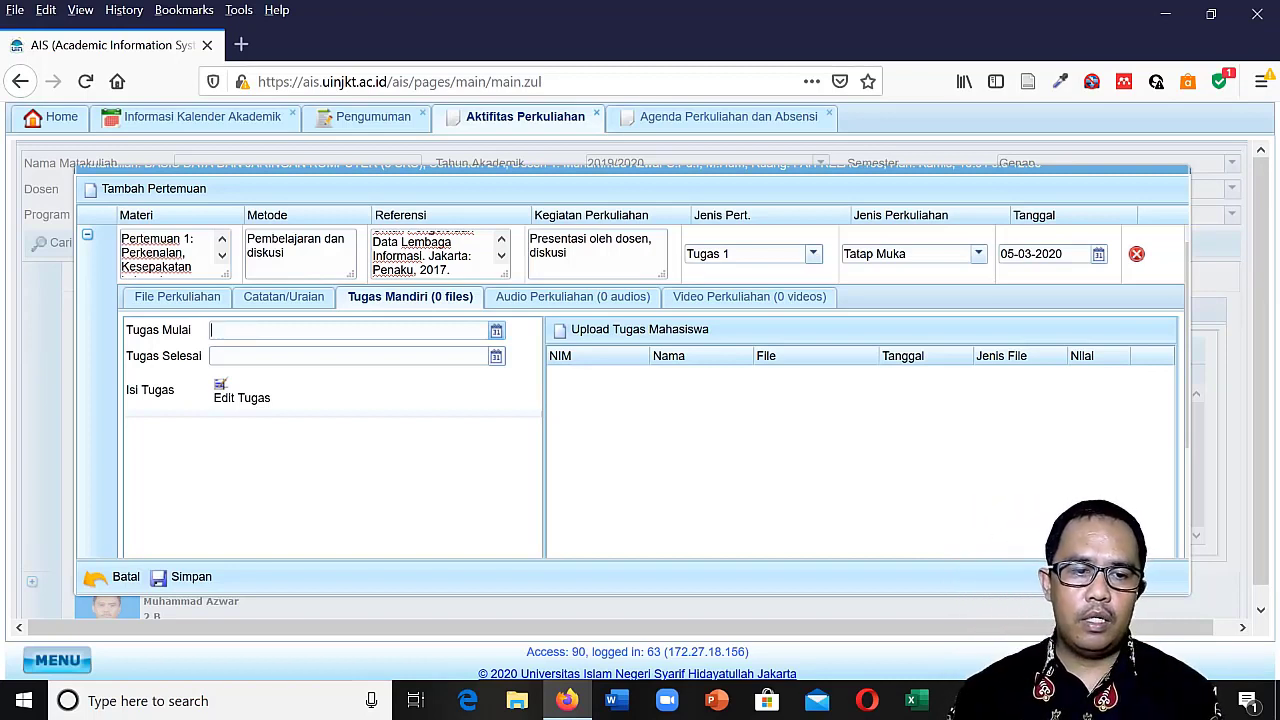
left_click(348, 356)
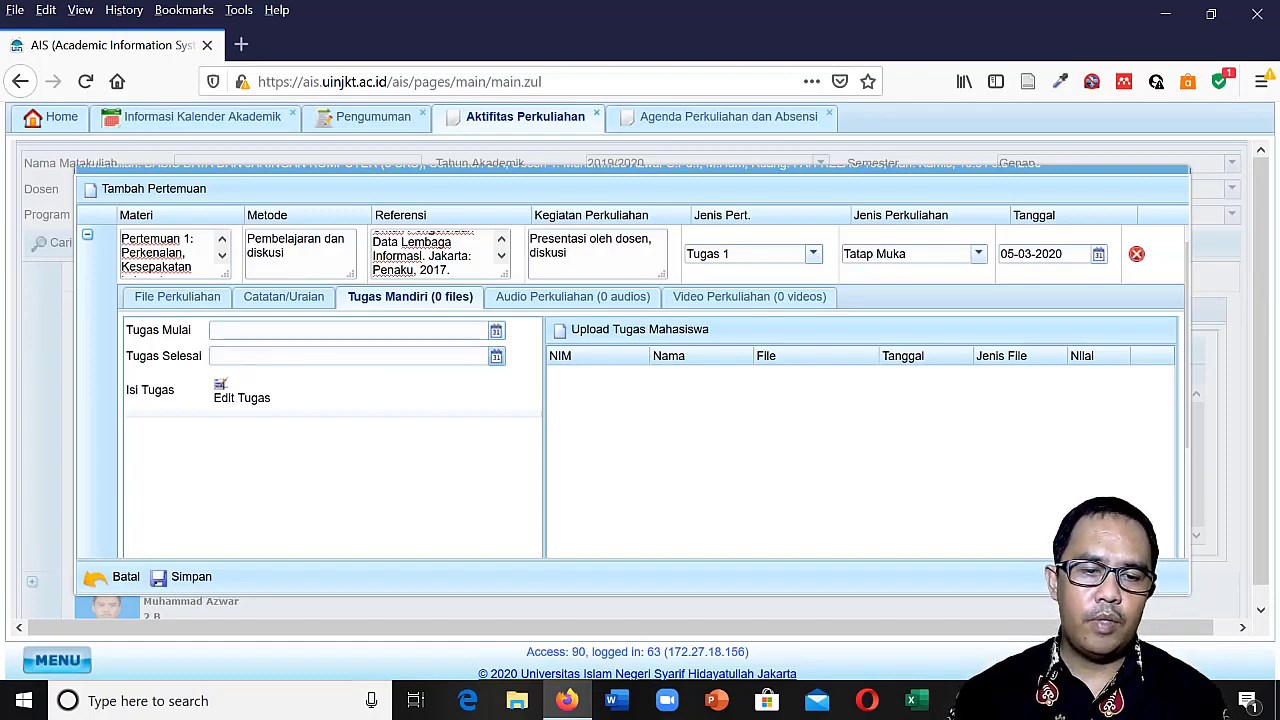
left_click(496, 330)
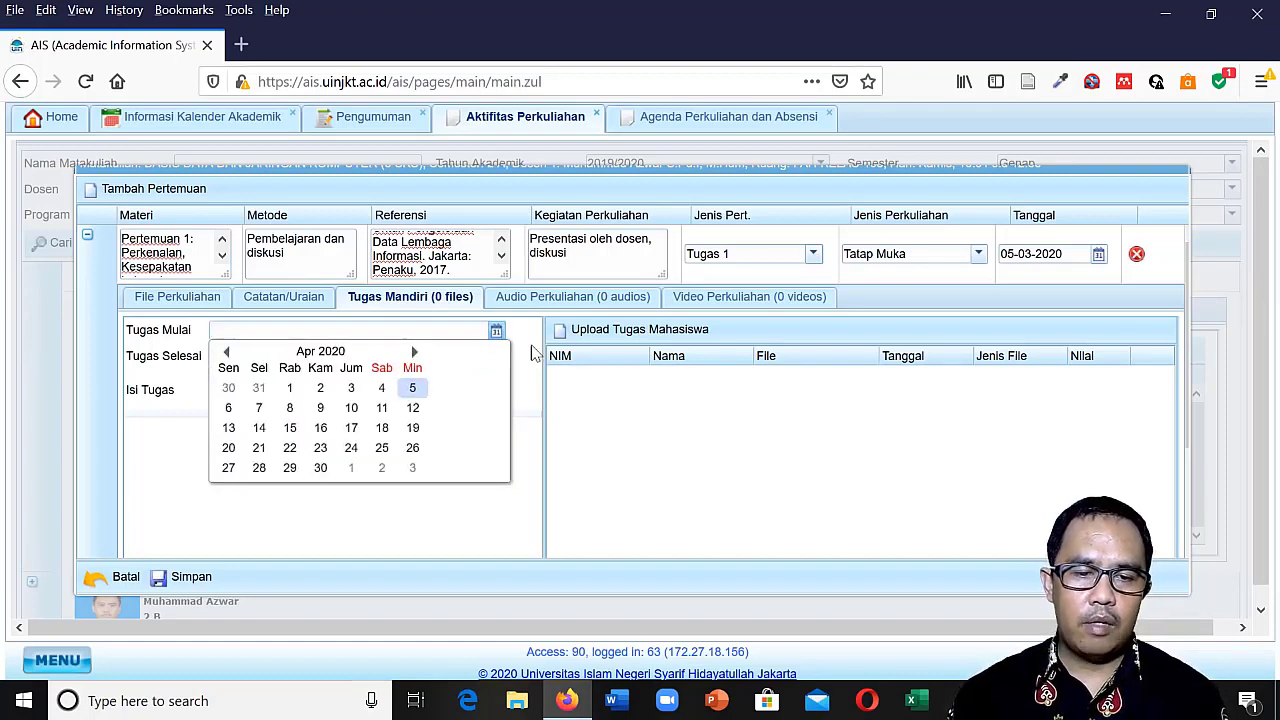
left_click(520, 363)
left_click(496, 356)
left_click(530, 384)
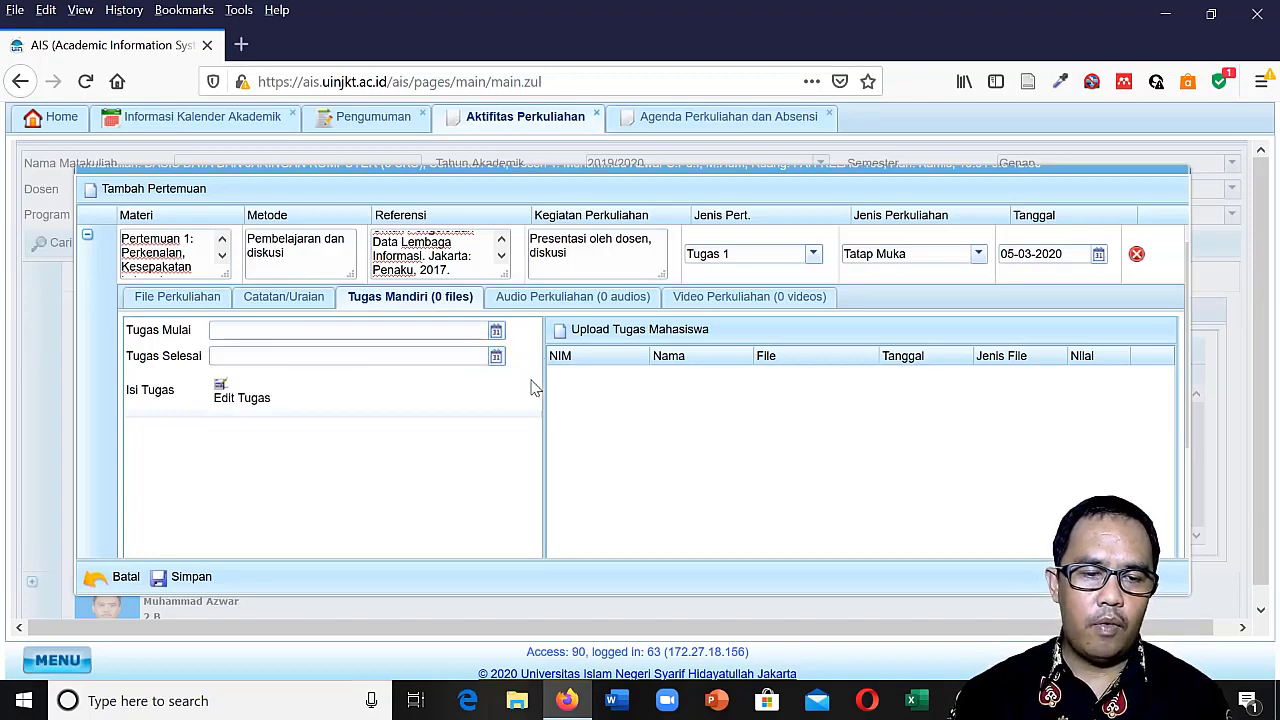
View the Perintah Tugas editor and the student assignment upload form, closing both without entering anything.
left_click(238, 396)
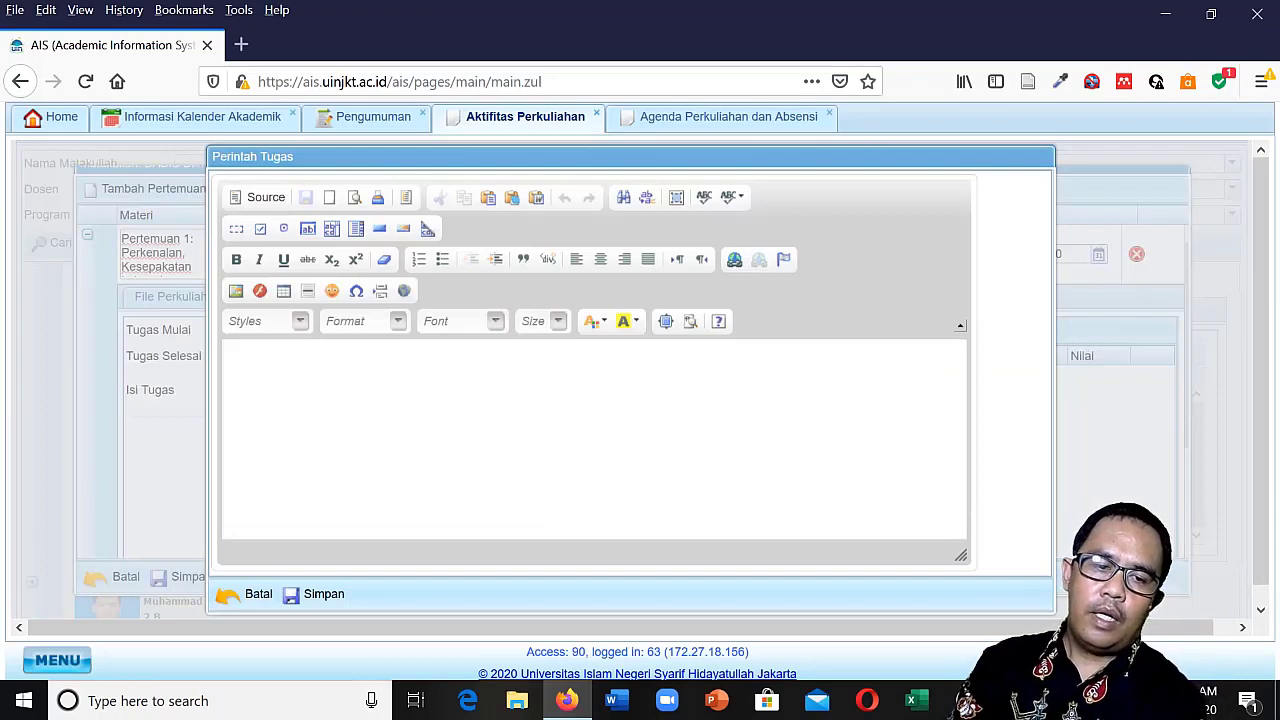
left_click(230, 358)
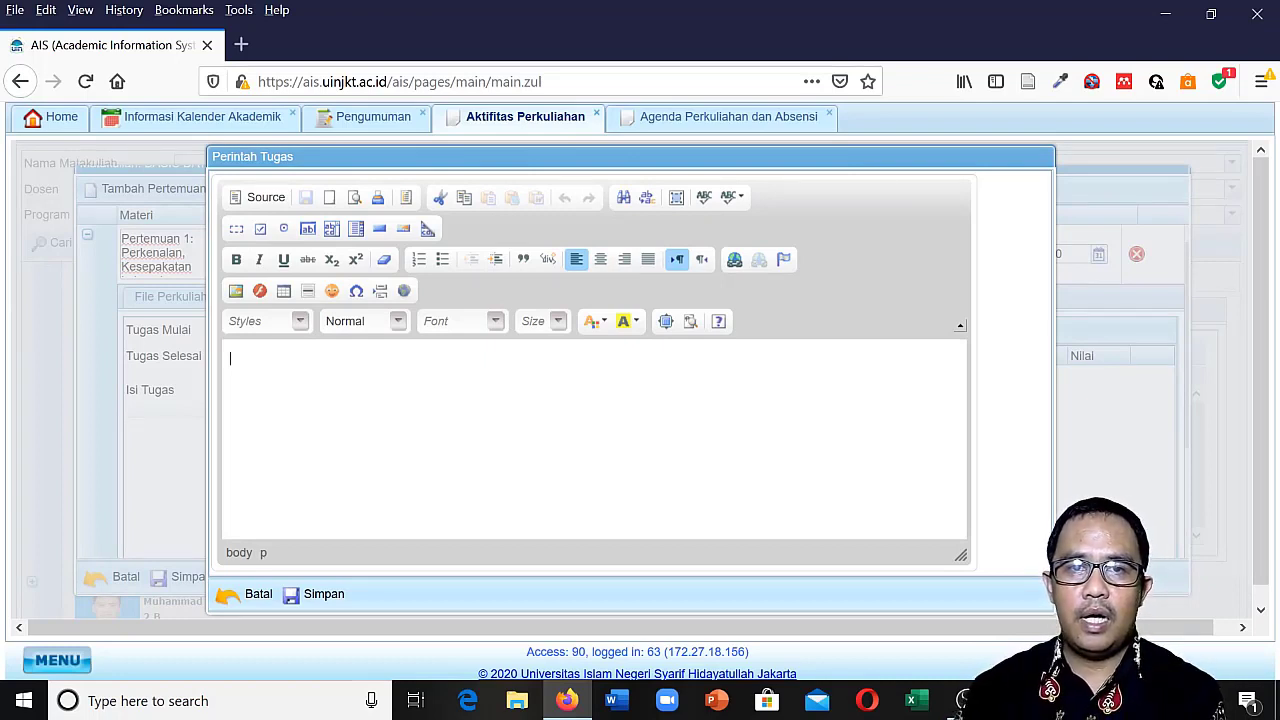
left_click(258, 594)
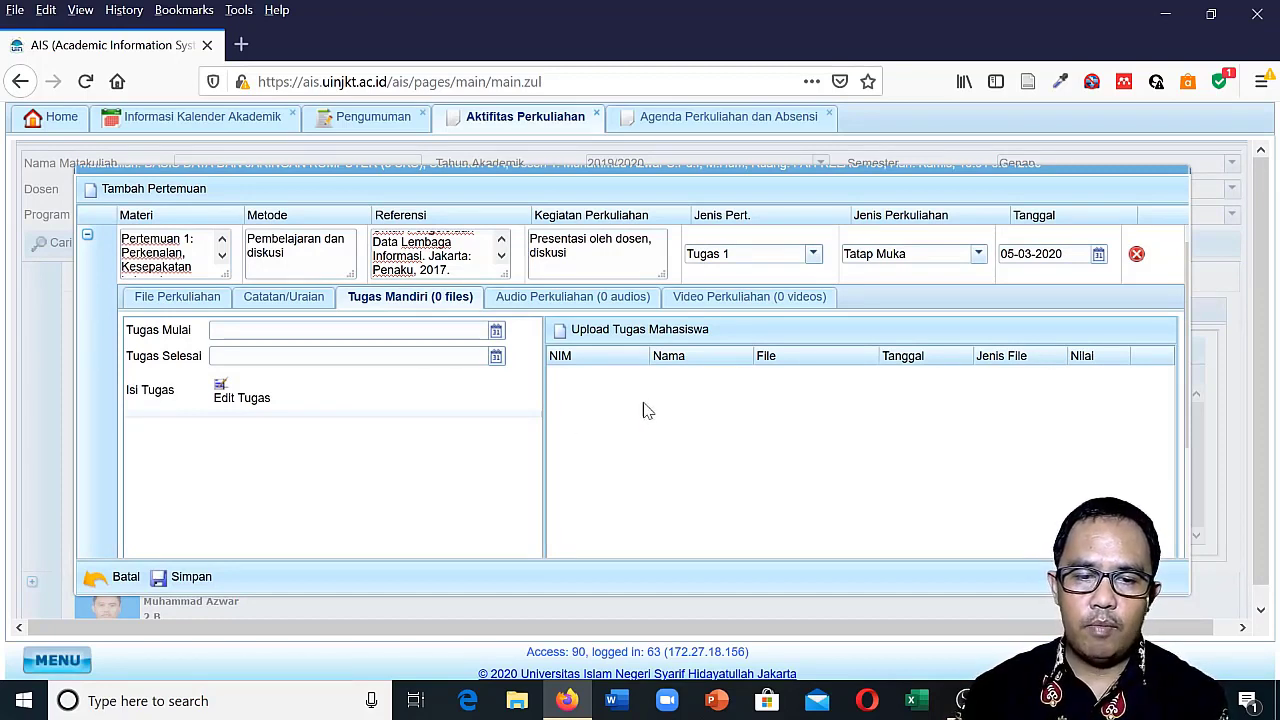
left_click(605, 330)
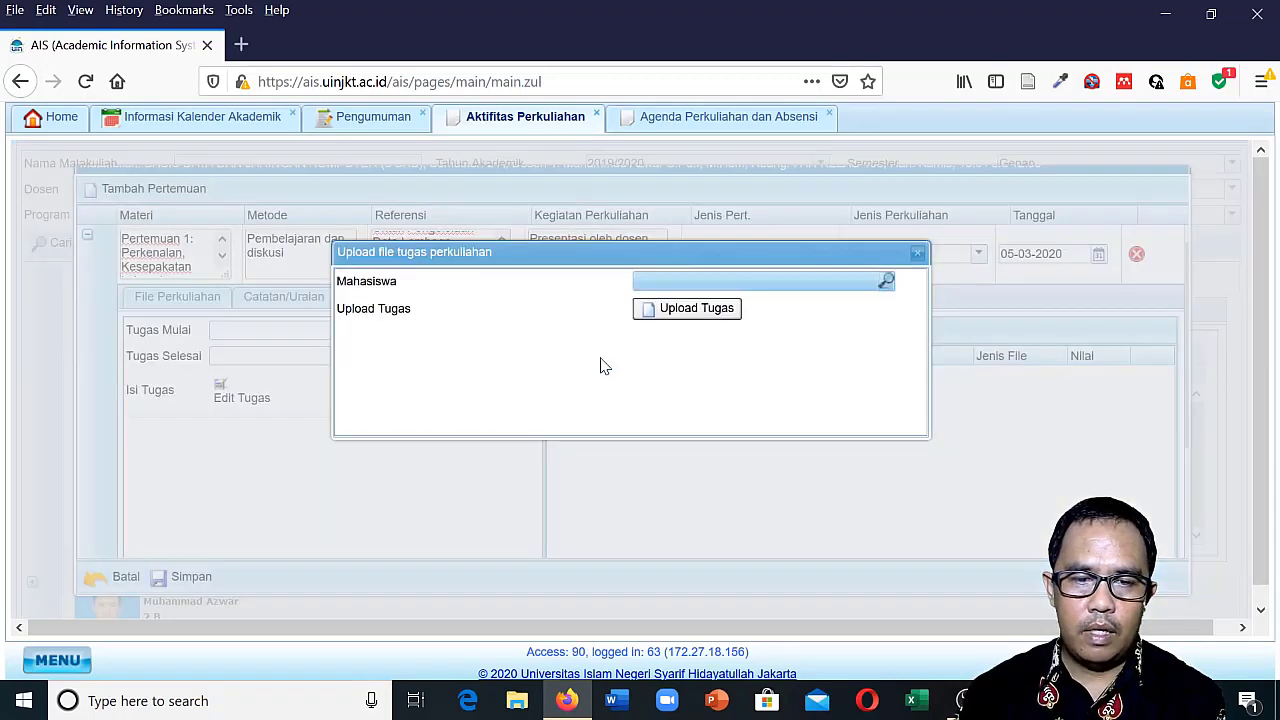
left_click(917, 253)
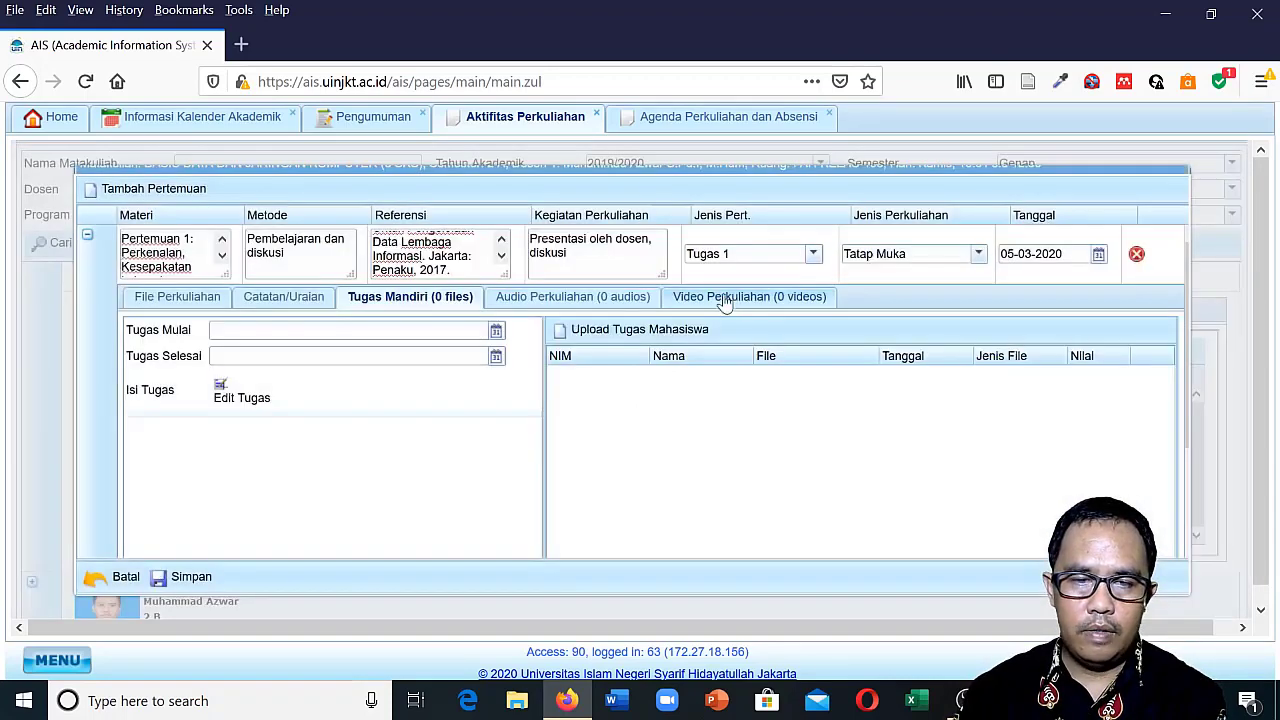
Review meeting 1's audio, video and file sections, and save the 2 A class's agenda.
left_click(540, 299)
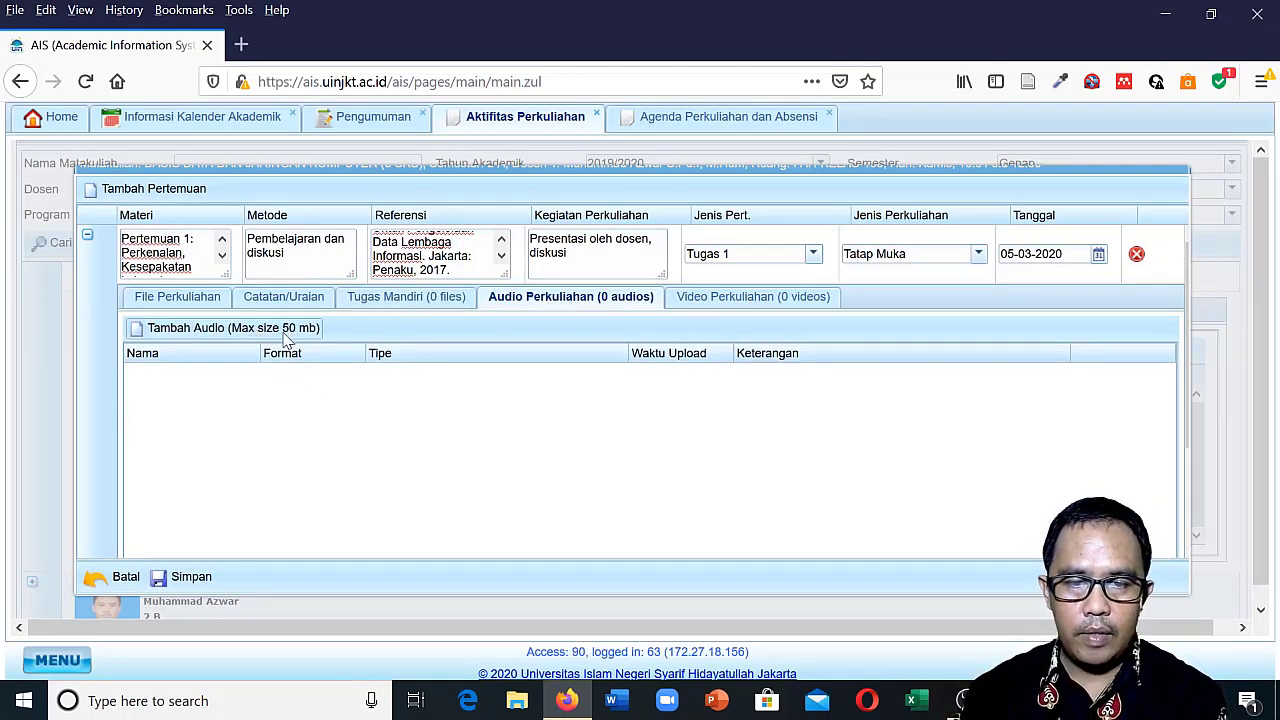
left_click(737, 300)
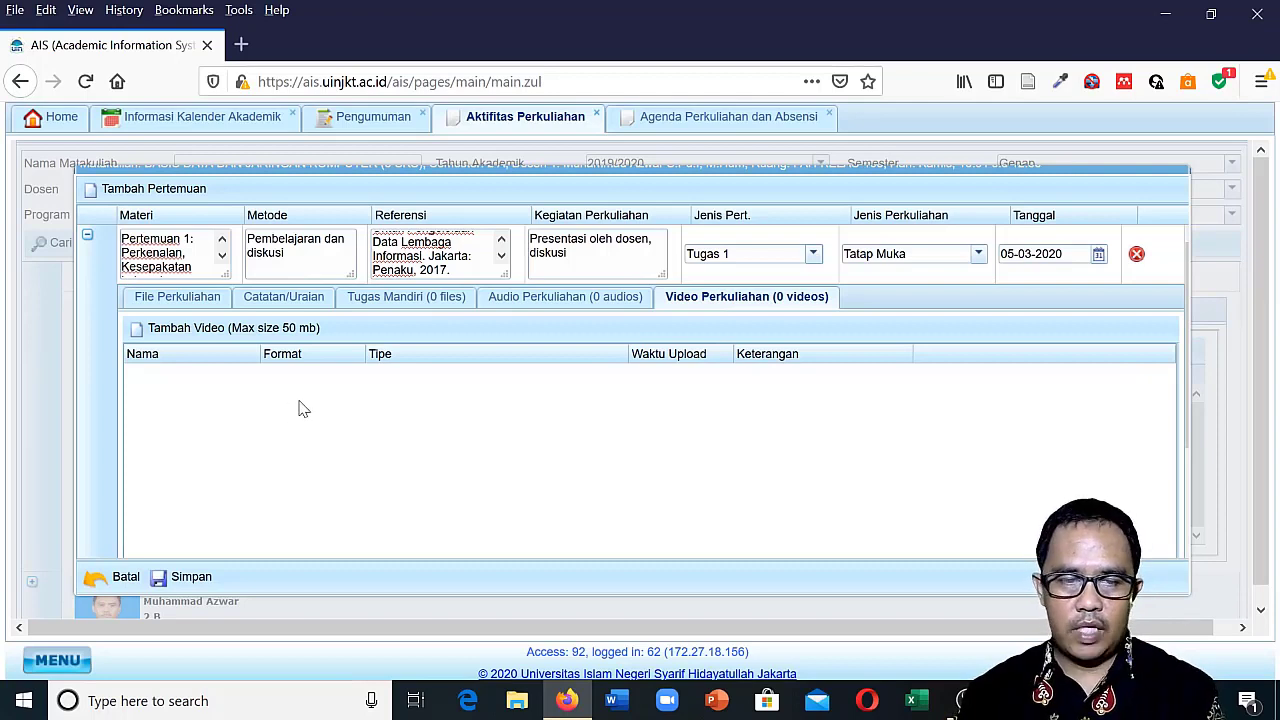
left_click(193, 302)
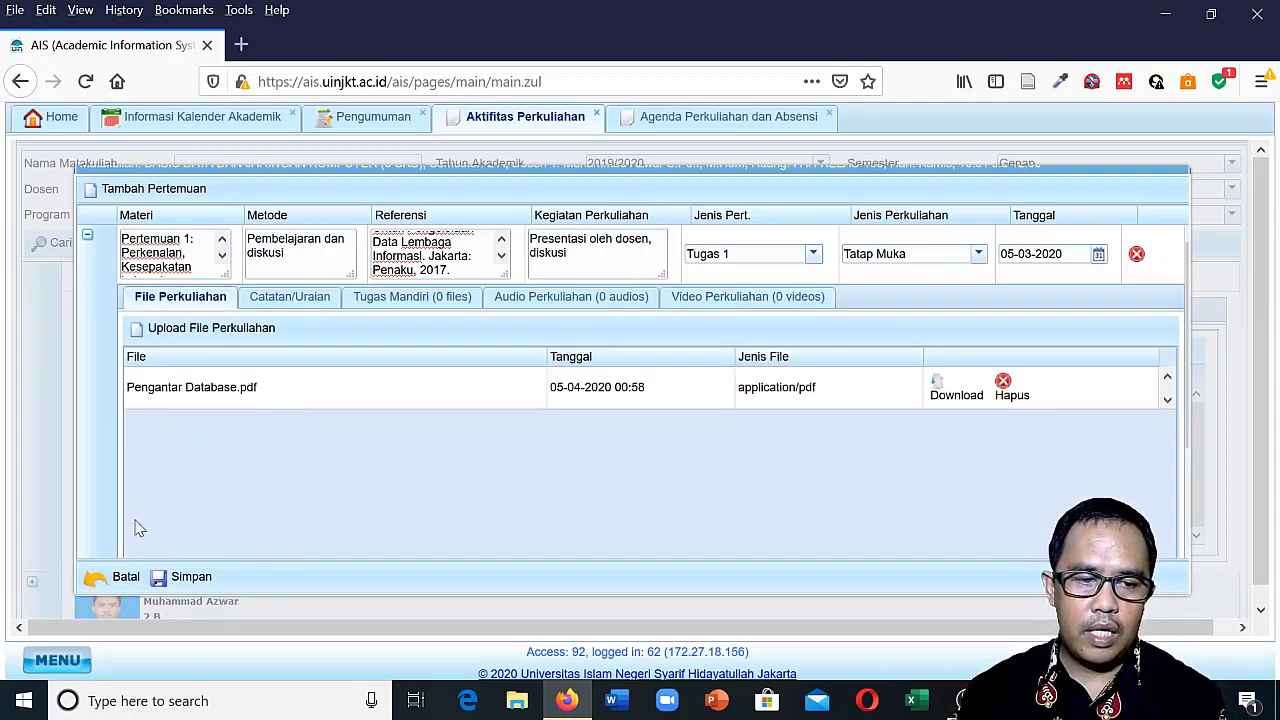
left_click(191, 578)
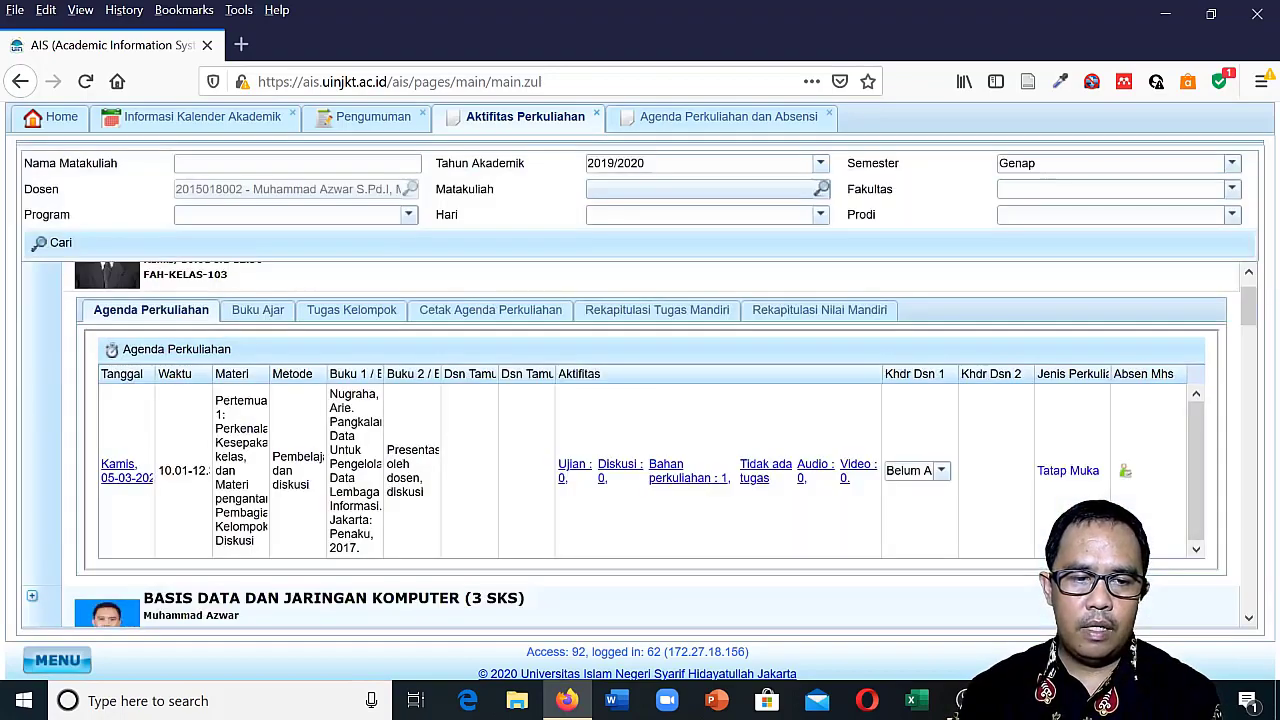
Inspect the saved agenda's Ujian activity for meeting 1 and the Jenis options for a new exam, closing it without creating one.
scroll(240, 505, "down", 1)
scroll(428, 426, "down", 2)
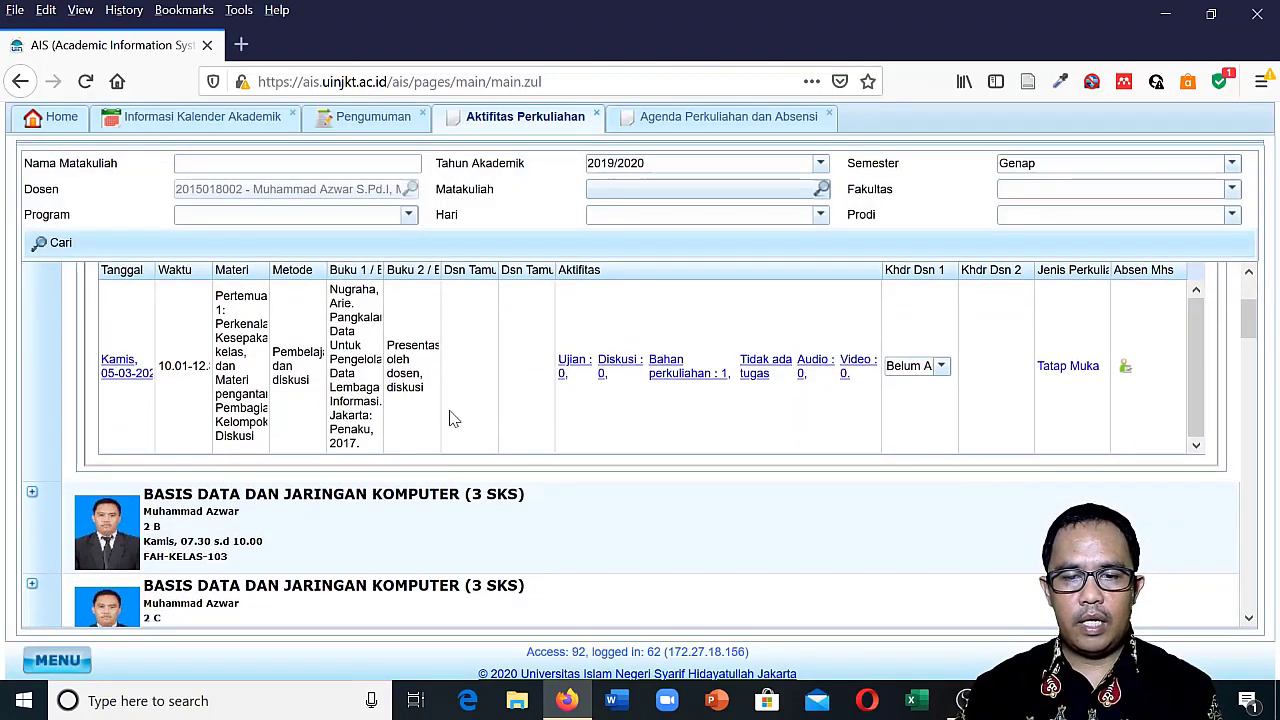
scroll(260, 380, "up", 2)
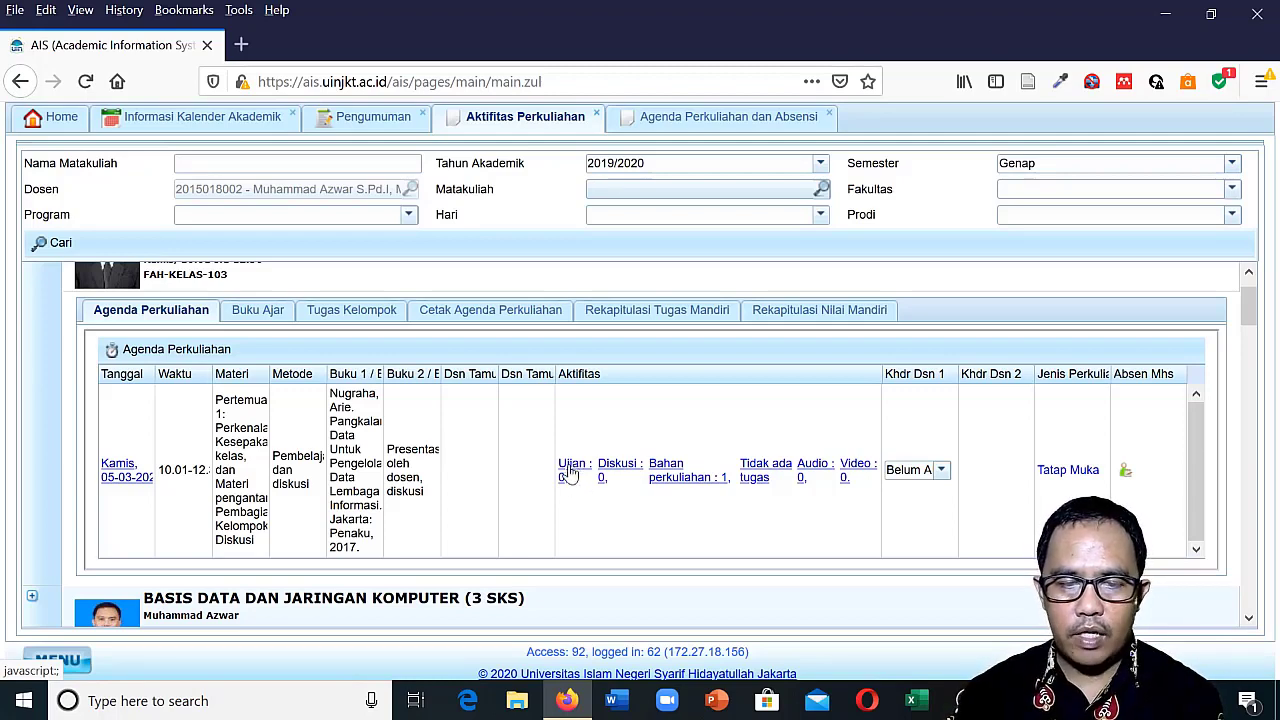
left_click(568, 472)
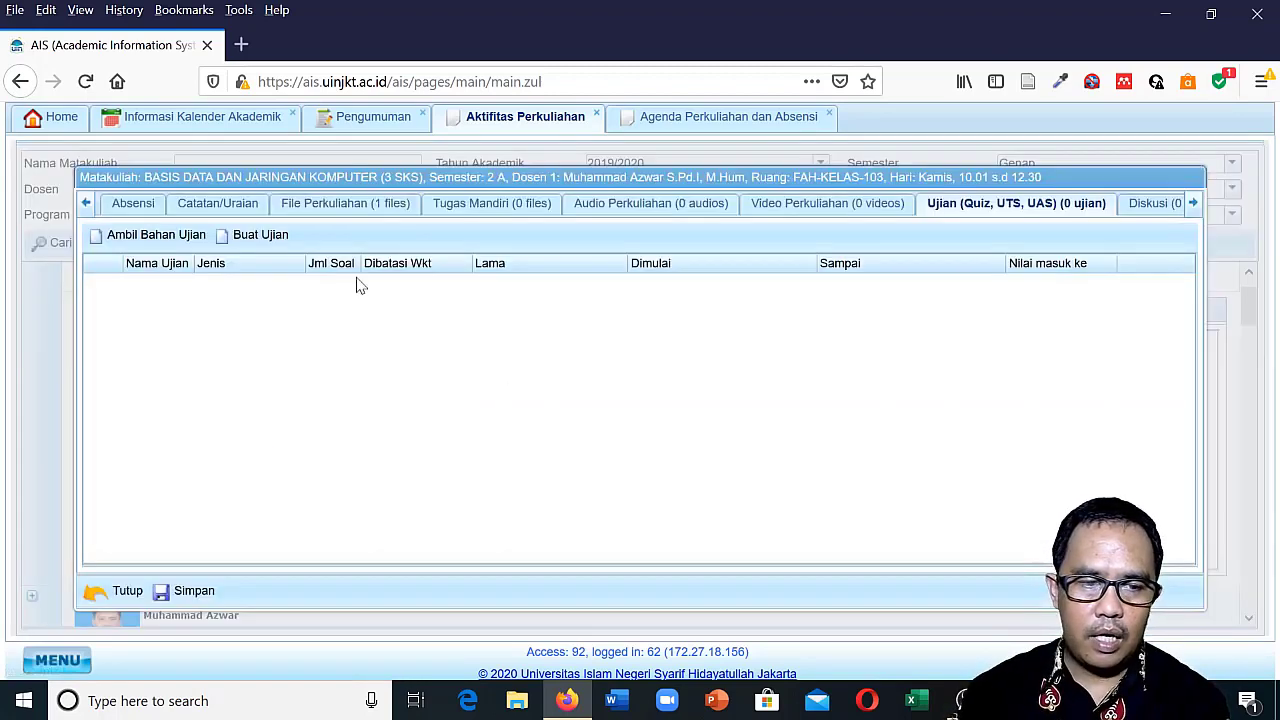
left_click(257, 240)
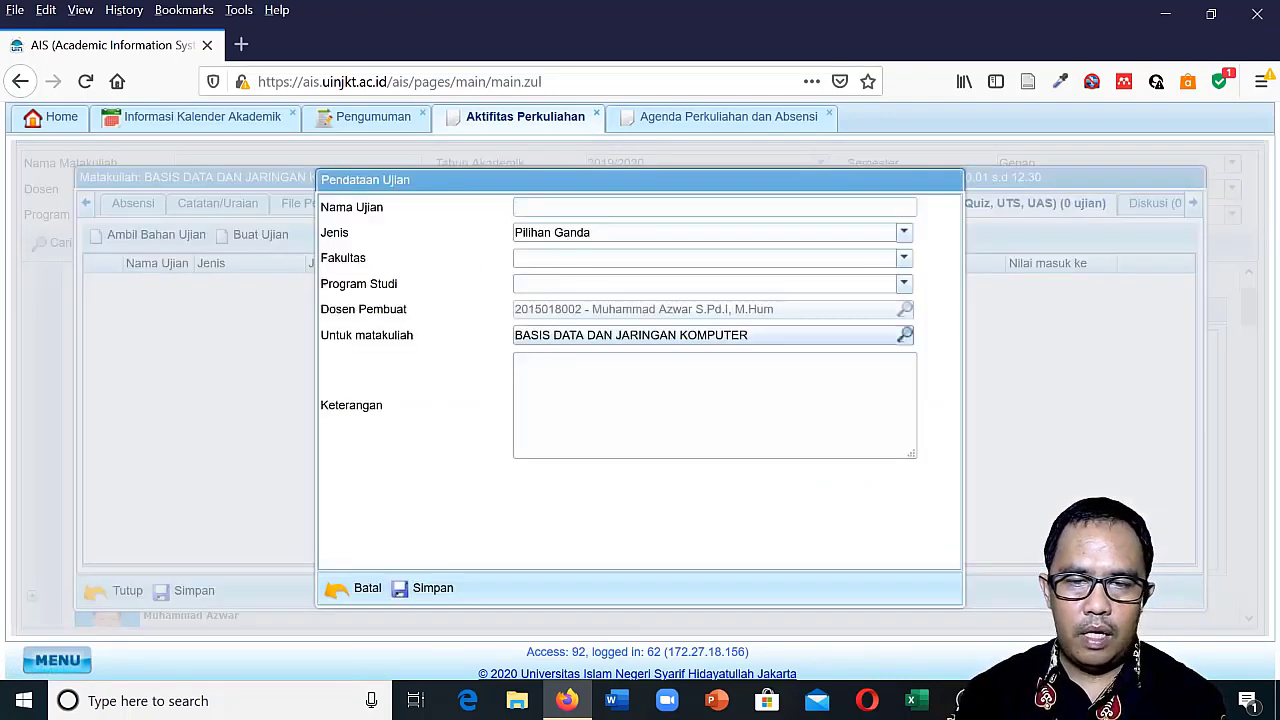
left_click(903, 232)
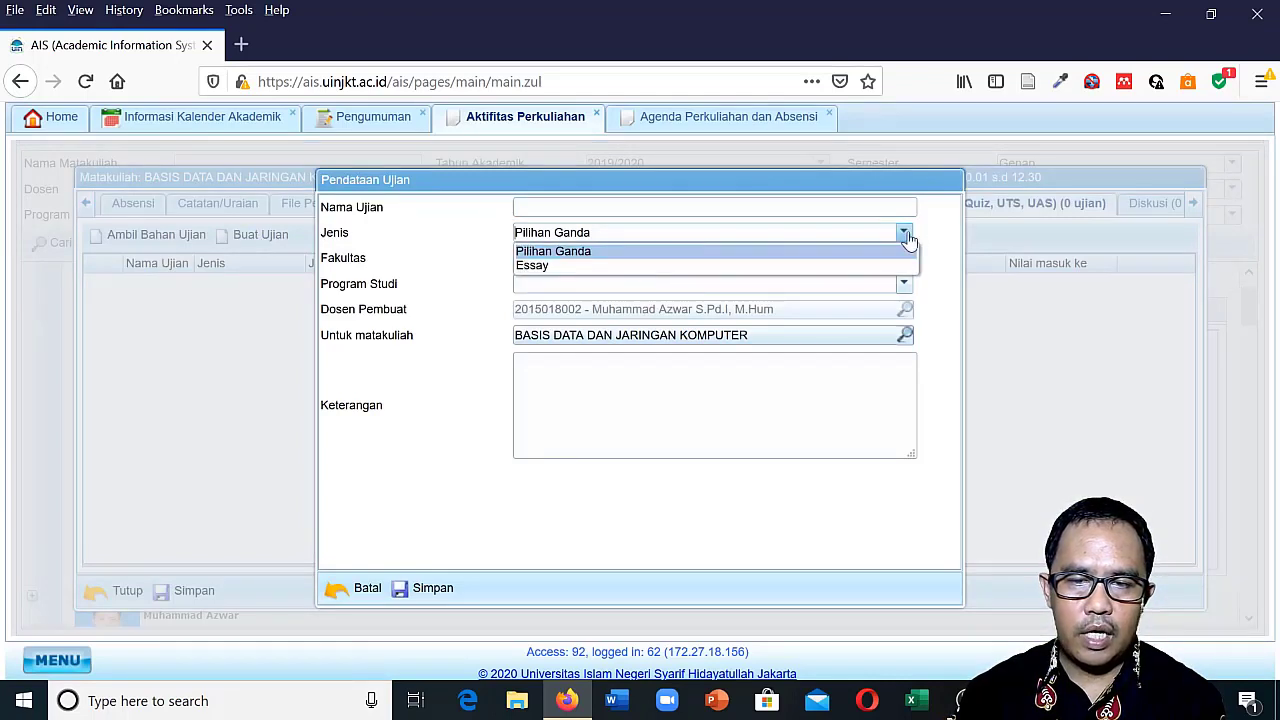
left_click(907, 240)
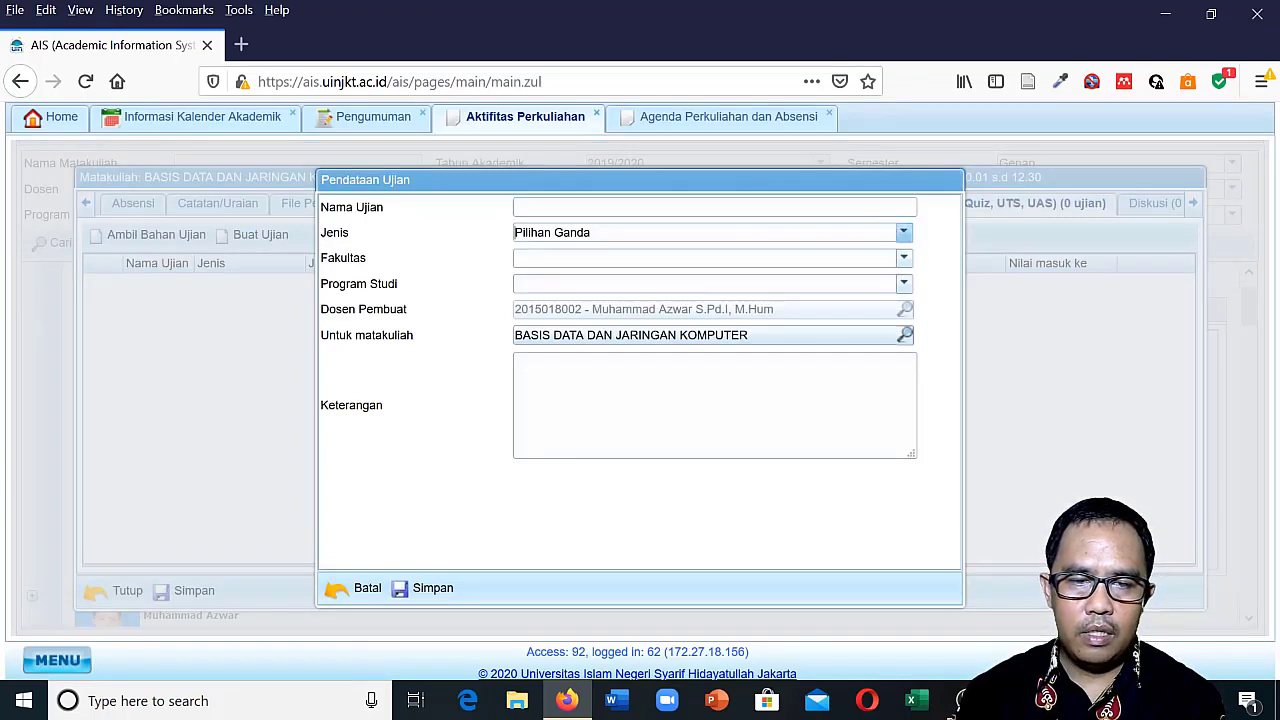
left_click(360, 588)
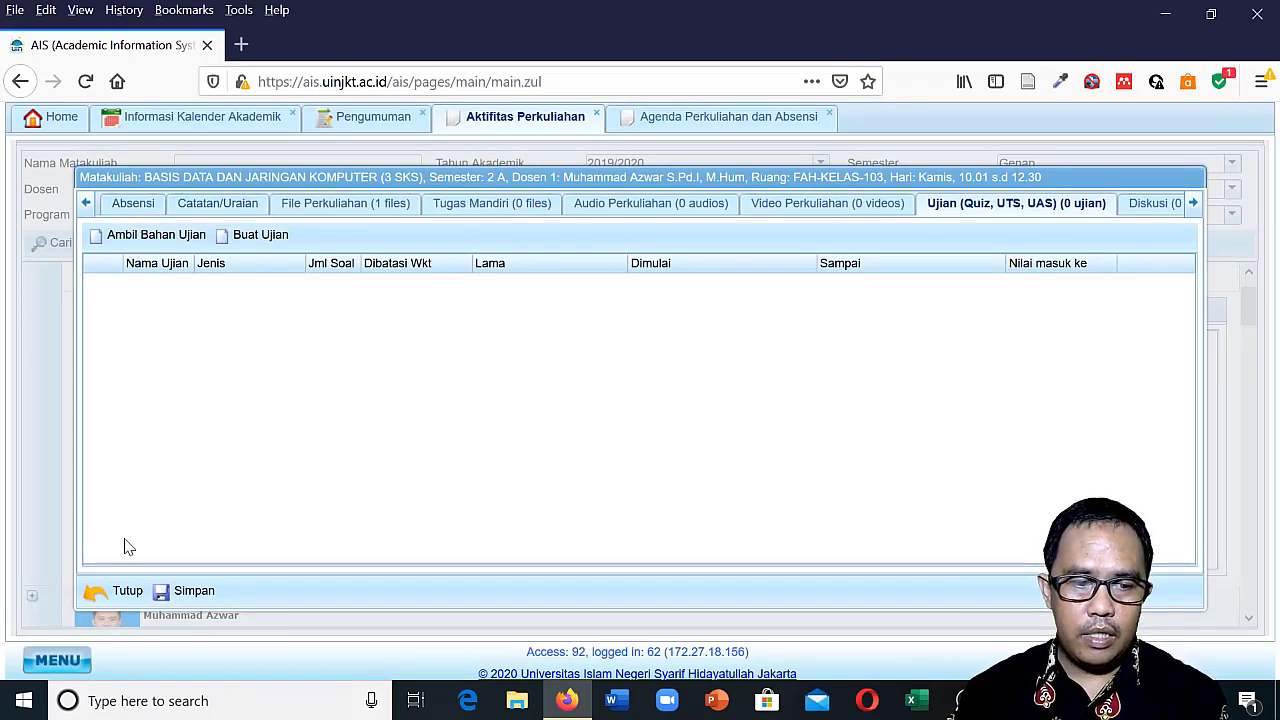
left_click(118, 591)
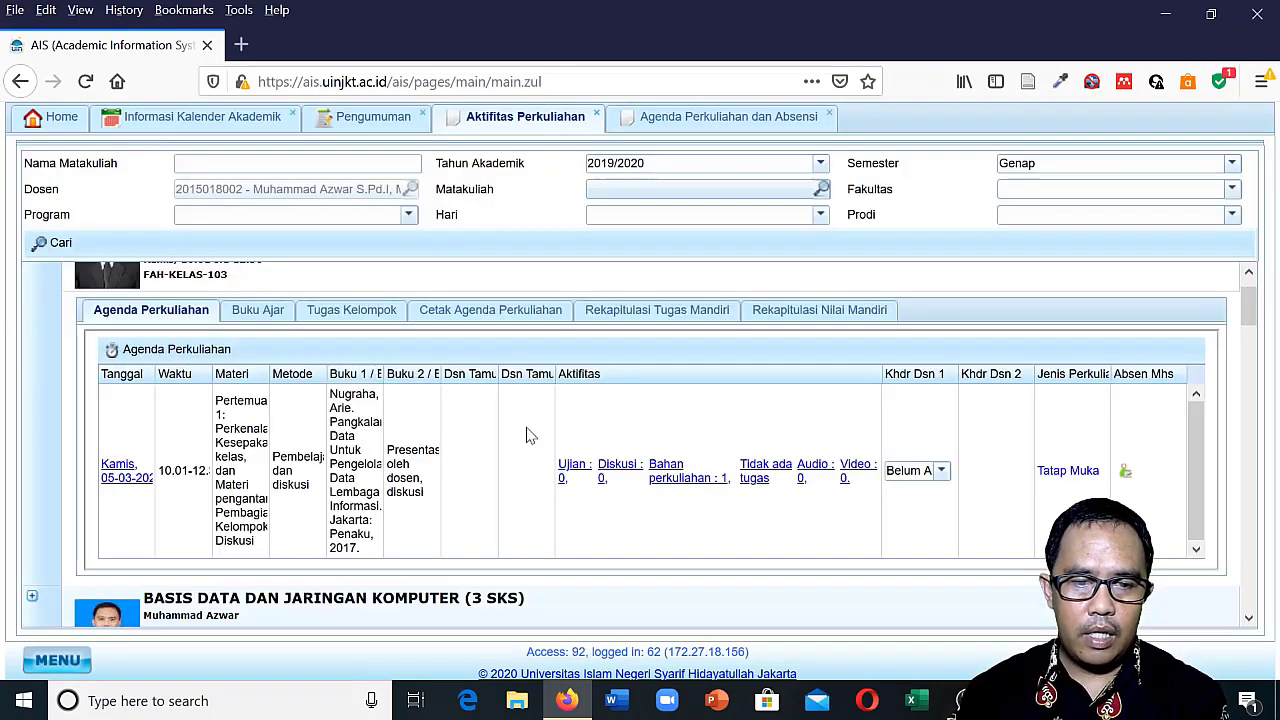
Create a discussion for meeting 1 asking "Menurut kalian, bagaimana urgensi mempelajari Database ?" and save it.
left_click(612, 471)
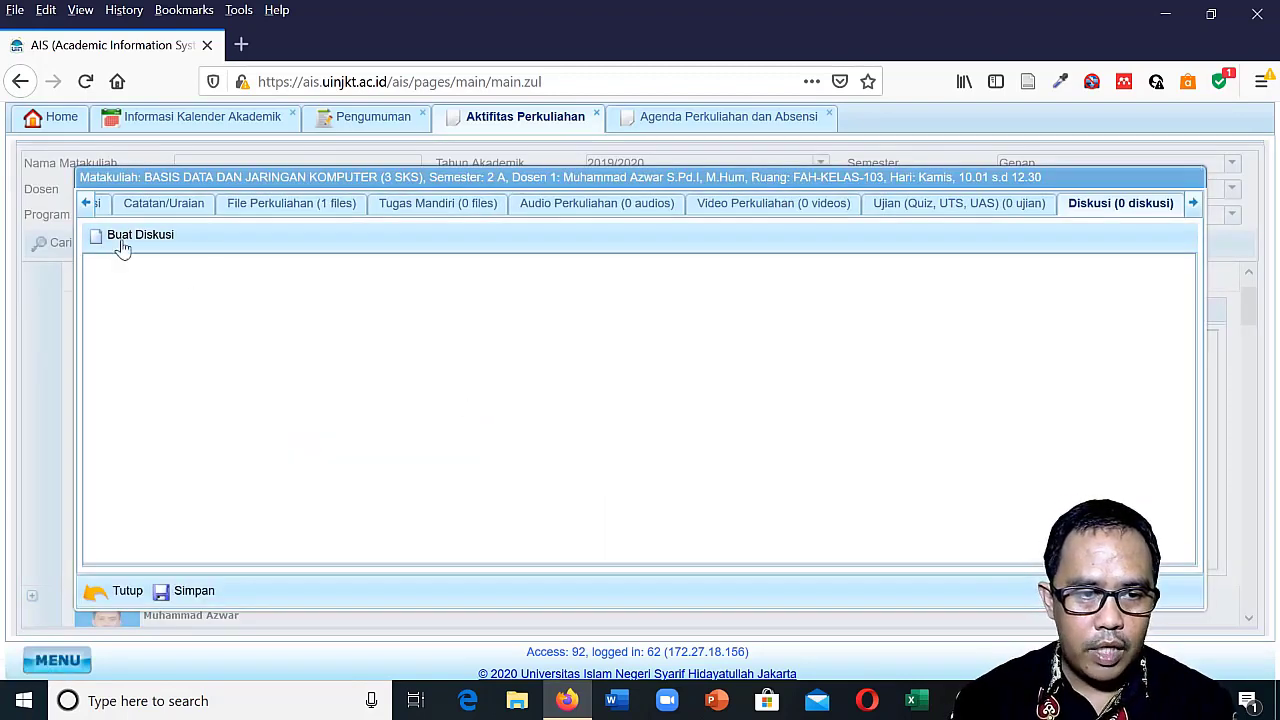
left_click(140, 240)
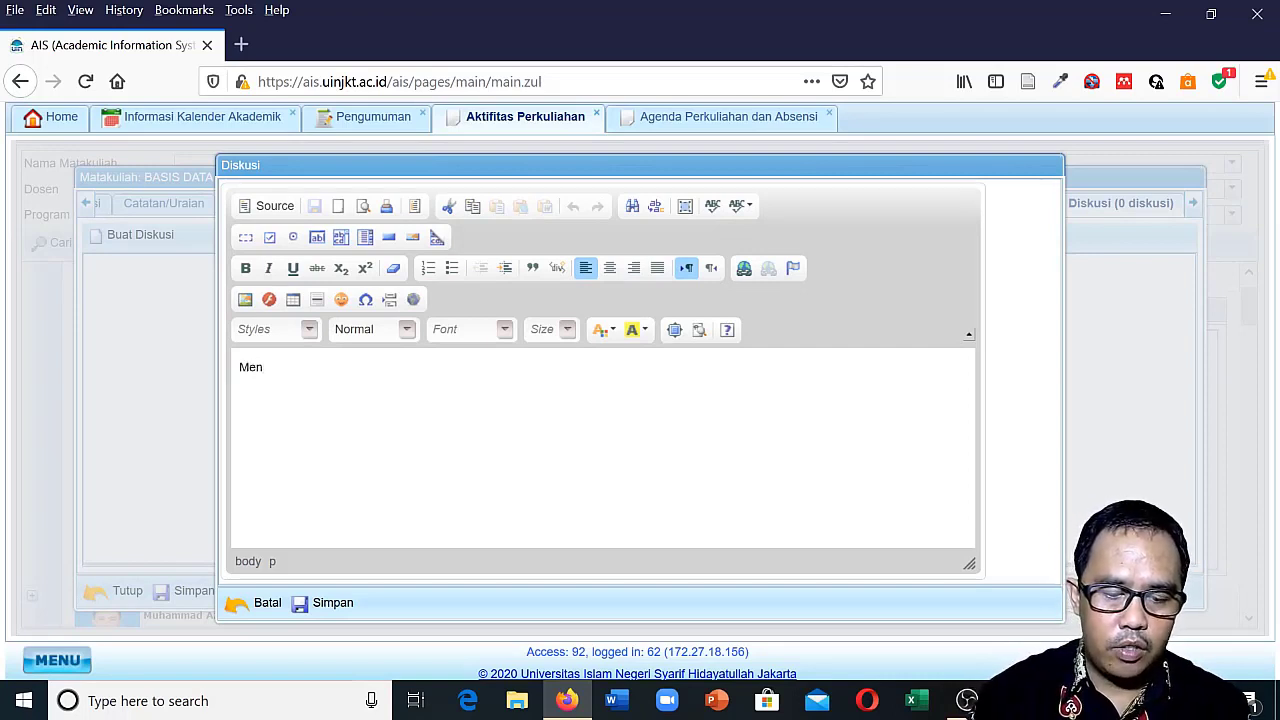
type("Menurut kalian")
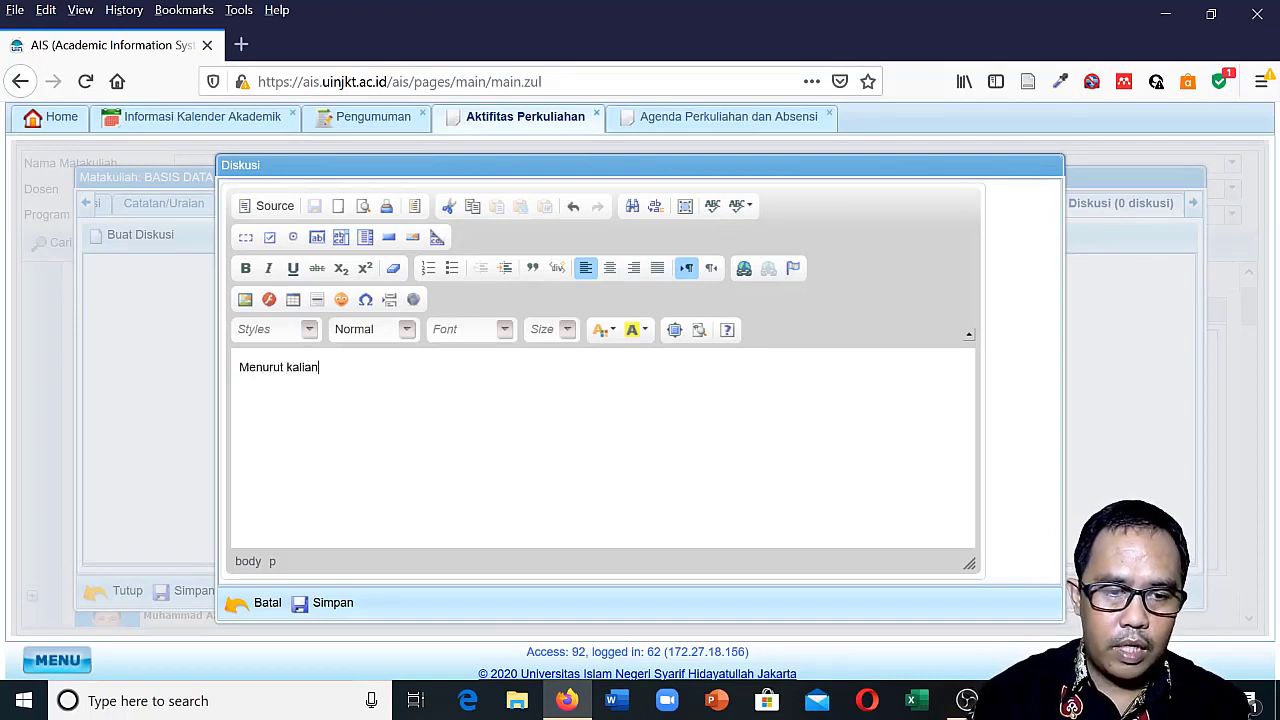
type(", baga")
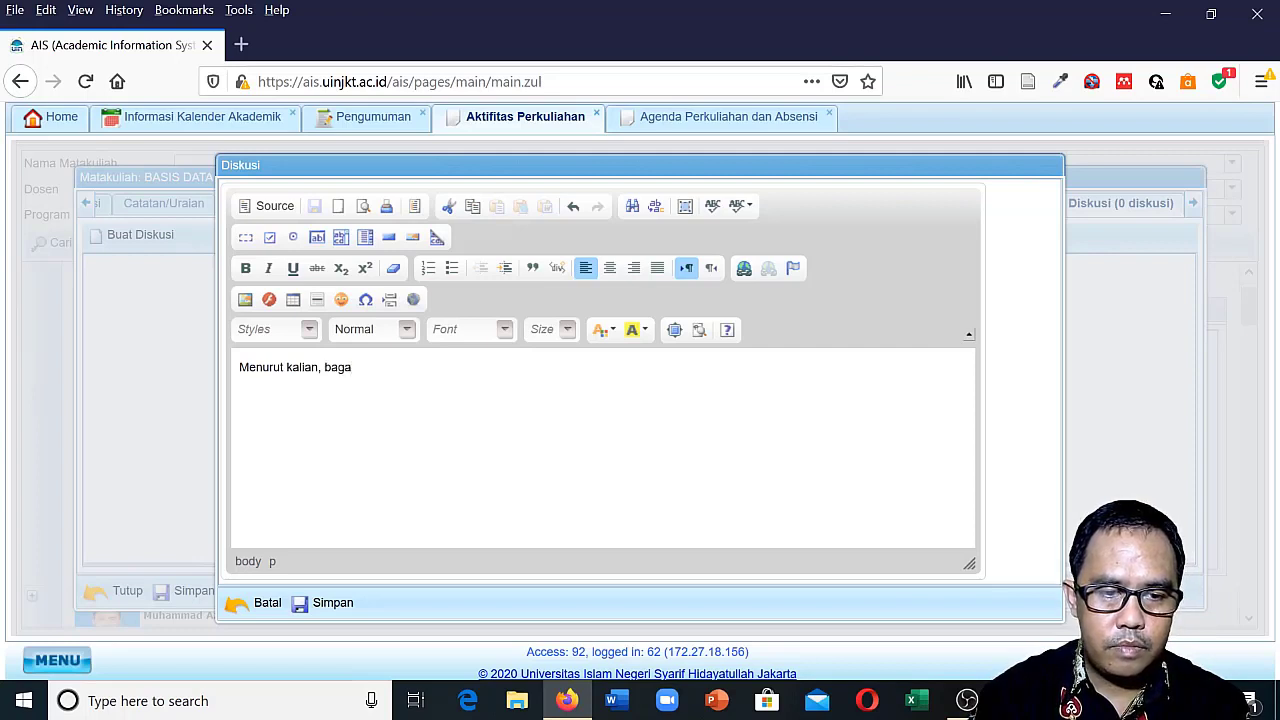
type("imama")
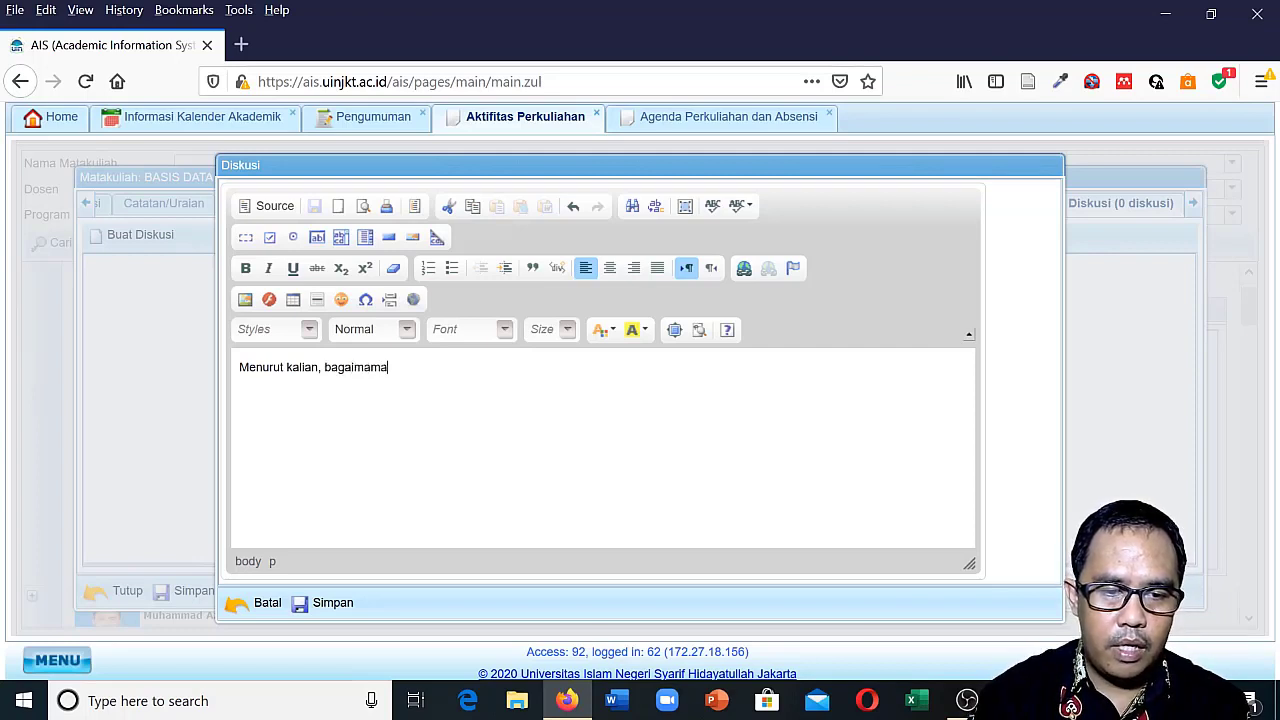
key("BackSpace")
key("BackSpace")
type("na urge")
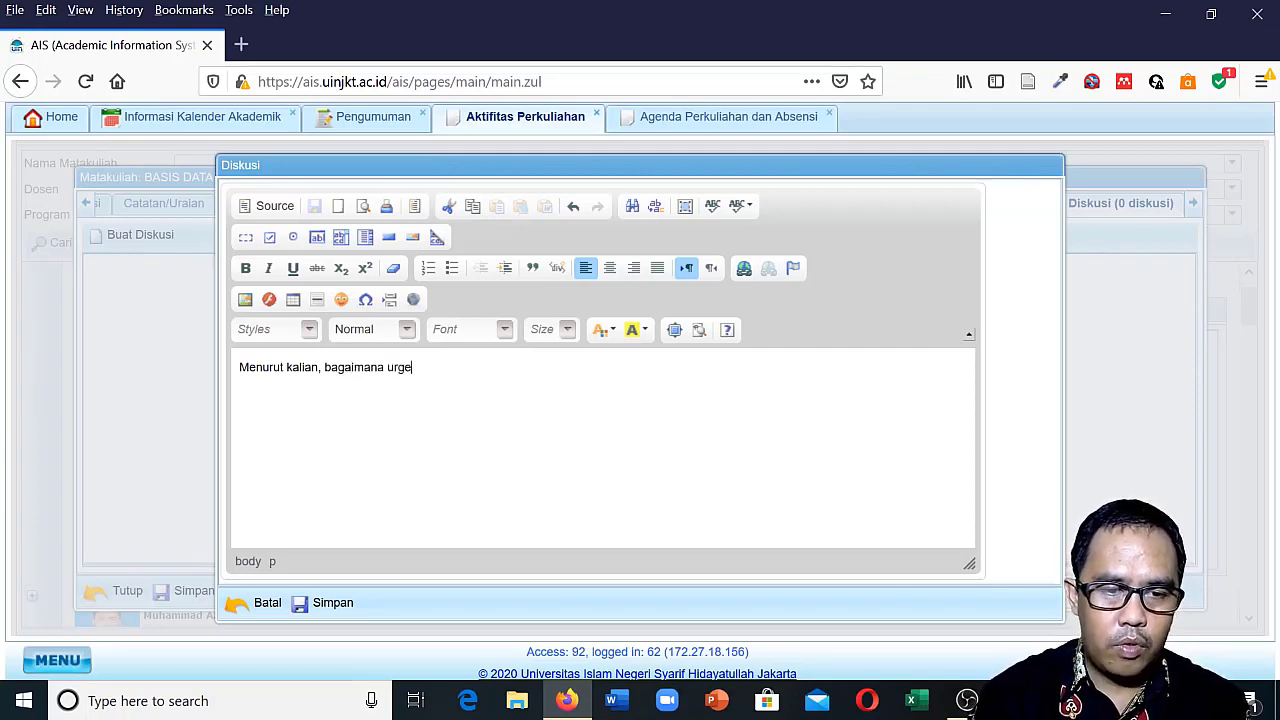
type("nsi mep")
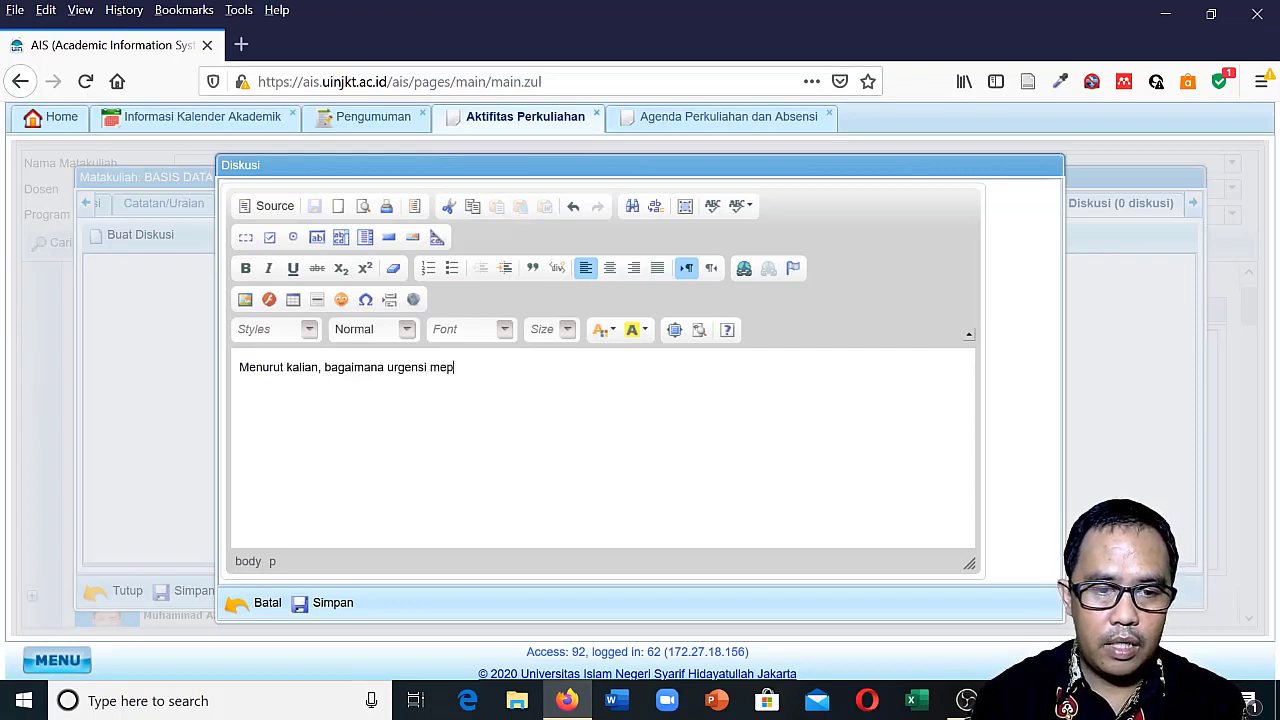
key("BackSpace")
type("mpelaja")
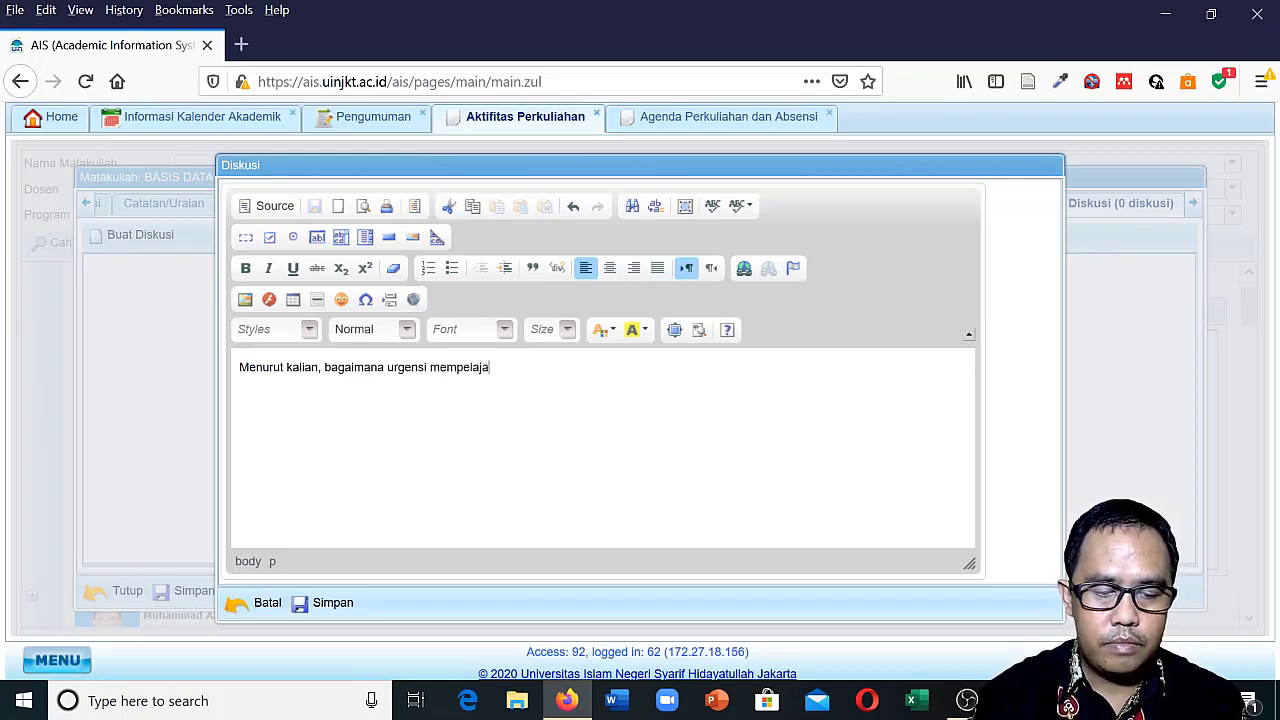
type("se ")
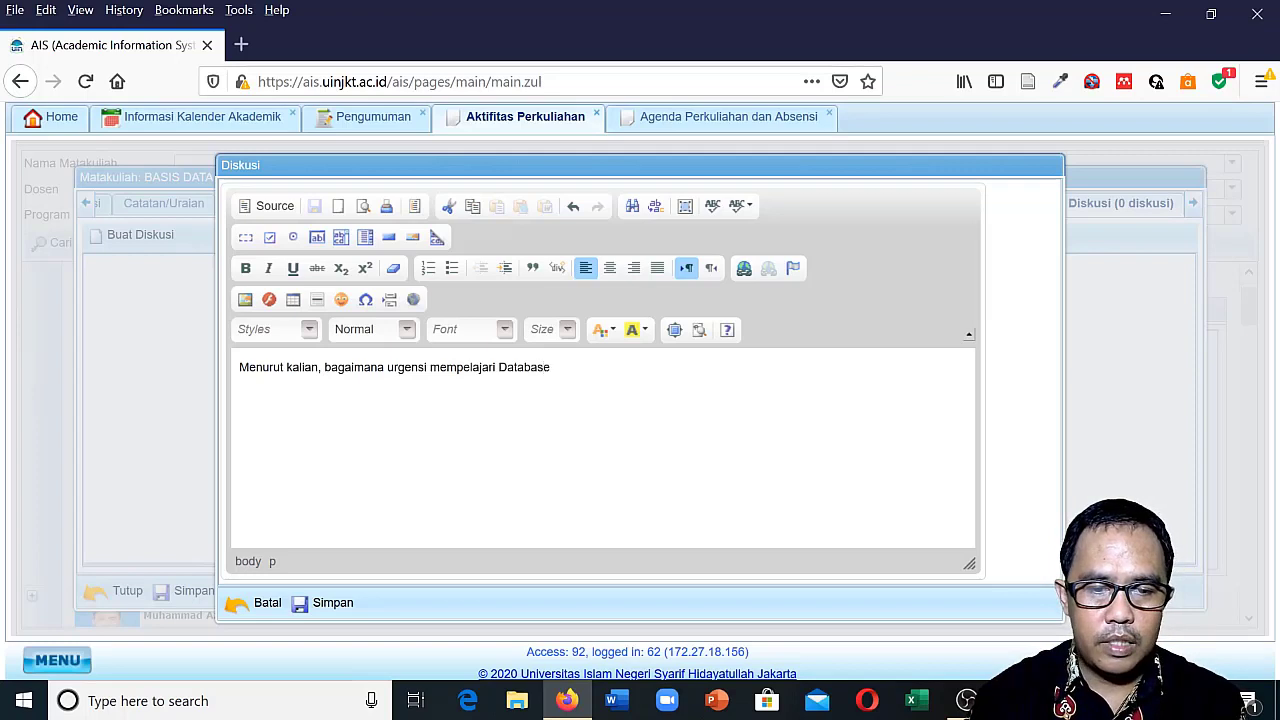
type("?")
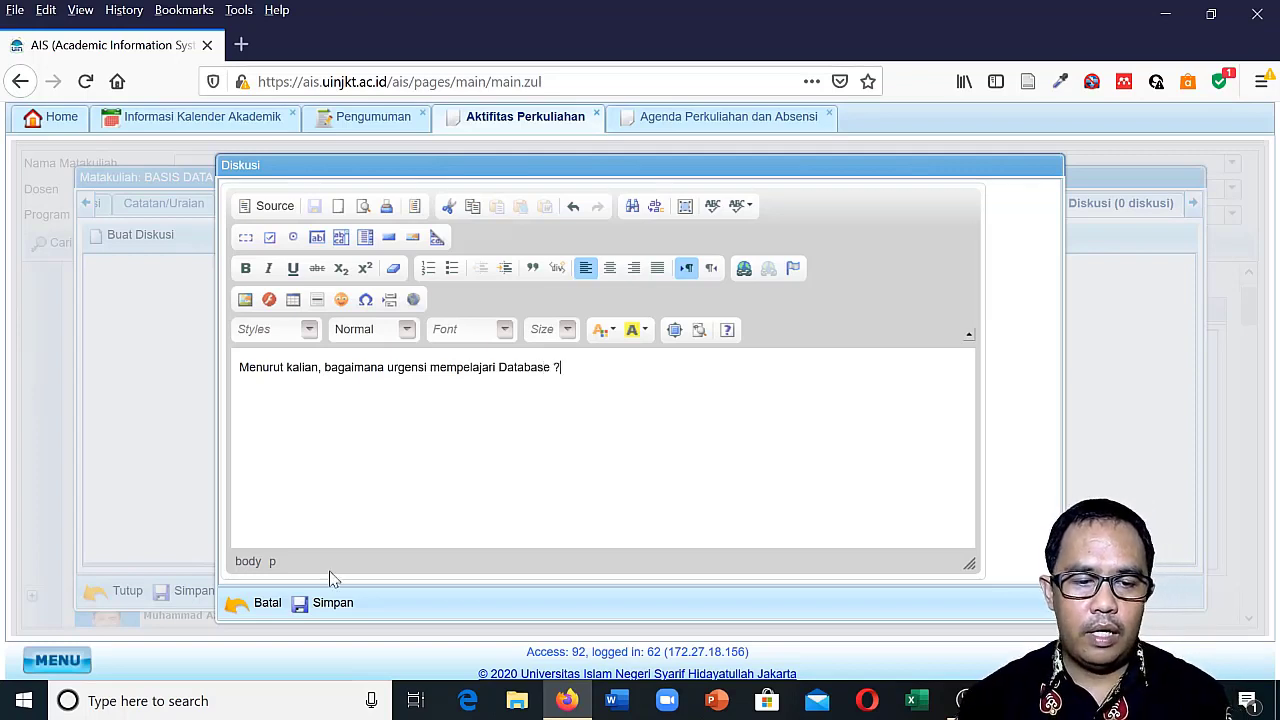
left_click(330, 603)
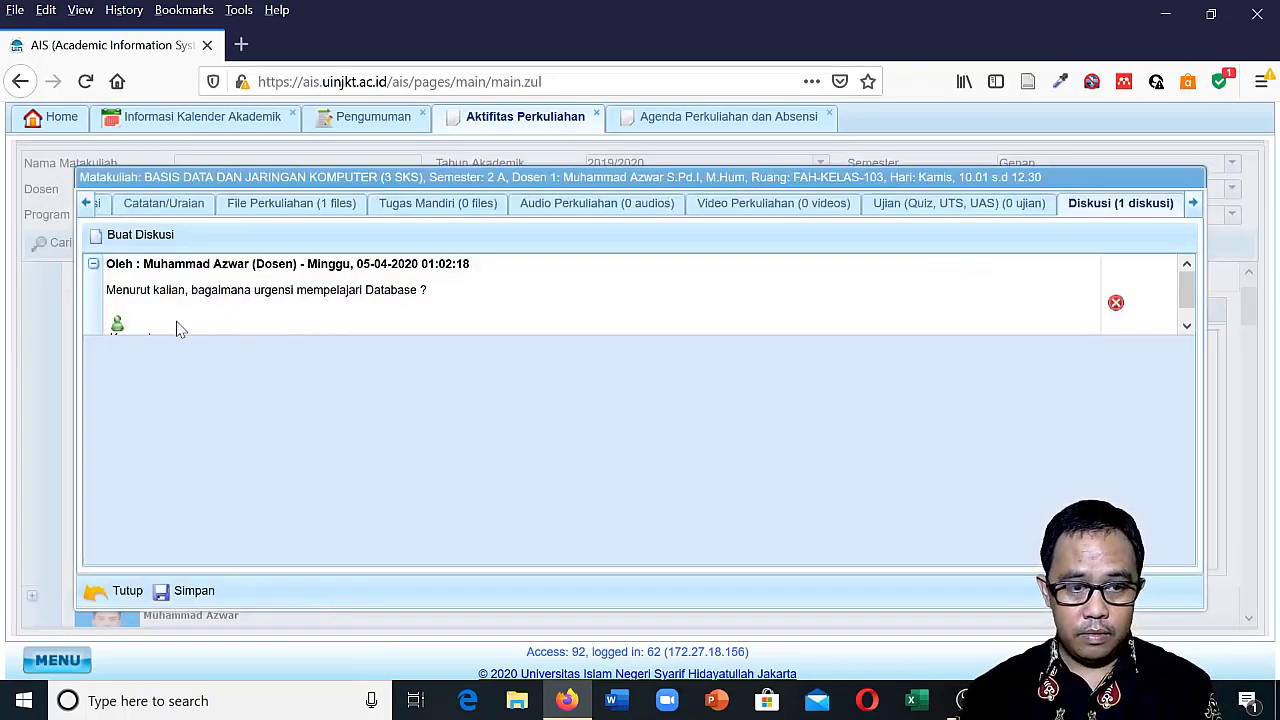
View the new discussion's comment editor without writing a comment, and save the meeting's activities.
scroll(253, 314, "down", 1)
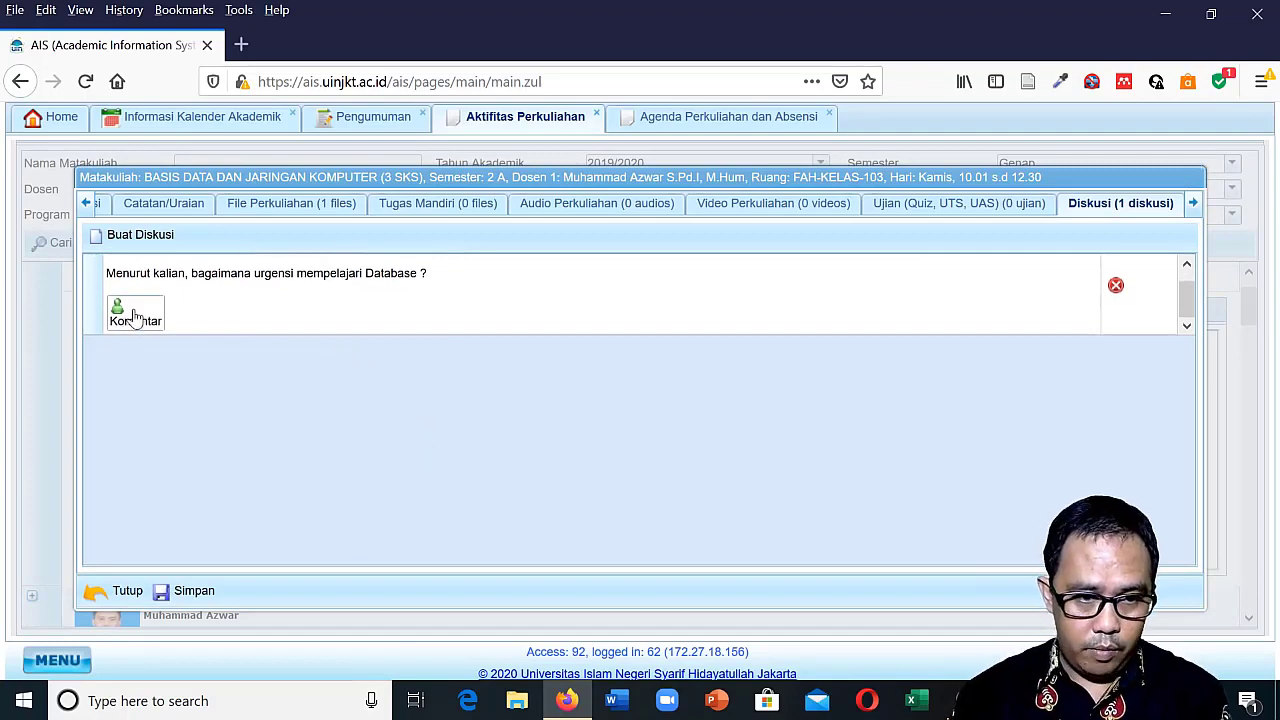
left_click(135, 317)
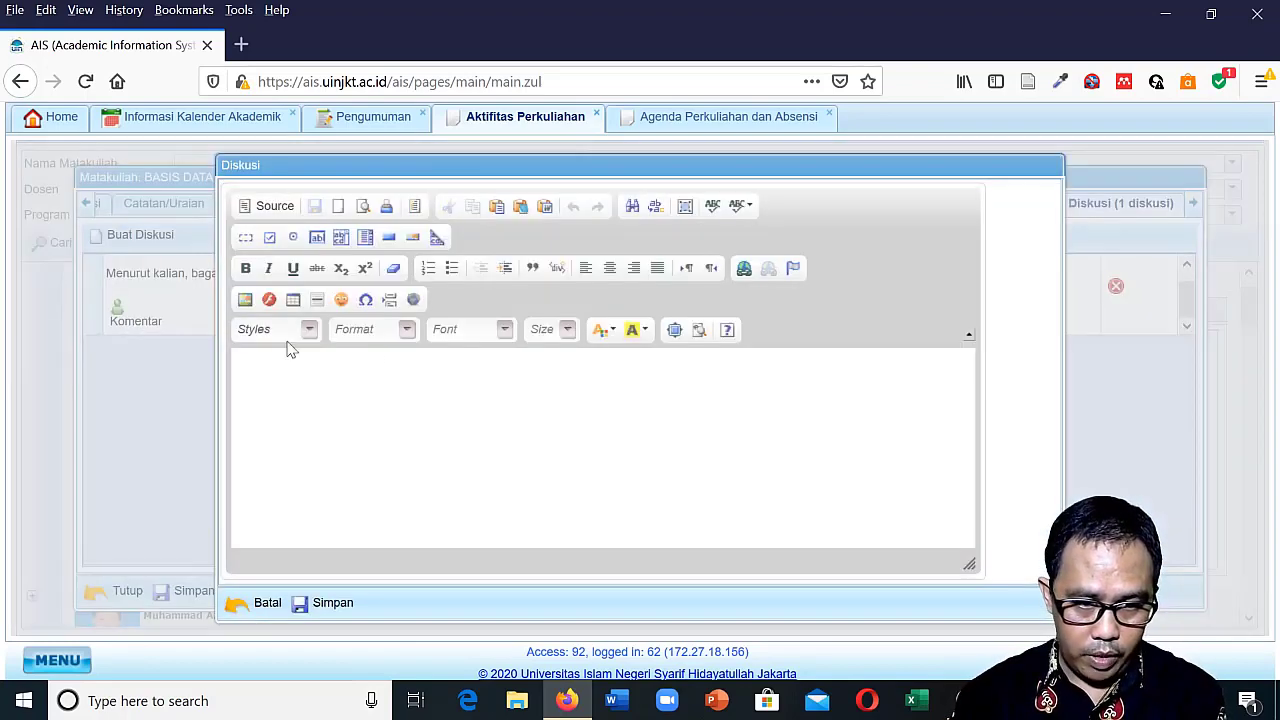
left_click(266, 603)
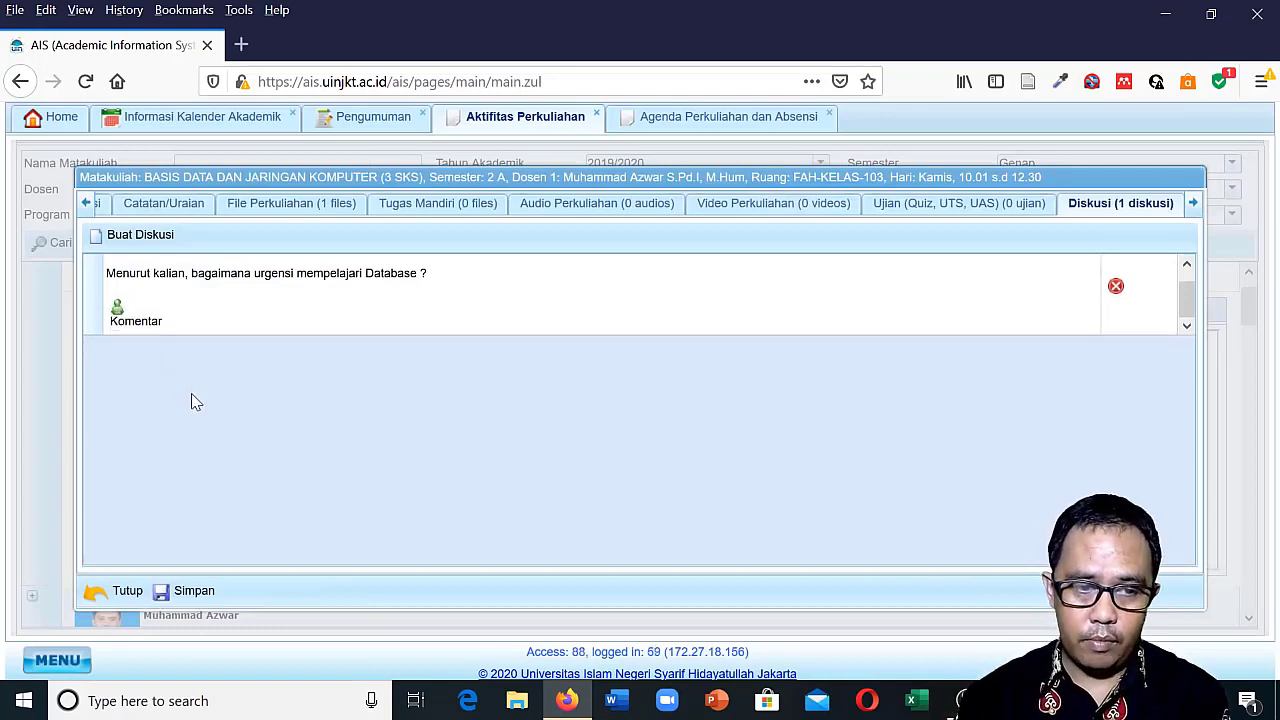
left_click(125, 322)
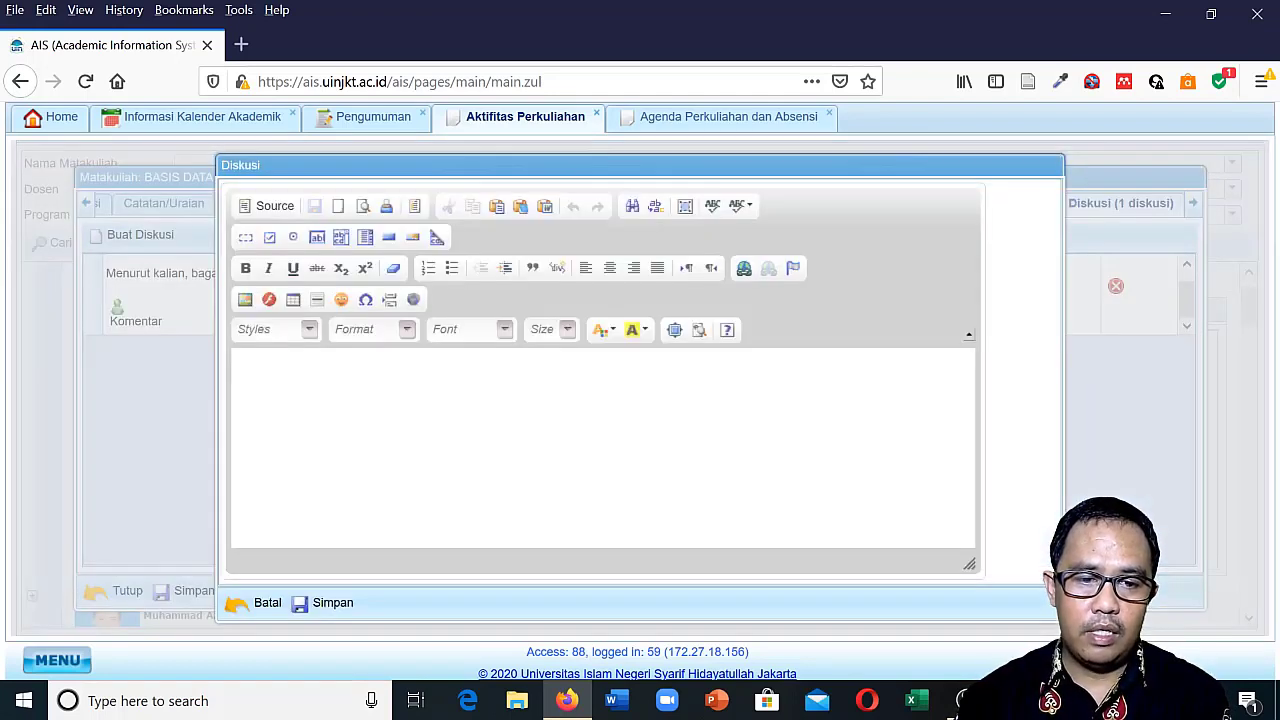
left_click(266, 602)
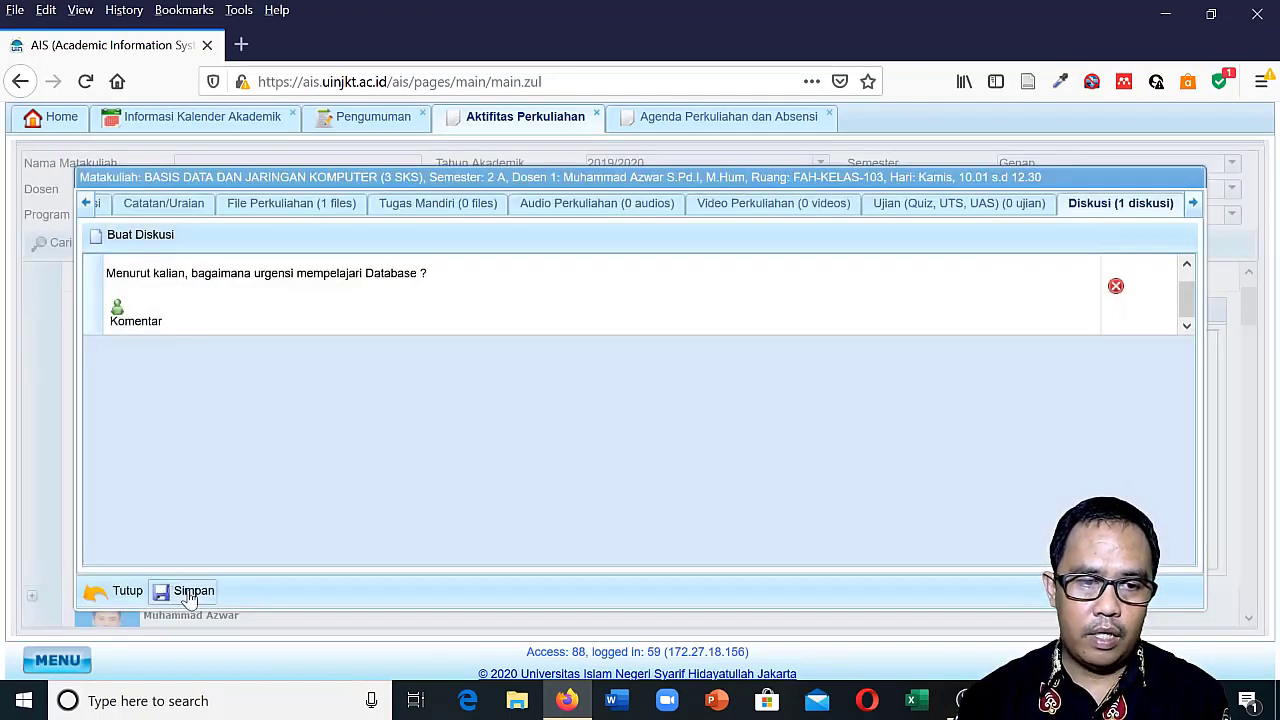
left_click(190, 594)
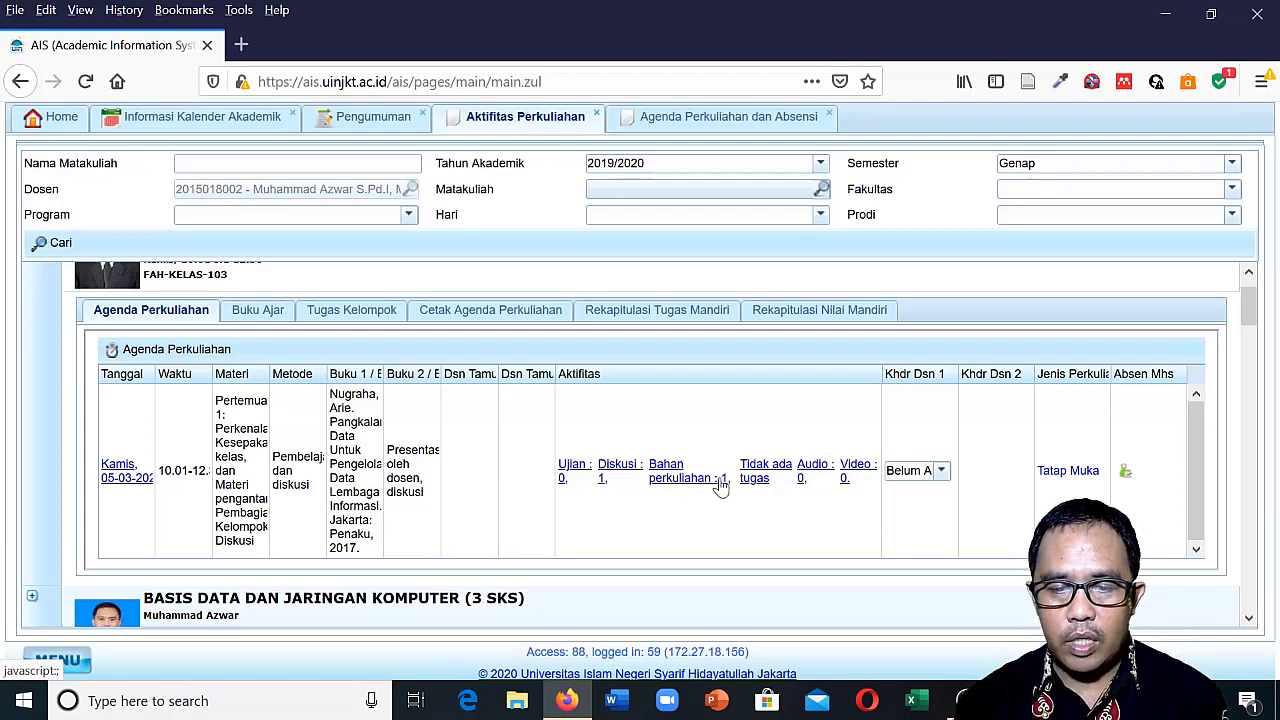
Review meeting 1's Bahan perkuliahan files and its Tugas Mandiri settings from the agenda's activities, closing both without changes.
left_click(660, 484)
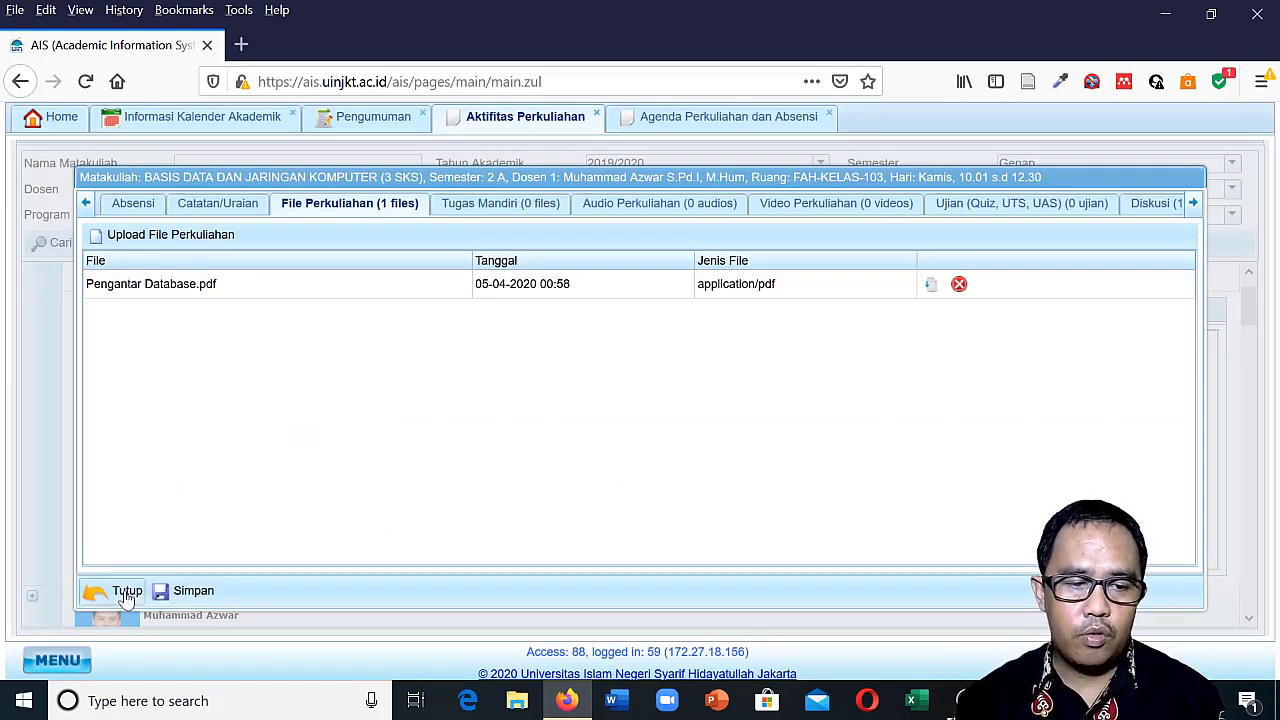
left_click(258, 578)
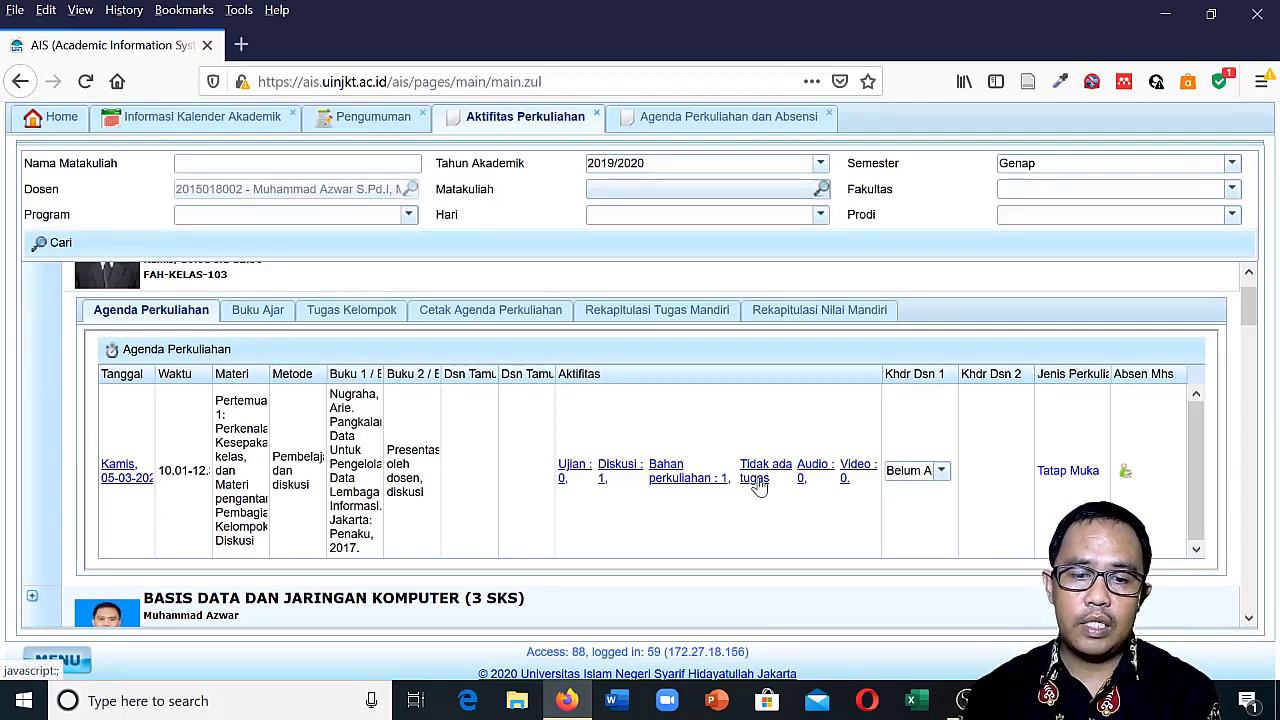
left_click(759, 482)
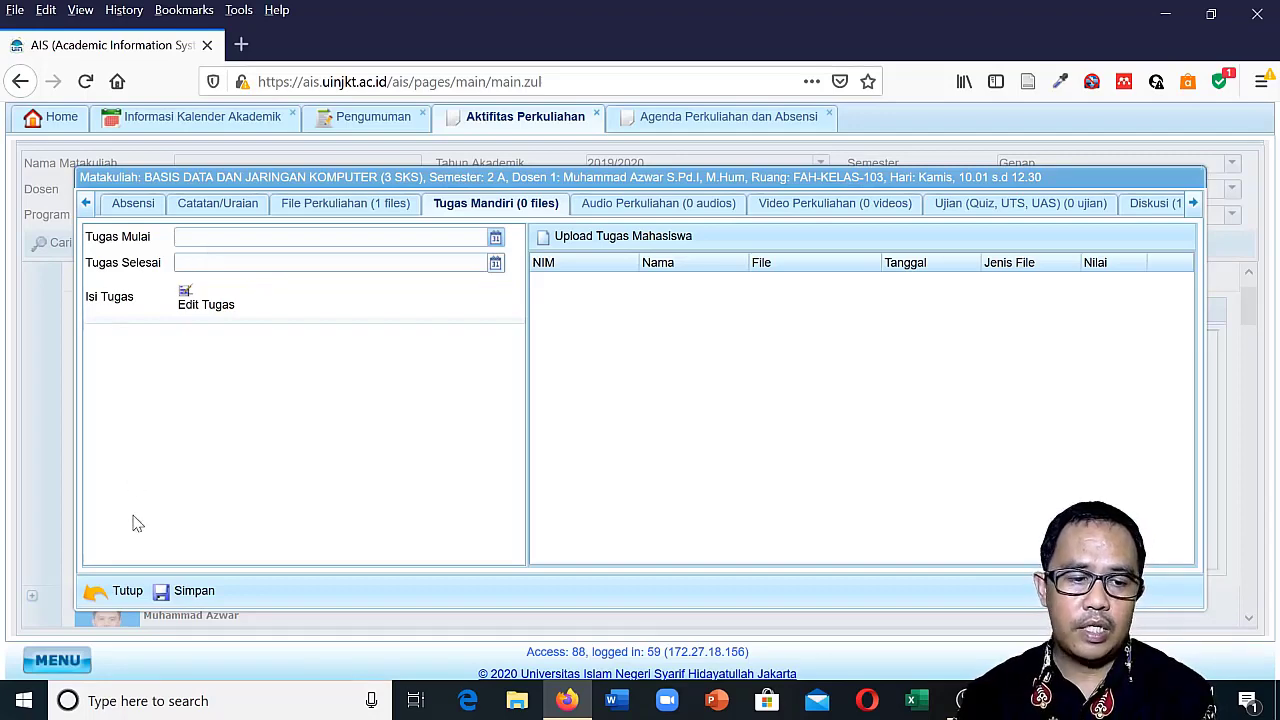
left_click(125, 590)
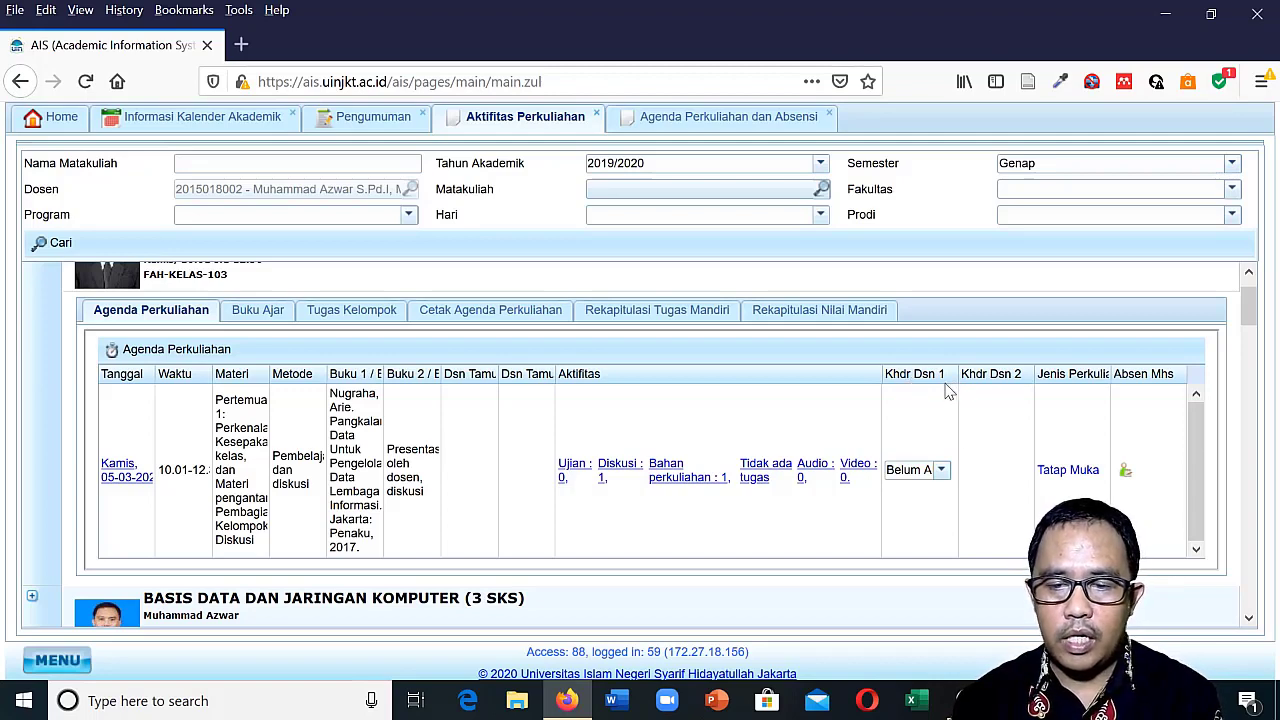
Set the first lecturer's attendance (Khdr Dsn 1) for meeting 1 to Masuk.
left_click(940, 470)
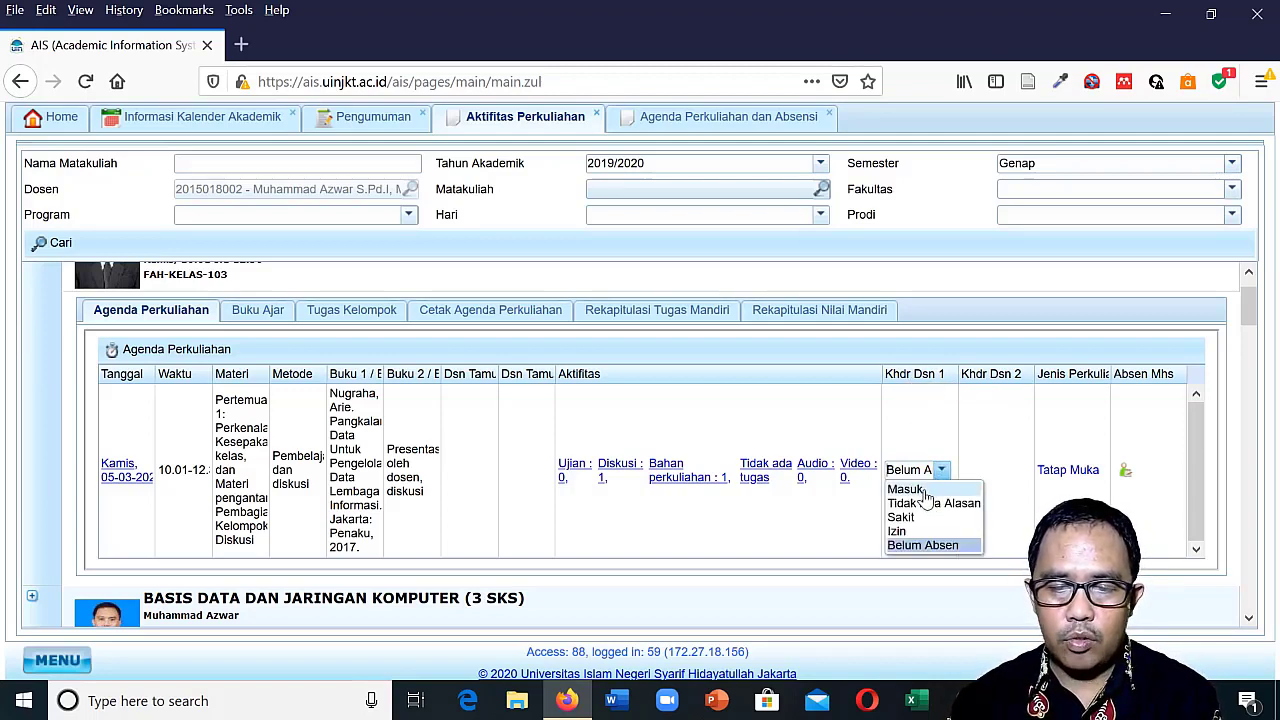
left_click(915, 490)
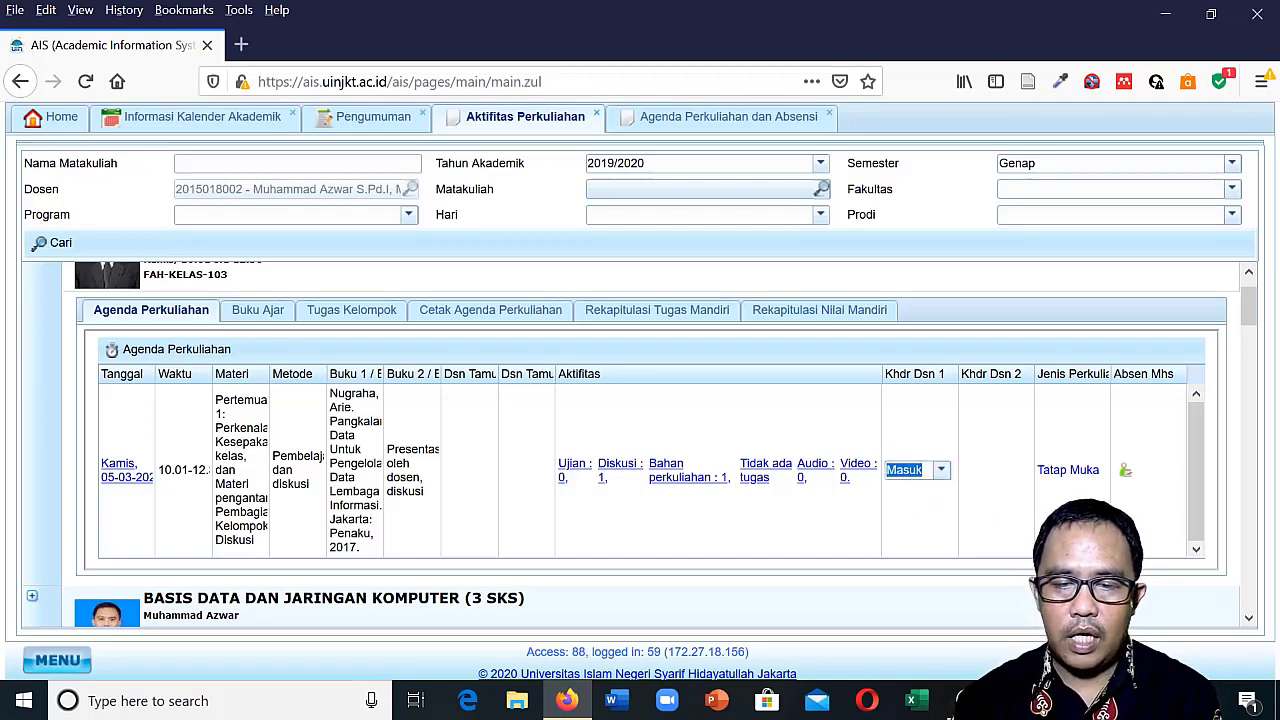
left_click(940, 470)
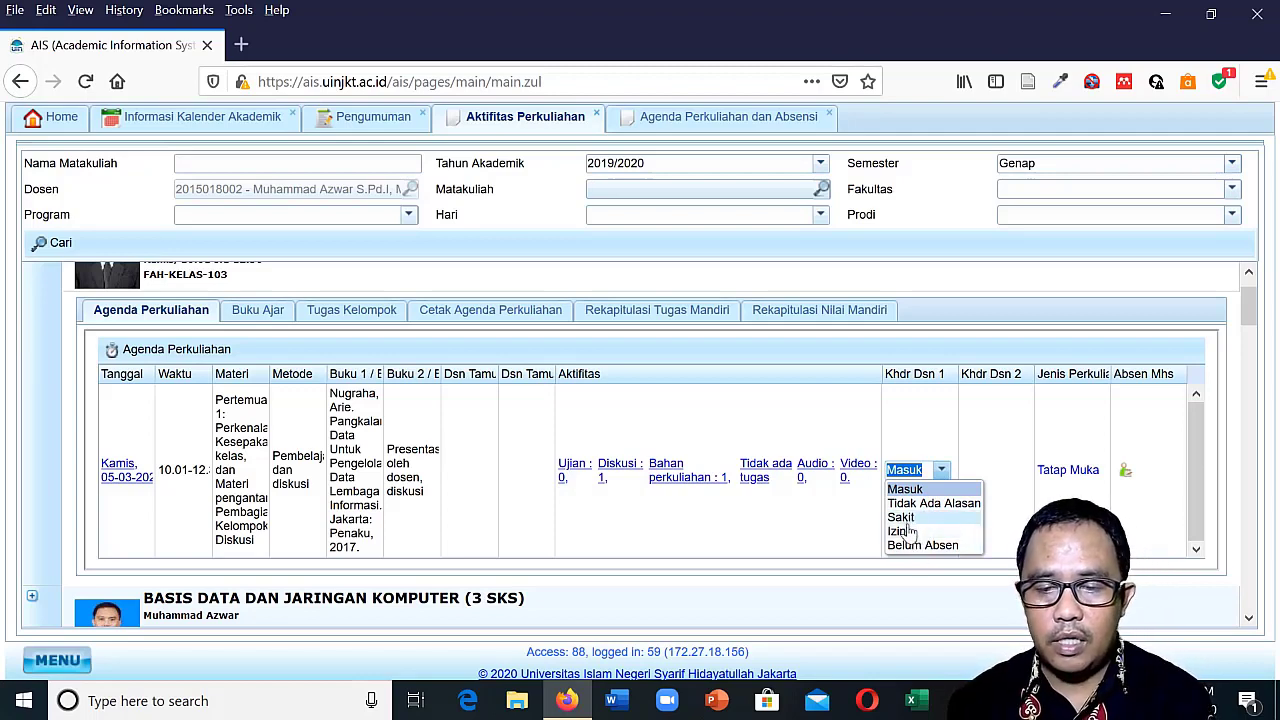
left_click(810, 511)
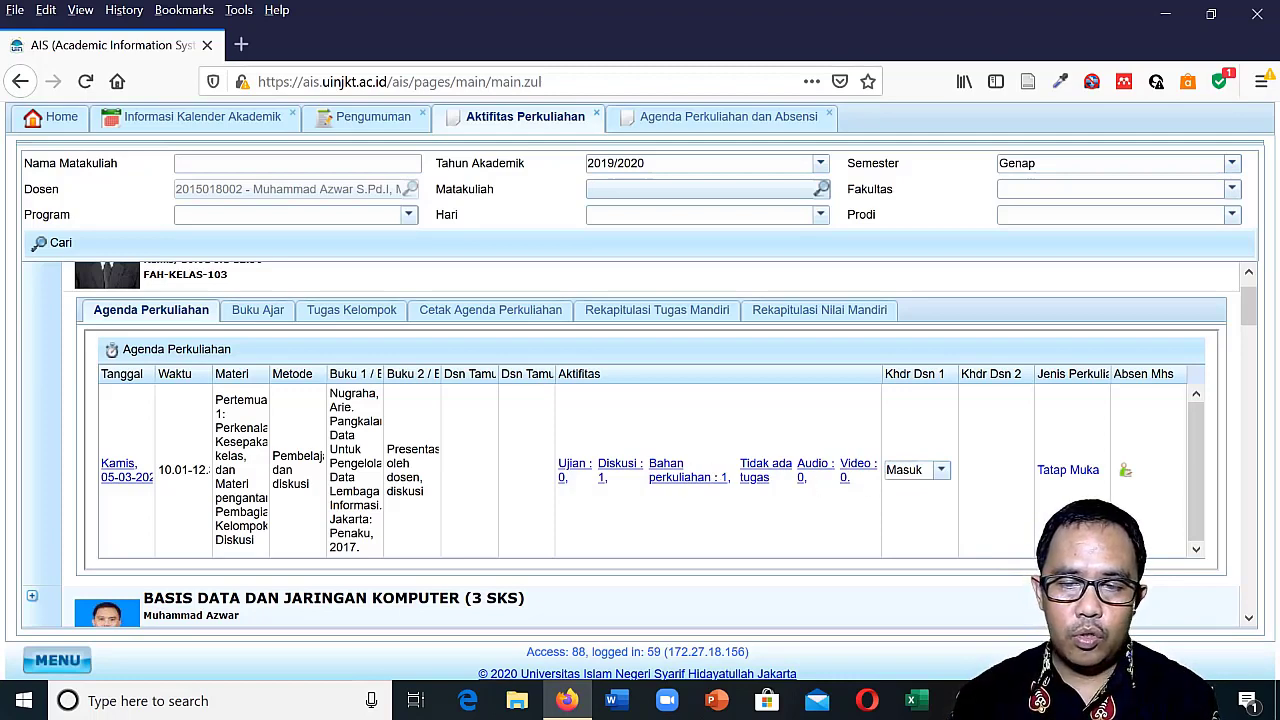
Open meeting 1's student attendance and mark the first four listed students as Masuk.
left_click(1125, 472)
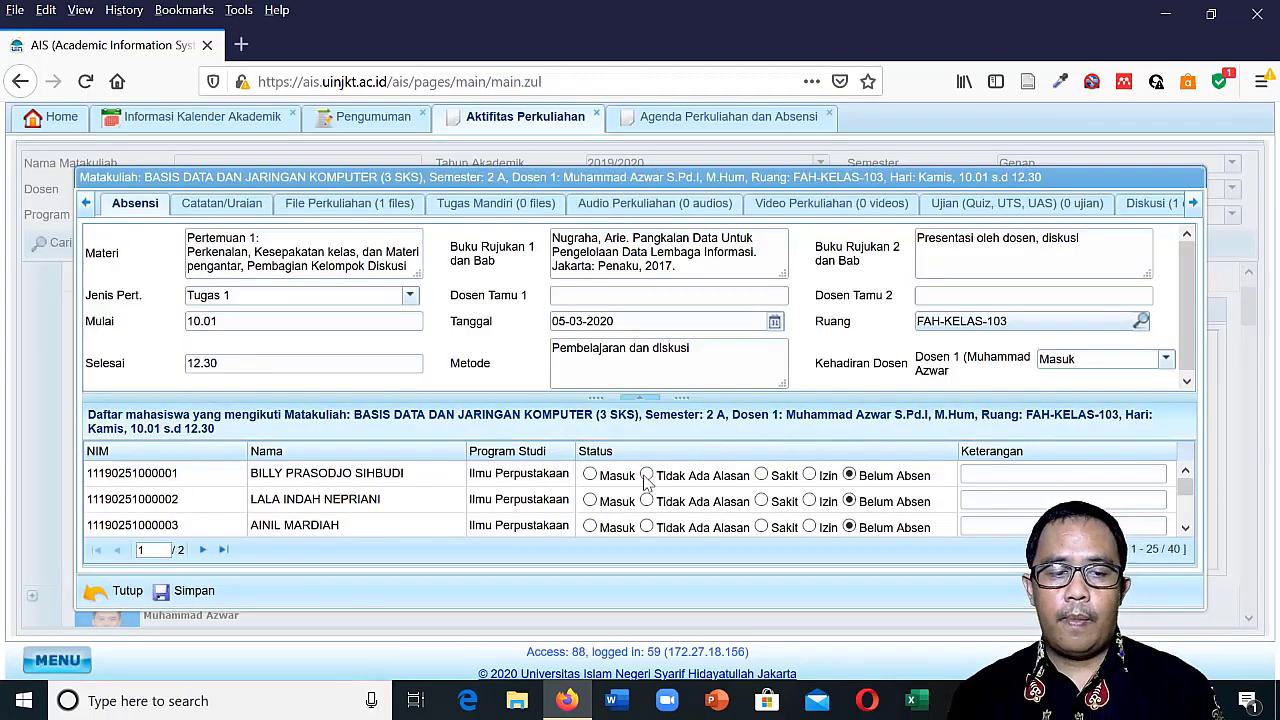
scroll(478, 492, "down", 2)
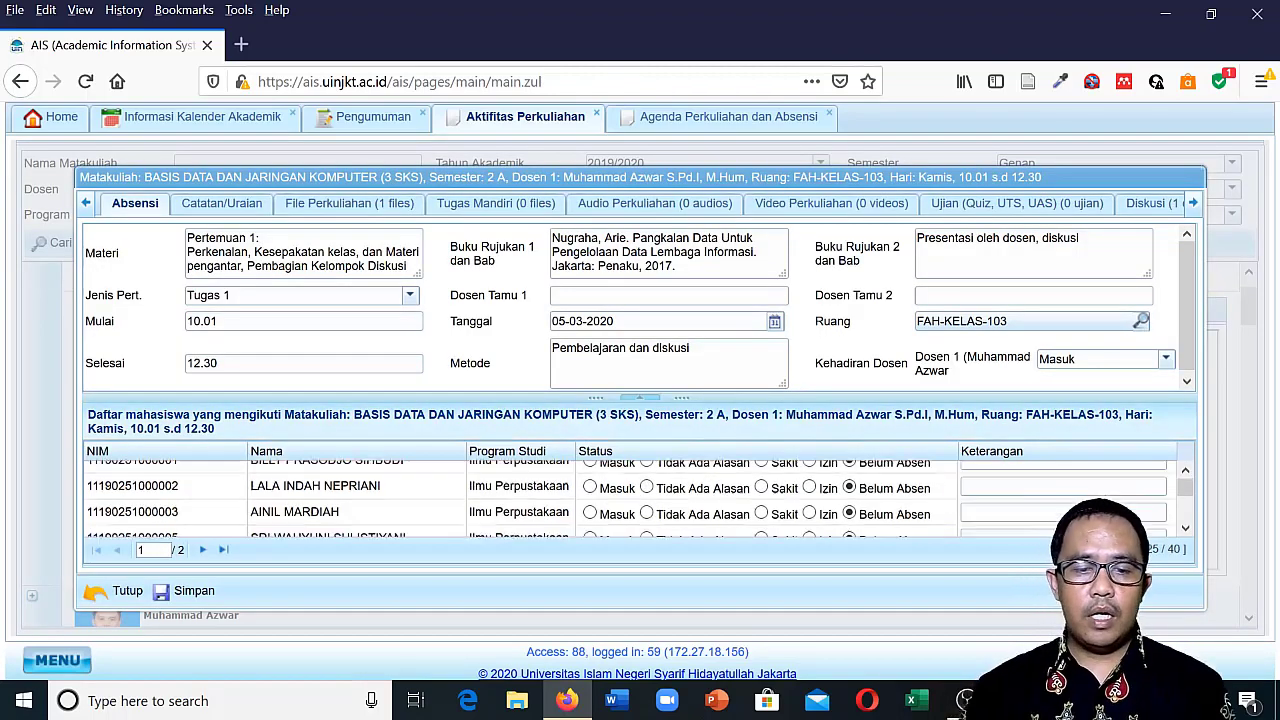
scroll(610, 485, "up", 2)
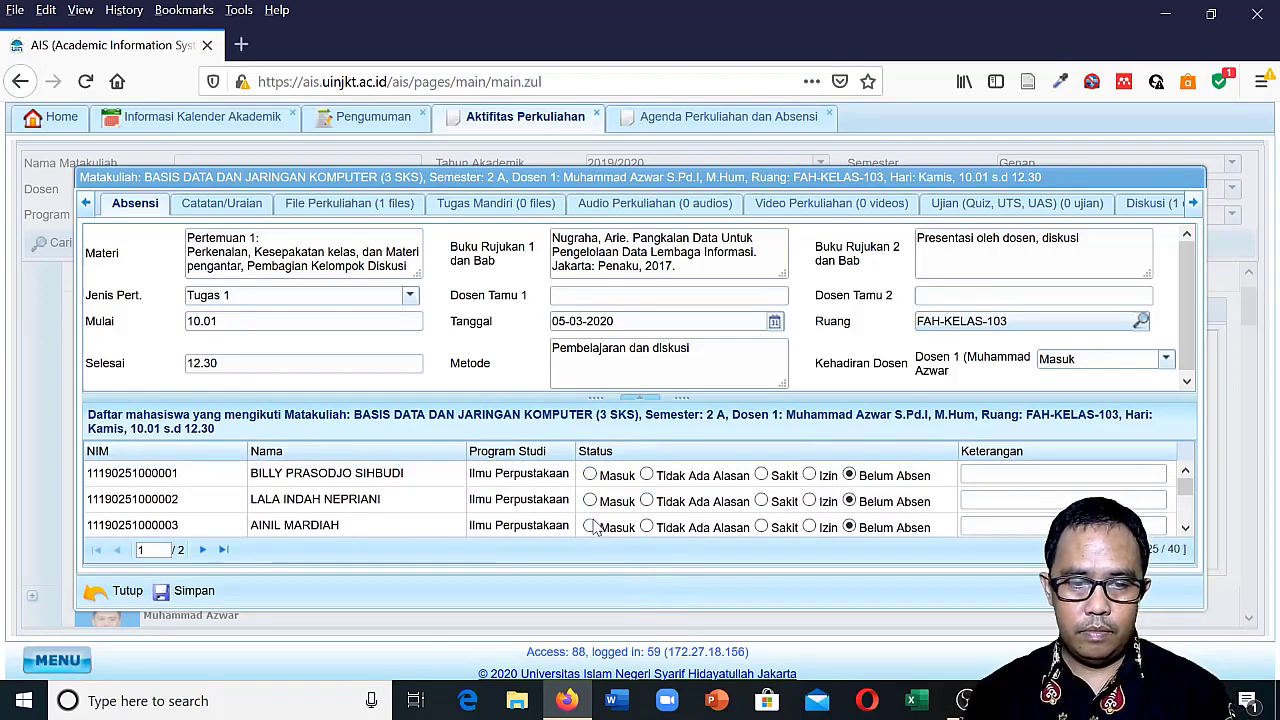
left_click(590, 475)
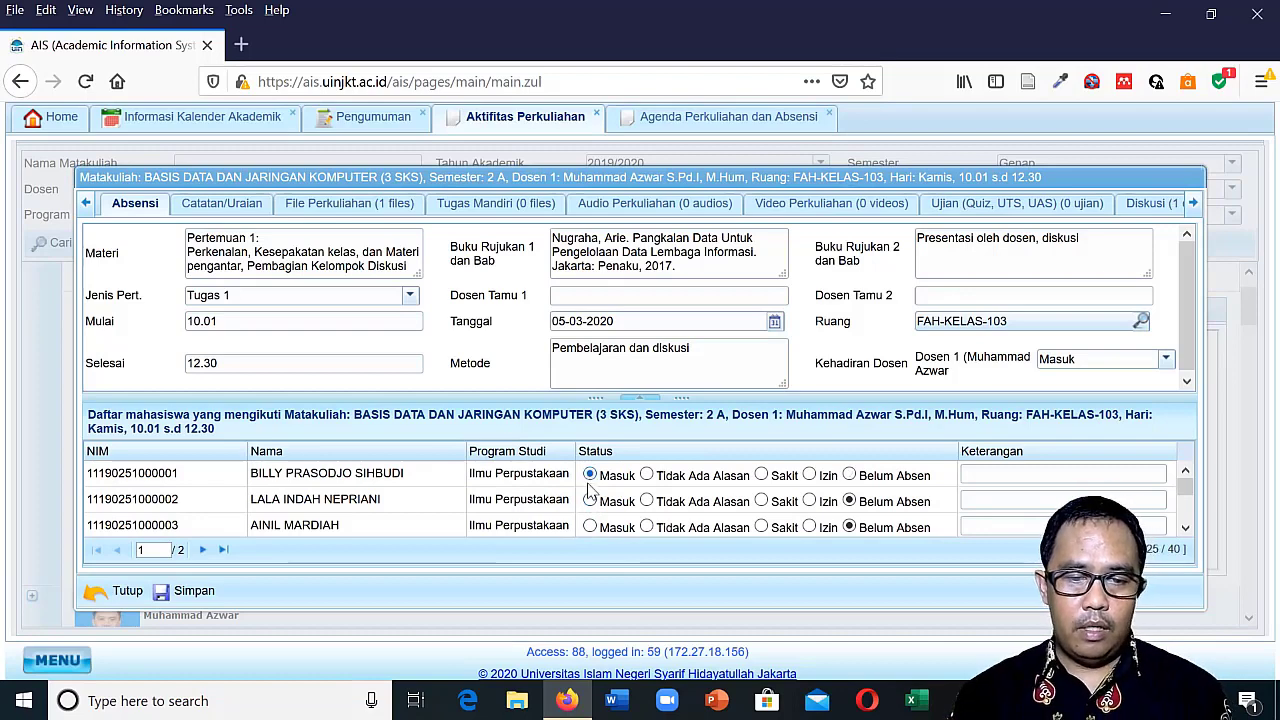
left_click(590, 501)
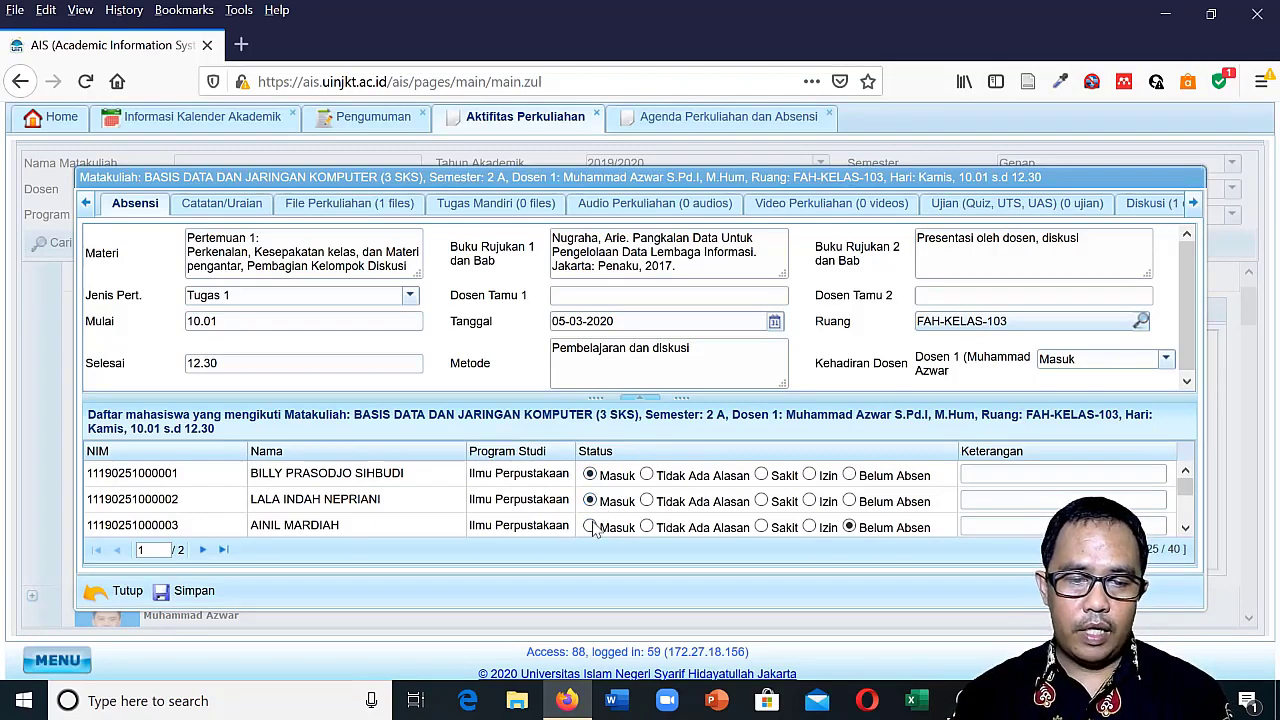
left_click(591, 526)
scroll(603, 521, "down", 1)
left_click(590, 483)
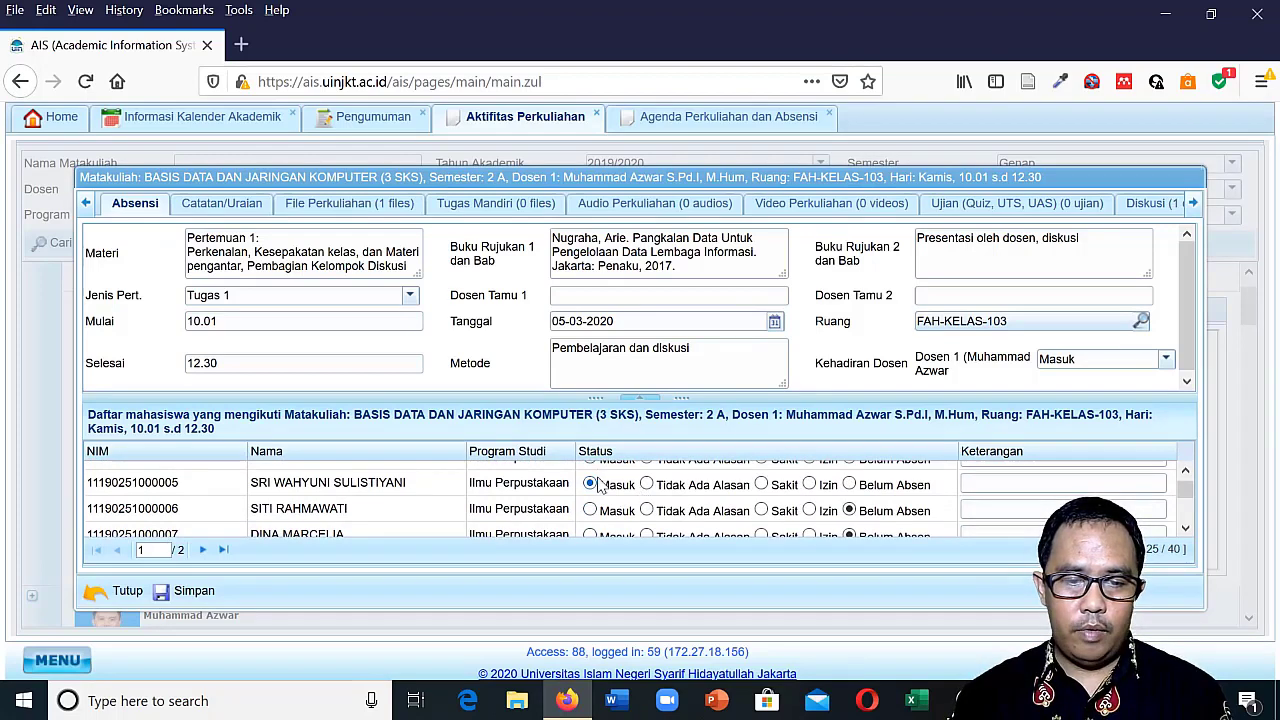
Recheck the marked students in the attendance list and reduce the page zoom to 90%.
scroll(620, 500, "up", 2)
scroll(625, 515, "down", 3)
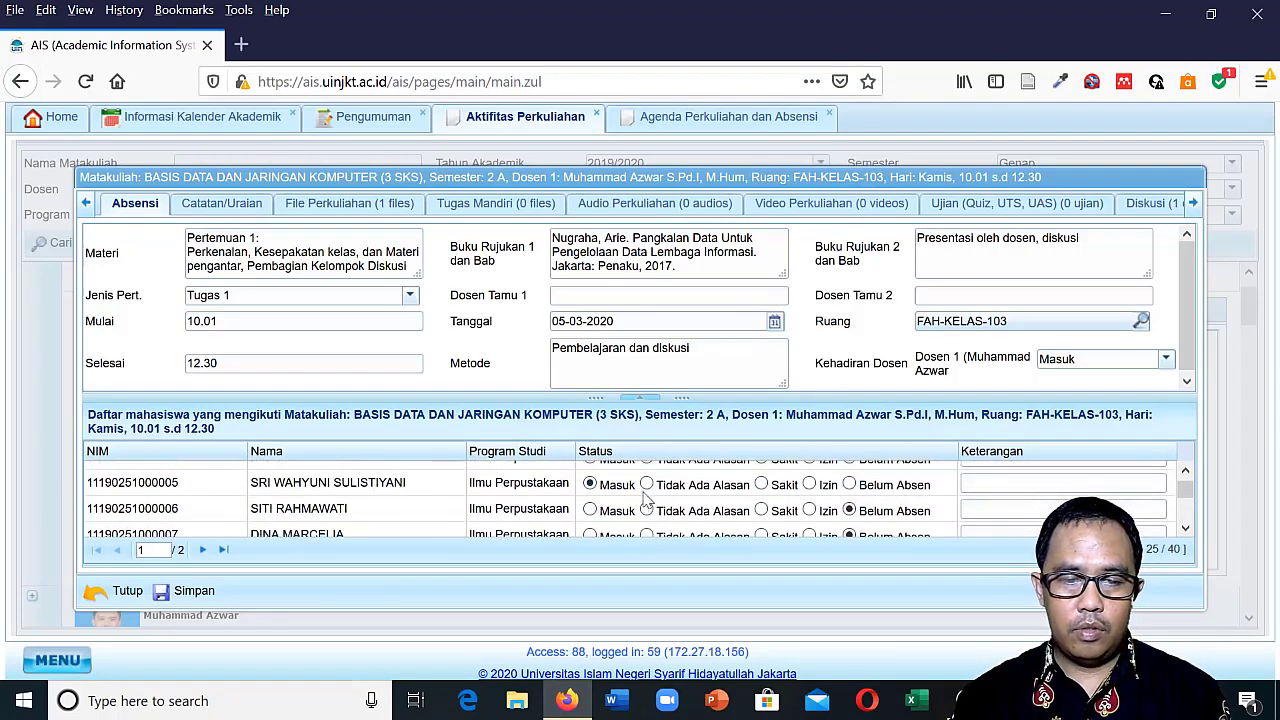
left_click(1186, 471)
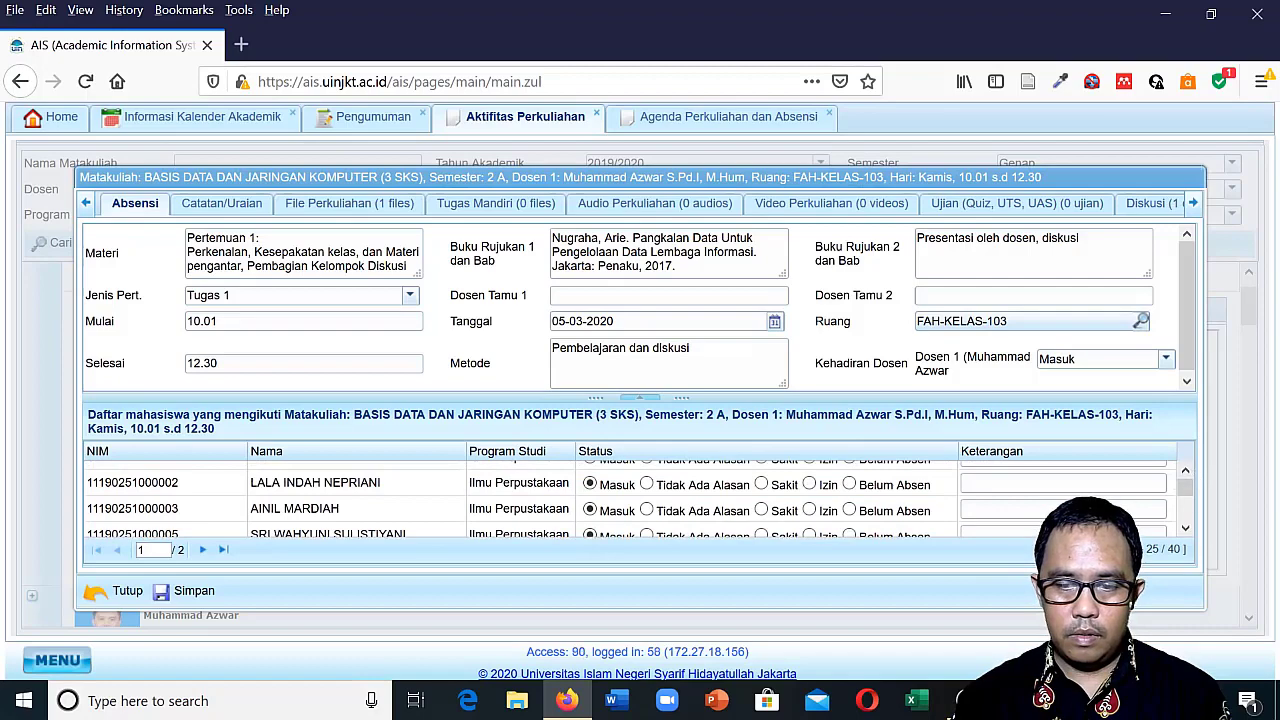
left_click(1186, 528)
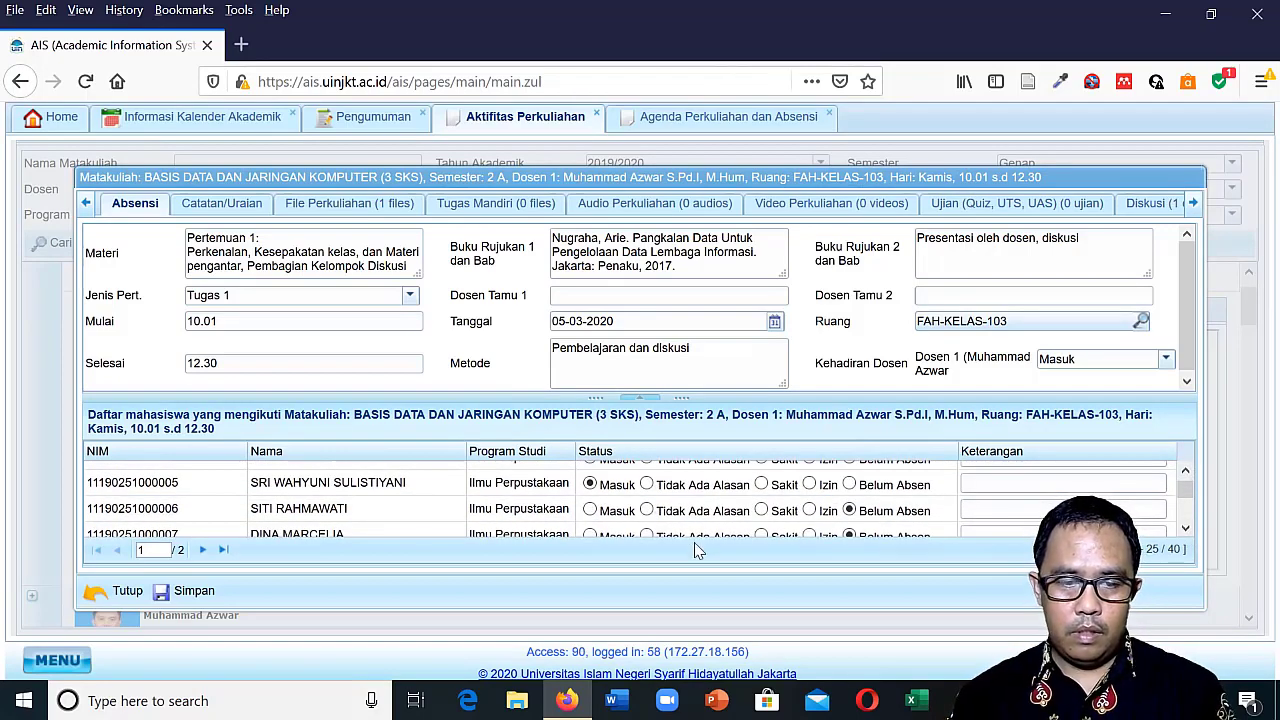
key("ctrl+plus")
key("ctrl+minus")
key("ctrl+minus")
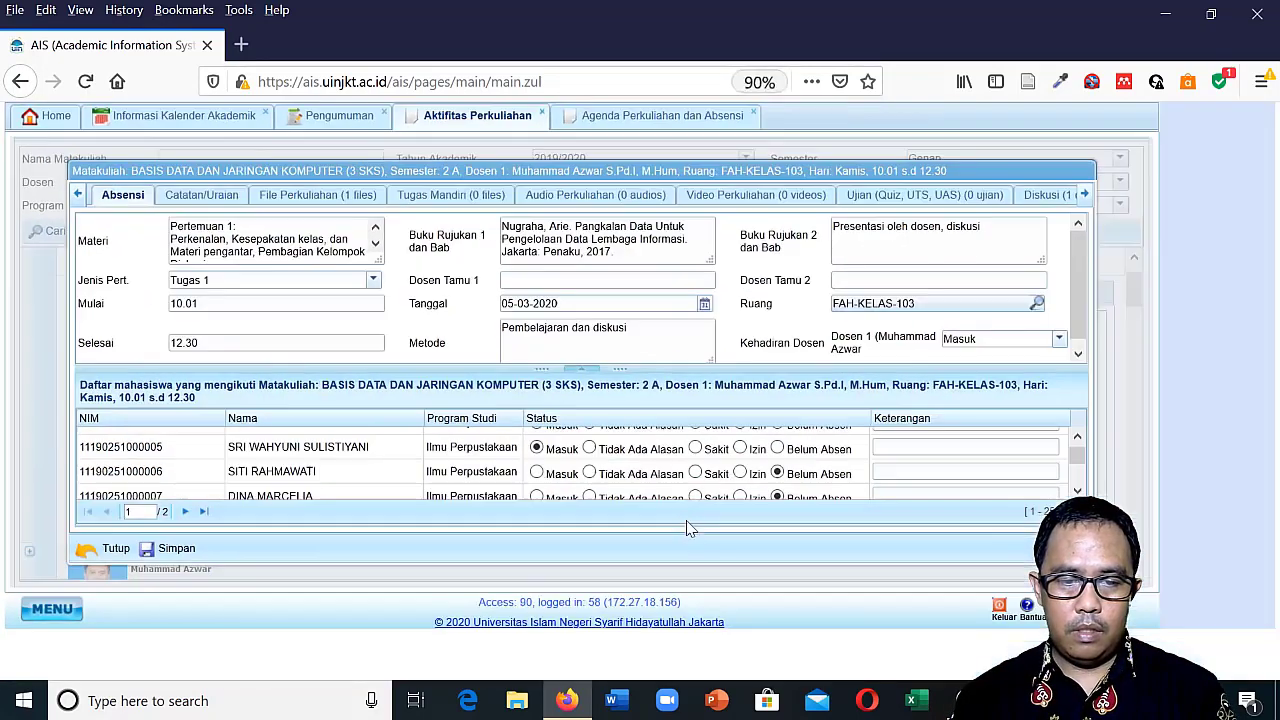
In meeting 1's attendance, mark the fifth student as Sakit, the sixth through eighth as Masuk, and the ninth as Izin.
key("ctrl+minus")
key("ctrl+minus")
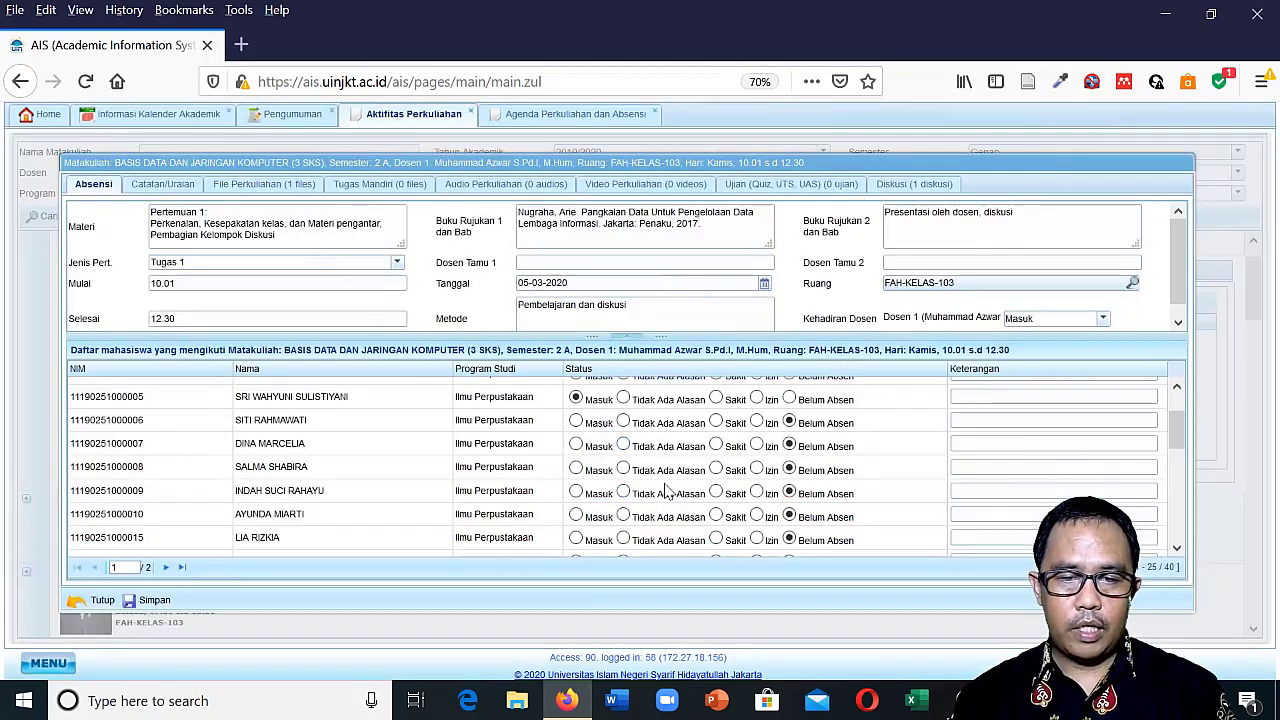
key("ctrl+minus")
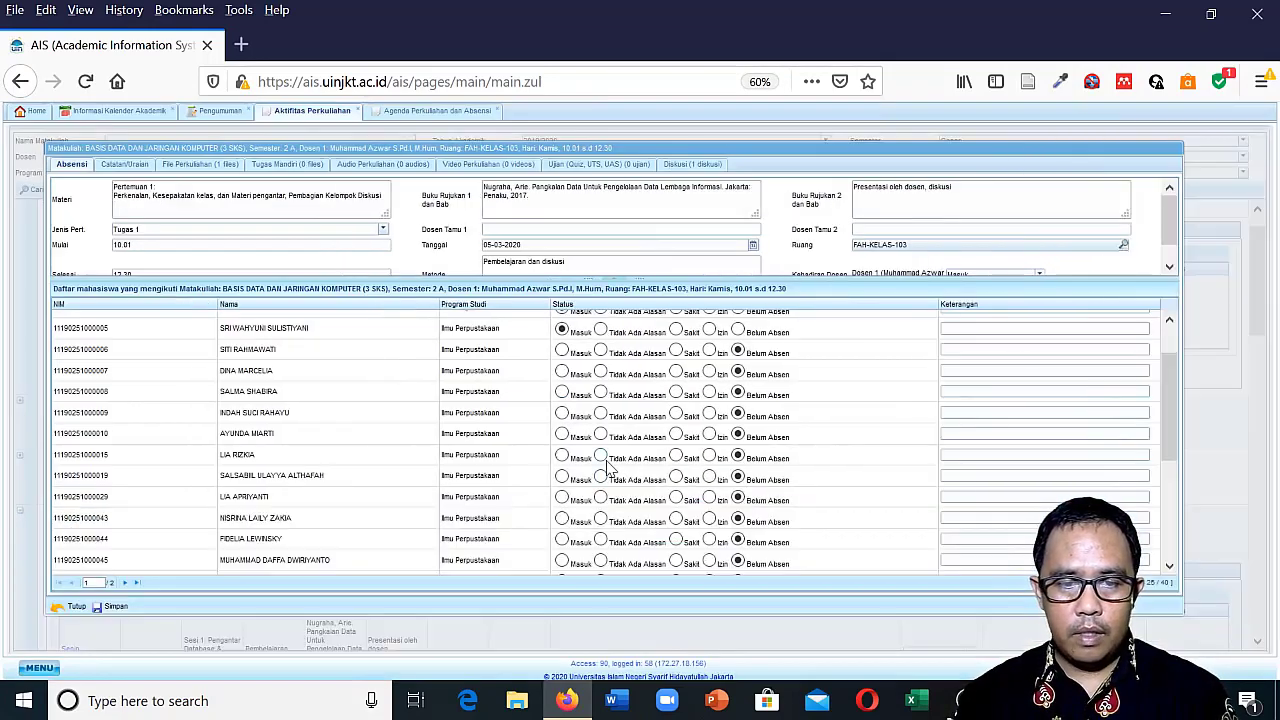
scroll(600, 450, "up", 1)
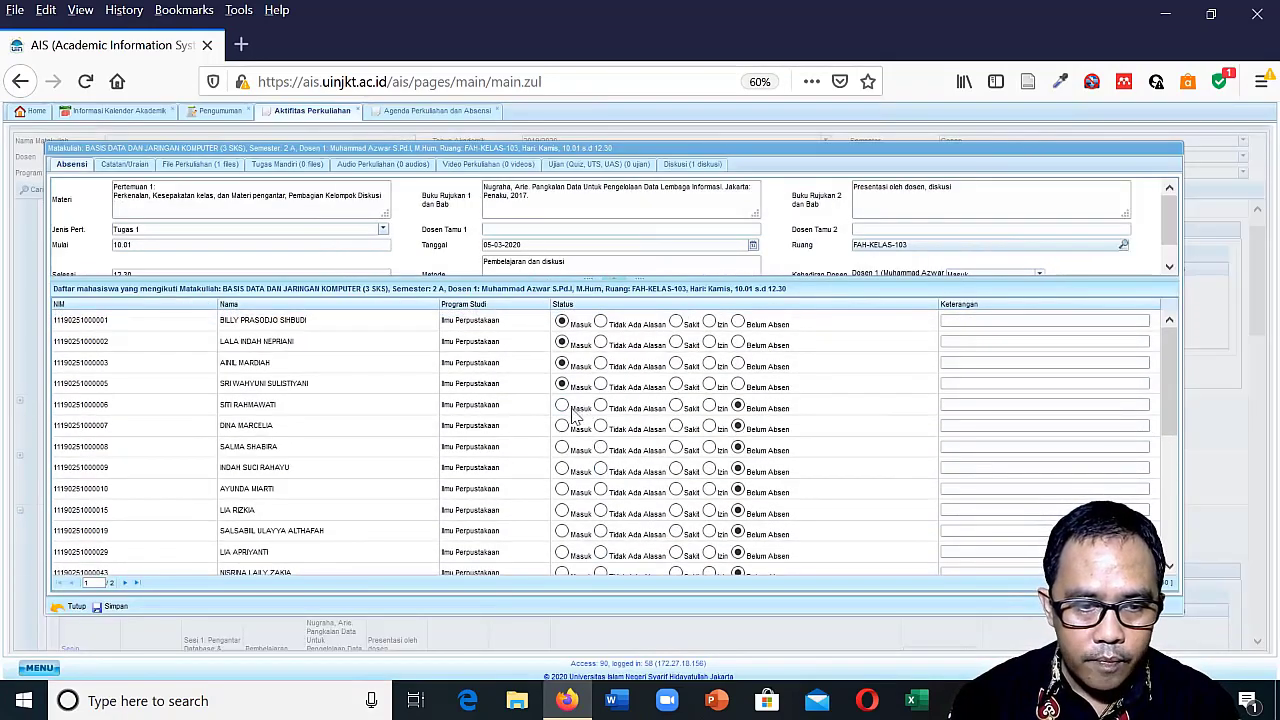
left_click(676, 406)
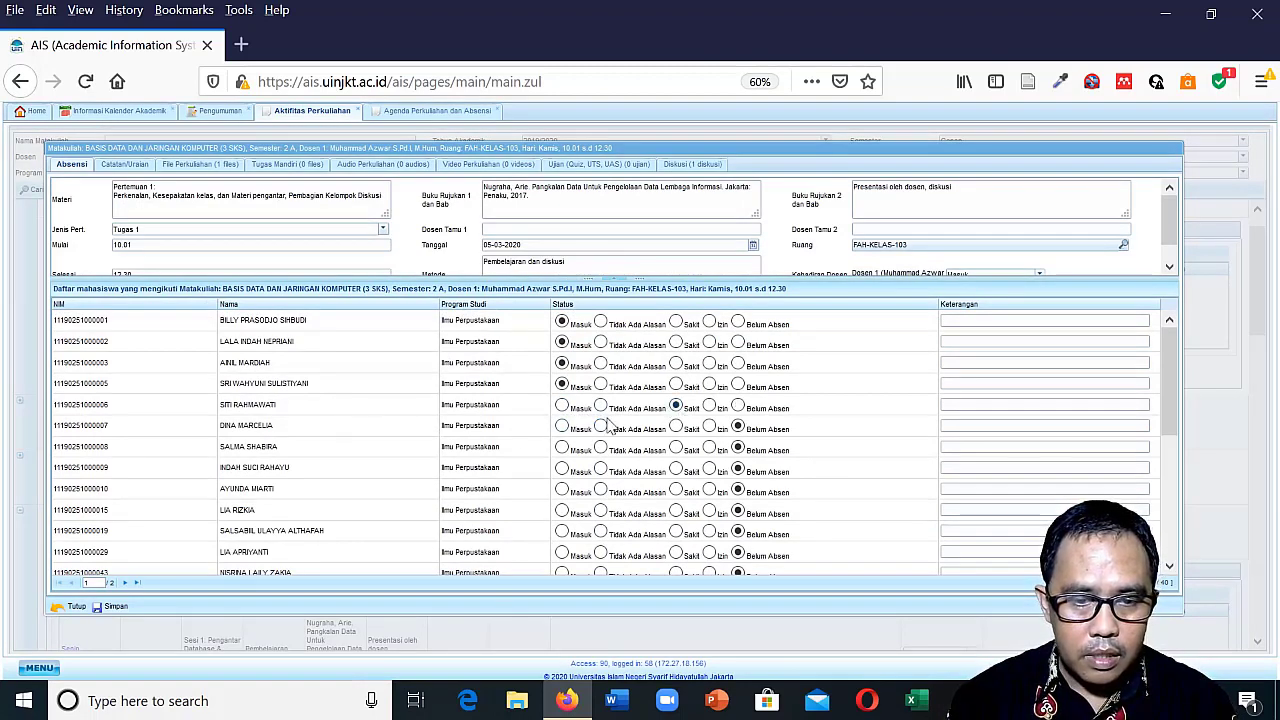
left_click(561, 426)
left_click(561, 447)
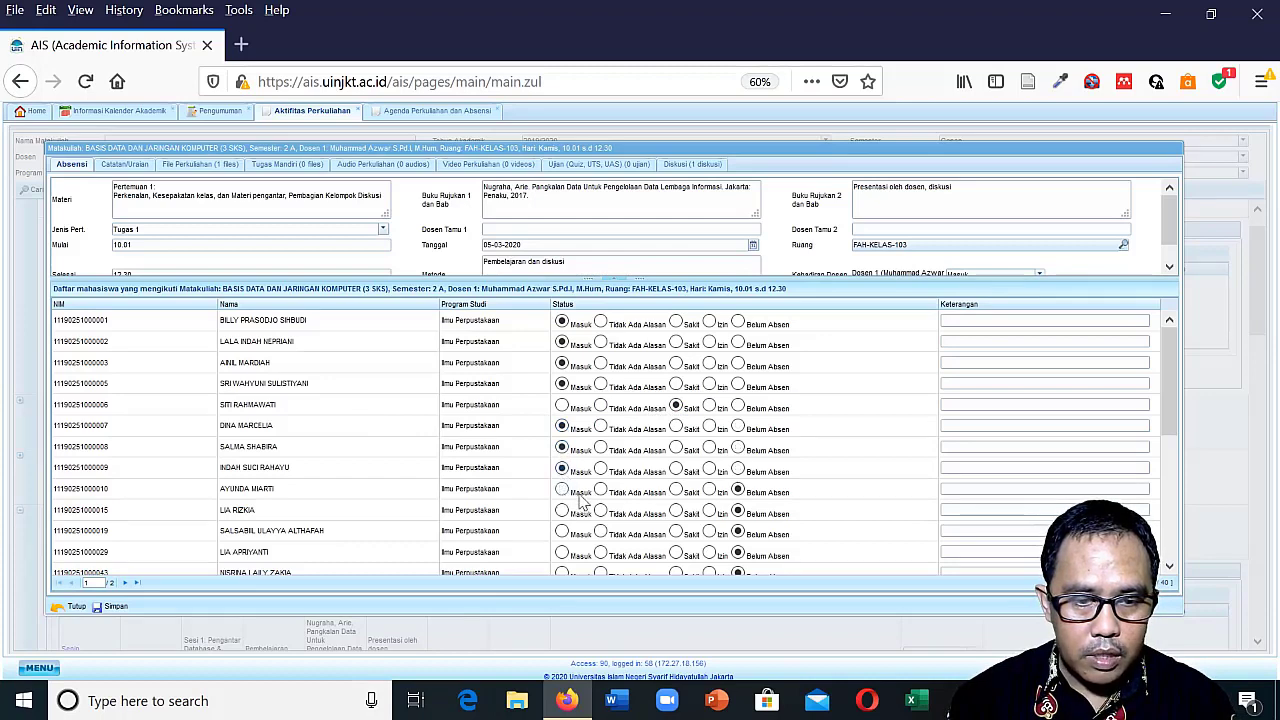
left_click(709, 490)
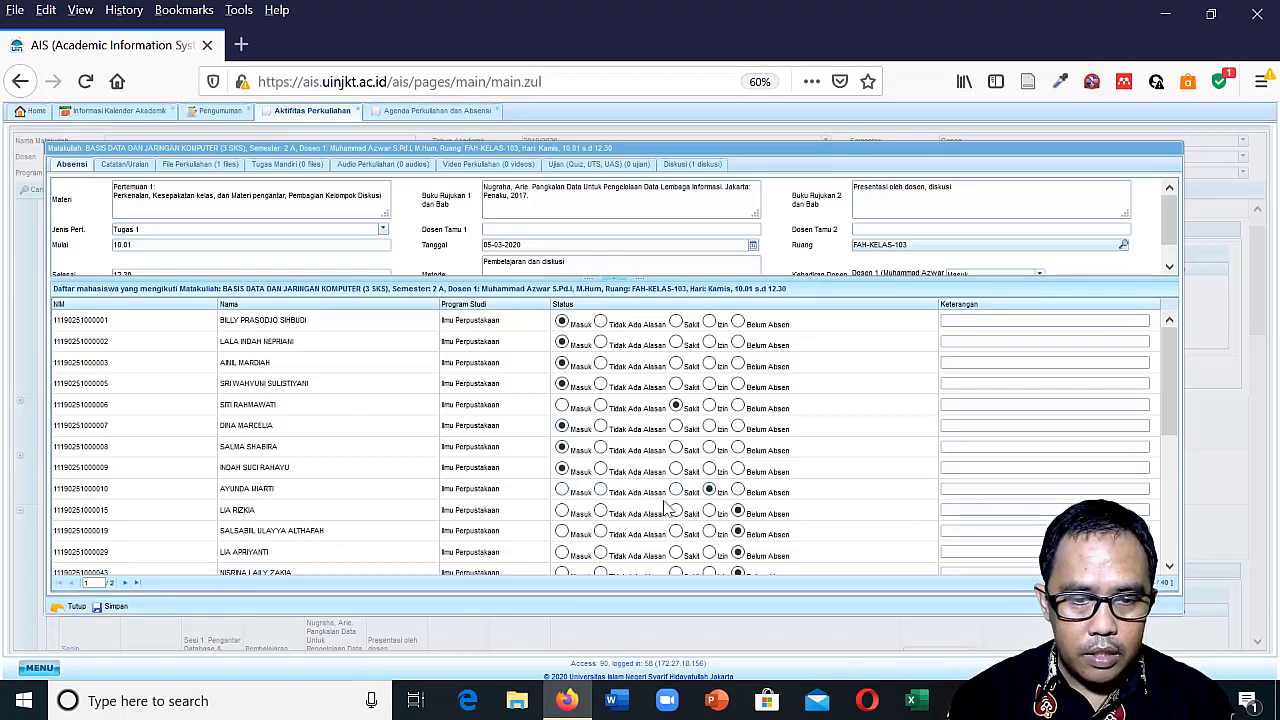
Mark the tenth through thirteenth students as Masuk and the fourteenth as Tidak Ada Alasan.
left_click(561, 511)
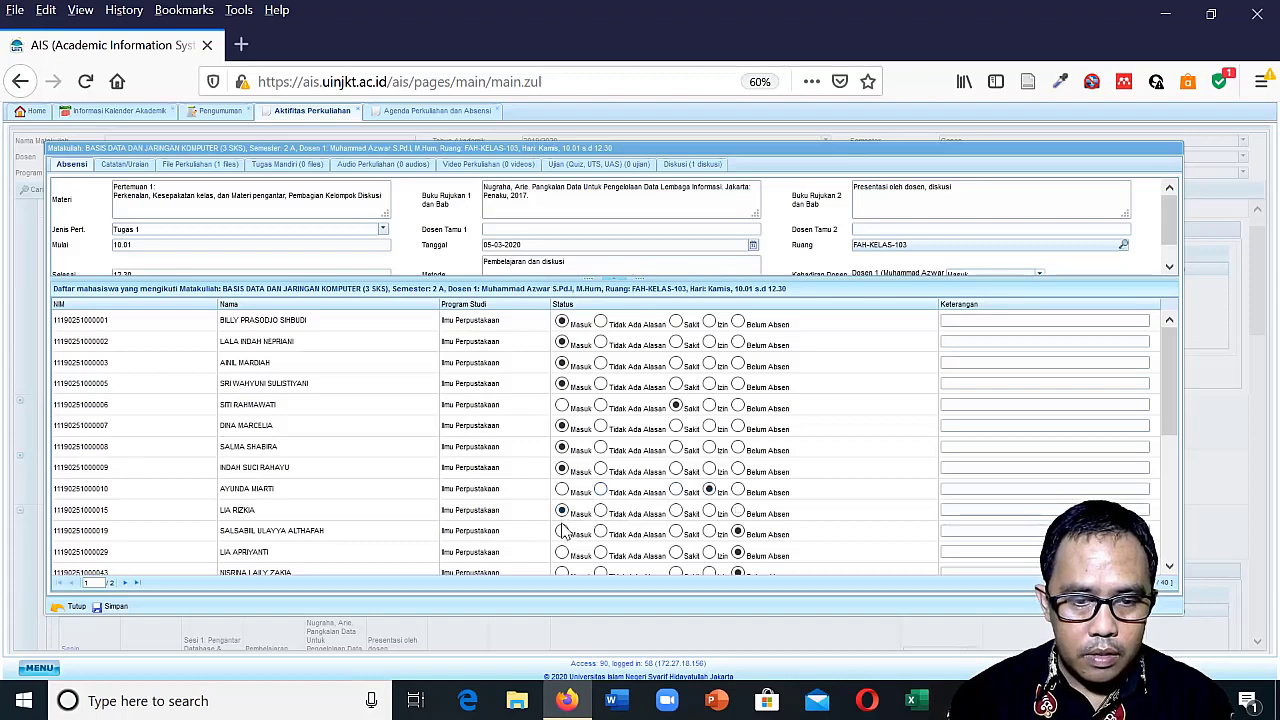
left_click(561, 532)
scroll(575, 510, "down", 2)
left_click(561, 489)
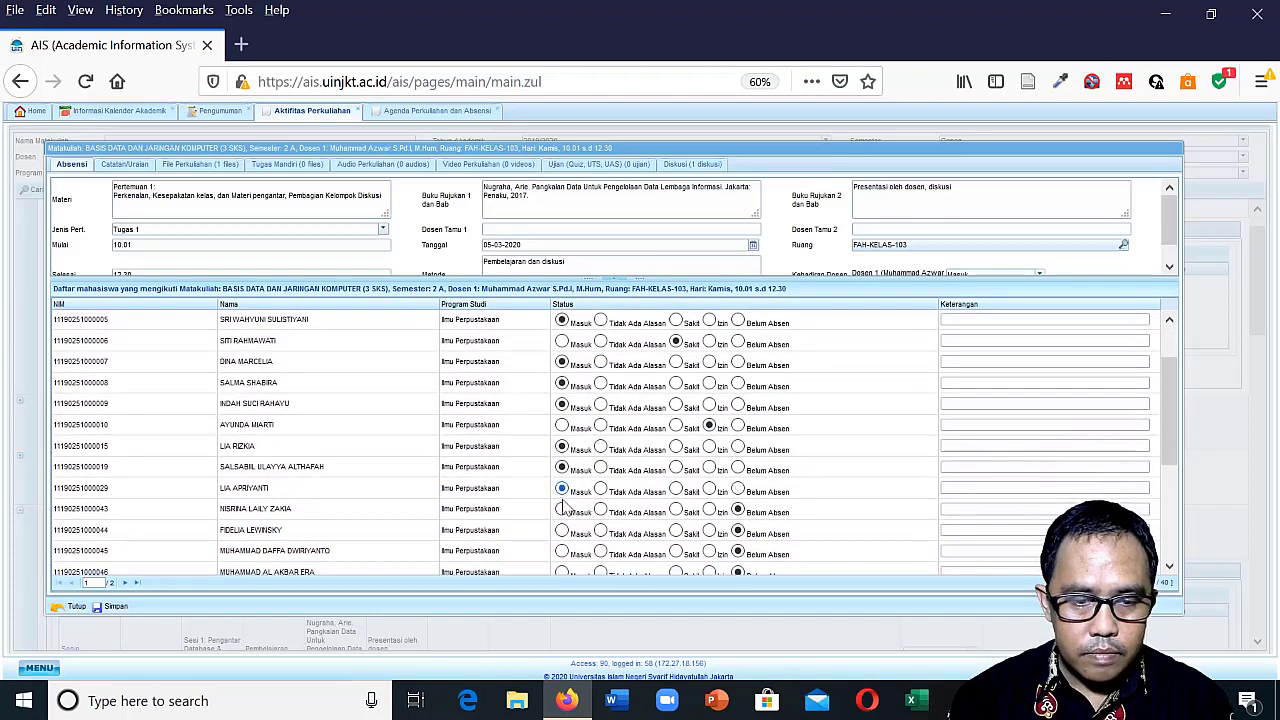
left_click(561, 510)
left_click(600, 530)
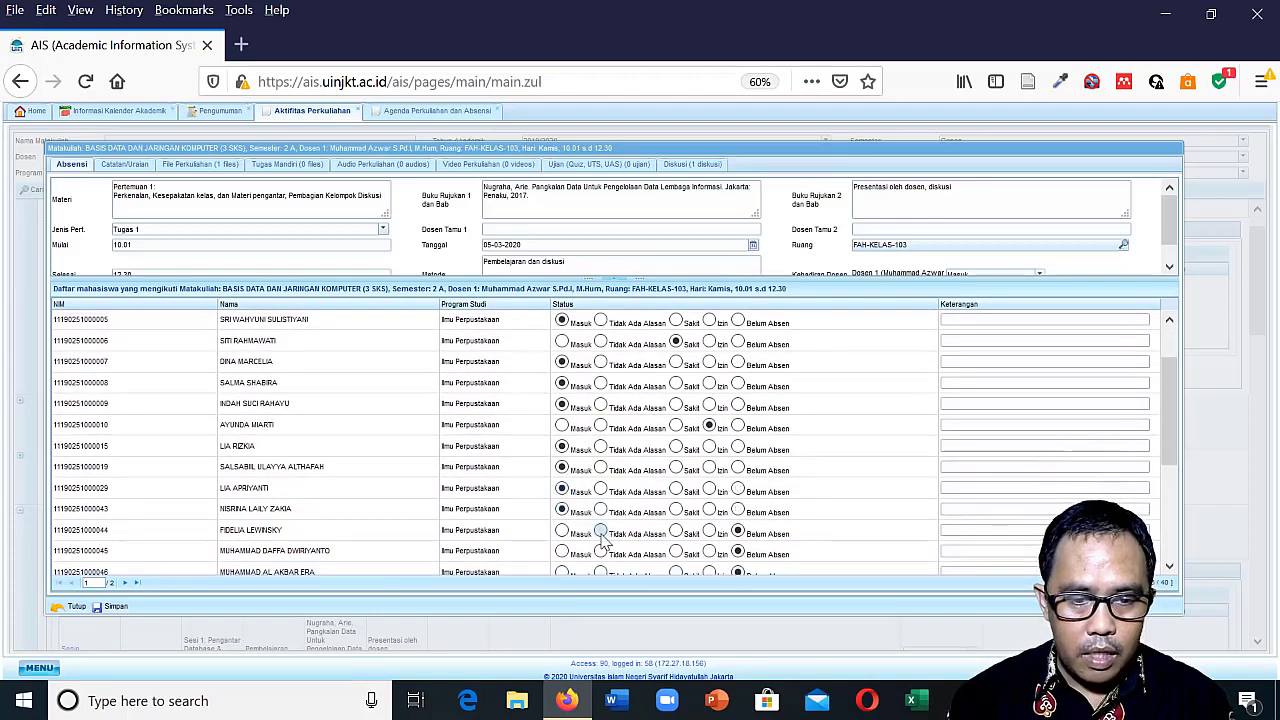
Mark the fifteenth through nineteenth students in the attendance list as Masuk.
scroll(600, 525, "down", 2)
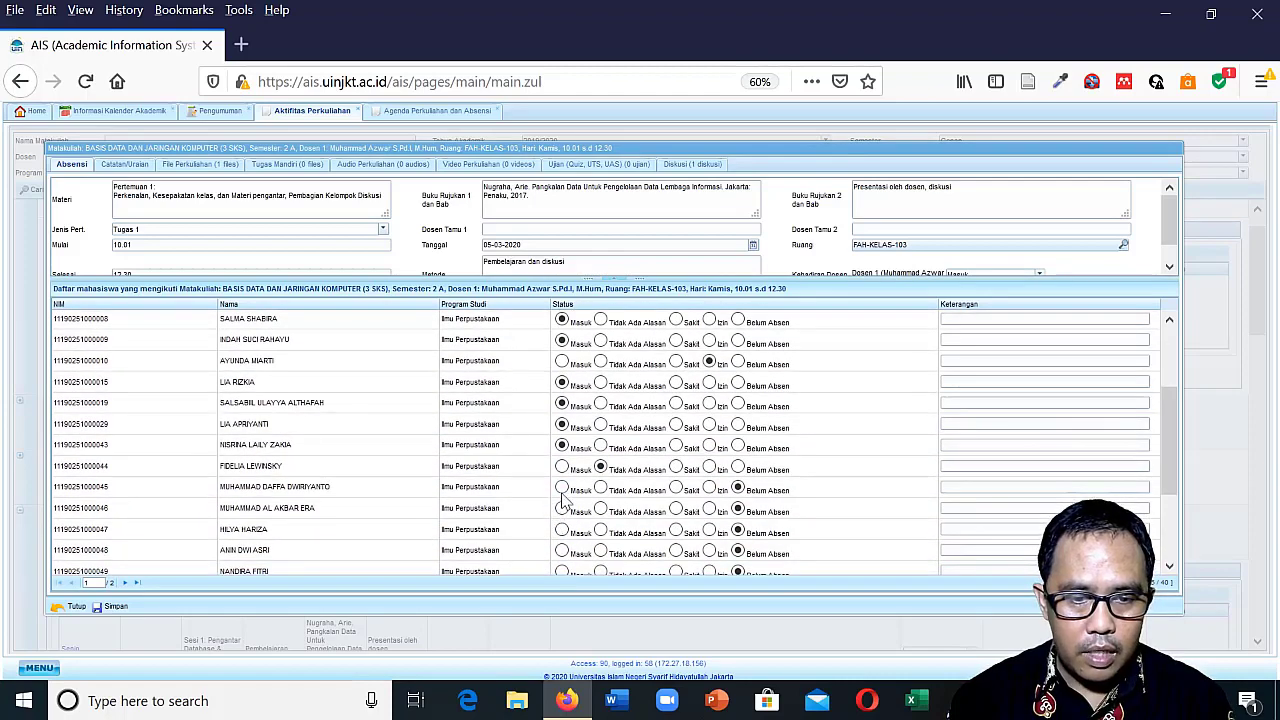
left_click(561, 508)
left_click(561, 529)
scroll(562, 490, "down", 2)
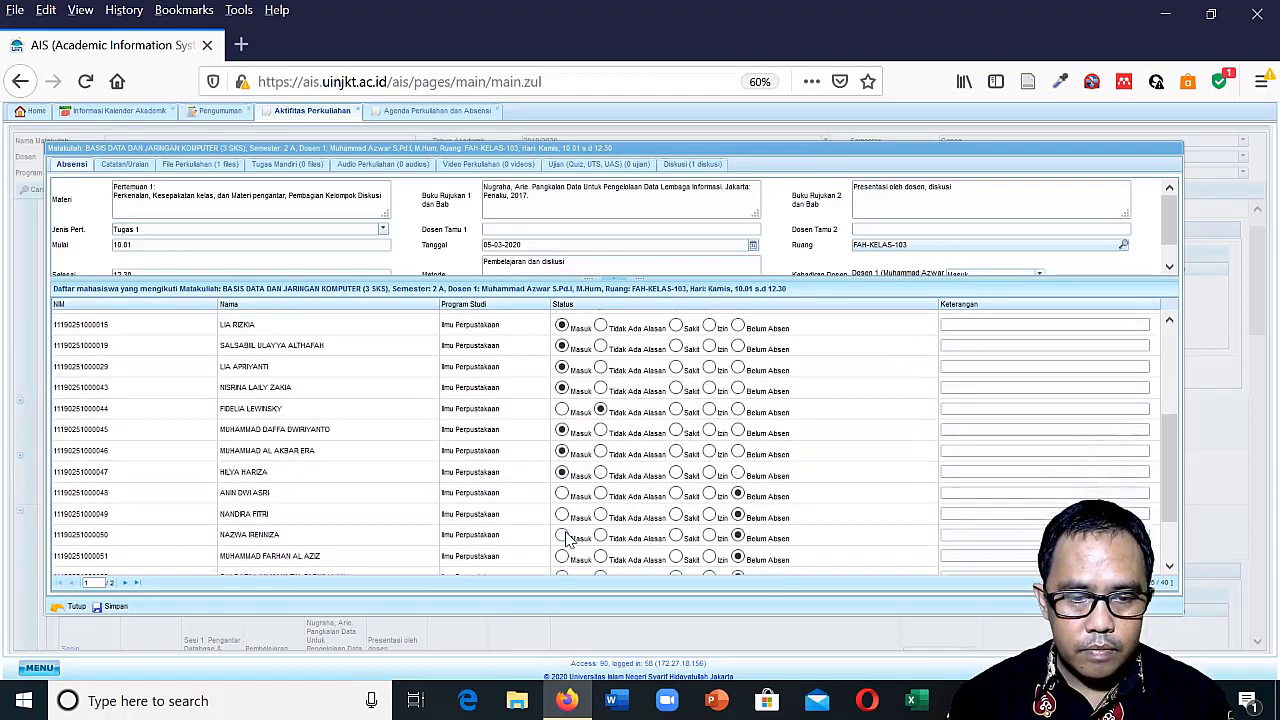
left_click(561, 487)
left_click(561, 508)
Mark the last six students on the attendance list's first page as Masuk.
scroll(562, 495, "down", 2)
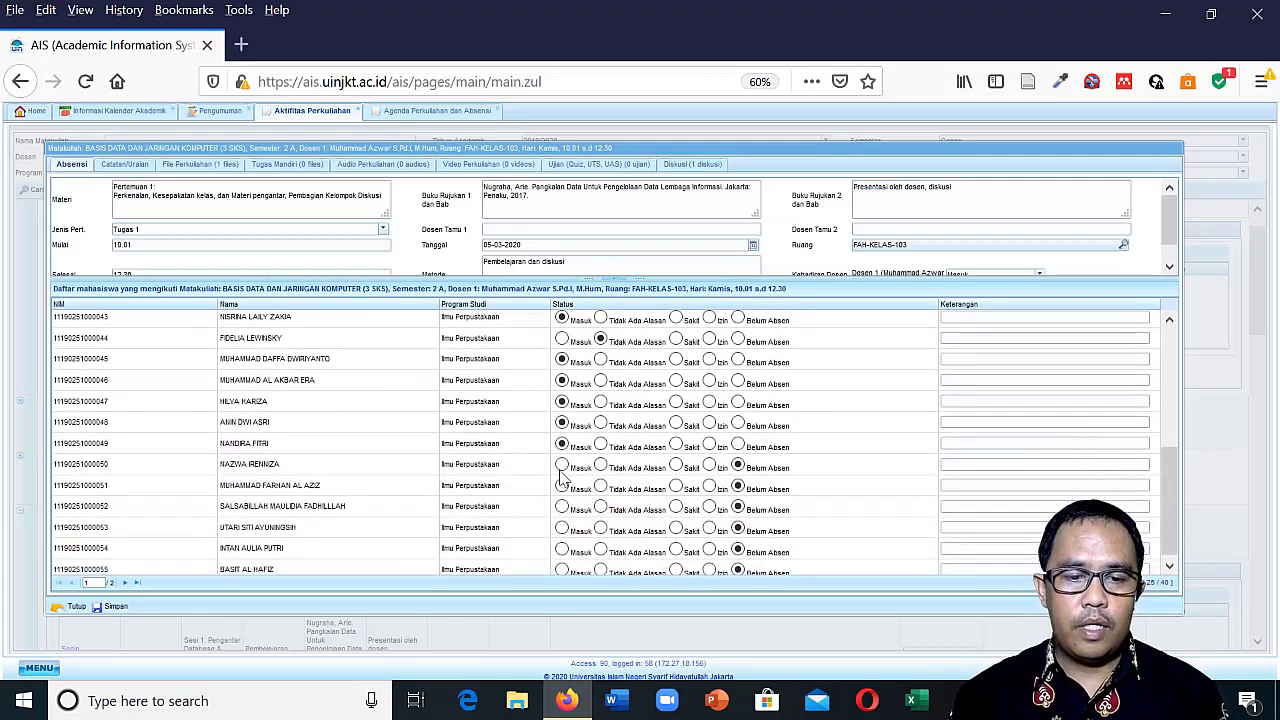
left_click(561, 508)
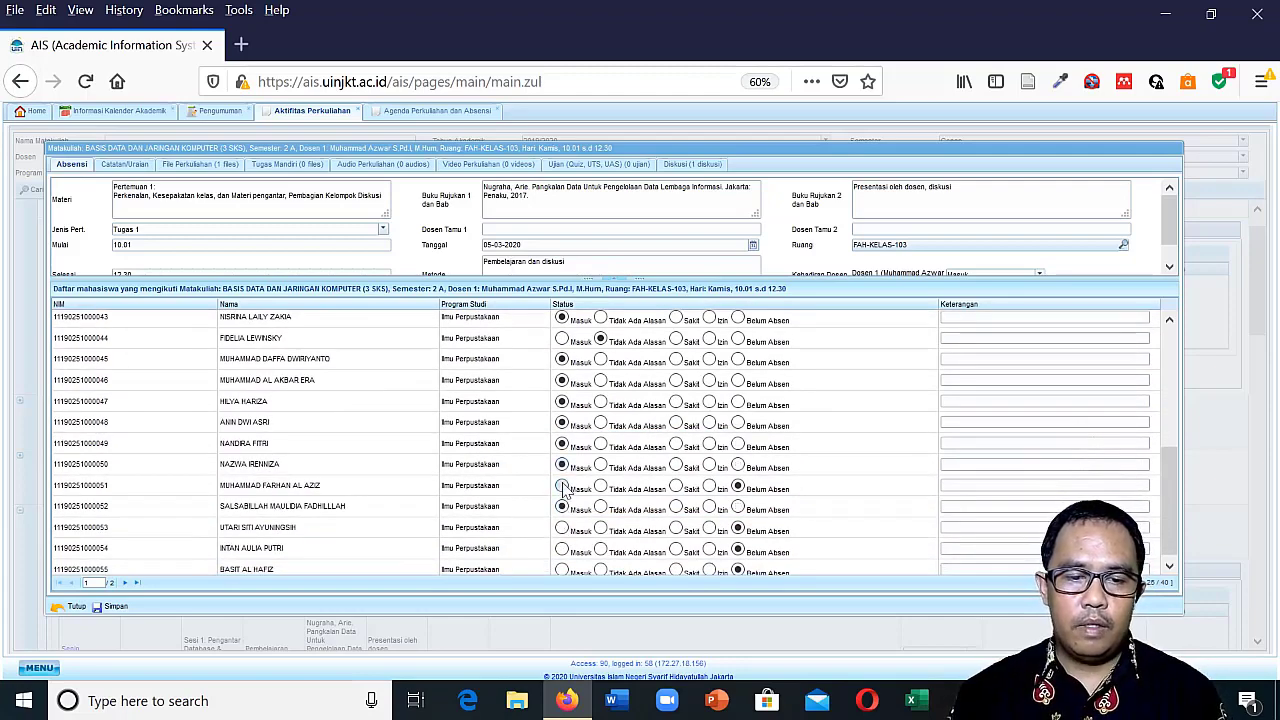
left_click(561, 487)
scroll(561, 495, "down", 1)
left_click(561, 522)
left_click(562, 545)
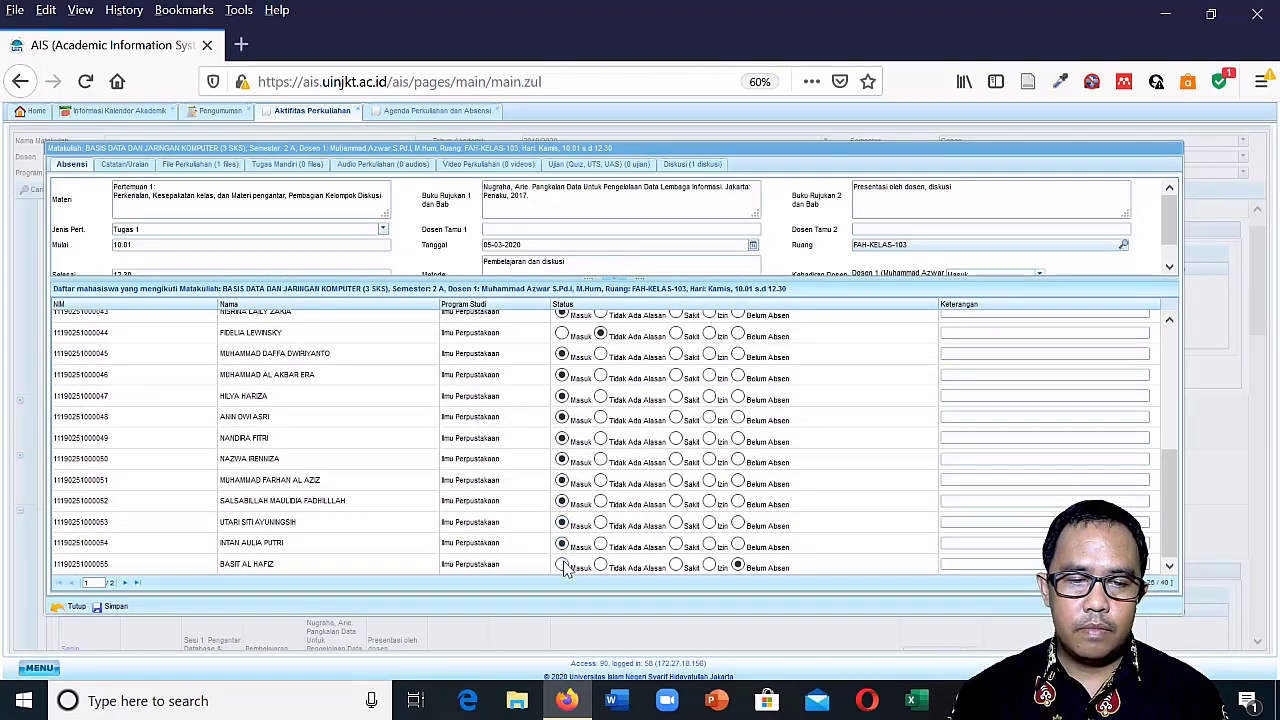
left_click(561, 565)
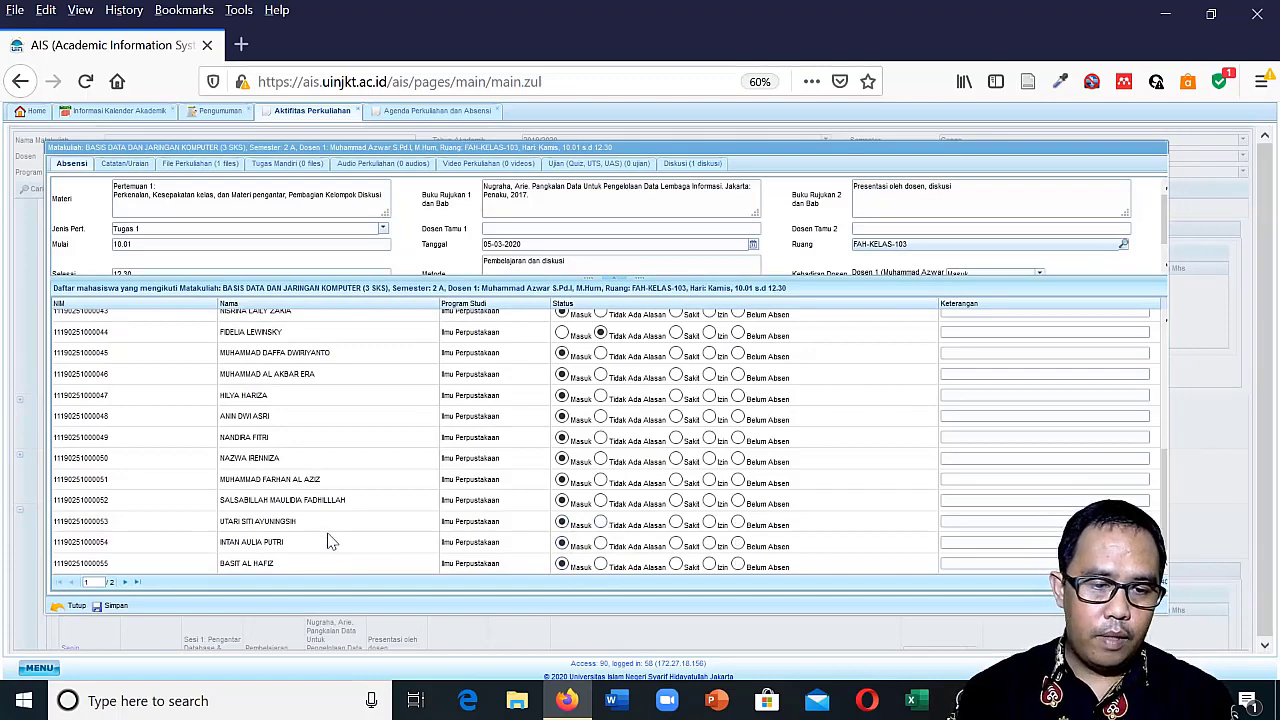
Go to page 2 of the attendance list and mark its first seven students as Masuk.
key("ctrl+plus")
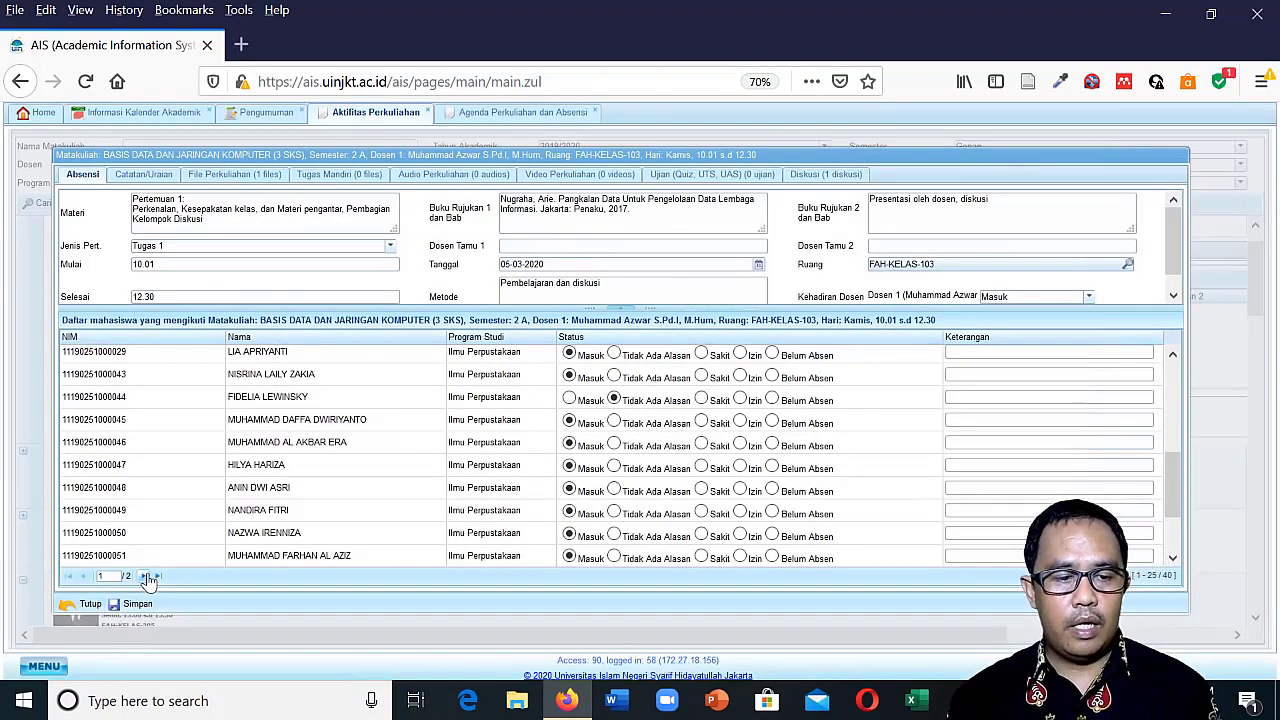
left_click(148, 578)
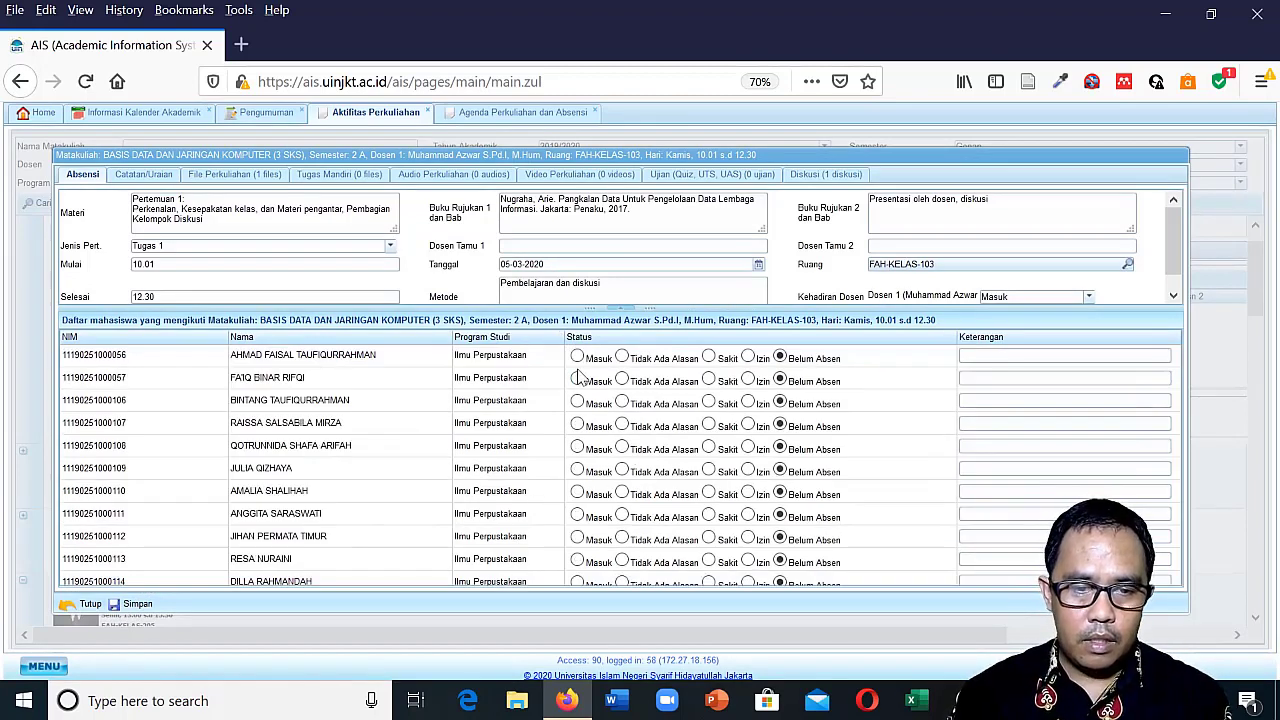
left_click(577, 357)
left_click(577, 380)
left_click(577, 402)
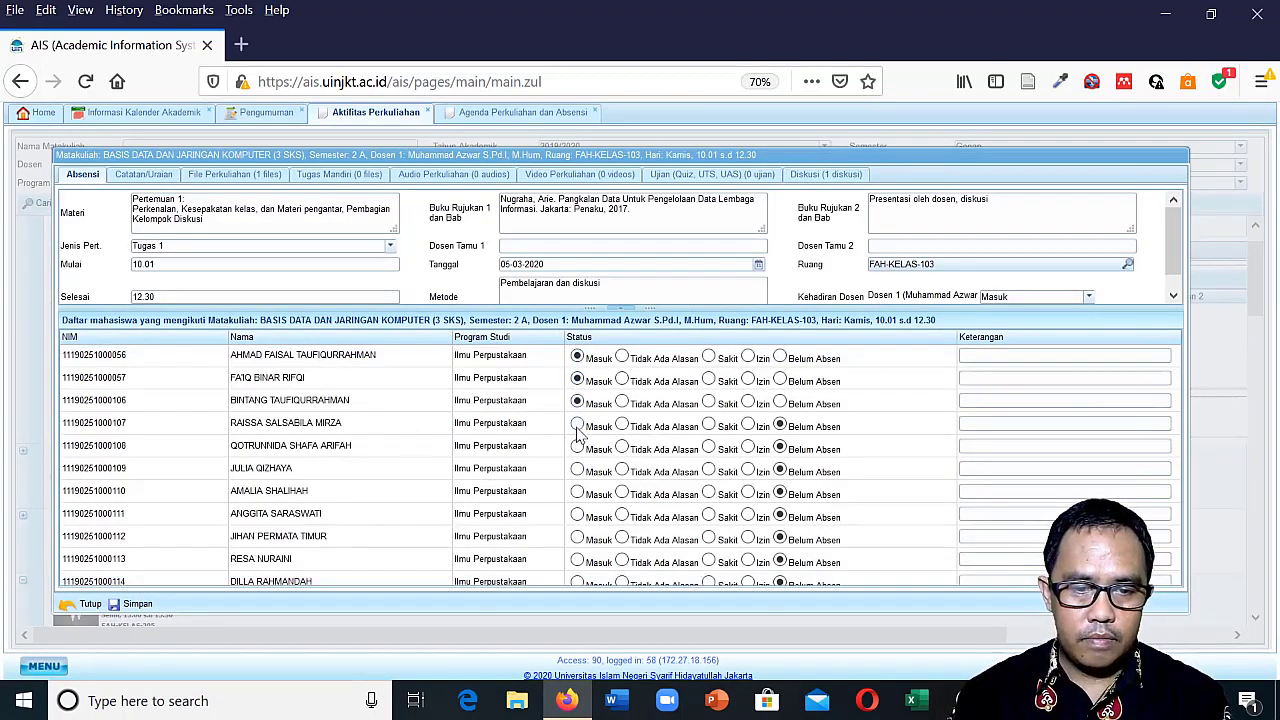
left_click(577, 425)
left_click(577, 449)
left_click(577, 471)
left_click(577, 494)
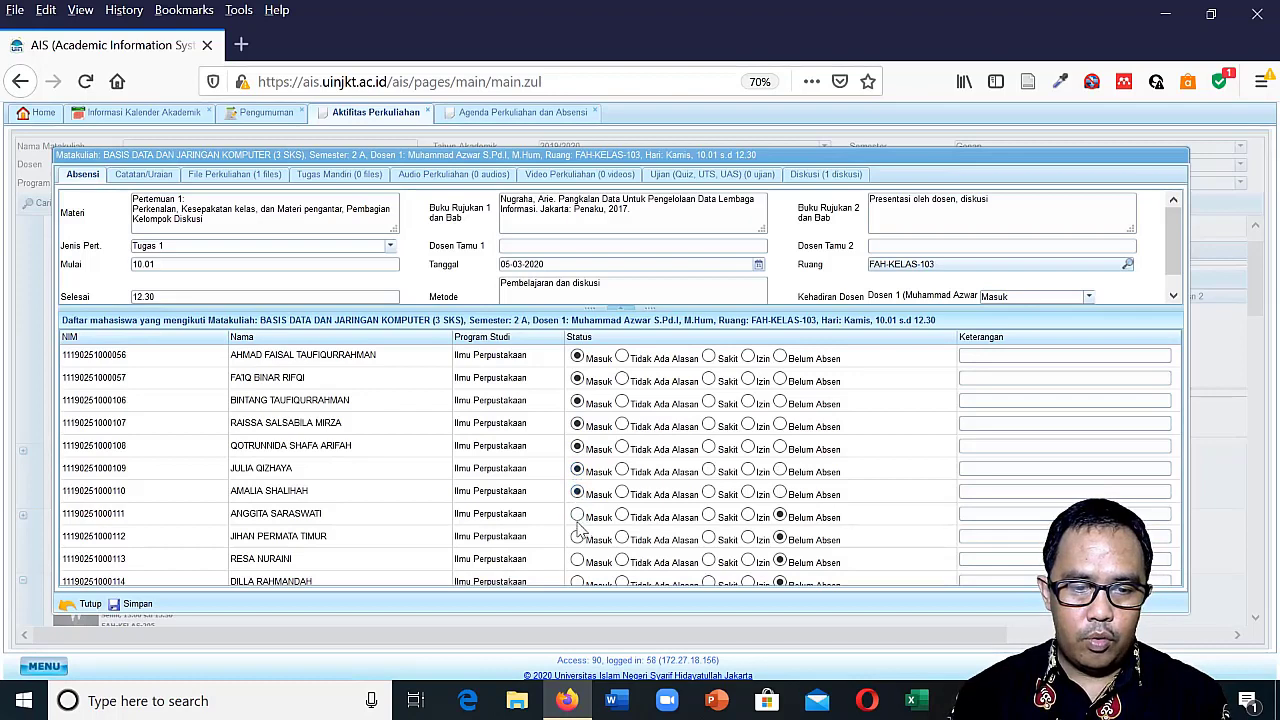
Mark the eighth through eleventh students on page 2 as Masuk and save meeting 1's attendance.
left_click(577, 539)
left_click(577, 516)
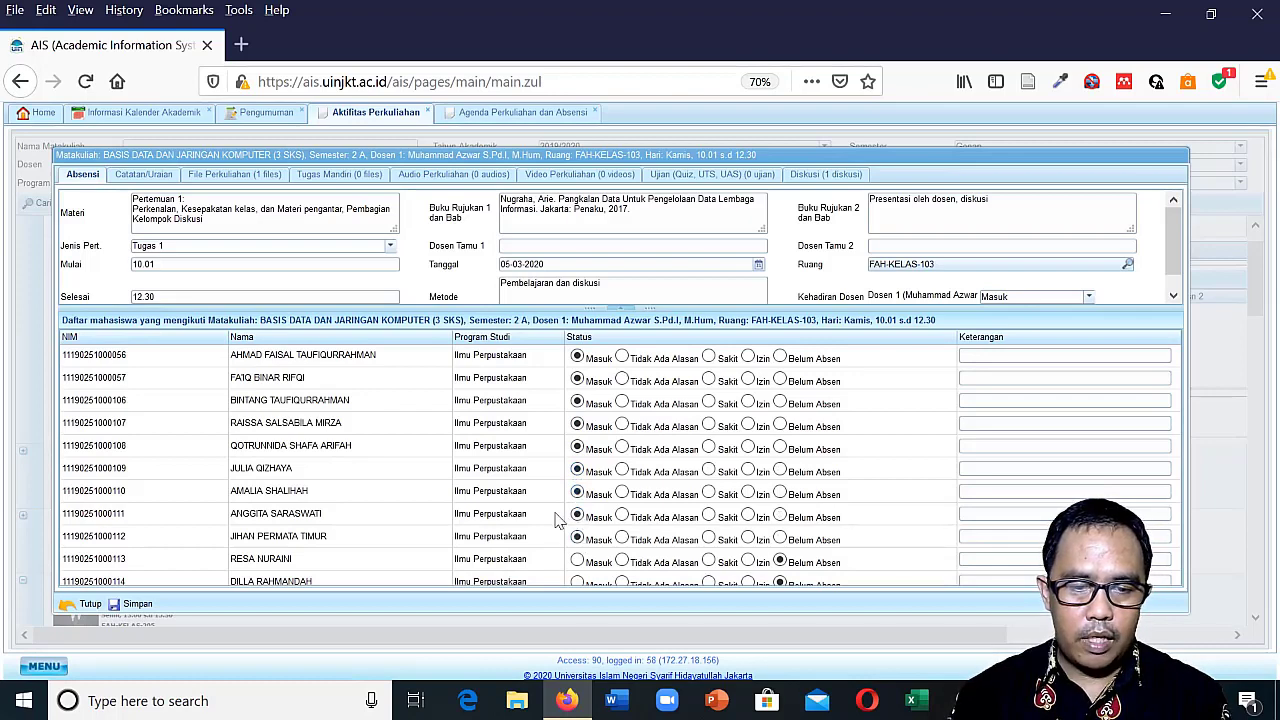
left_click(577, 561)
left_click(577, 582)
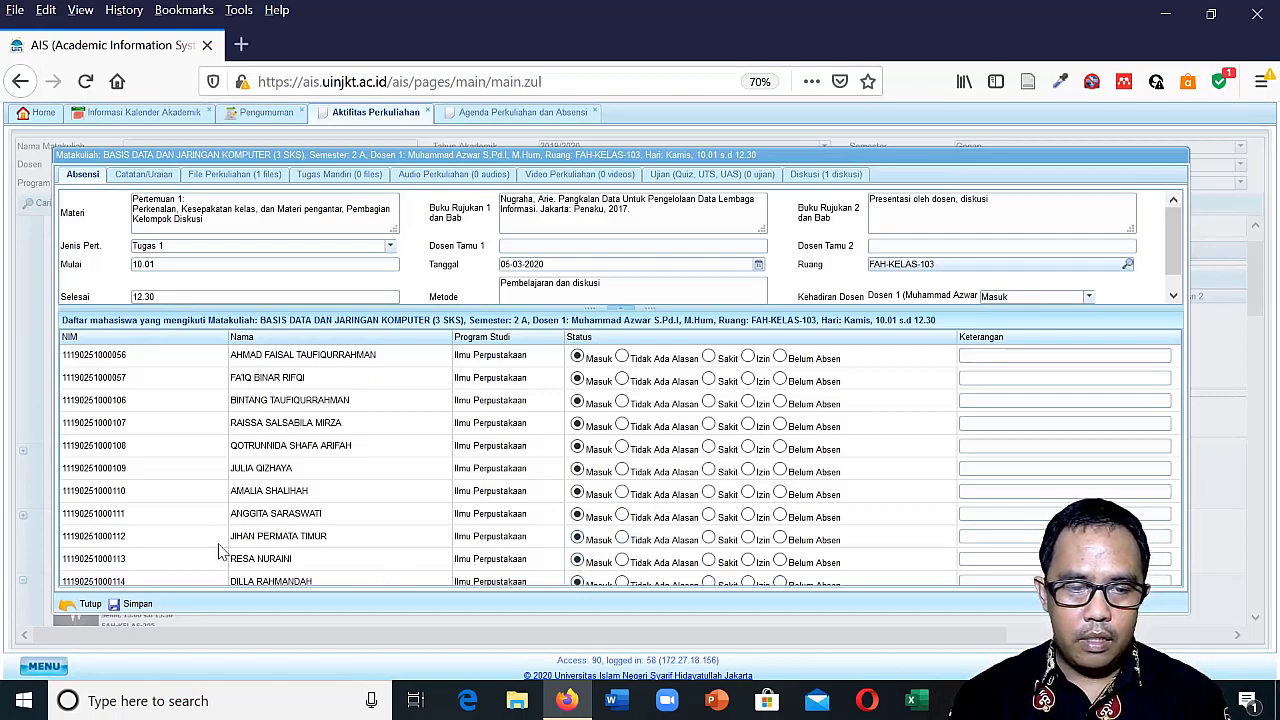
left_click(137, 605)
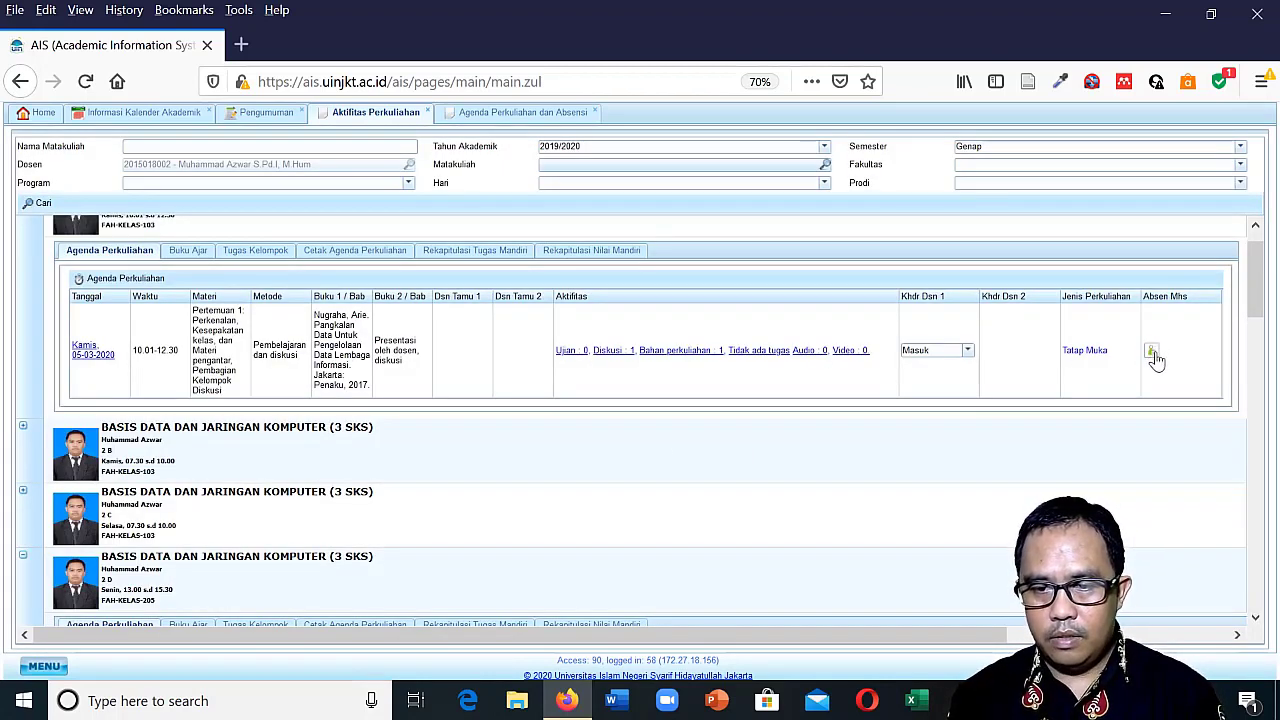
Reopen meeting 1's student attendance, enter the Keterangan "izin ada keperluan keluarga" for the student marked Izin, and save.
left_click(1152, 352)
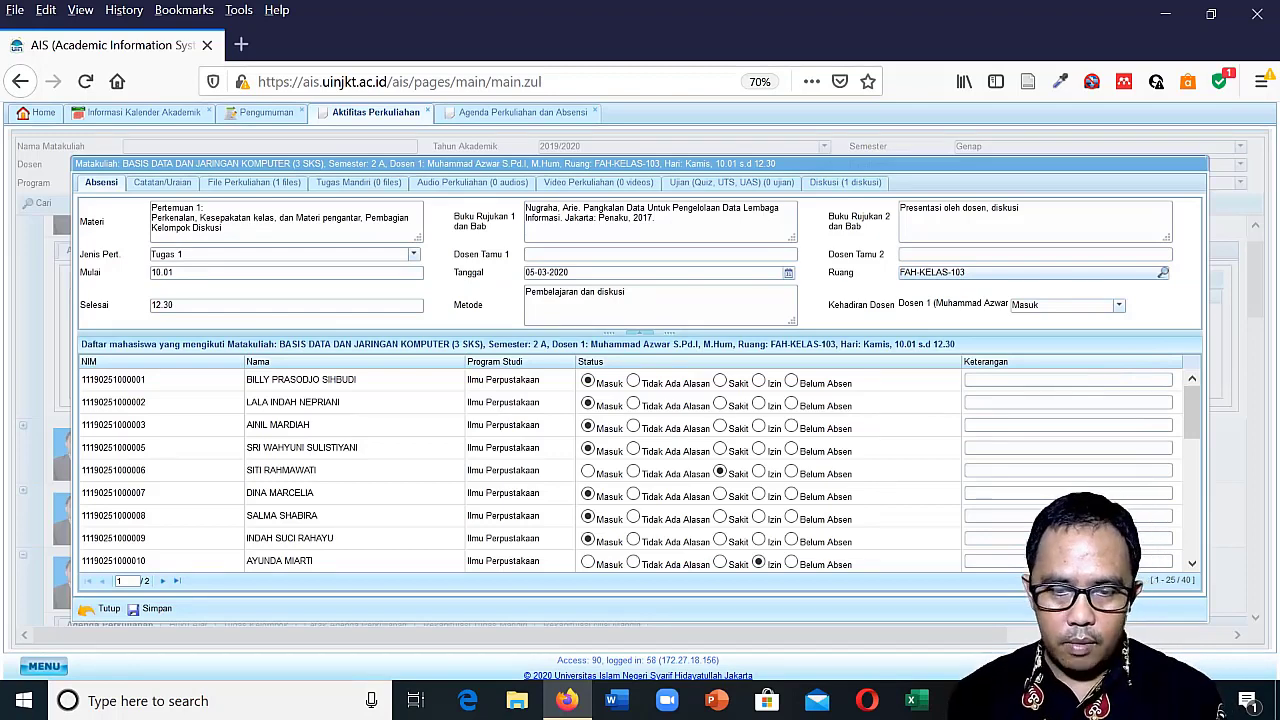
left_click(1000, 470)
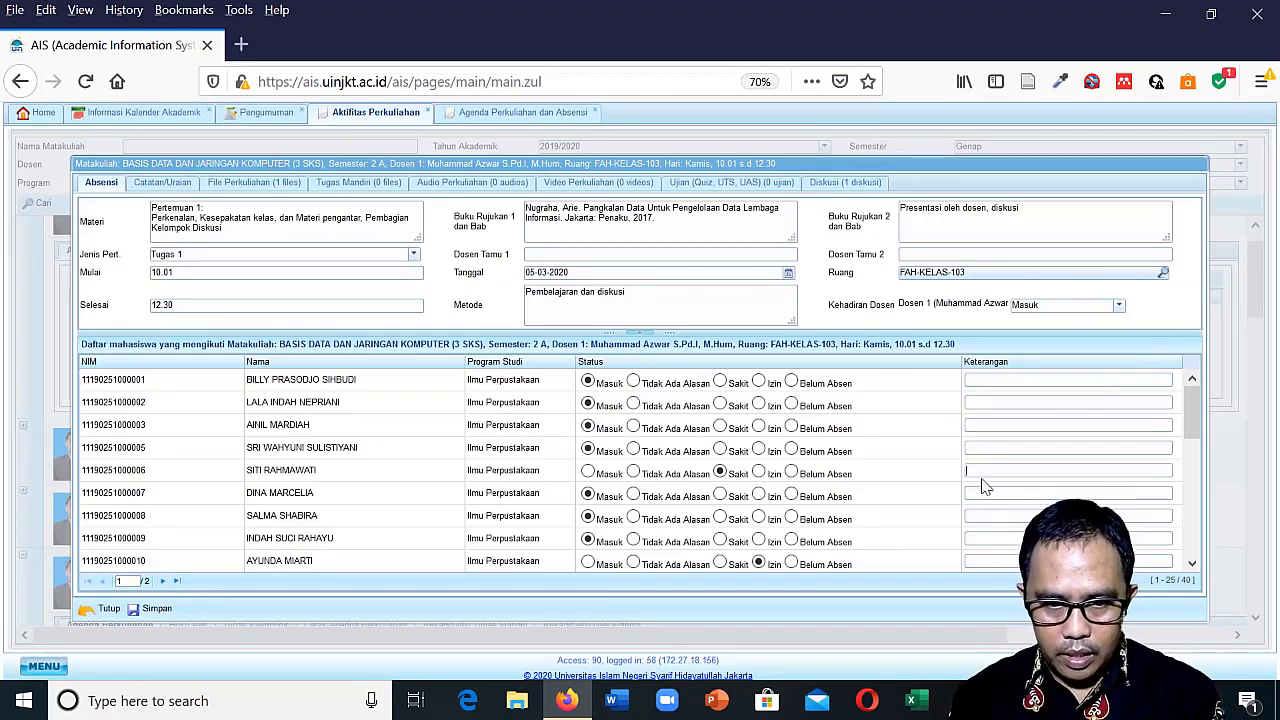
scroll(983, 486, "down", 1)
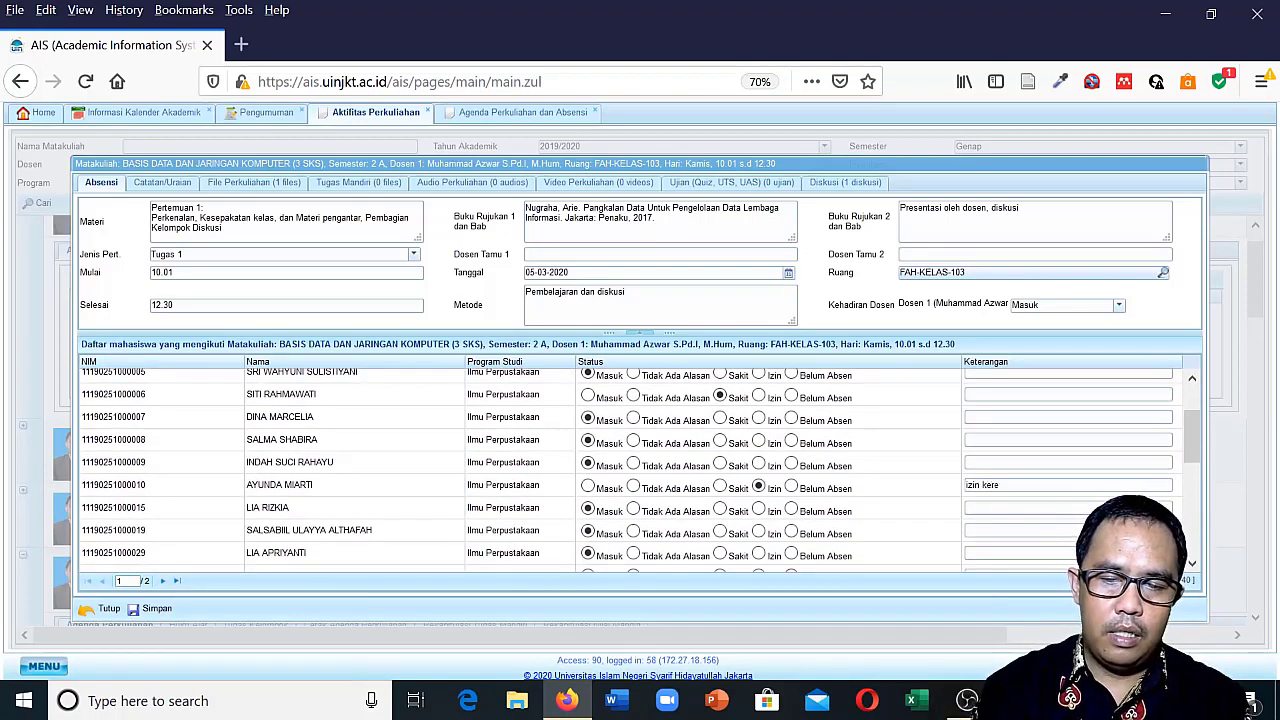
key("BackSpace")
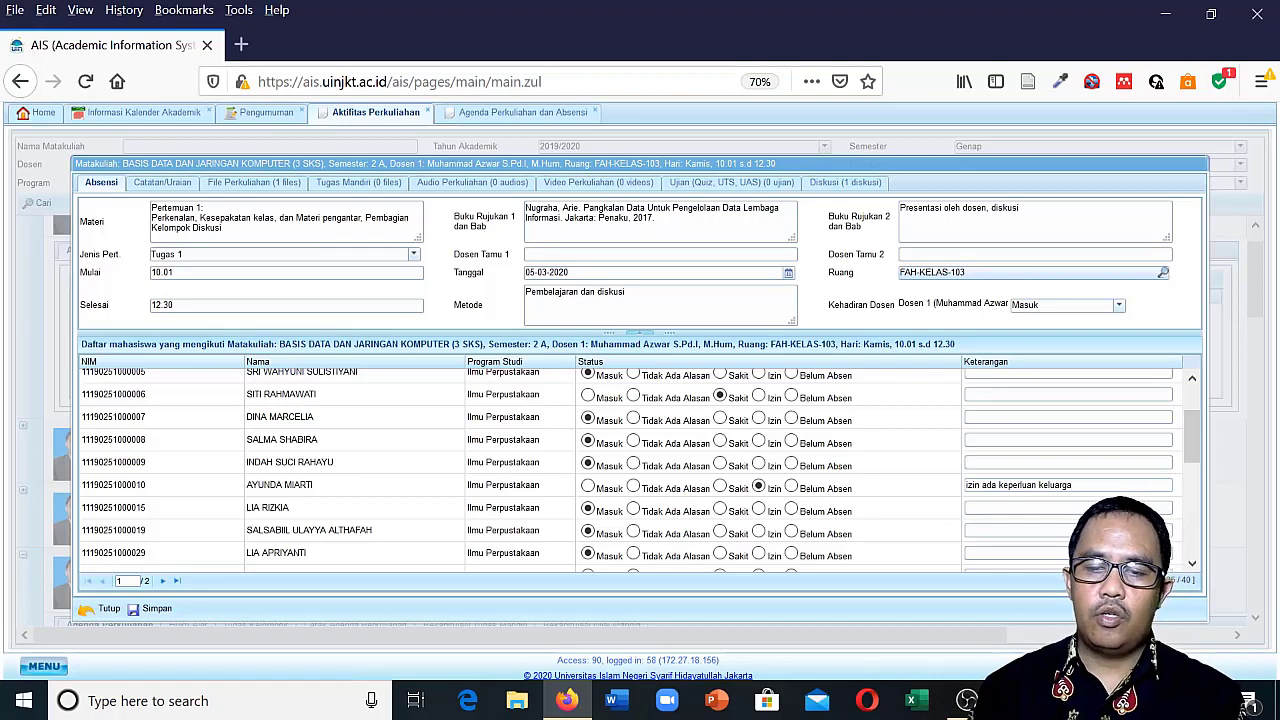
key("ctrl+plus")
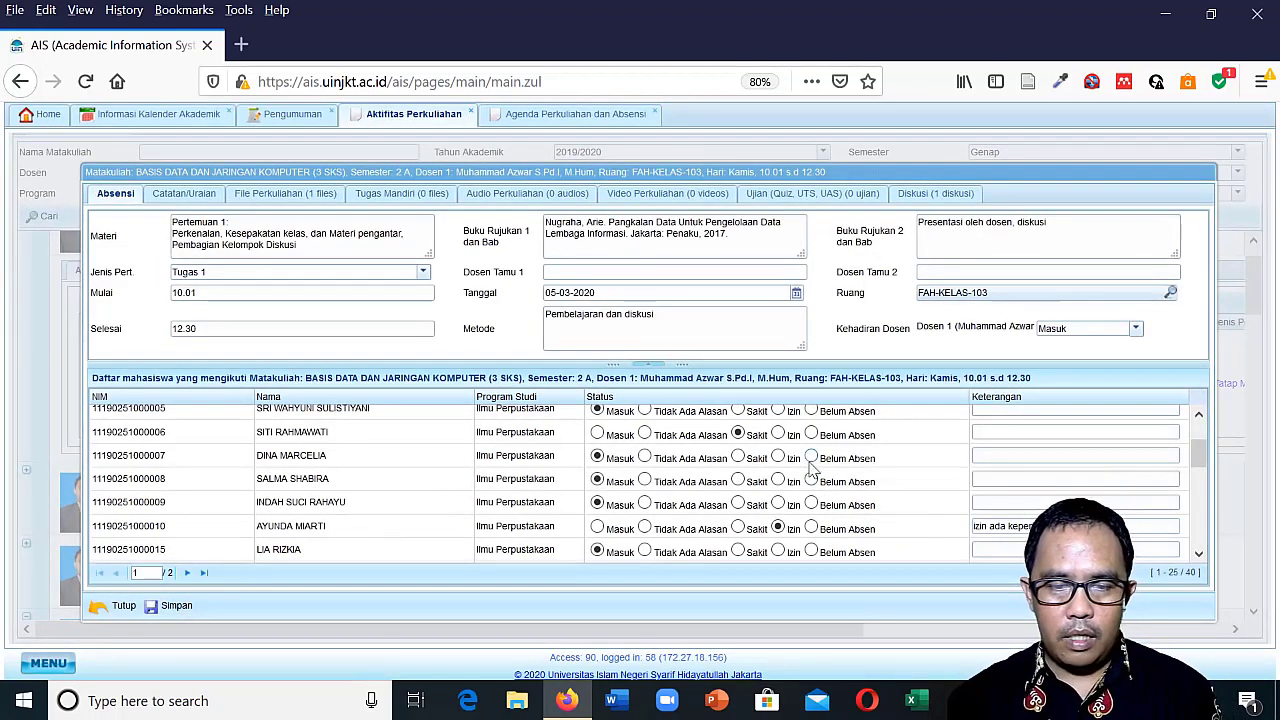
scroll(963, 486, "down", 5)
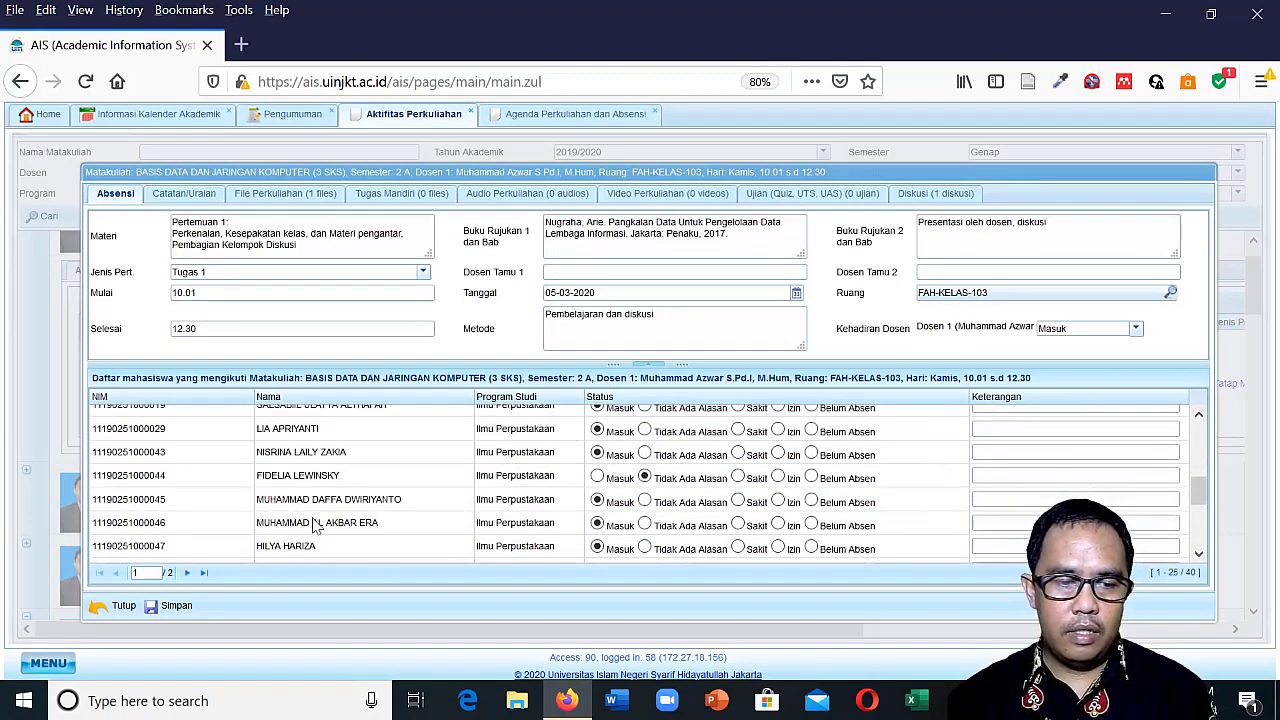
left_click(185, 608)
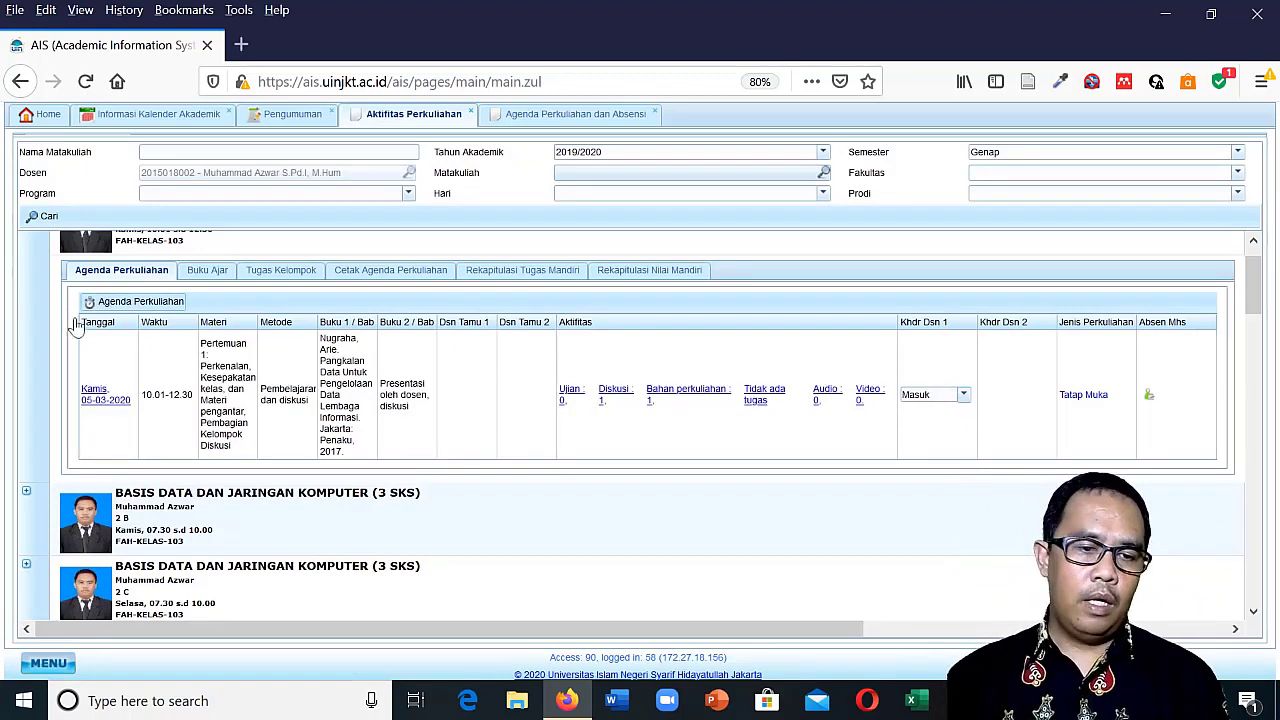
Open the class 2 A lecture agenda for editing and add a second meeting, keeping its default Materi and Metode text.
left_click(133, 304)
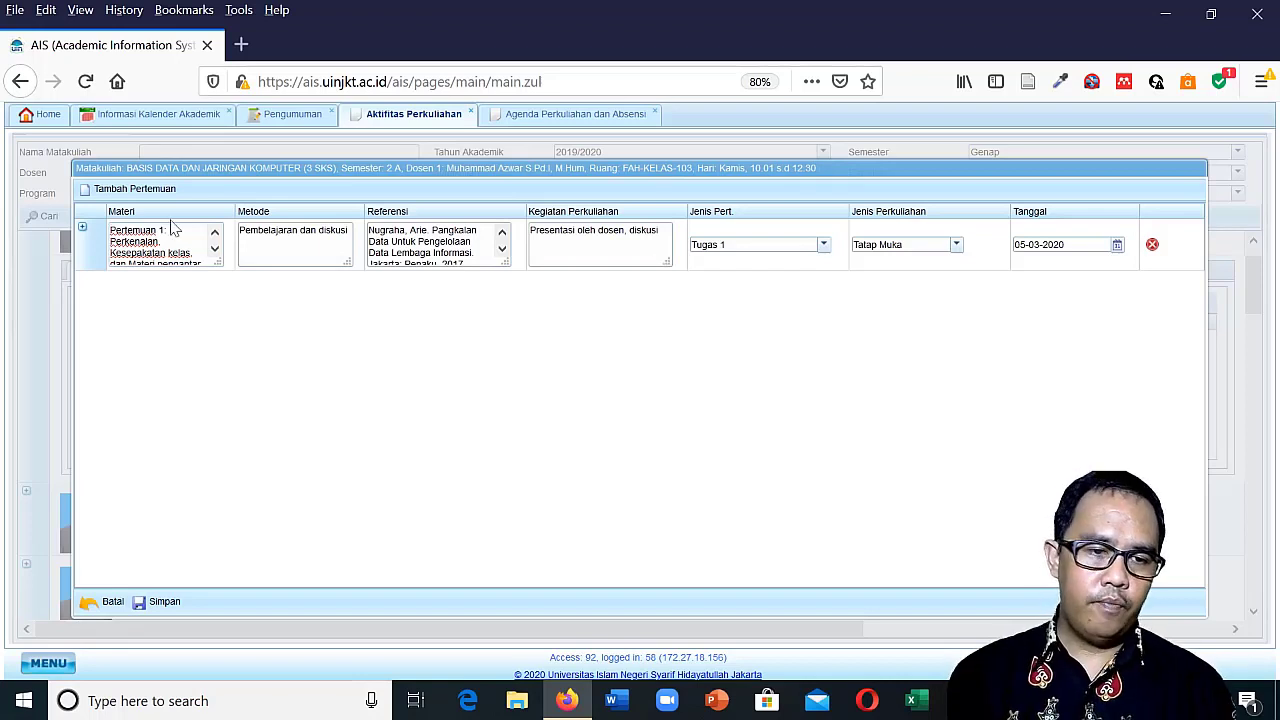
left_click(137, 190)
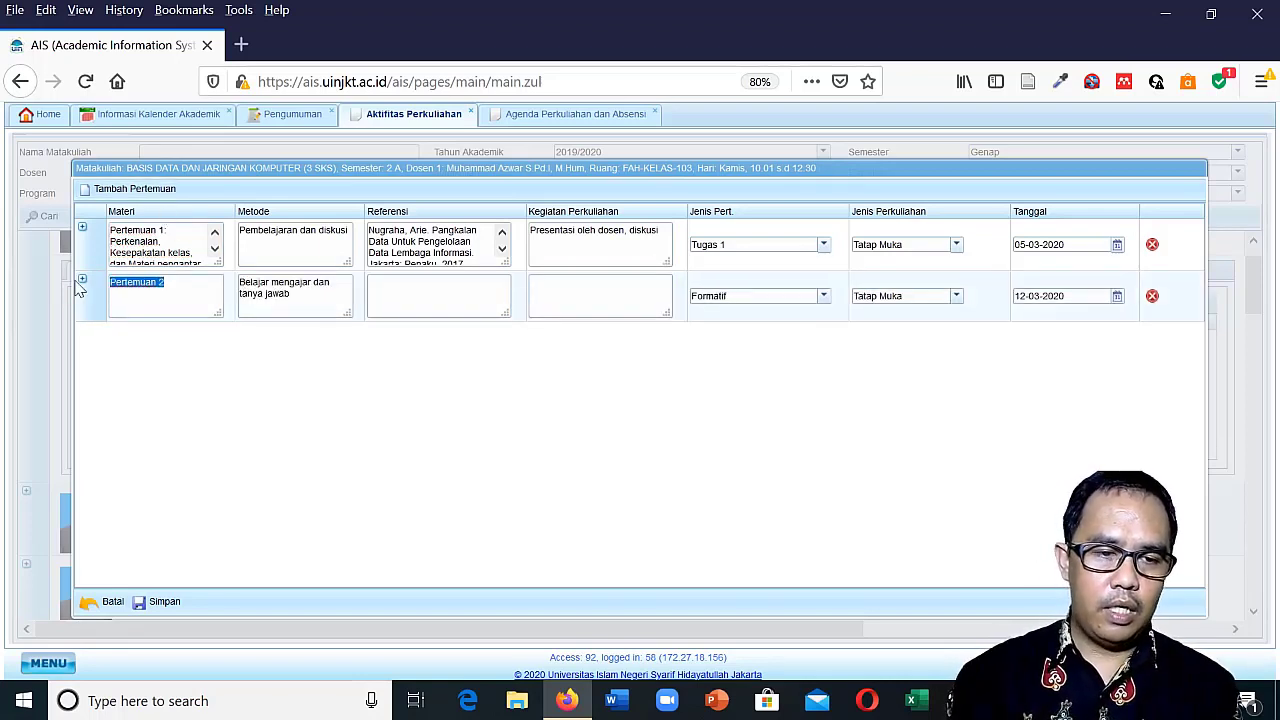
key("Right")
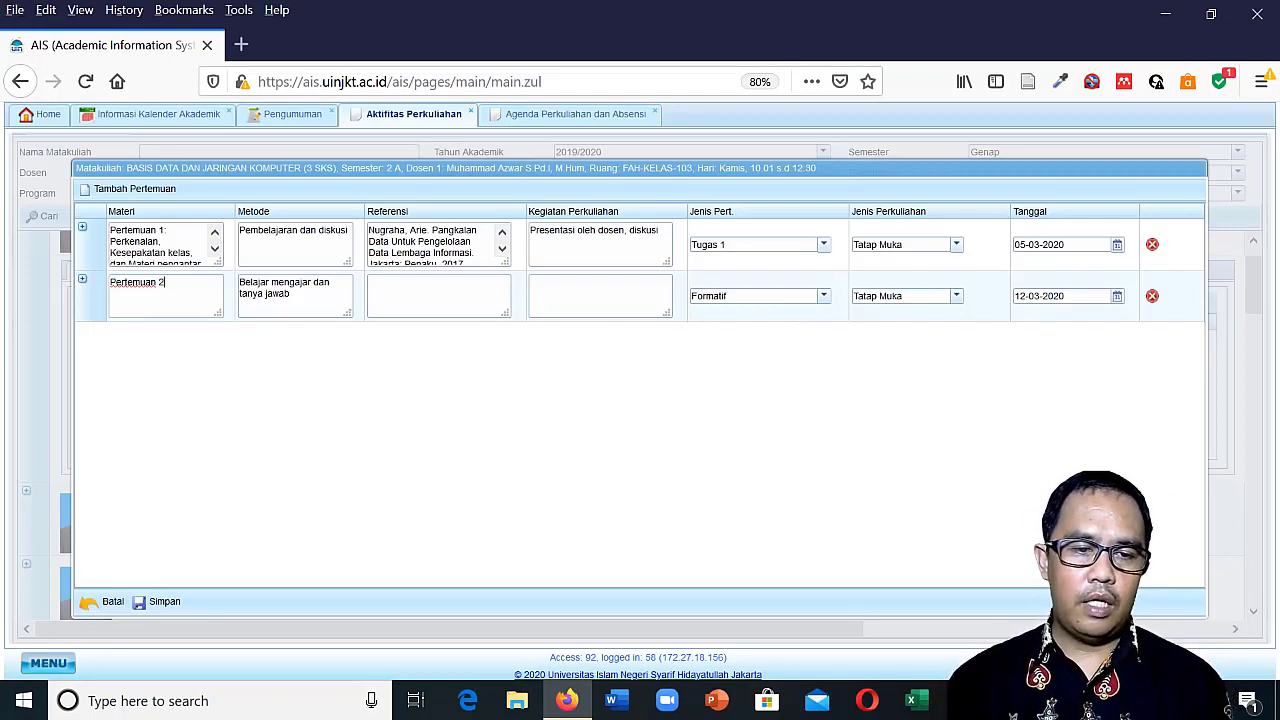
left_click(290, 294)
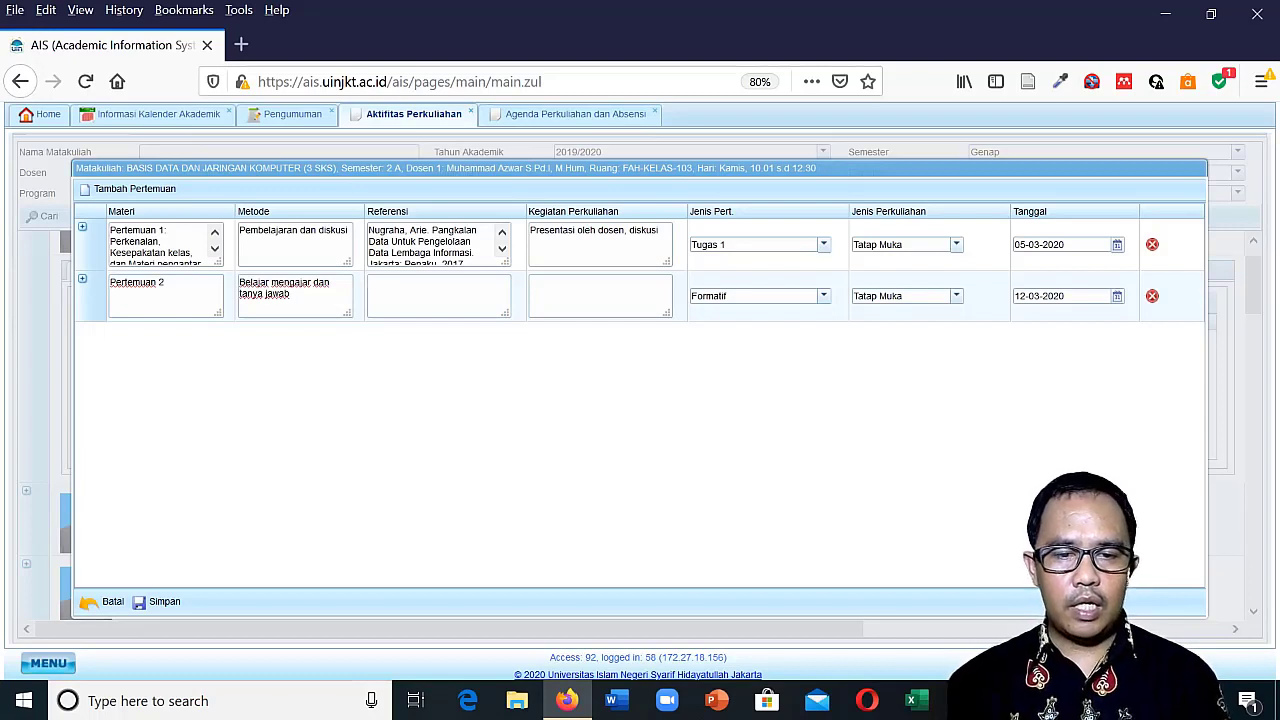
Check meeting 2's Jenis Pert. and Jenis Perkuliahan options and its date in the class 2 A agenda, and add a third meeting.
left_click(823, 296)
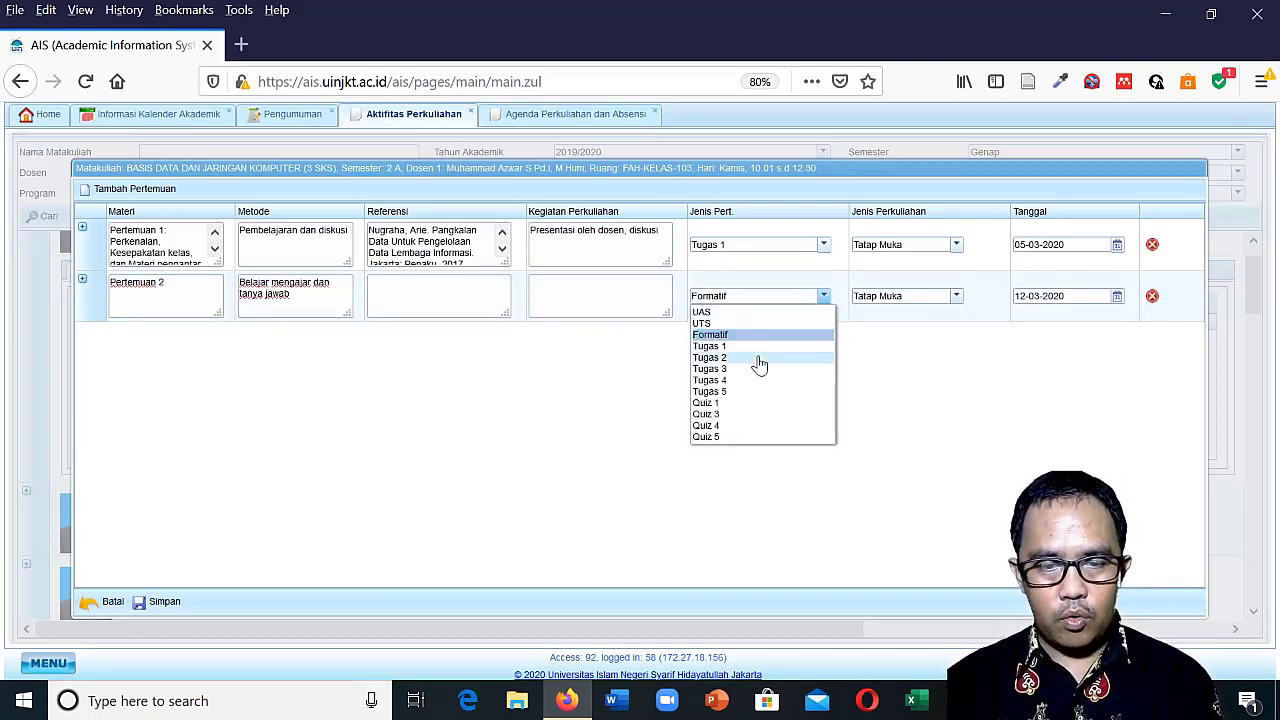
left_click(925, 332)
left_click(956, 296)
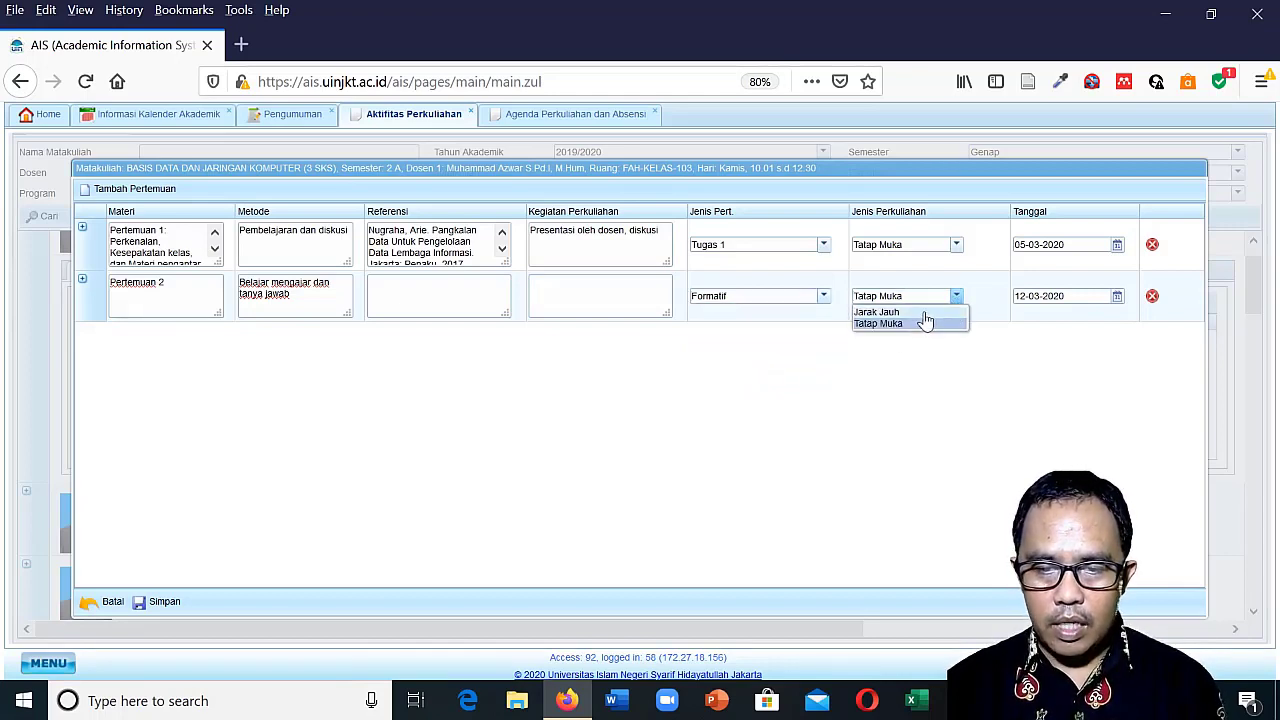
left_click(1016, 328)
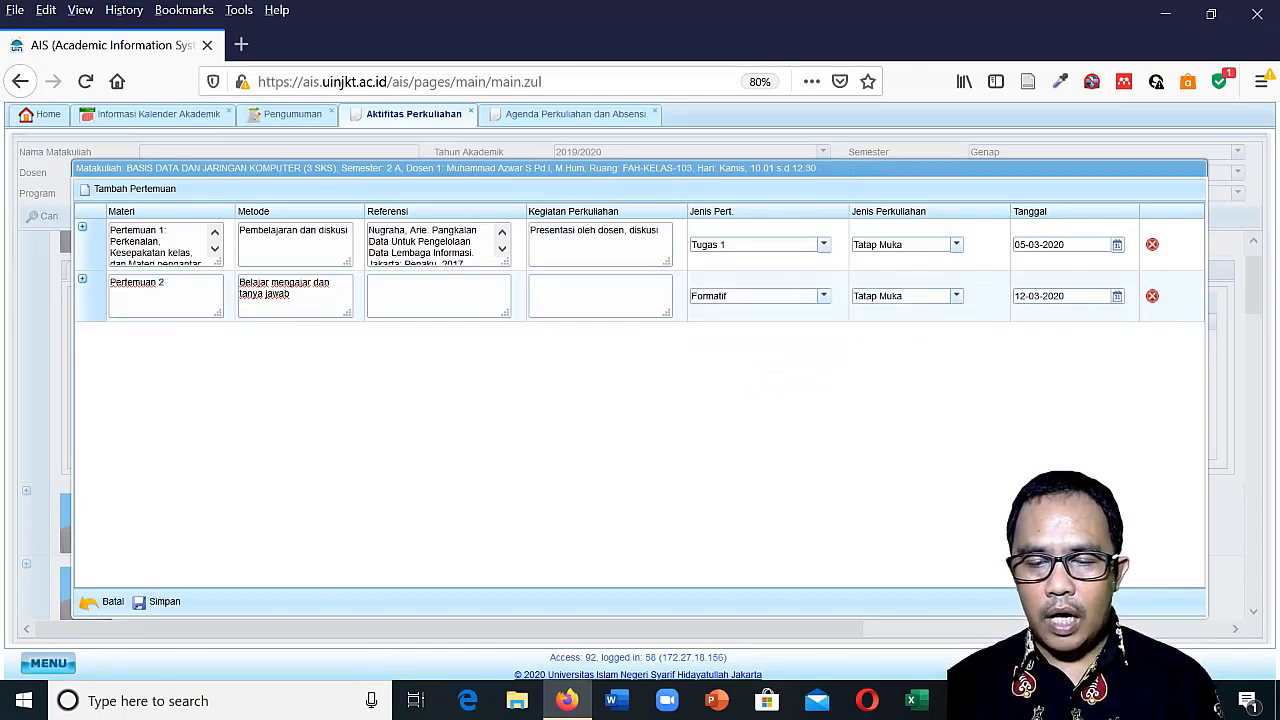
left_click(1060, 296)
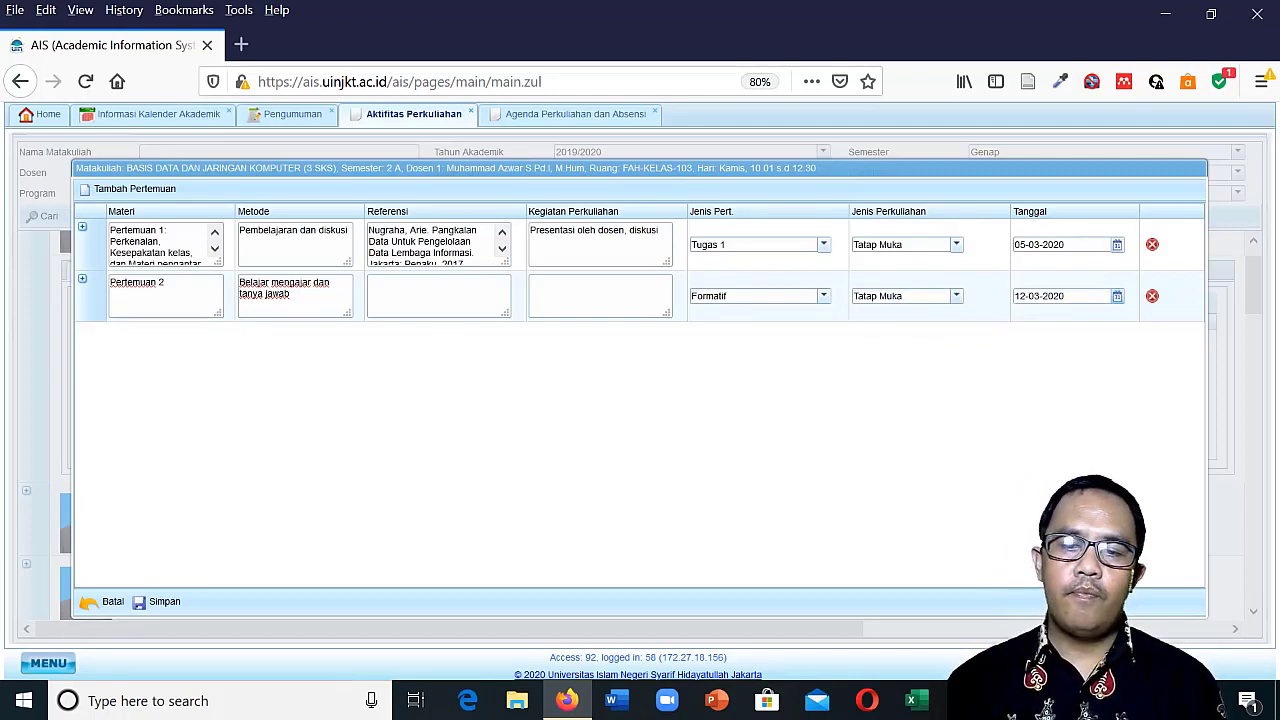
left_click(1078, 245)
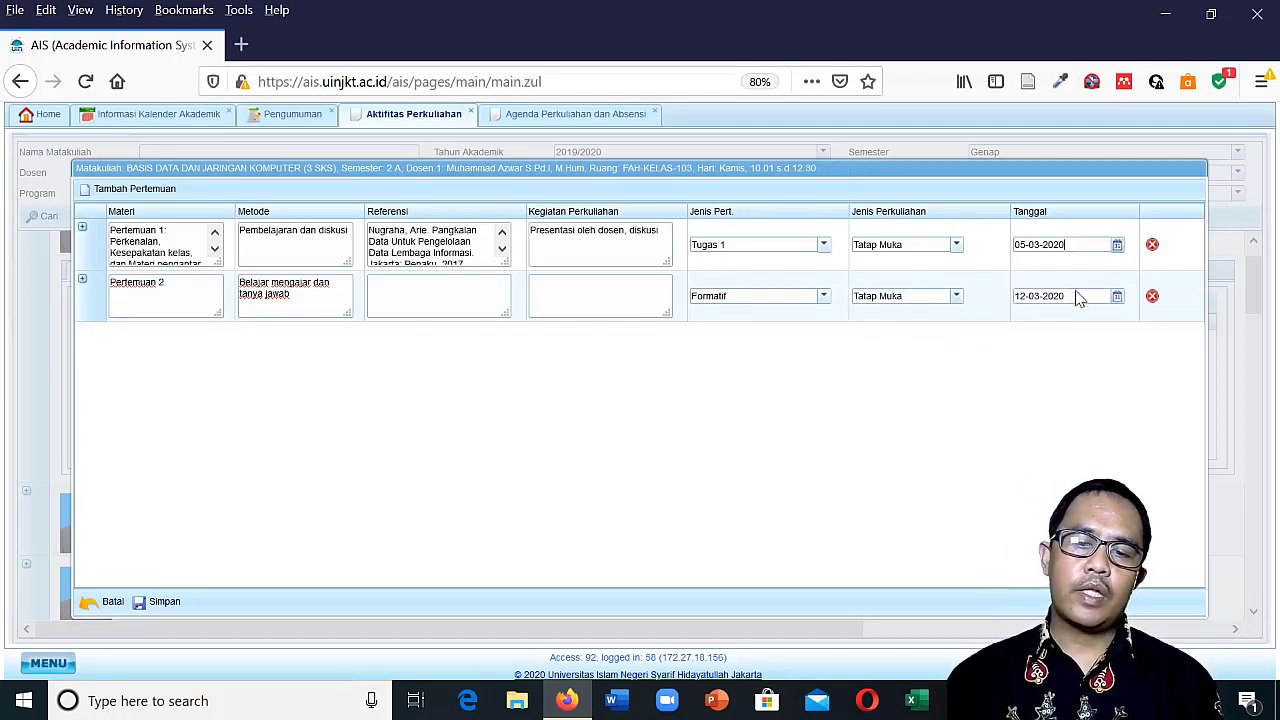
left_click(128, 189)
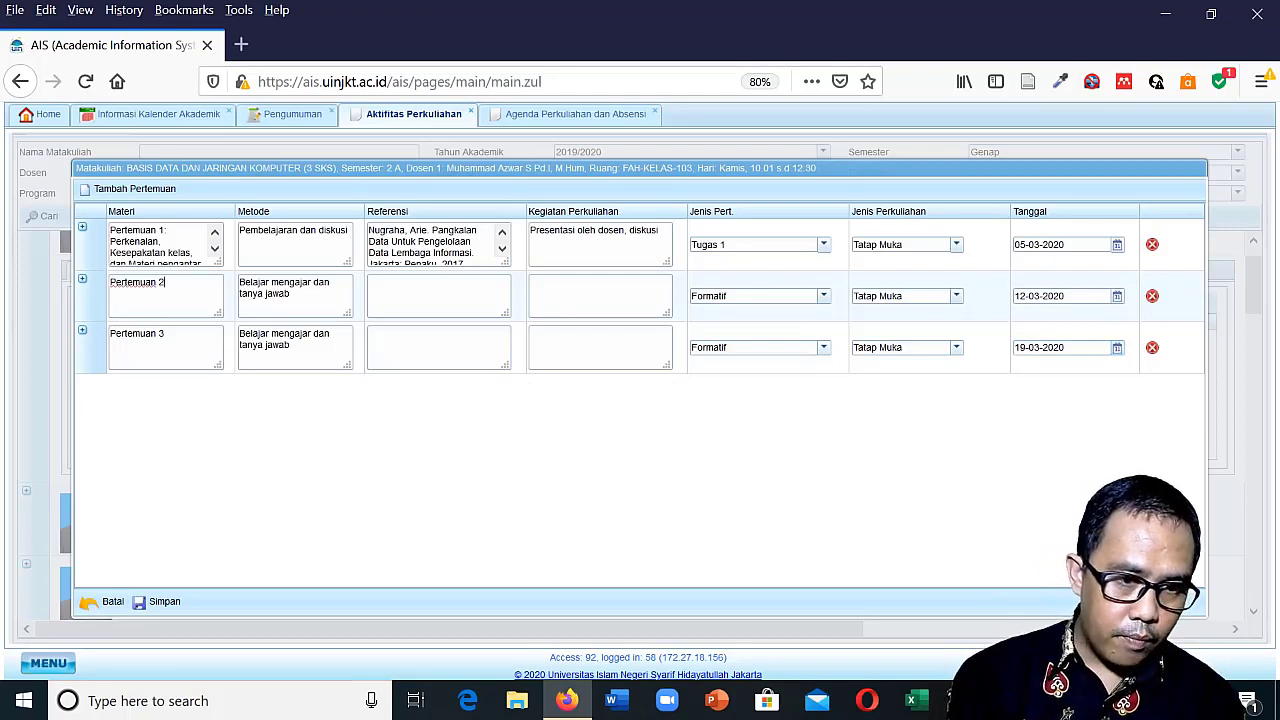
Look at meeting 2's File Perkuliahan, Catatan/Uraian and Tugas Mandiri sections, and cancel the agenda edits without saving.
left_click(83, 281)
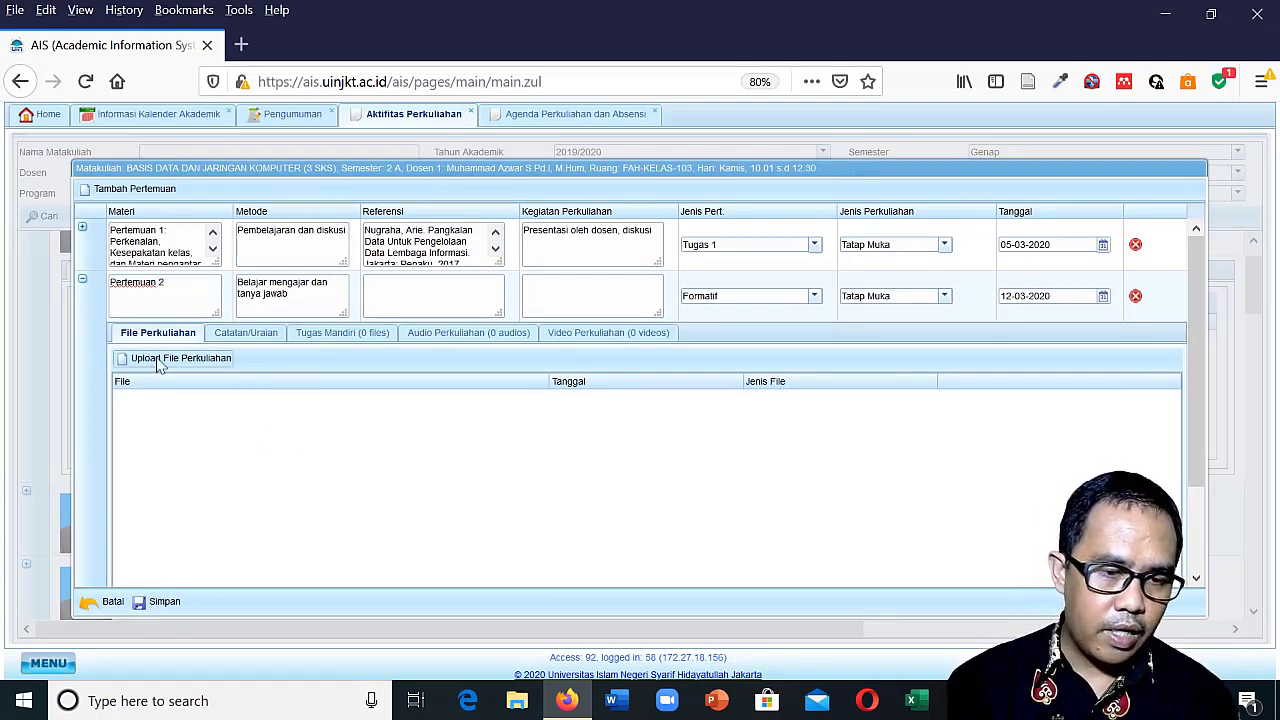
left_click(242, 333)
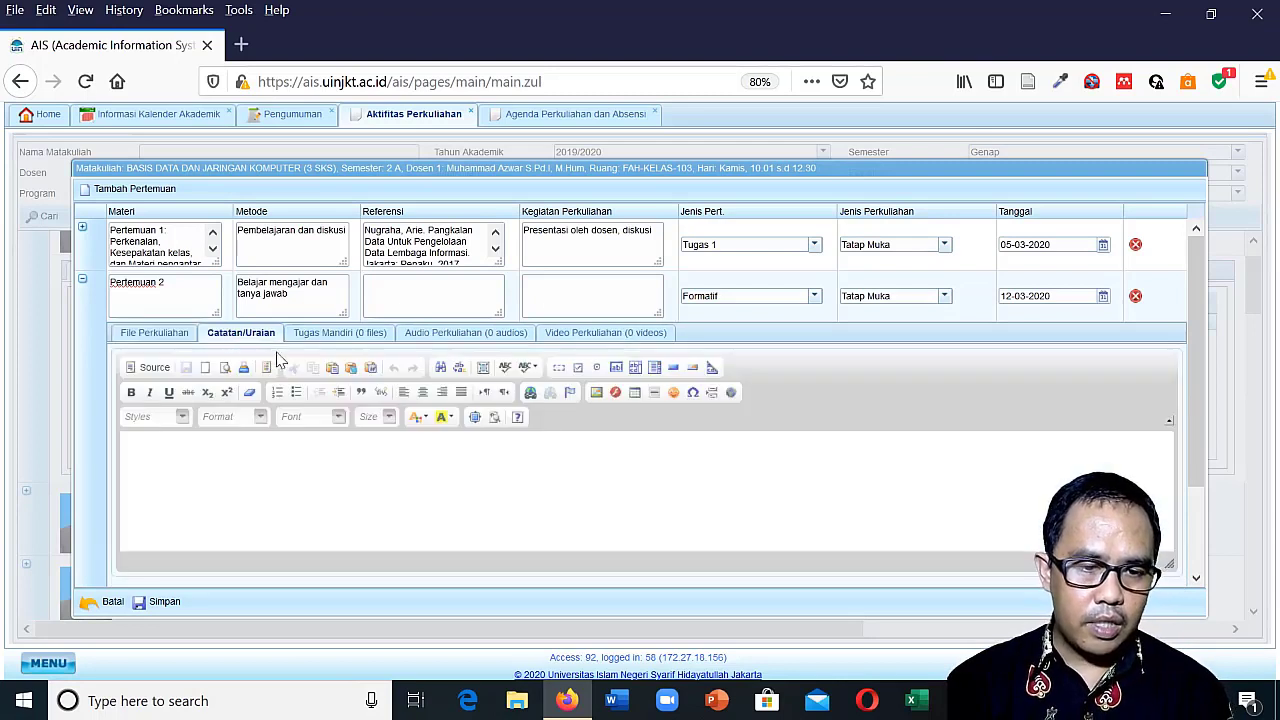
left_click(340, 334)
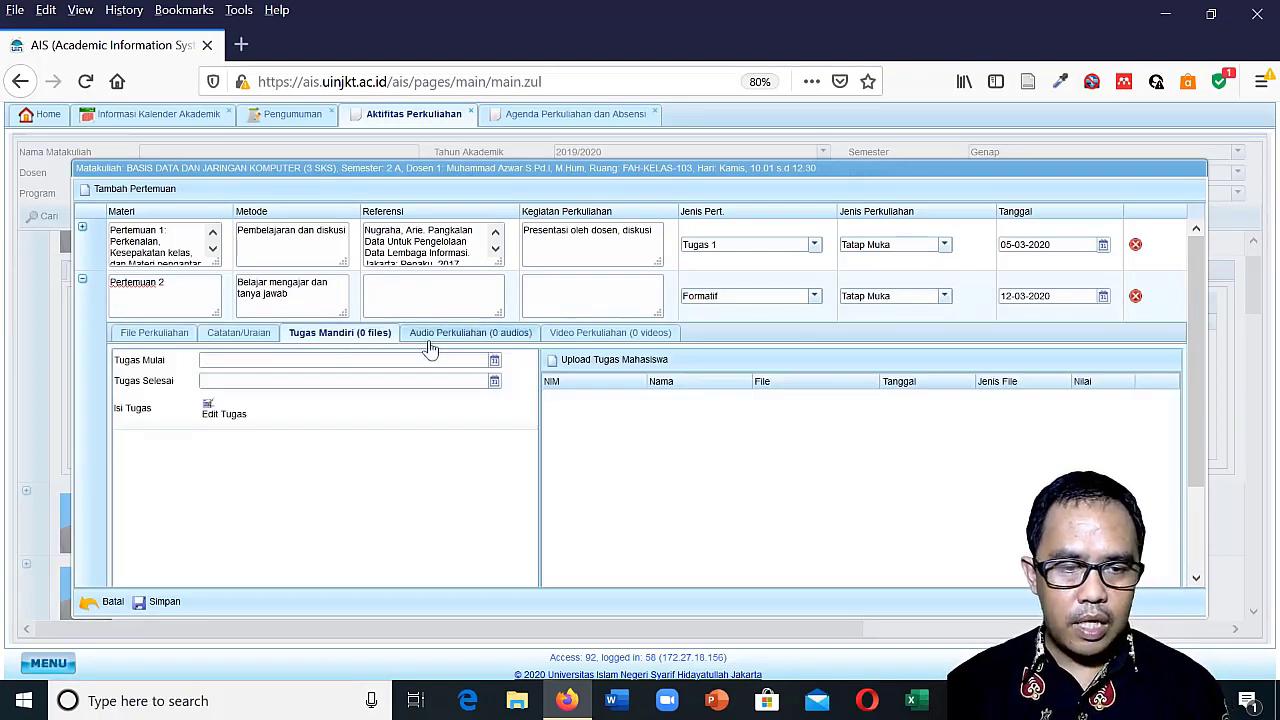
left_click(110, 601)
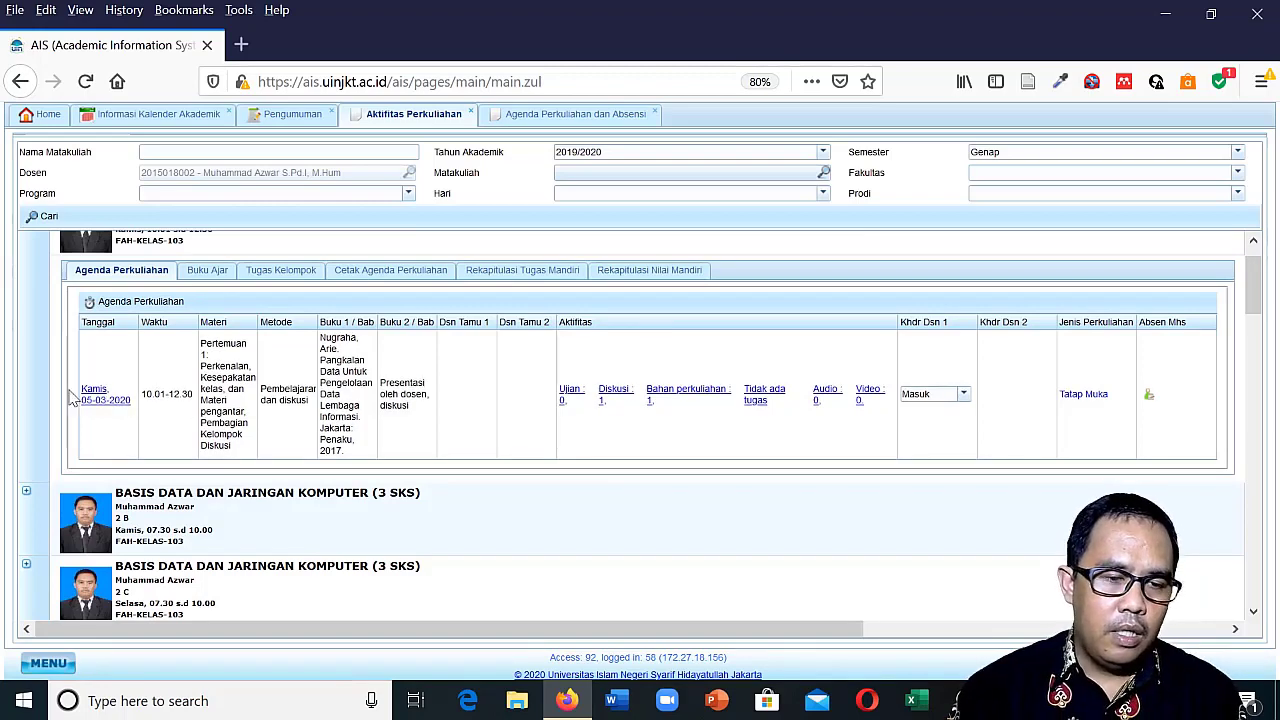
Expand the class 2 D Basis Data dan Jaringan Komputer entry and look through all sessions of its lecture agenda.
scroll(43, 405, "down", 5)
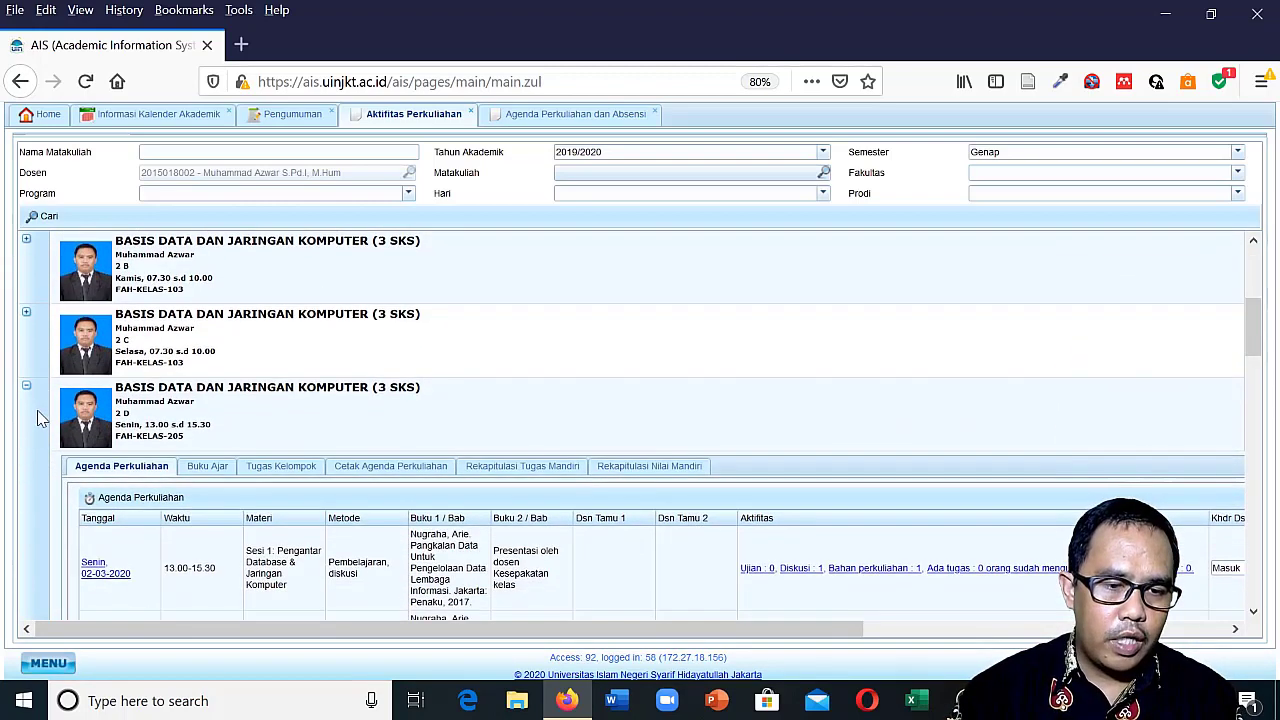
left_click(27, 387)
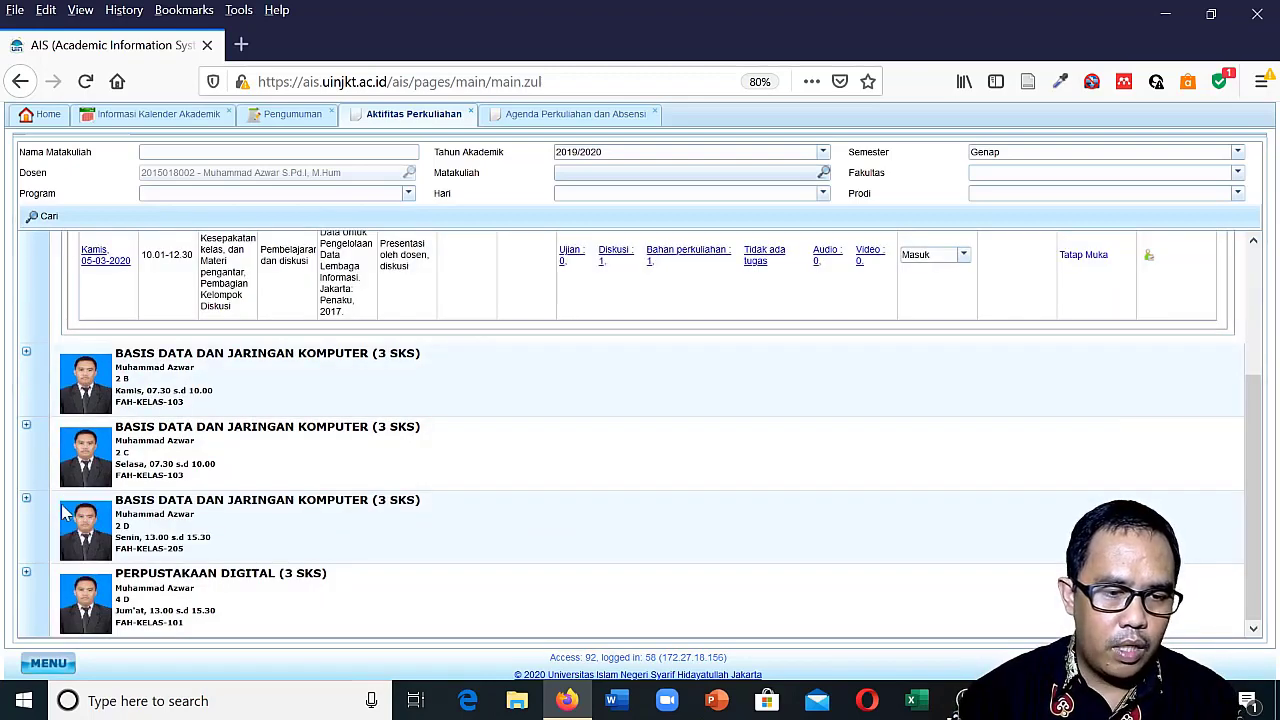
left_click(27, 499)
scroll(225, 562, "down", 5)
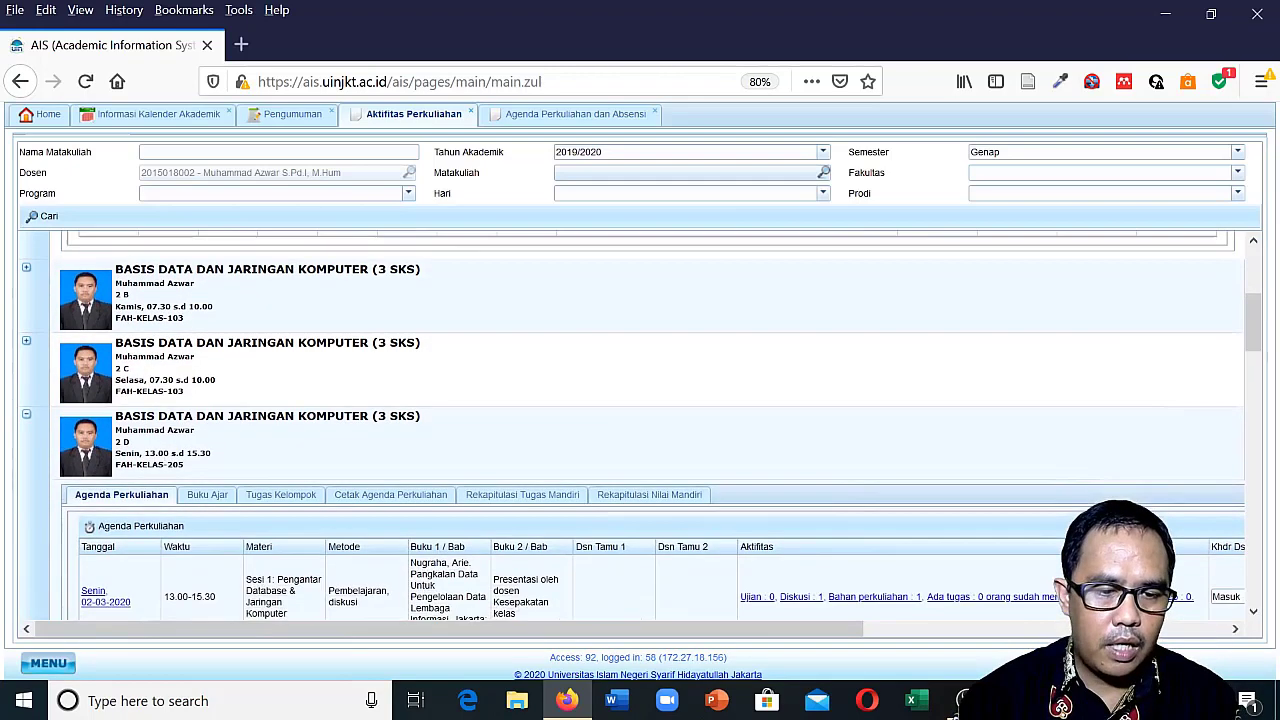
scroll(285, 492, "down", 10)
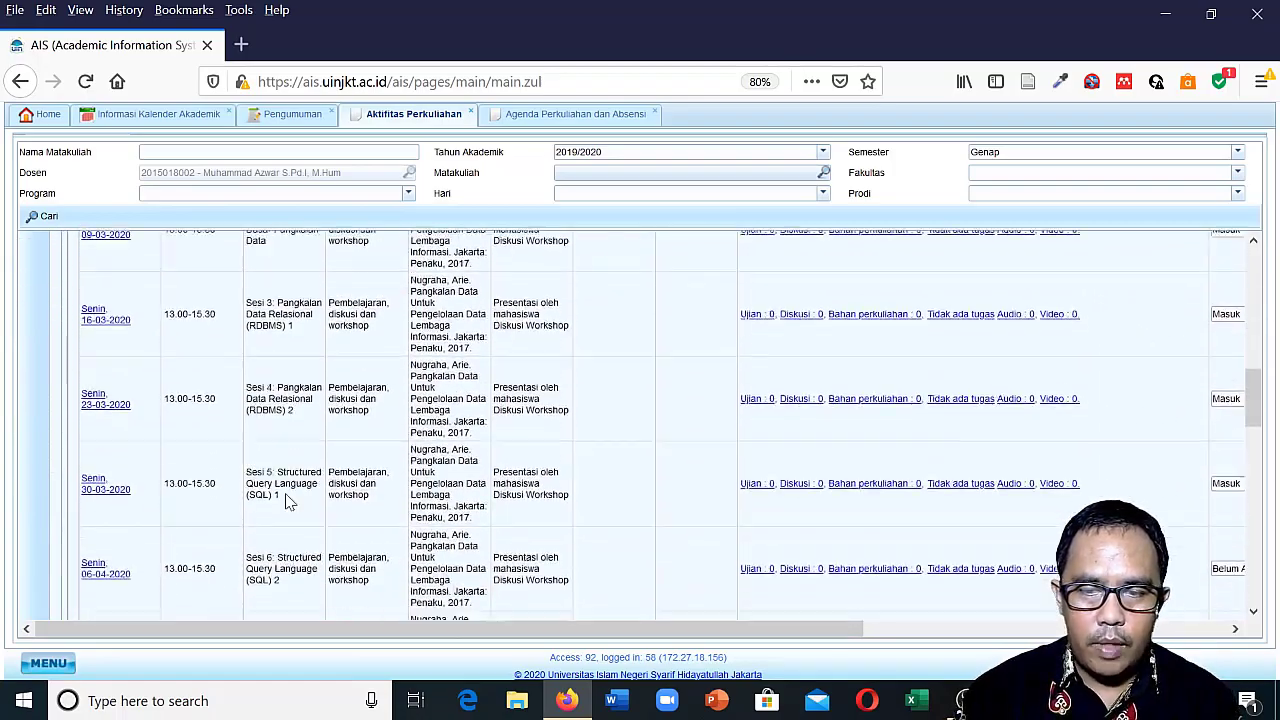
scroll(285, 492, "up", 10)
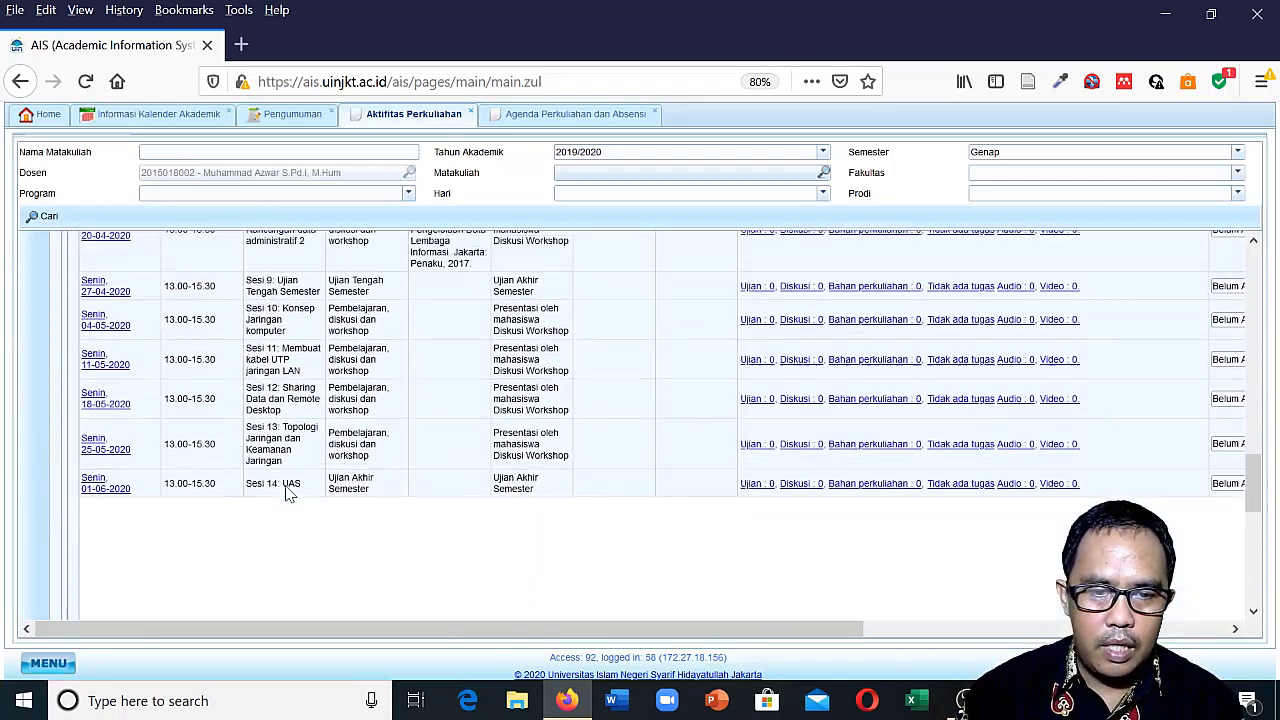
scroll(285, 492, "up", 2)
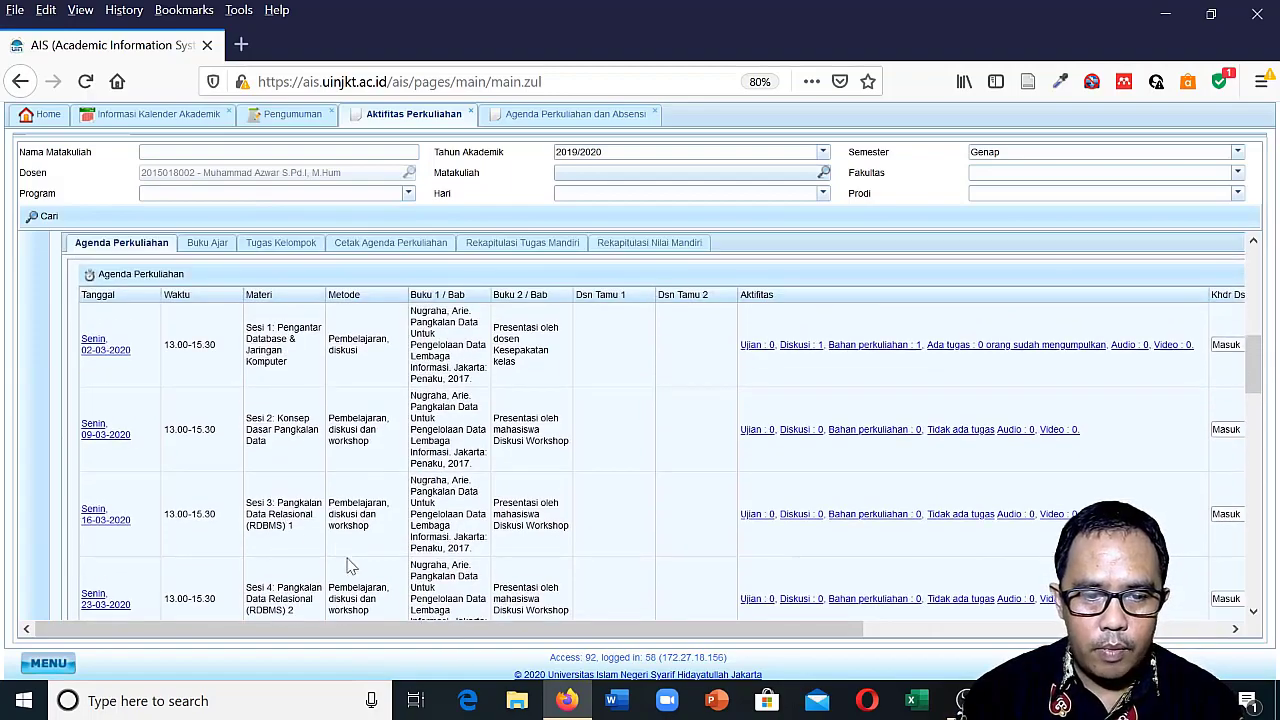
Inspect the remaining columns of the class 2 D agenda, collapse its entry and return to the class 2 A agenda.
left_click_drag(420, 630, 735, 632)
left_click_drag(843, 636, 517, 660)
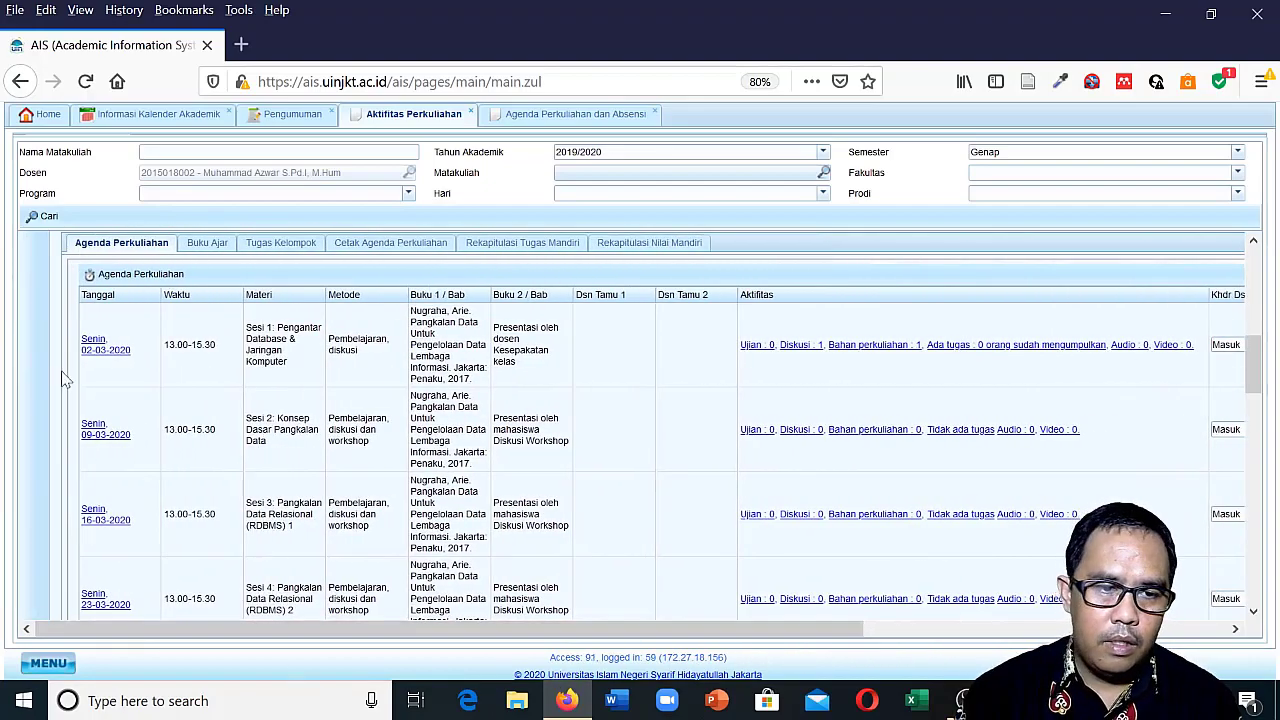
scroll(30, 393, "up", 2)
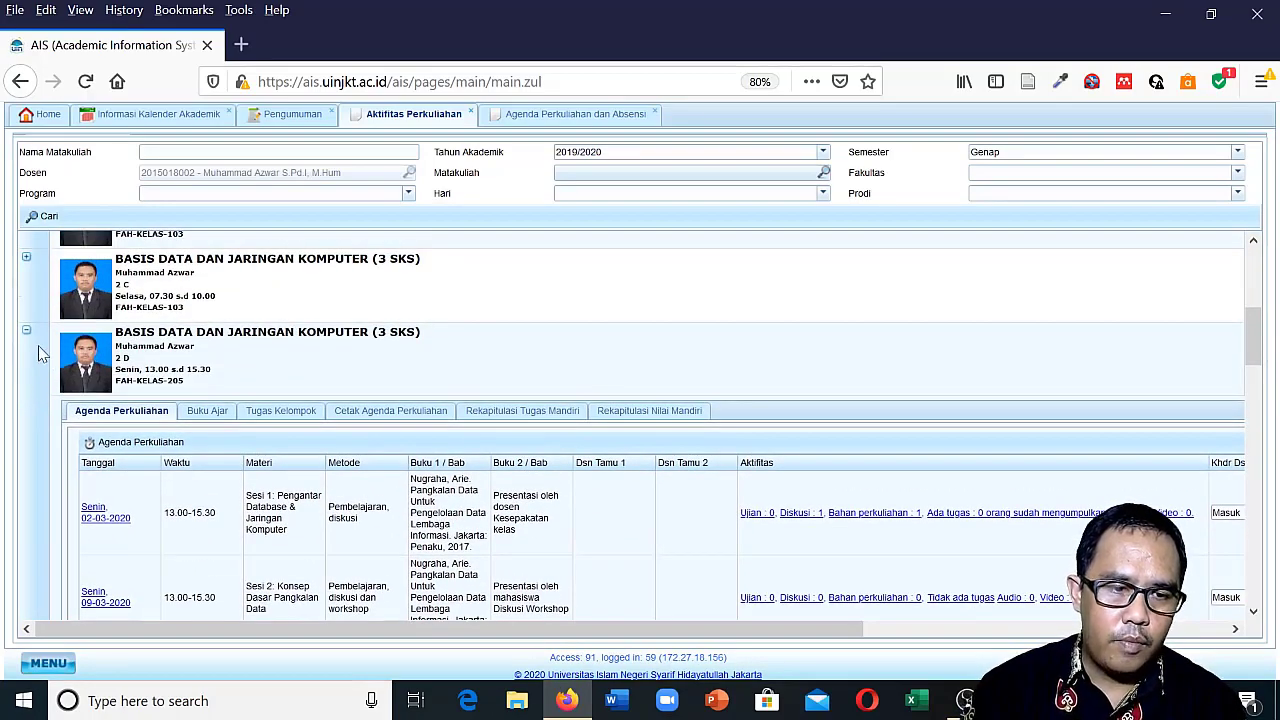
left_click(30, 337)
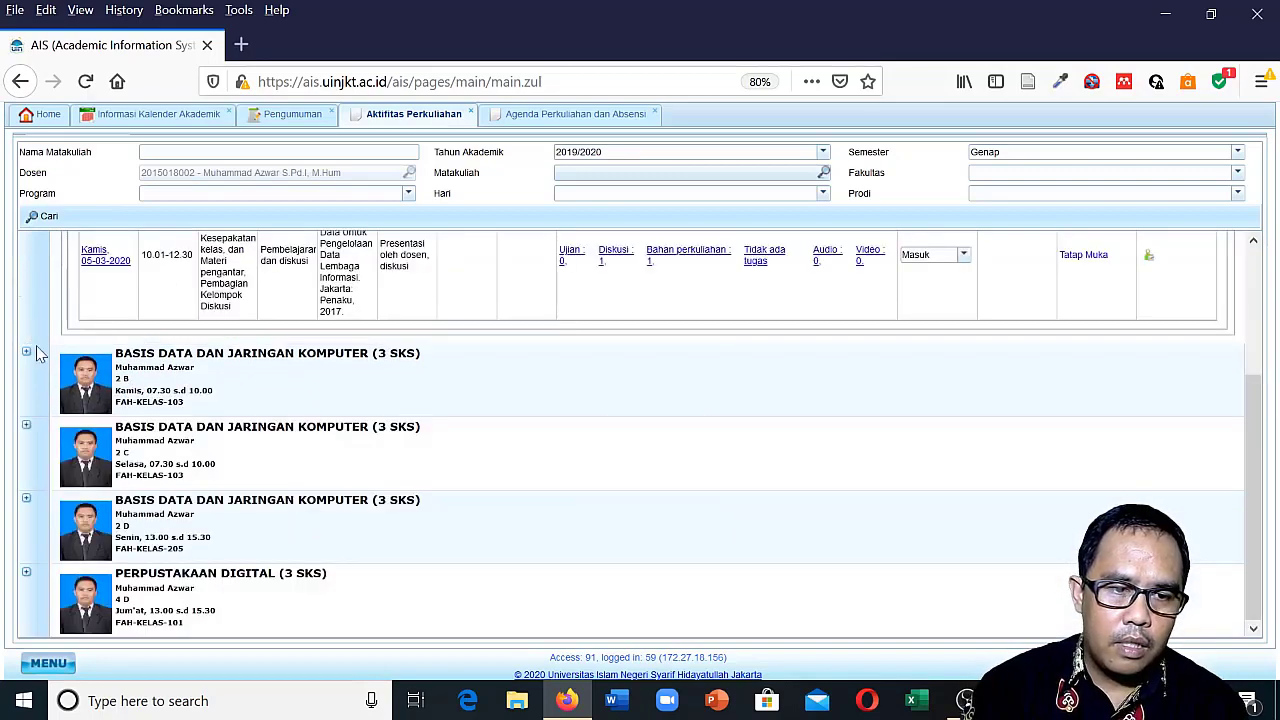
scroll(88, 377, "up", 1)
scroll(88, 377, "up", 2)
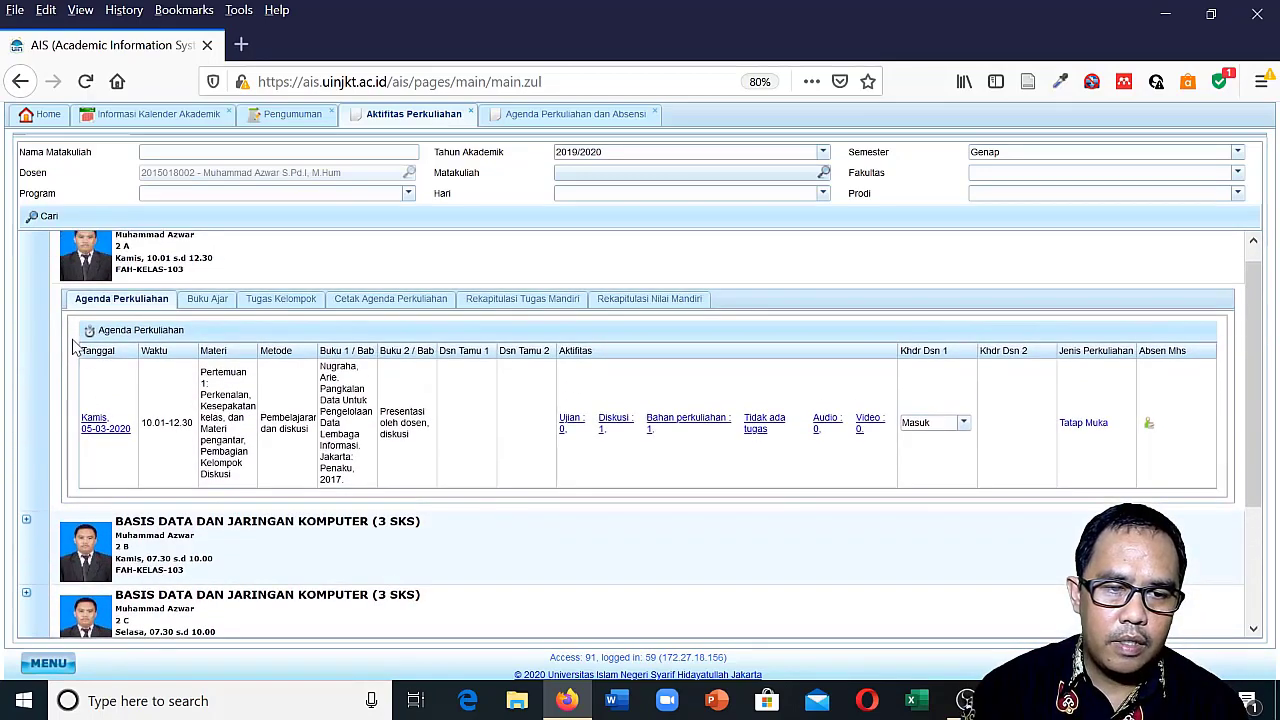
In Agenda Perkuliahan dan Absensi, expand the Monday class 2 D to view its per-meeting student attendance at 90% page zoom.
left_click(545, 116)
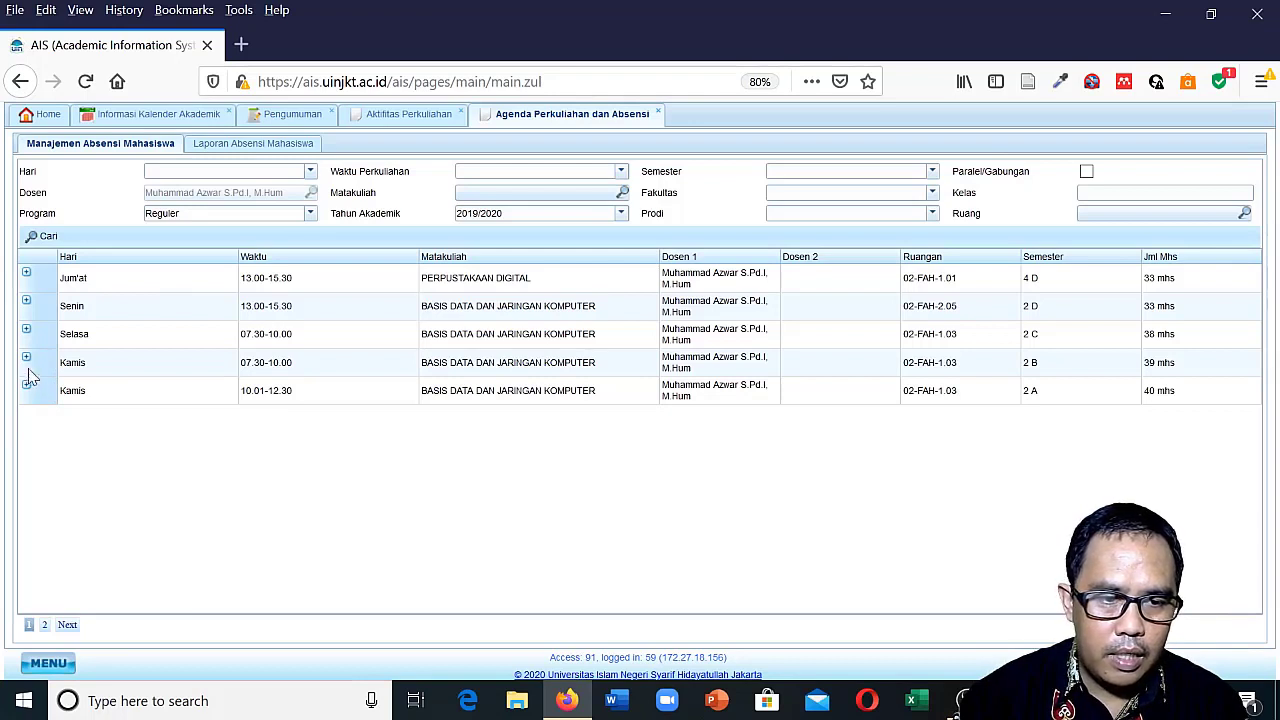
left_click(28, 301)
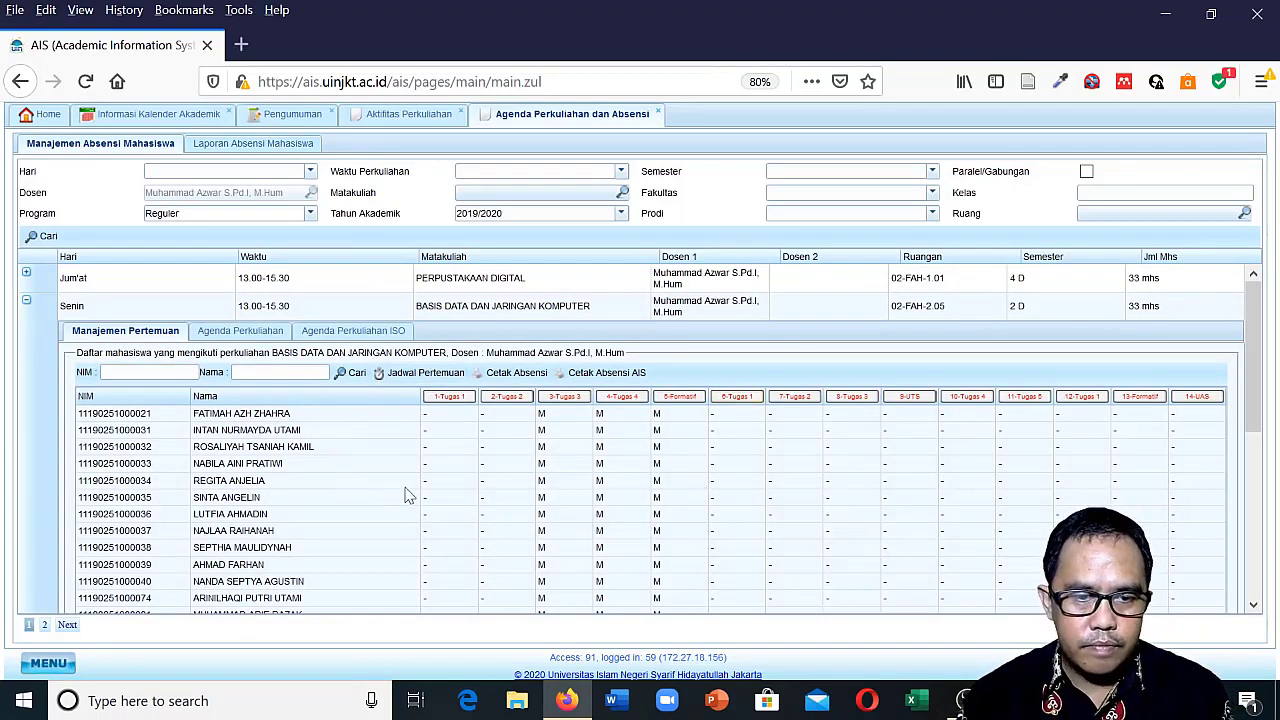
key("ctrl+plus")
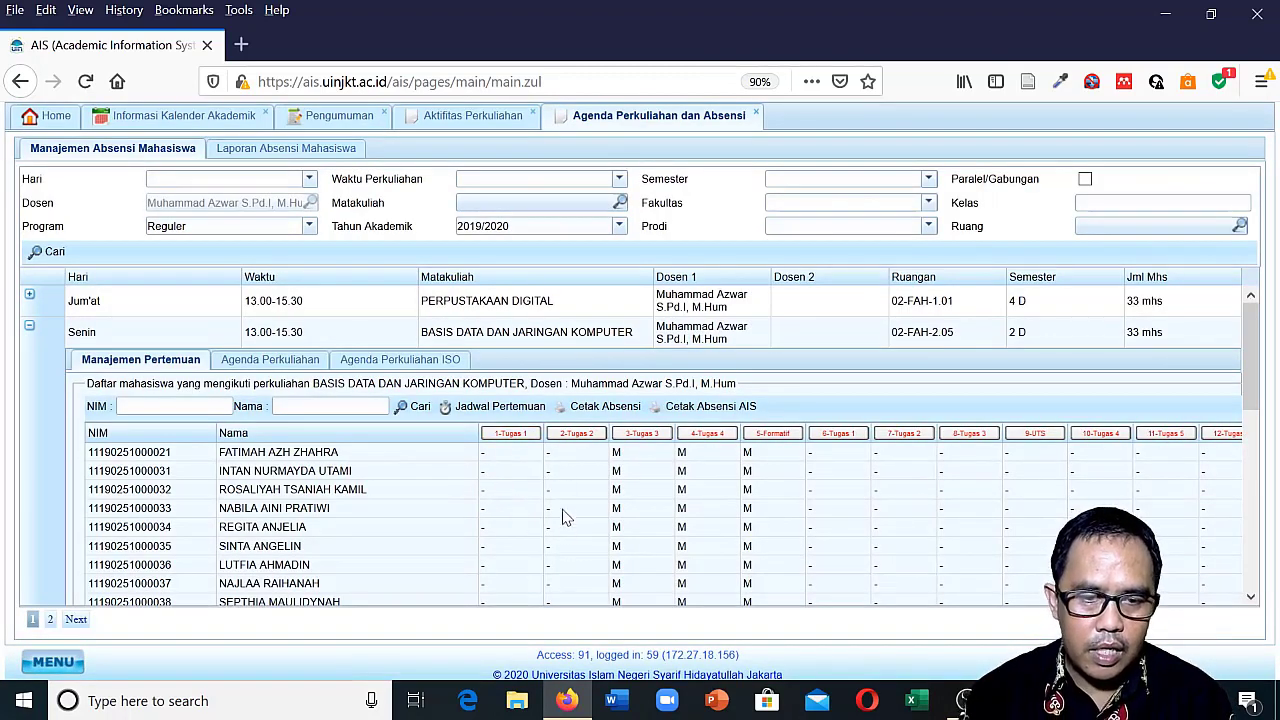
scroll(547, 506, "down", 2)
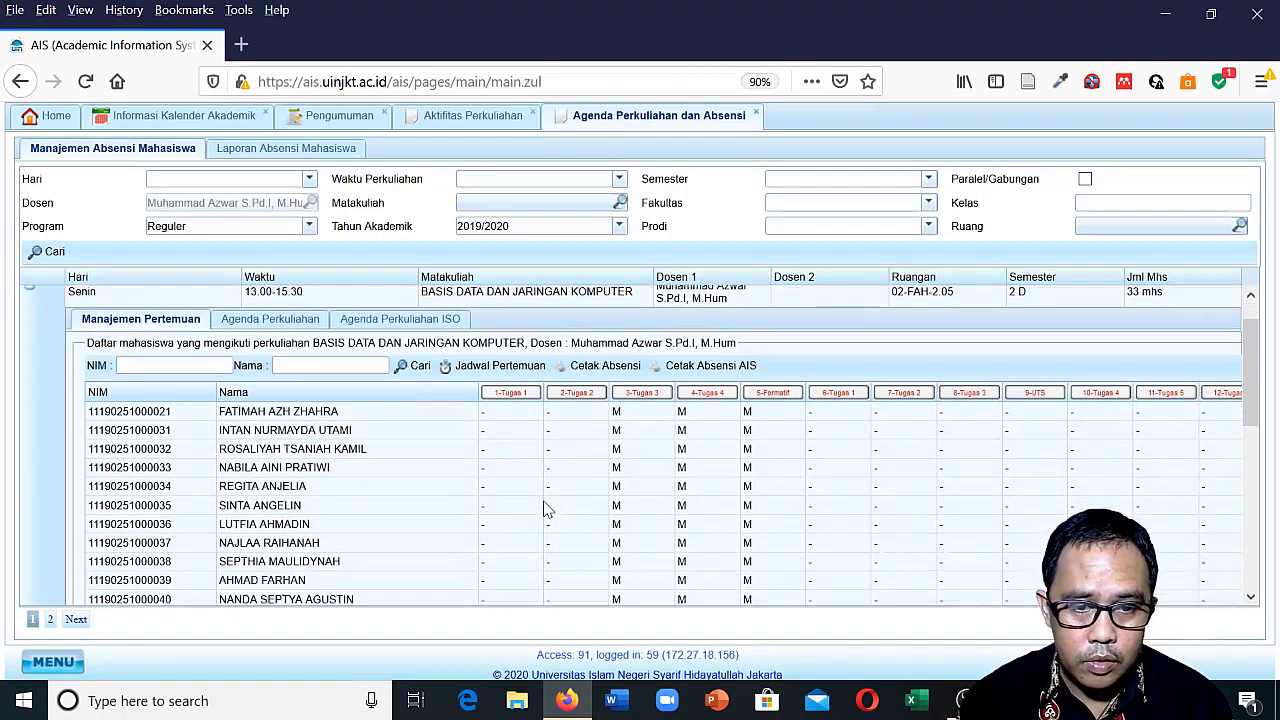
scroll(547, 506, "up", 2)
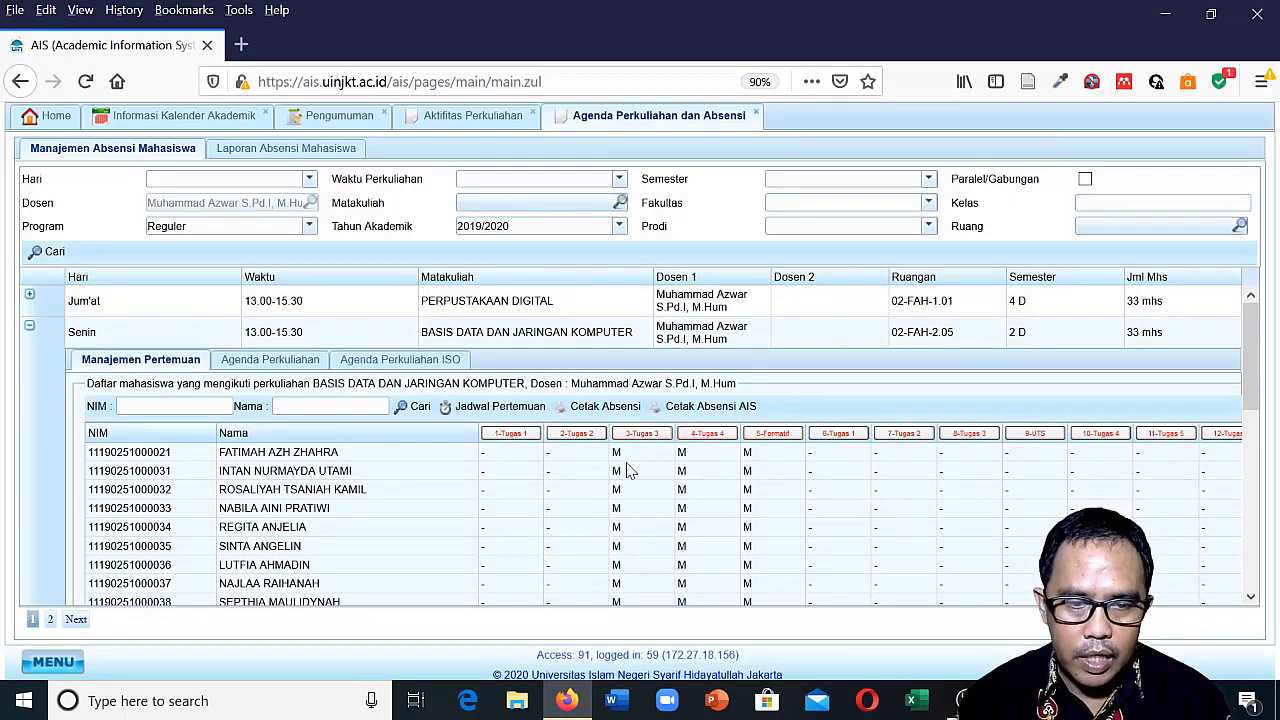
Examine the attendance marks of all students on page 1 of the class 2 D list.
scroll(630, 462, "down", 5)
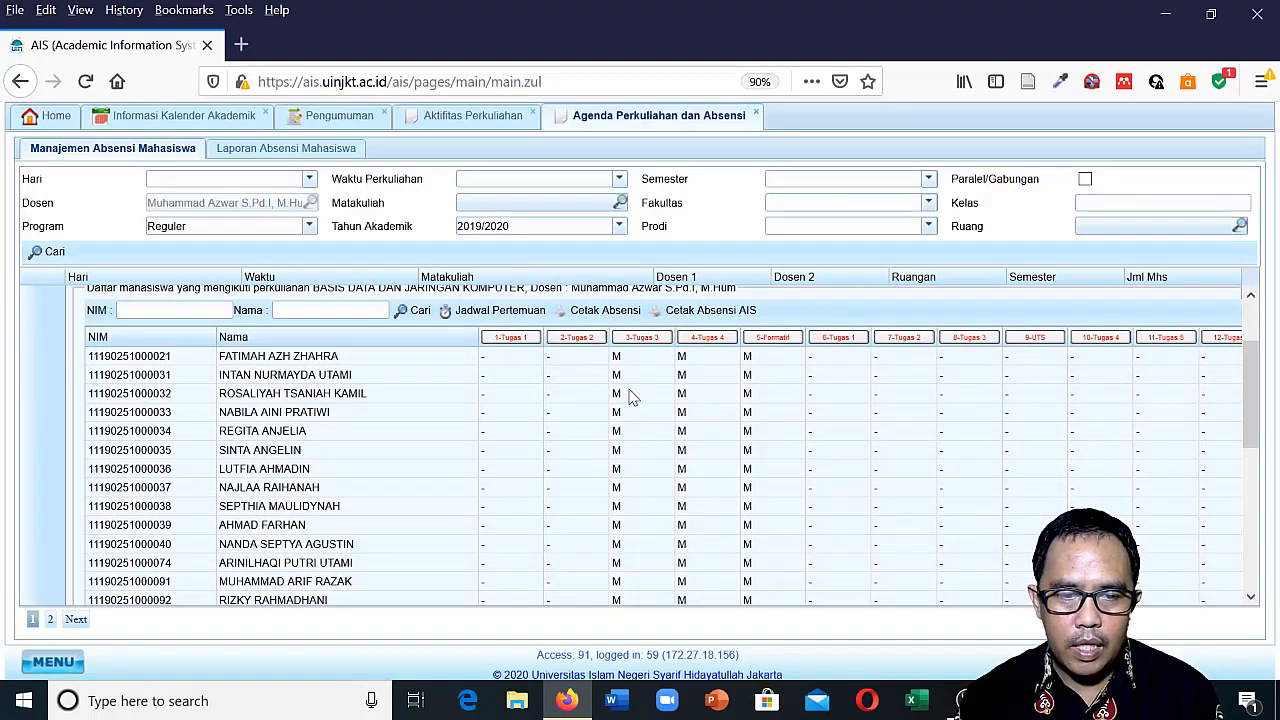
scroll(630, 405, "down", 3)
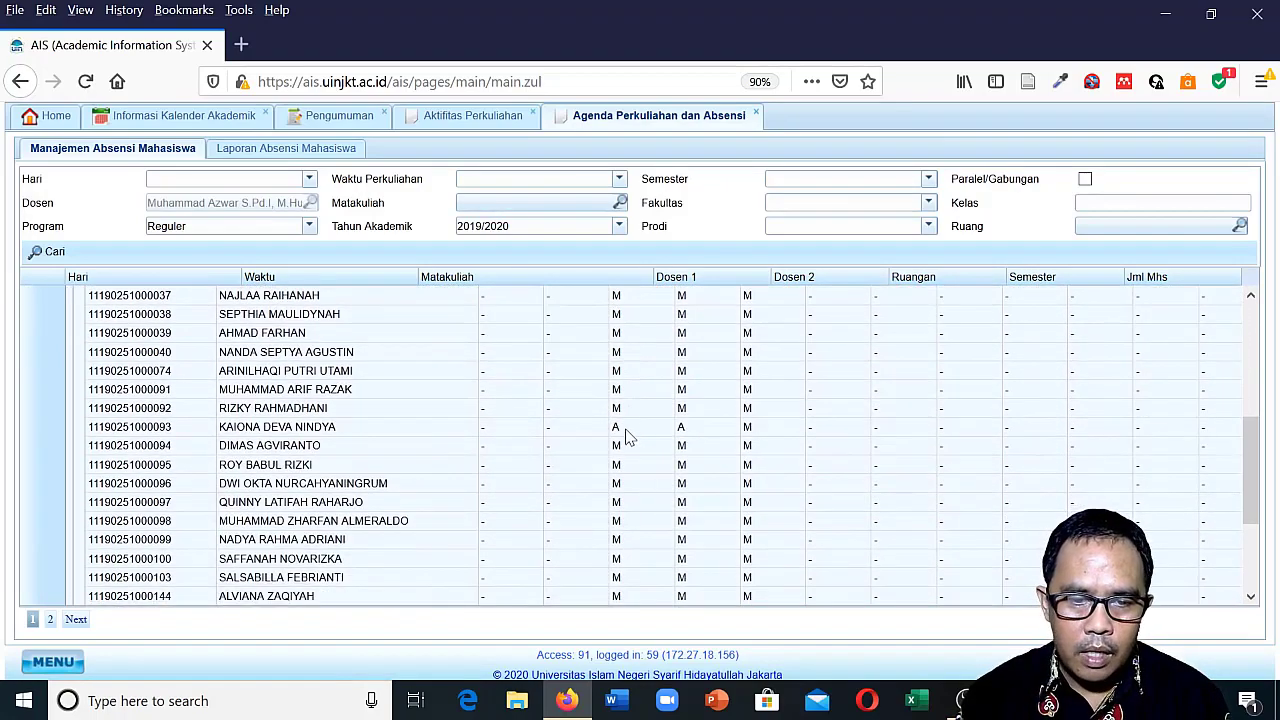
scroll(628, 420, "up", 3)
scroll(622, 440, "down", 3)
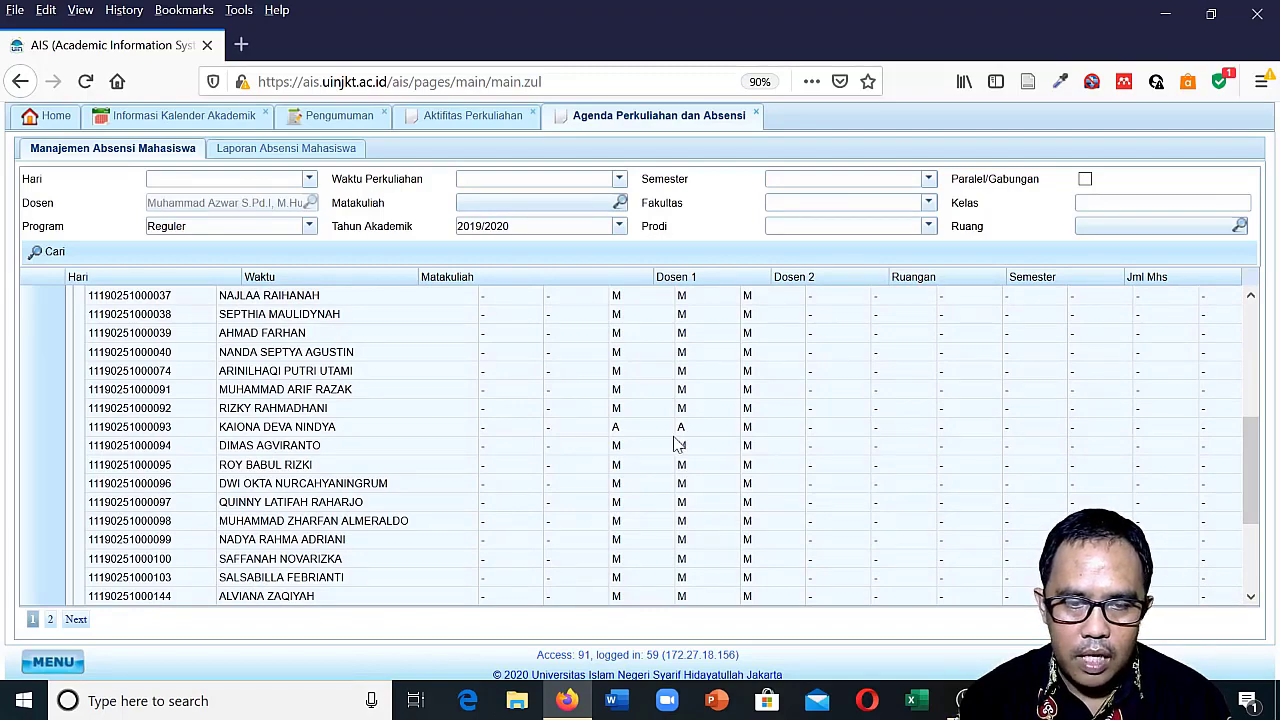
scroll(670, 484, "down", 5)
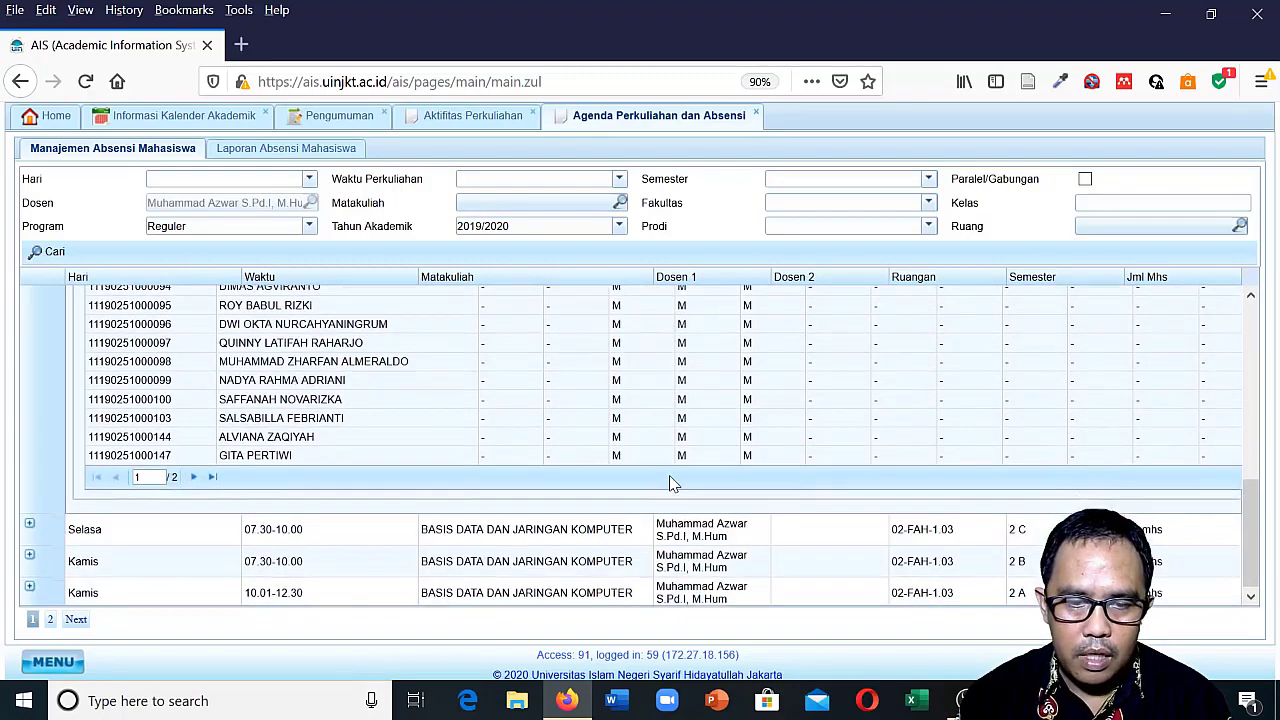
scroll(670, 482, "up", 2)
scroll(670, 482, "down", 2)
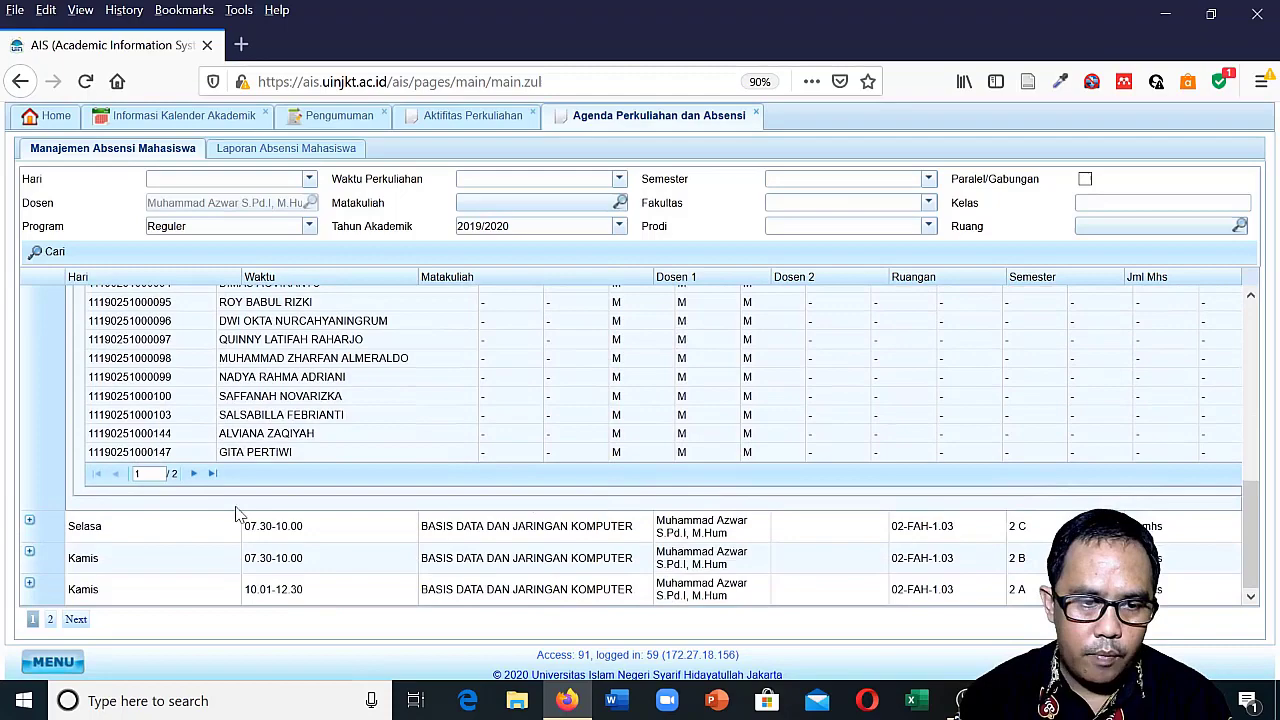
Review the attendance marks on page 2 of the class 2 D list and open the attendance details of meeting 3 (Tugas 3).
left_click(193, 473)
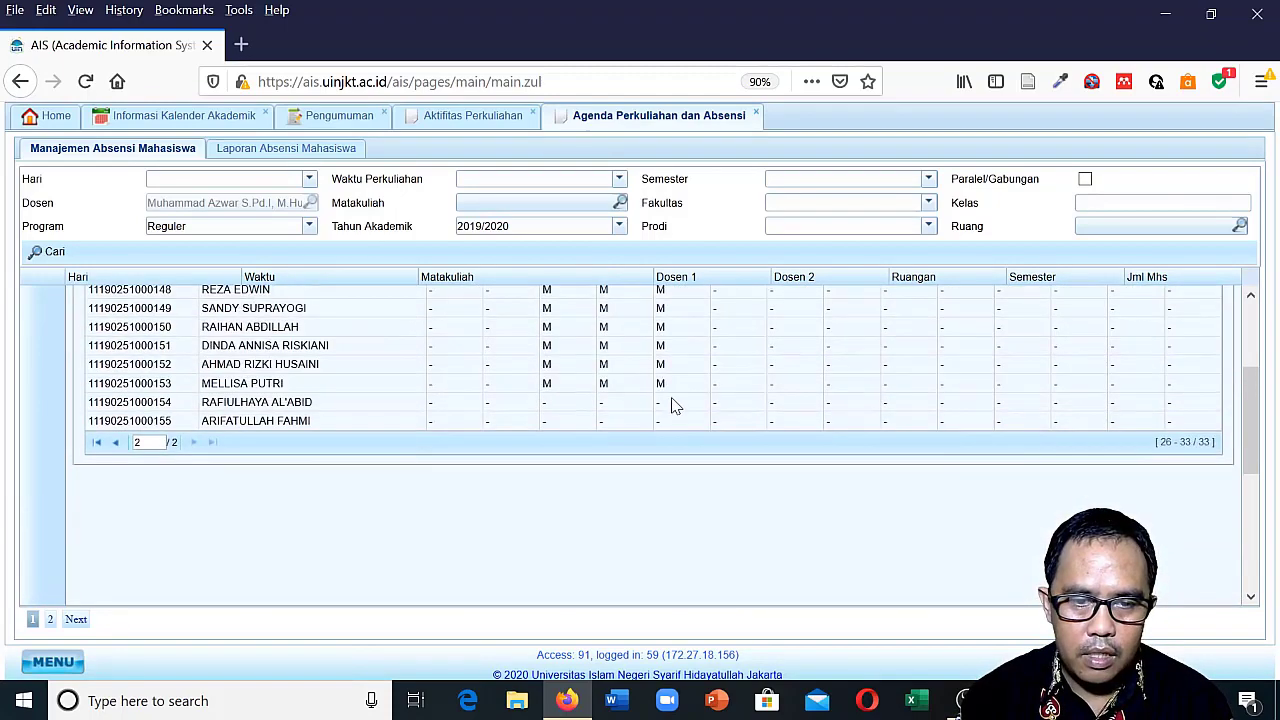
scroll(672, 404, "up", 3)
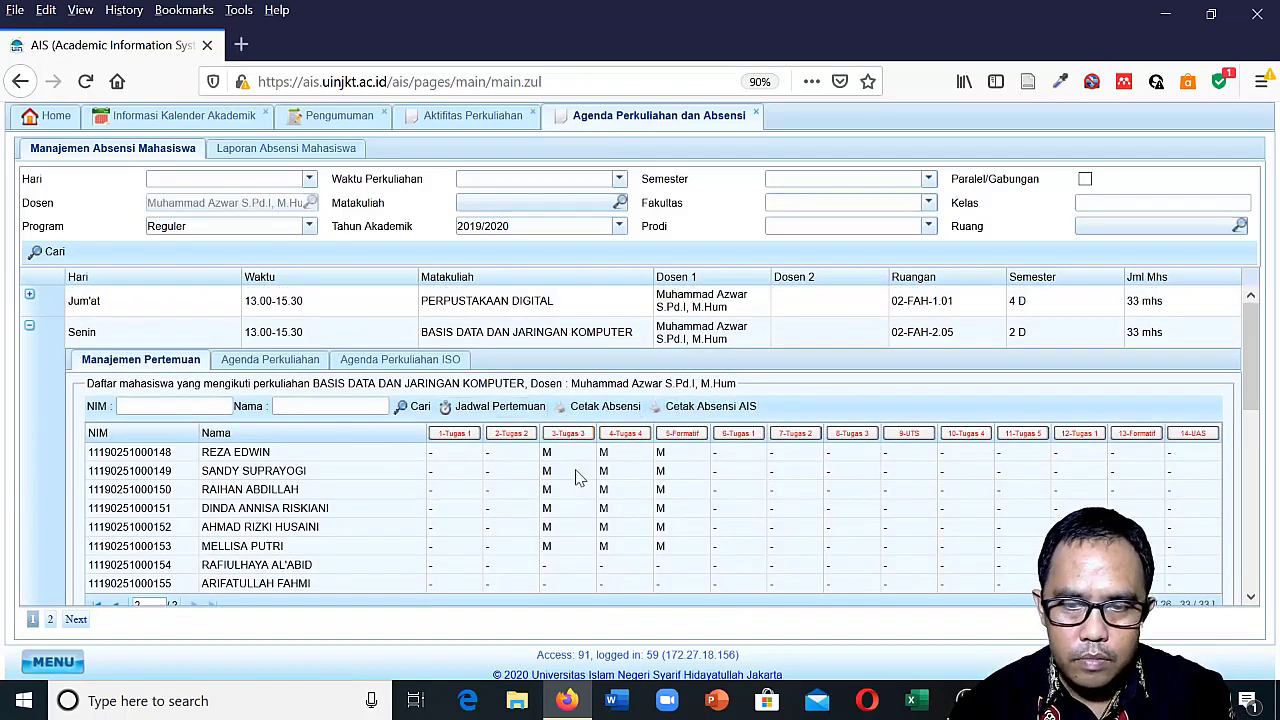
scroll(490, 425, "down", 2)
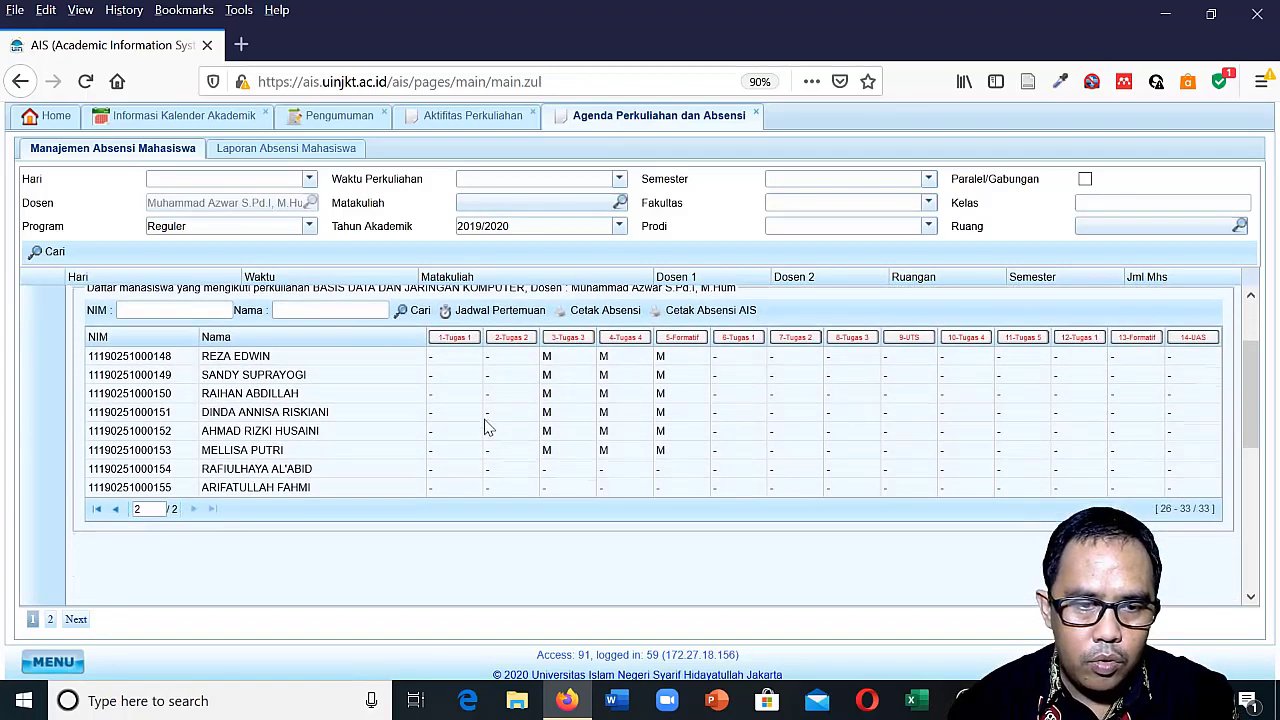
scroll(523, 434, "up", 2)
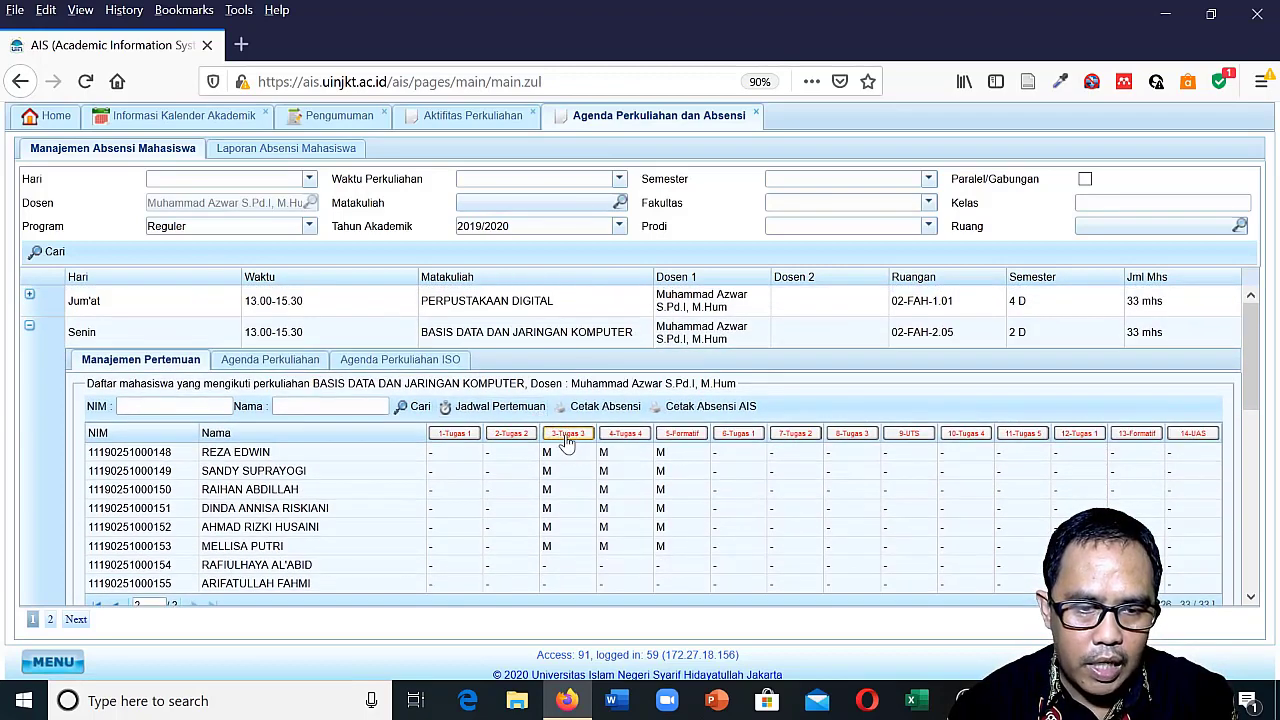
left_click(567, 438)
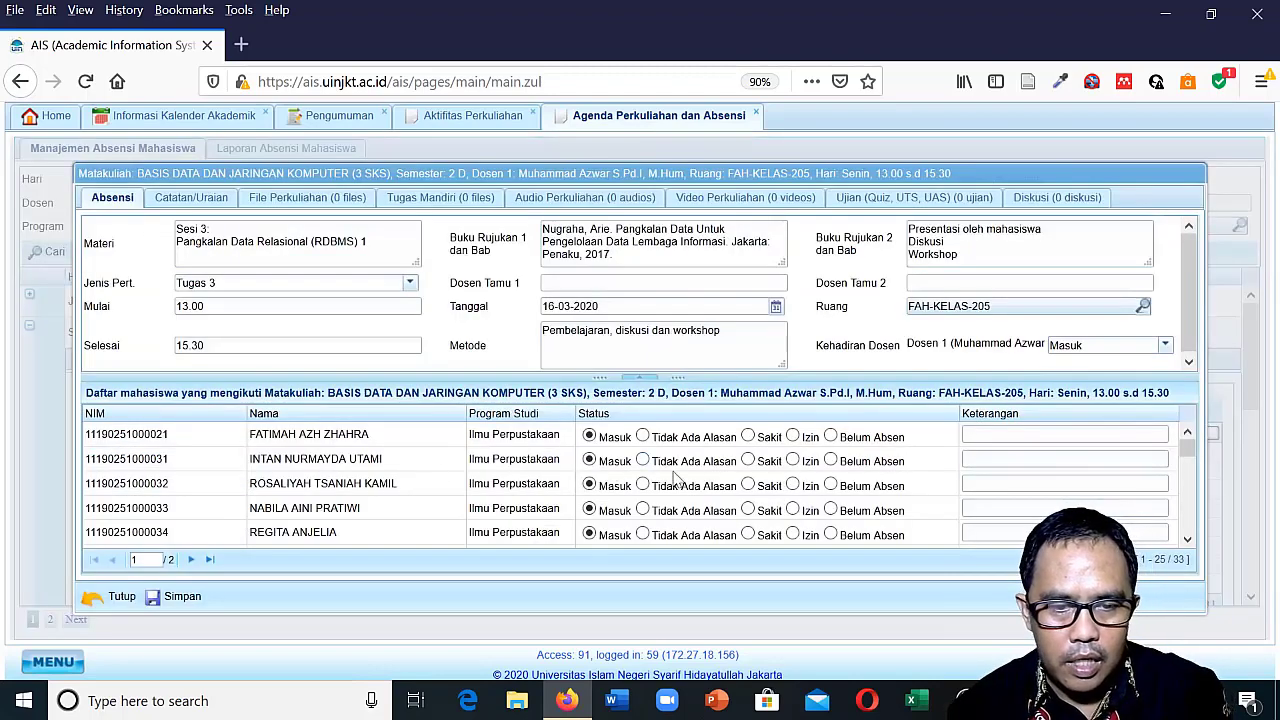
Review the lecturer's attendance and the students' statuses for class 2 D meeting 3, and close the meeting details.
scroll(726, 478, "down", 2)
scroll(727, 480, "up", 2)
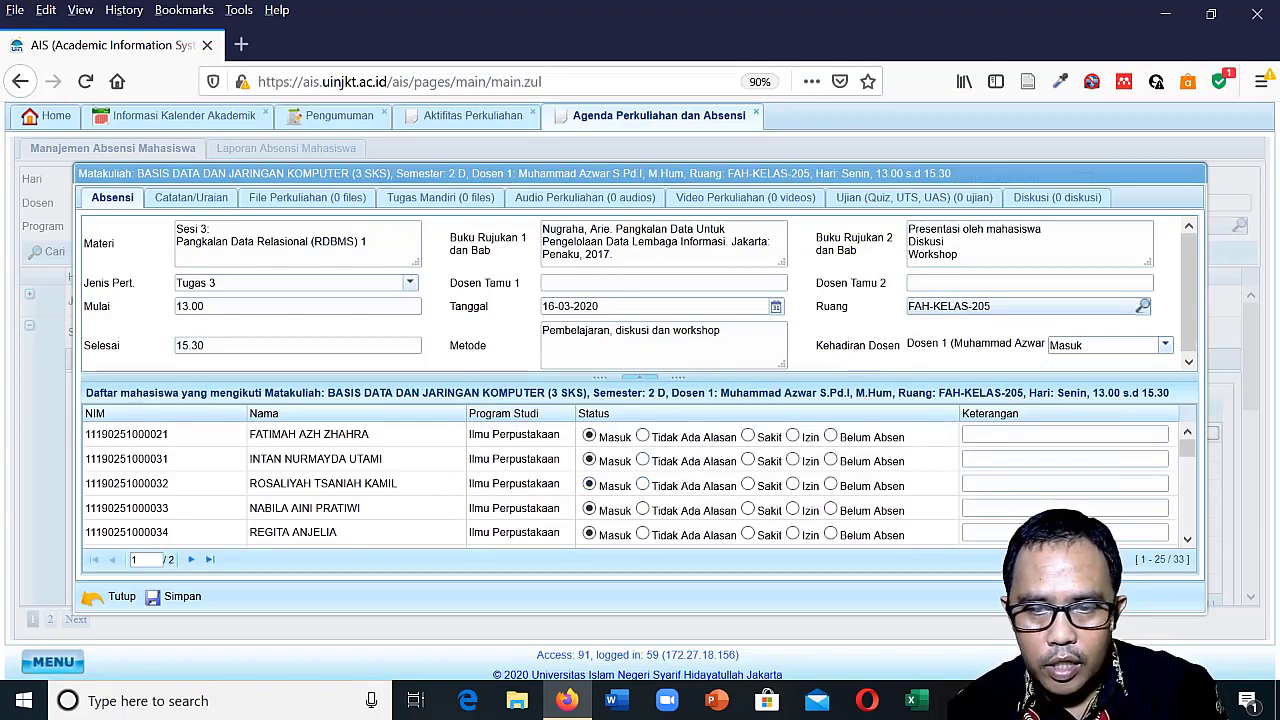
left_click(1164, 347)
left_click(1164, 347)
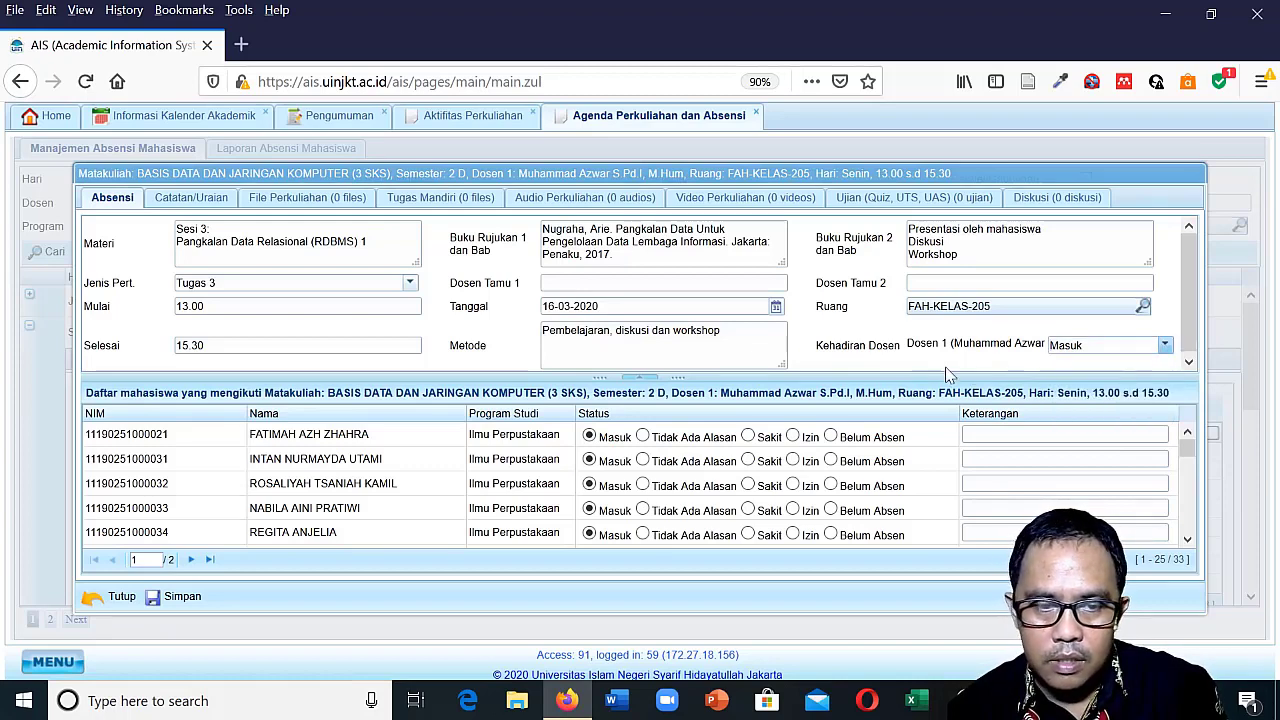
scroll(705, 460, "down", 2)
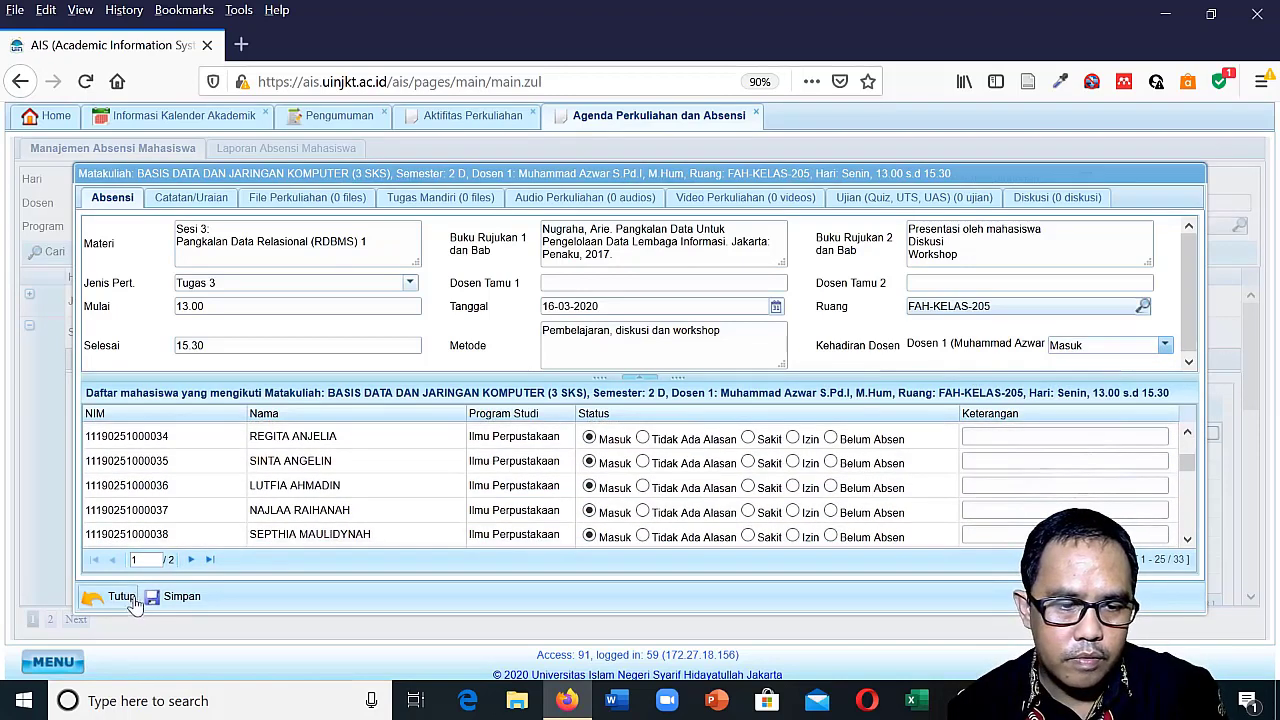
left_click(197, 597)
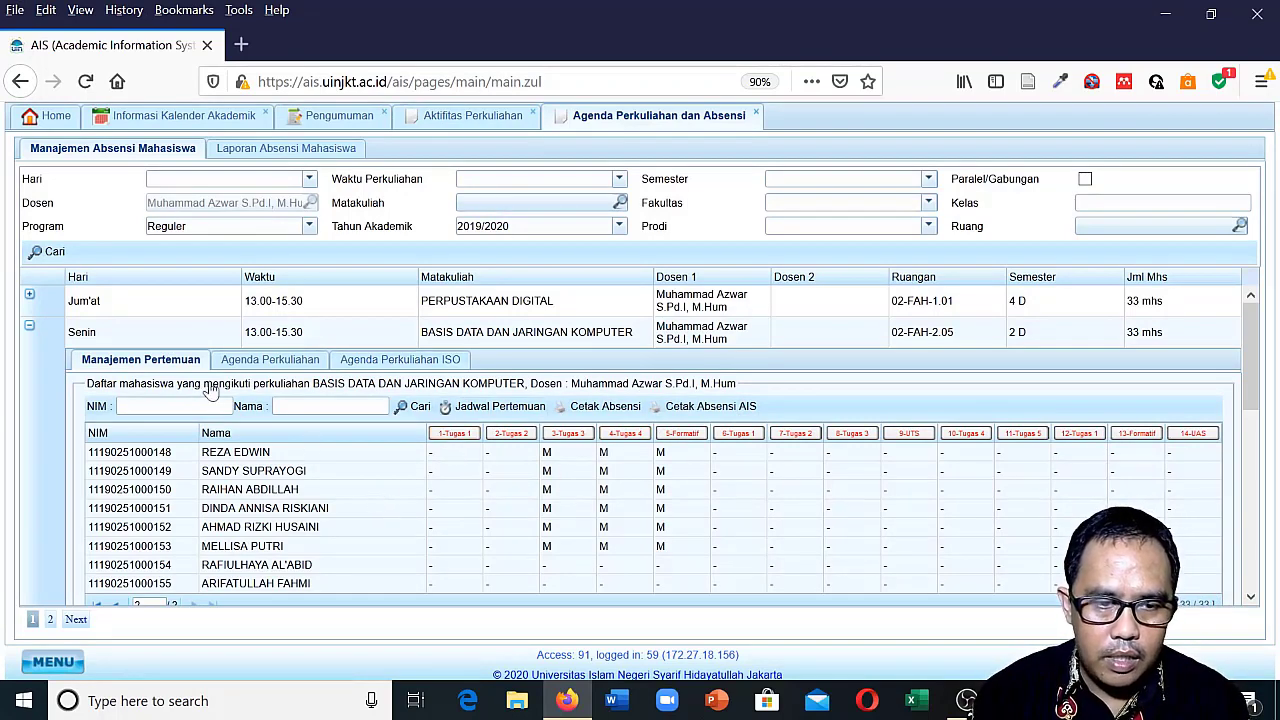
Generate the Cetak Absensi AIS report for class 2 D and examine the students' attendance marks and totals on page 1.
left_click(704, 407)
scroll(683, 427, "down", 2)
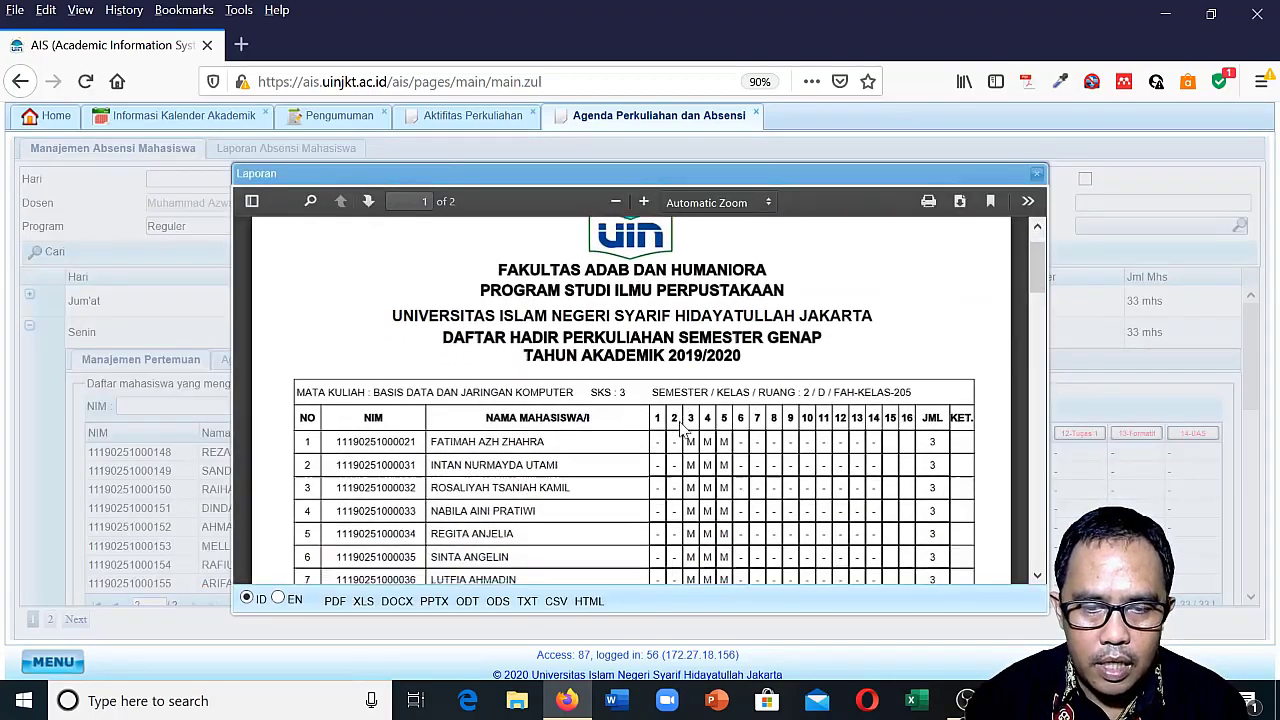
scroll(683, 427, "down", 1)
scroll(688, 405, "down", 5)
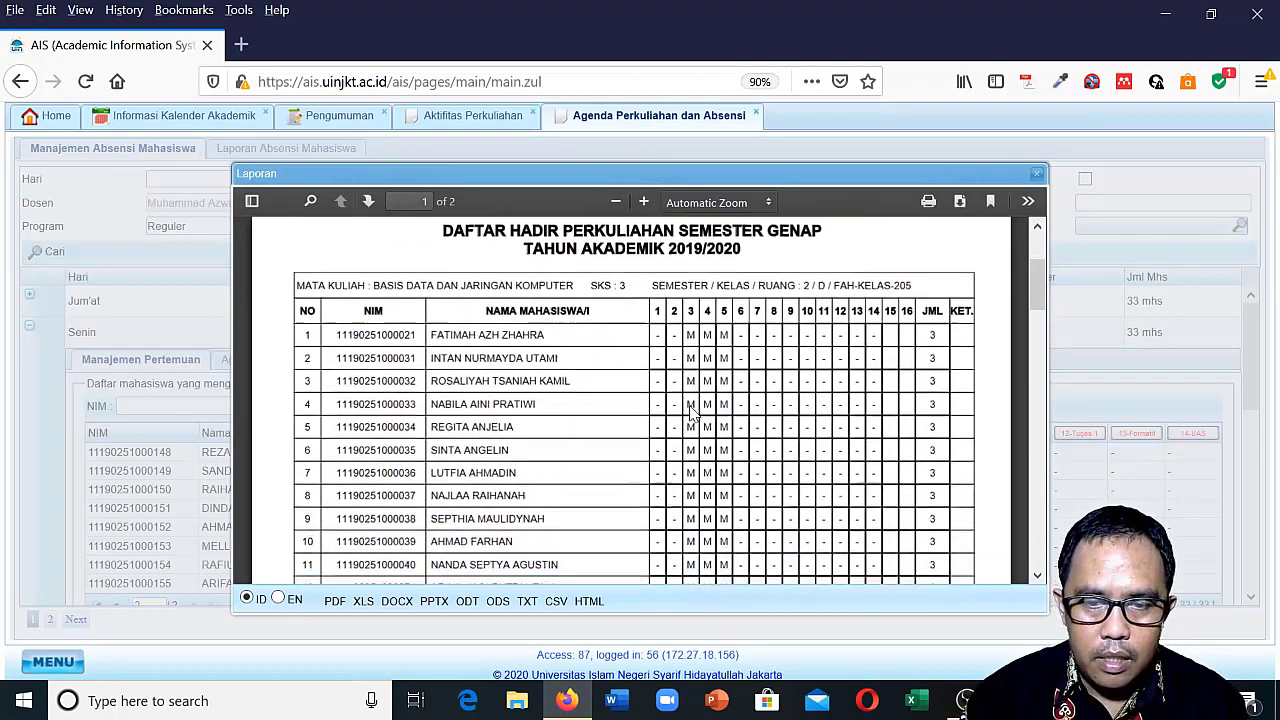
scroll(704, 407, "down", 3)
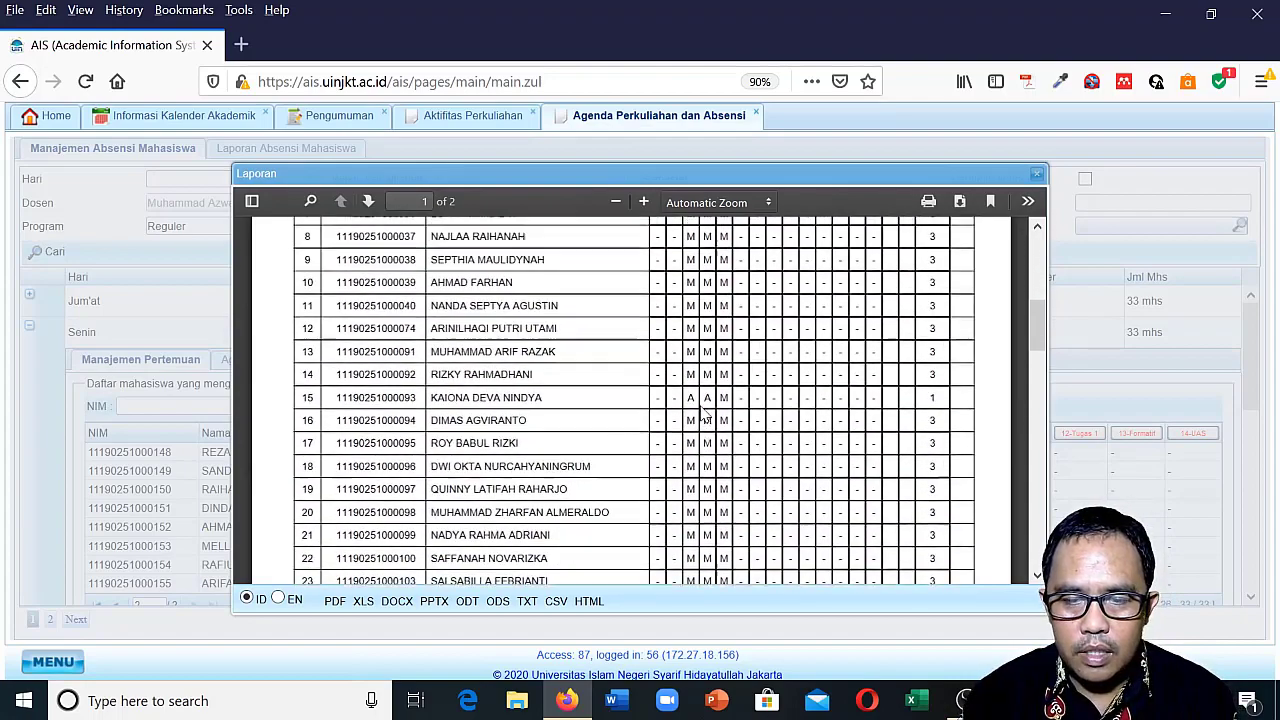
scroll(705, 402, "up", 8)
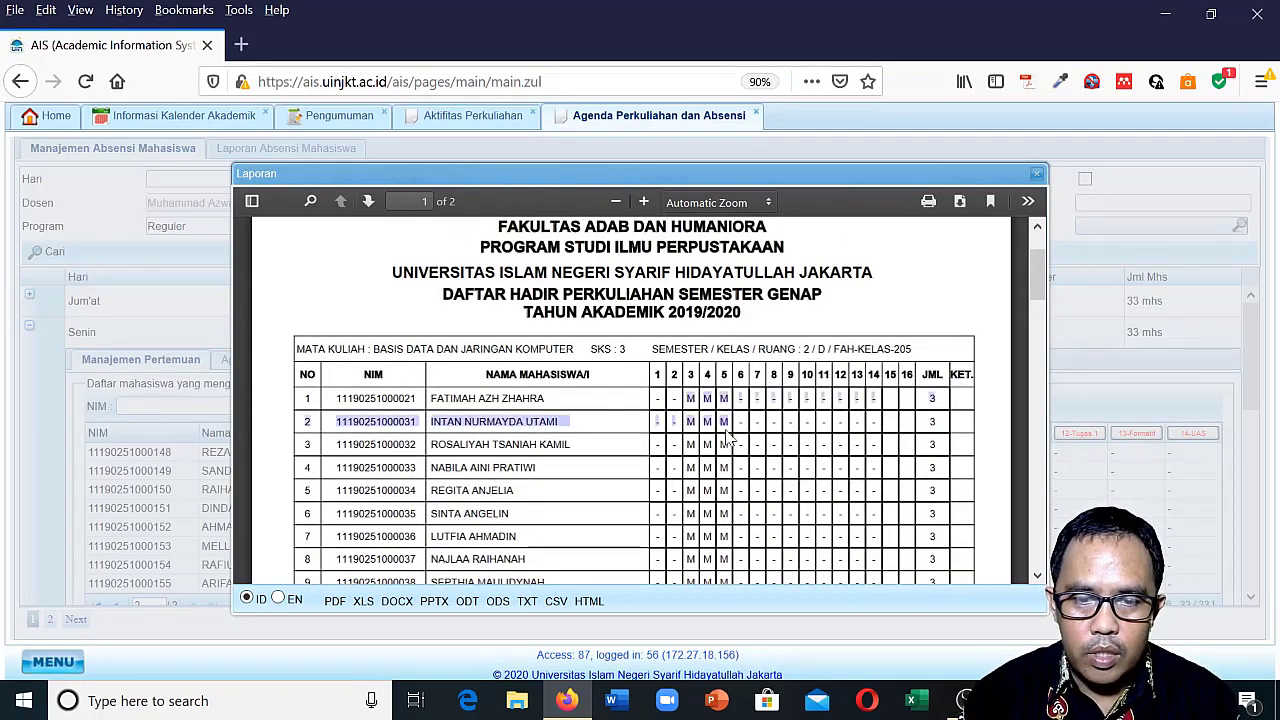
scroll(727, 418, "down", 4)
scroll(735, 444, "down", 4)
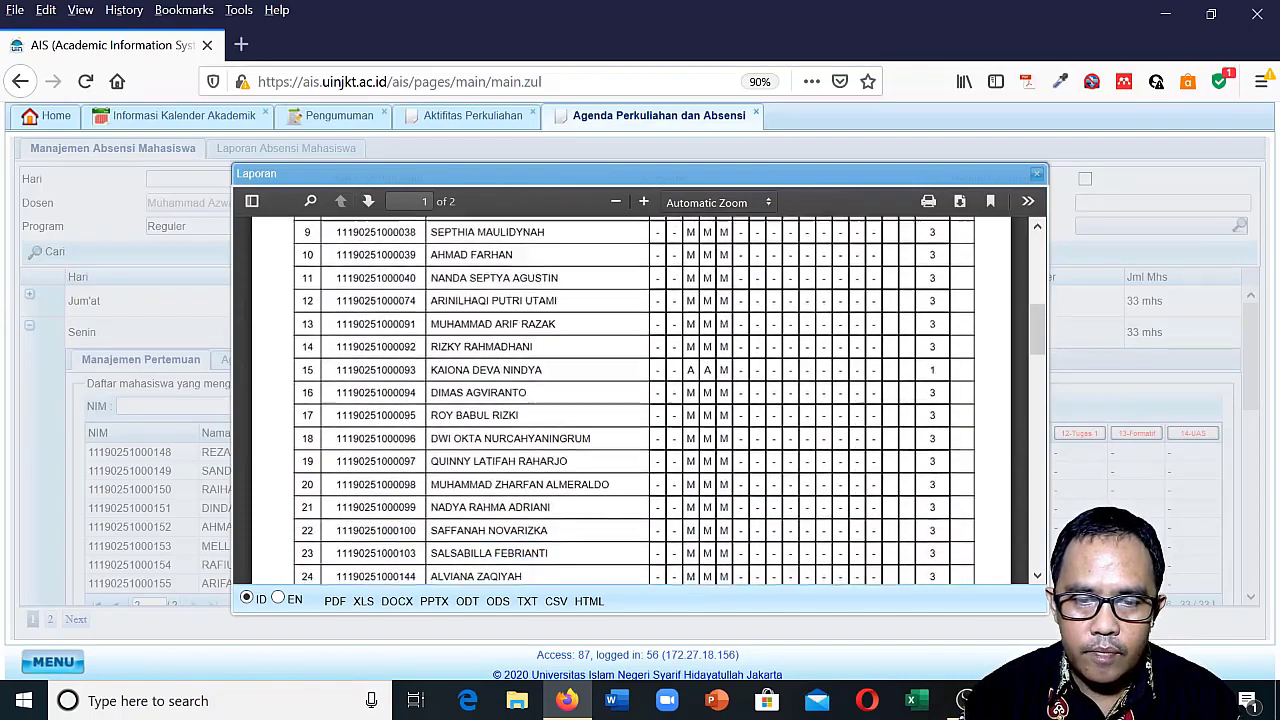
scroll(735, 444, "up", 8)
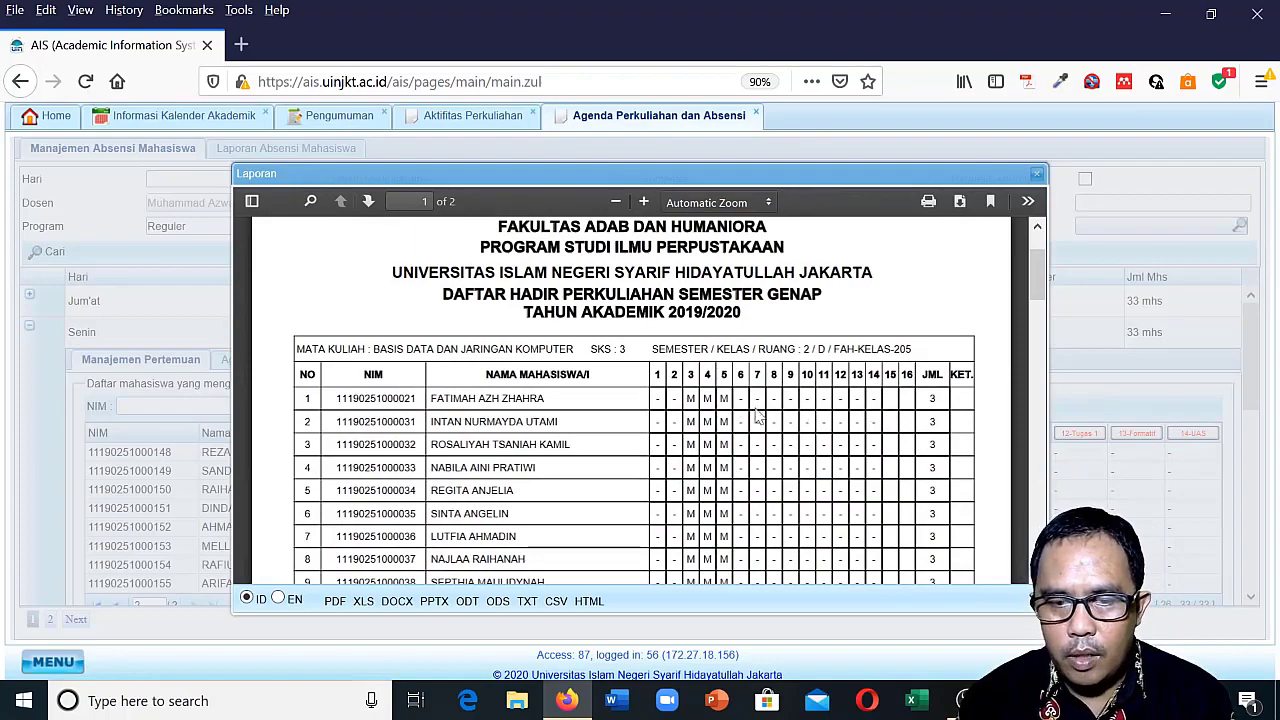
scroll(730, 444, "down", 3)
scroll(960, 356, "up", 1)
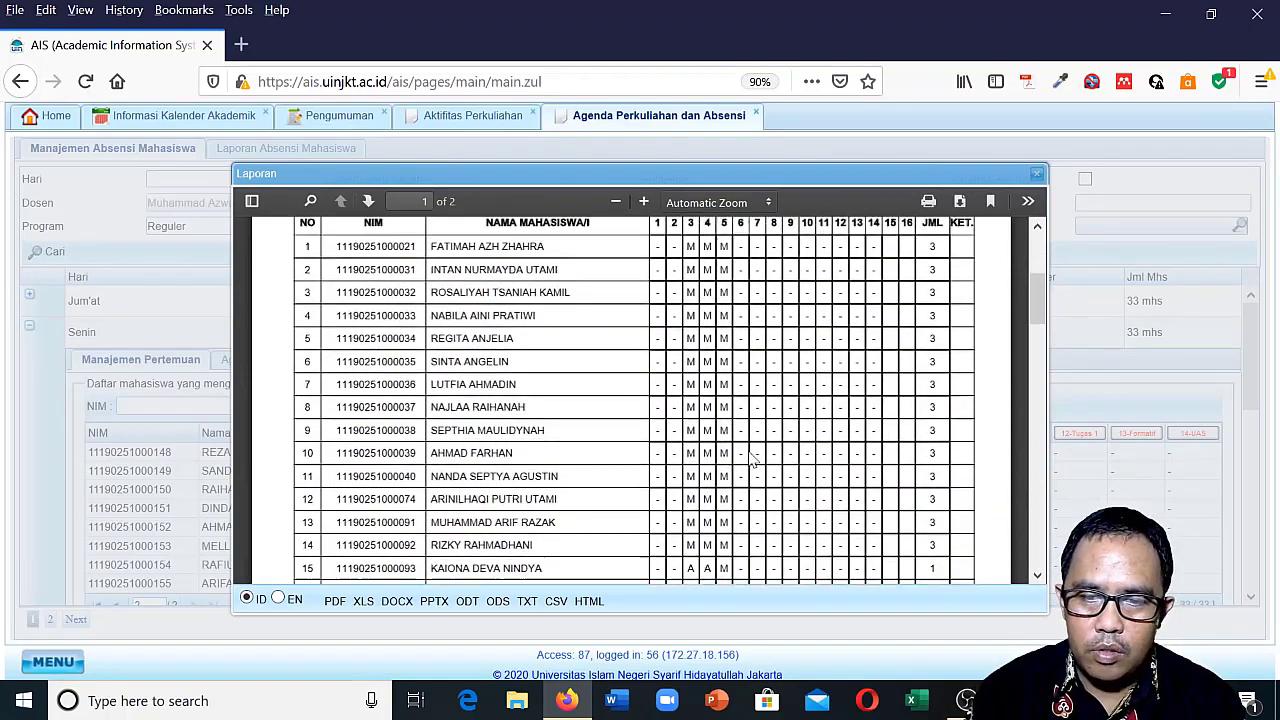
scroll(930, 325, "down", 10)
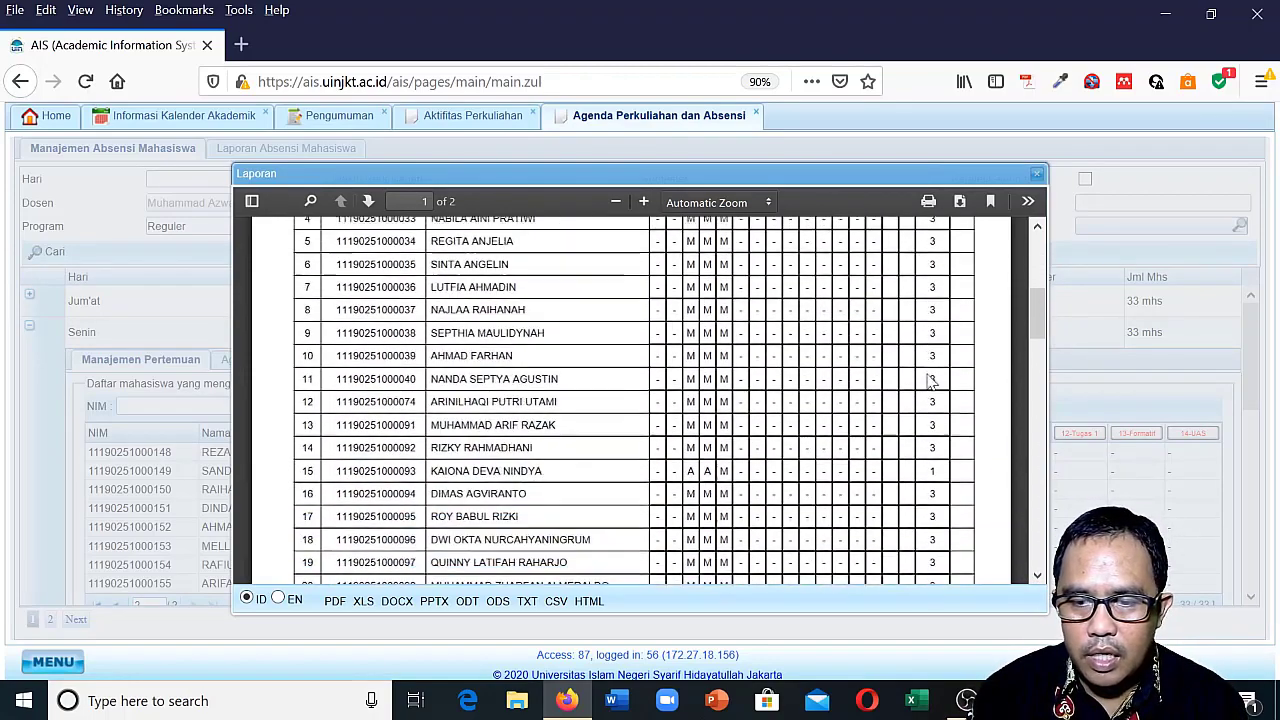
Check the lecturer's attendance row and signature section on page 2 of the AIS attendance report, and close the report.
scroll(930, 390, "down", 6)
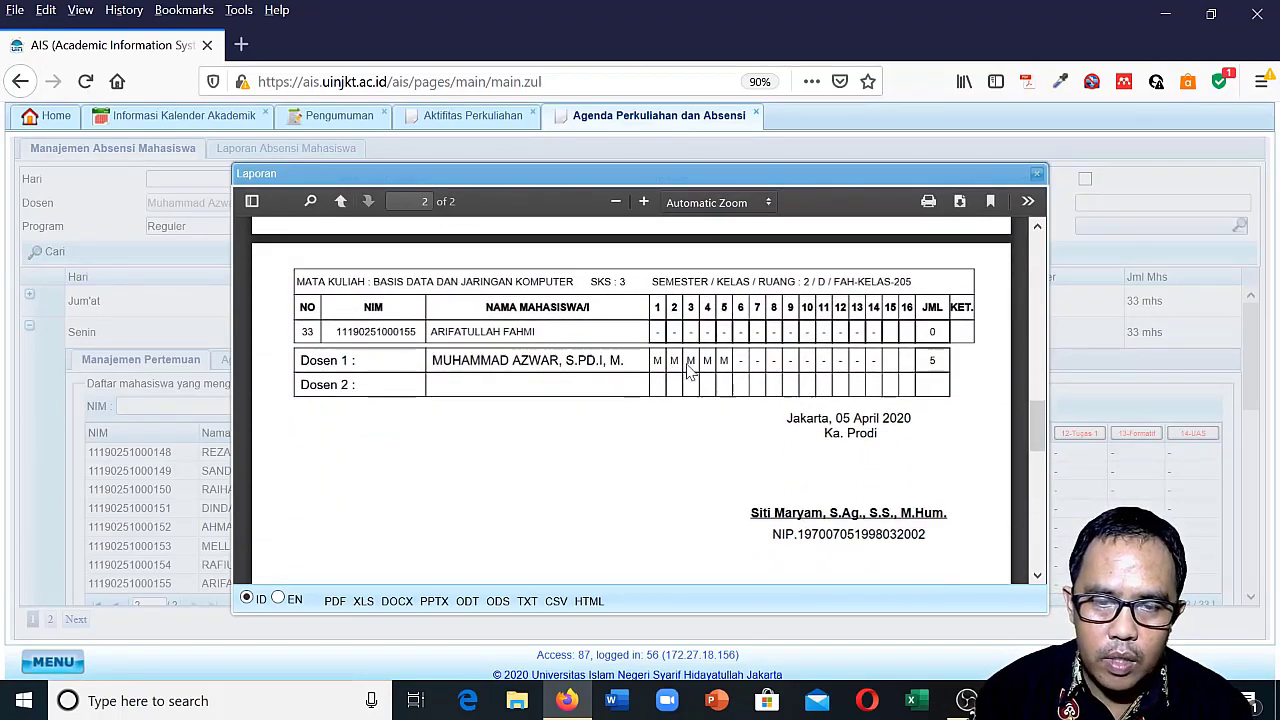
scroll(730, 405, "up", 2)
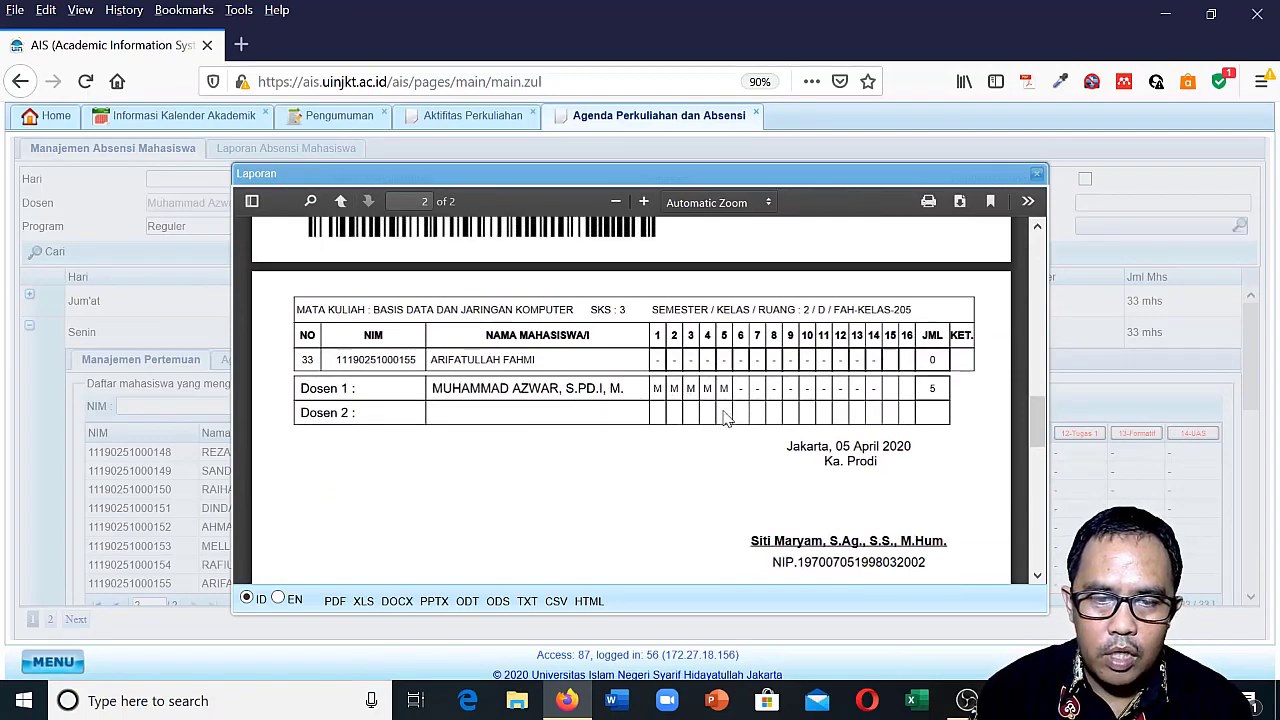
scroll(738, 460, "up", 2)
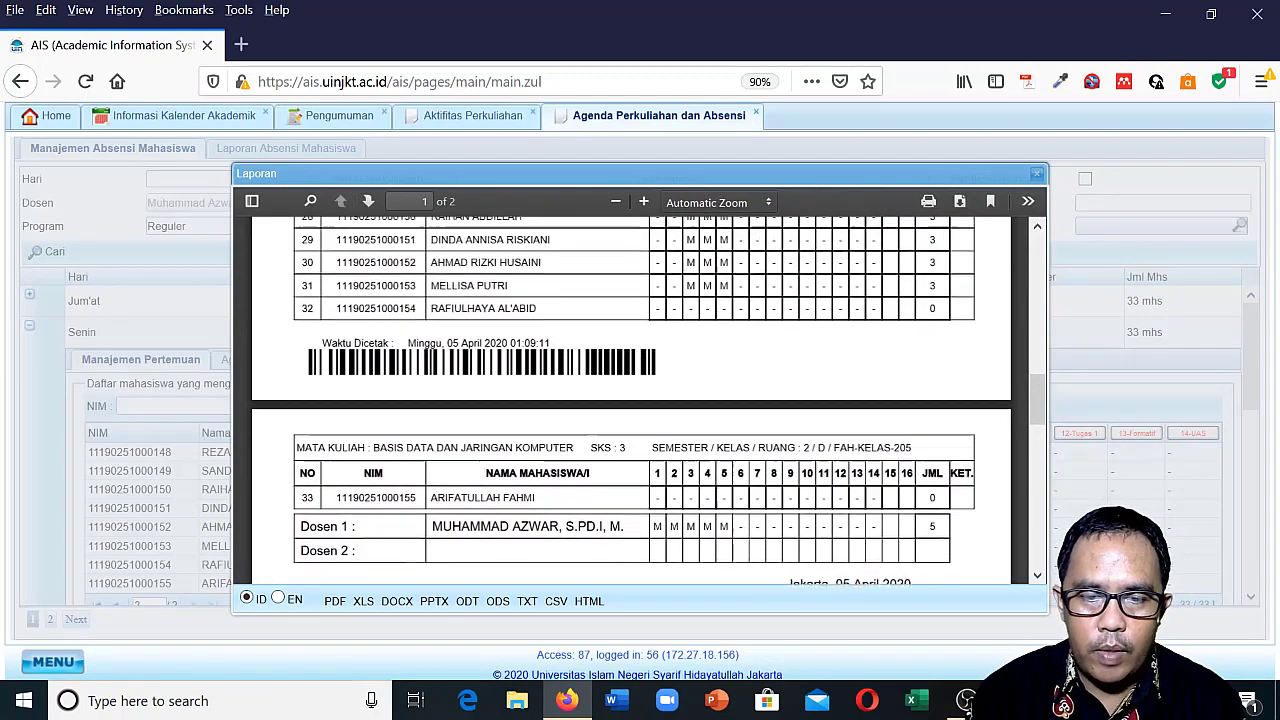
scroll(738, 460, "down", 3)
scroll(737, 450, "down", 4)
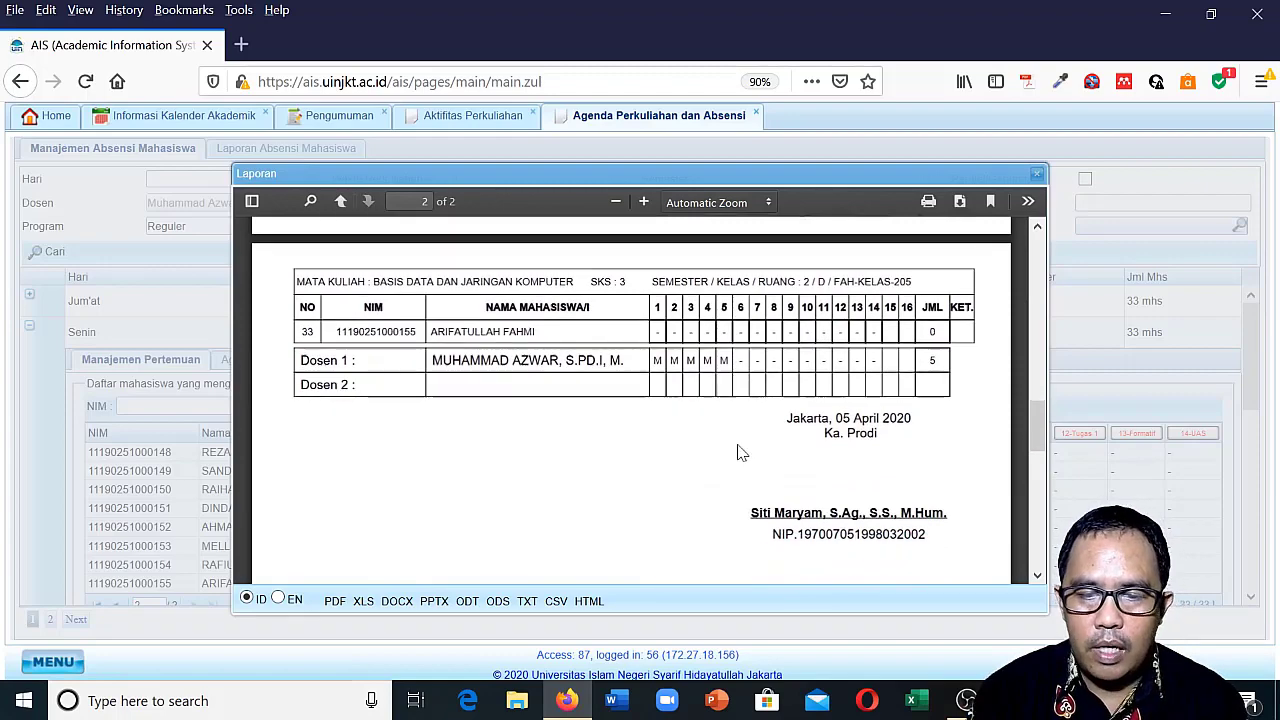
scroll(737, 450, "up", 5)
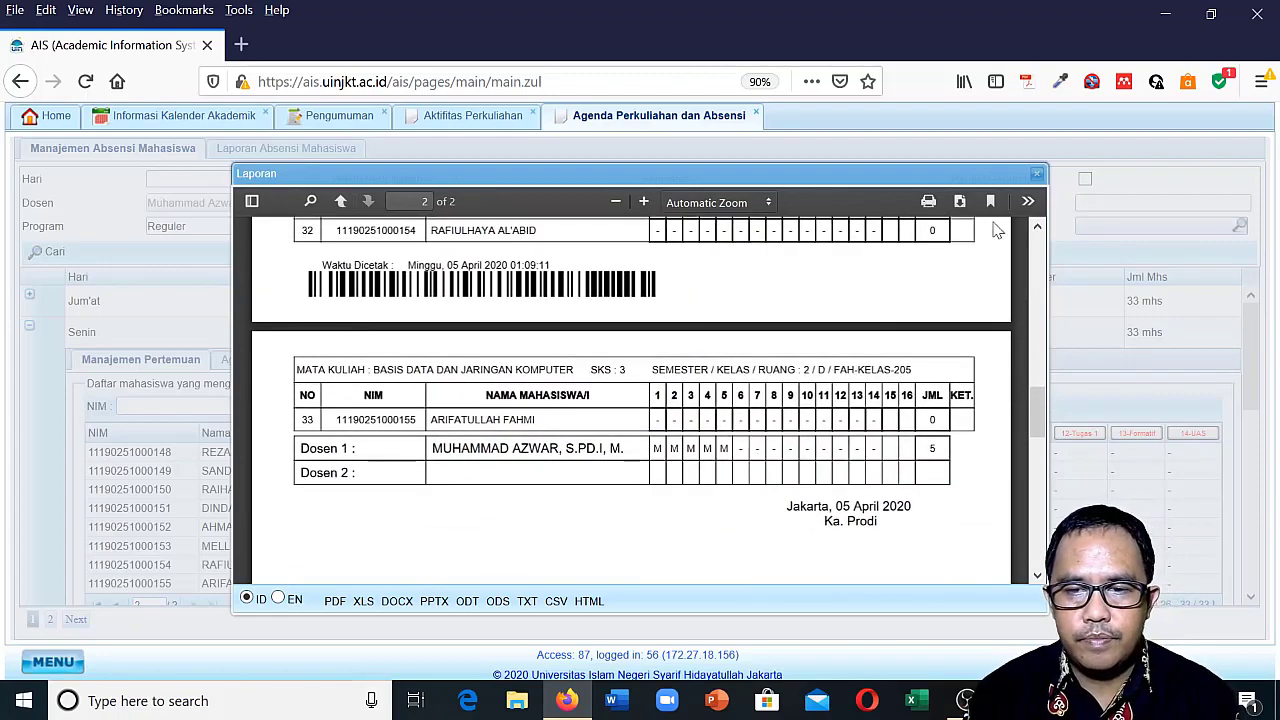
left_click(1037, 174)
Generate the Cetak Absensi attendance sheet for class 2 D, look through both pages and close it.
scroll(560, 470, "down", 2)
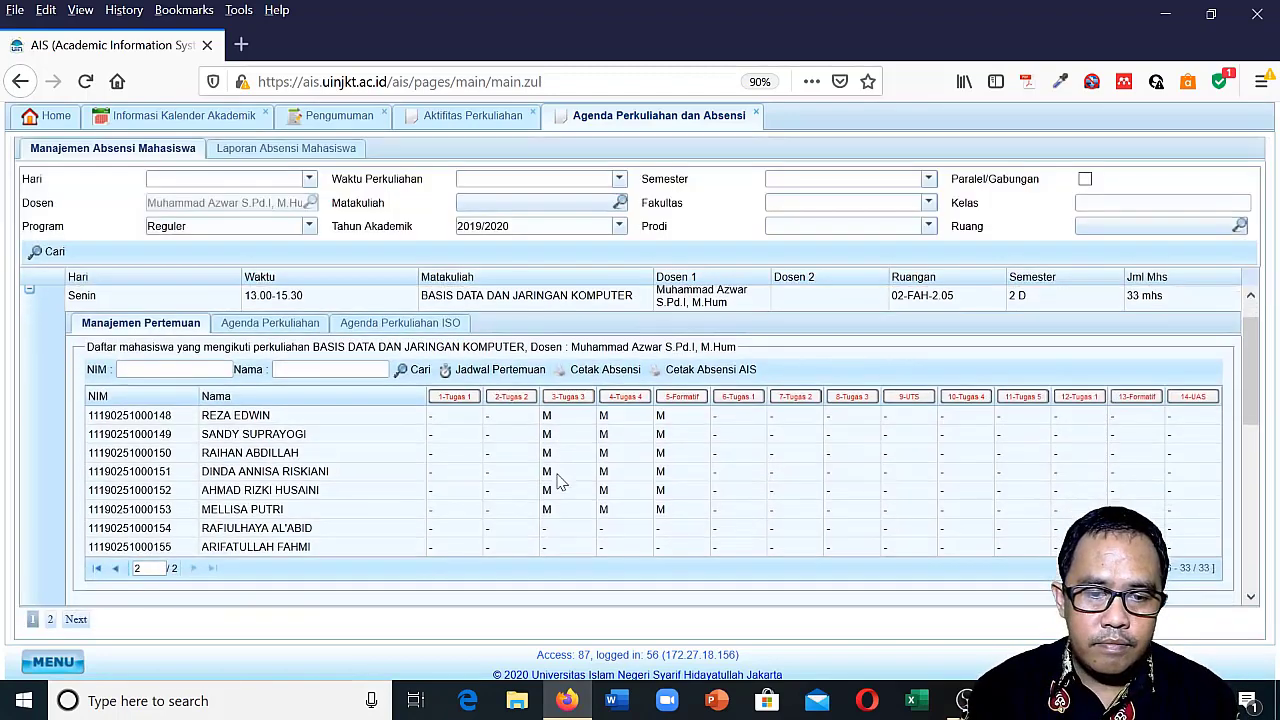
scroll(573, 471, "up", 2)
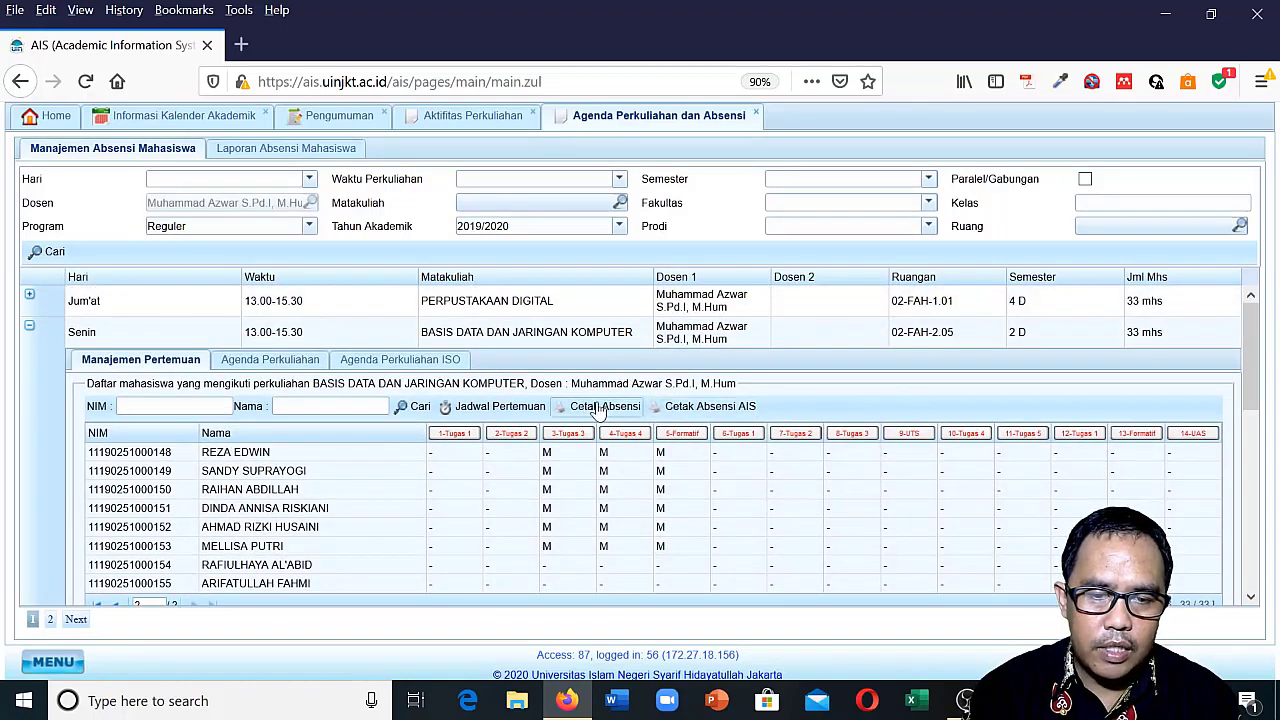
left_click(600, 410)
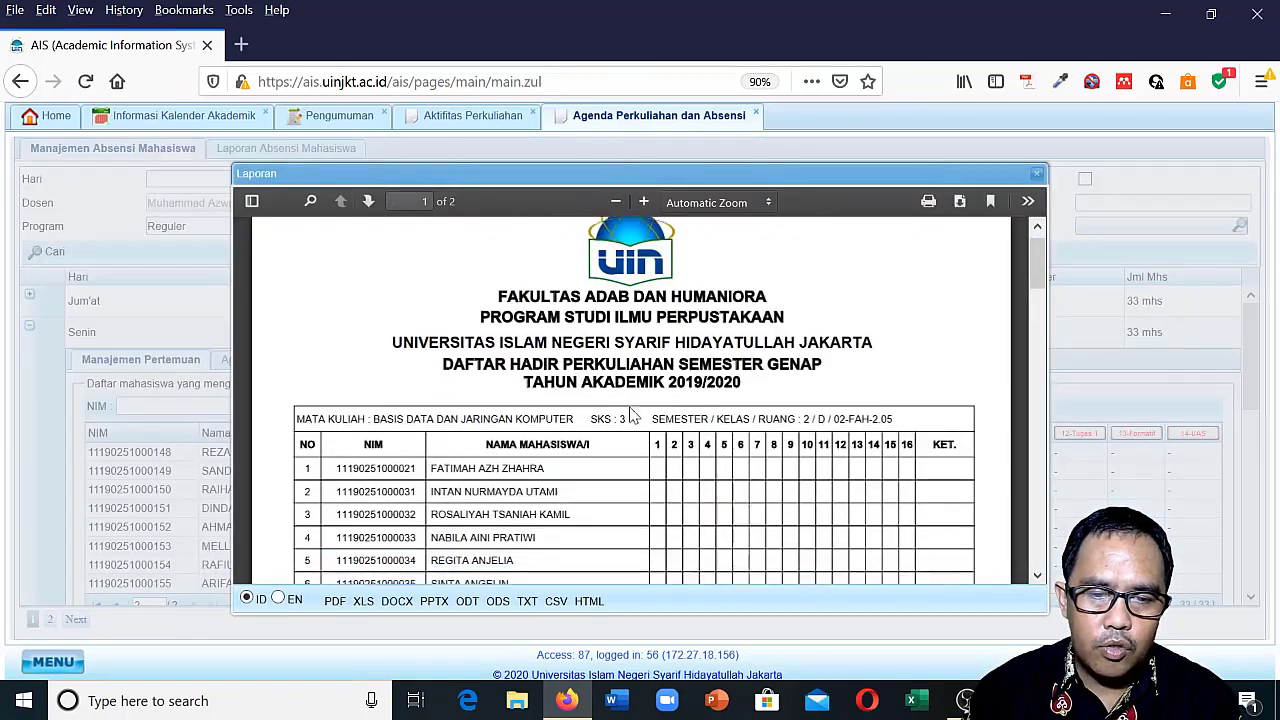
scroll(730, 415, "down", 3)
scroll(730, 415, "down", 10)
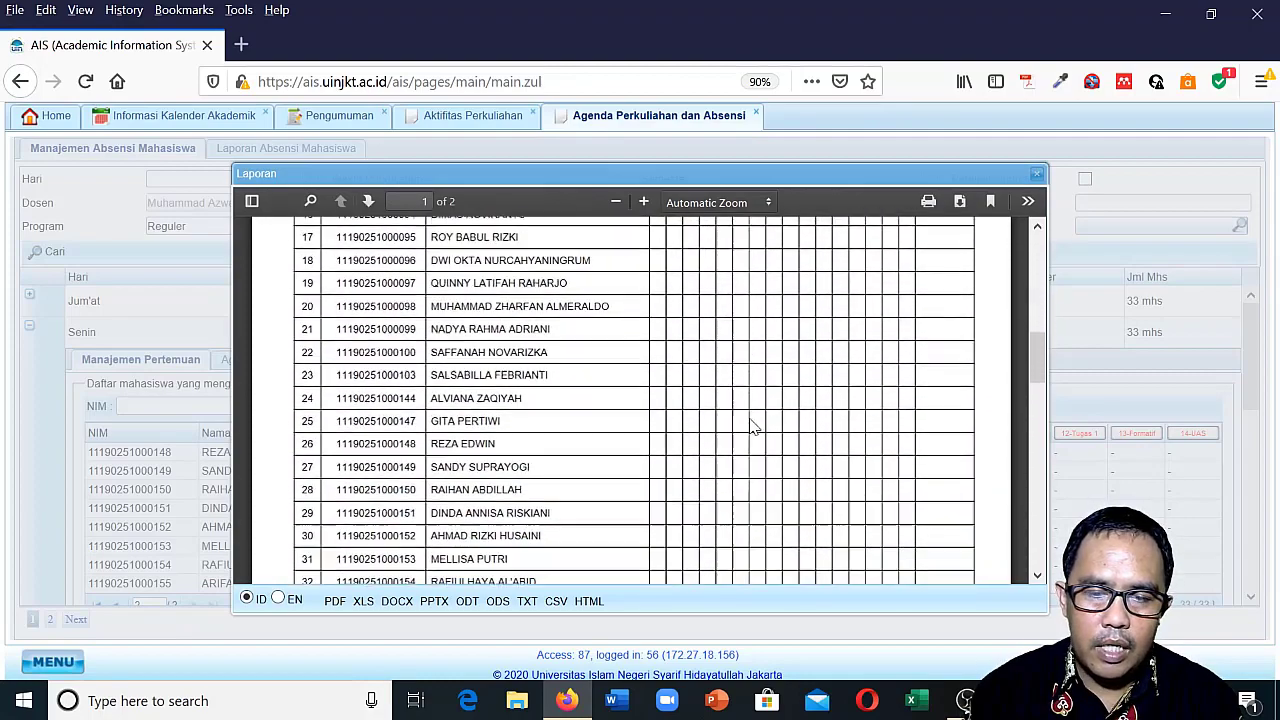
scroll(753, 427, "down", 2)
scroll(753, 427, "up", 7)
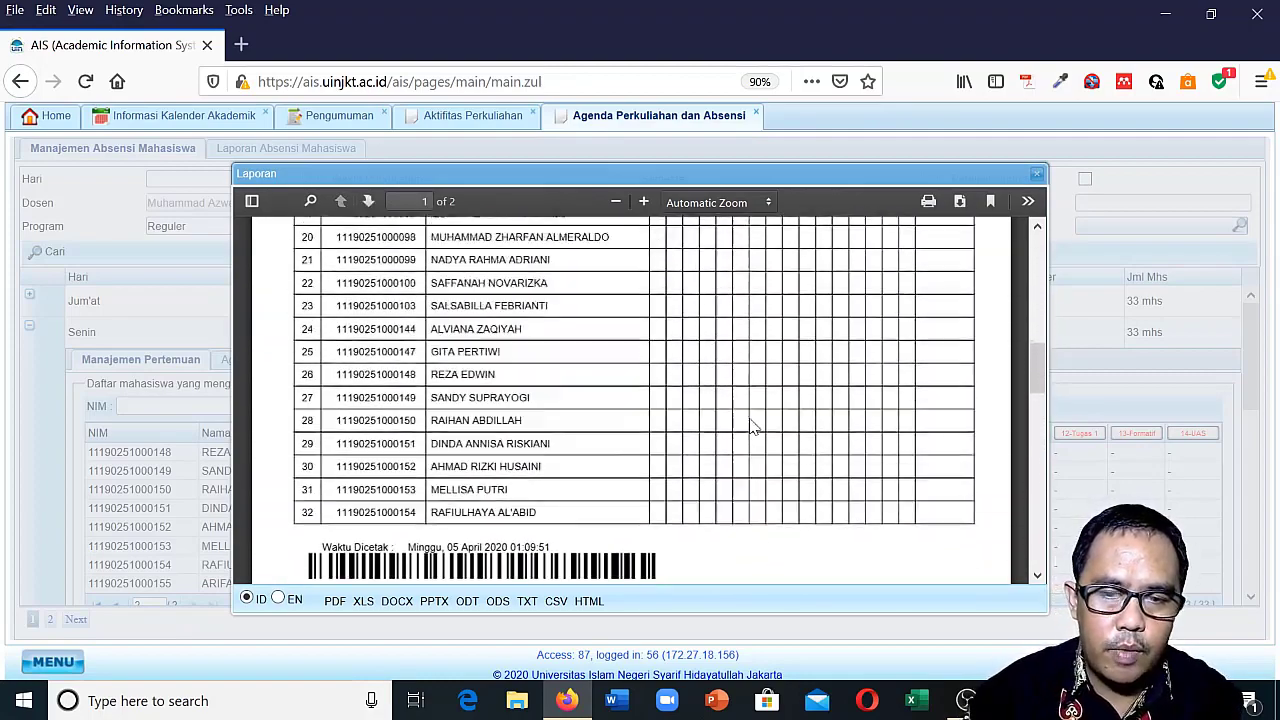
scroll(753, 427, "up", 5)
scroll(755, 428, "down", 10)
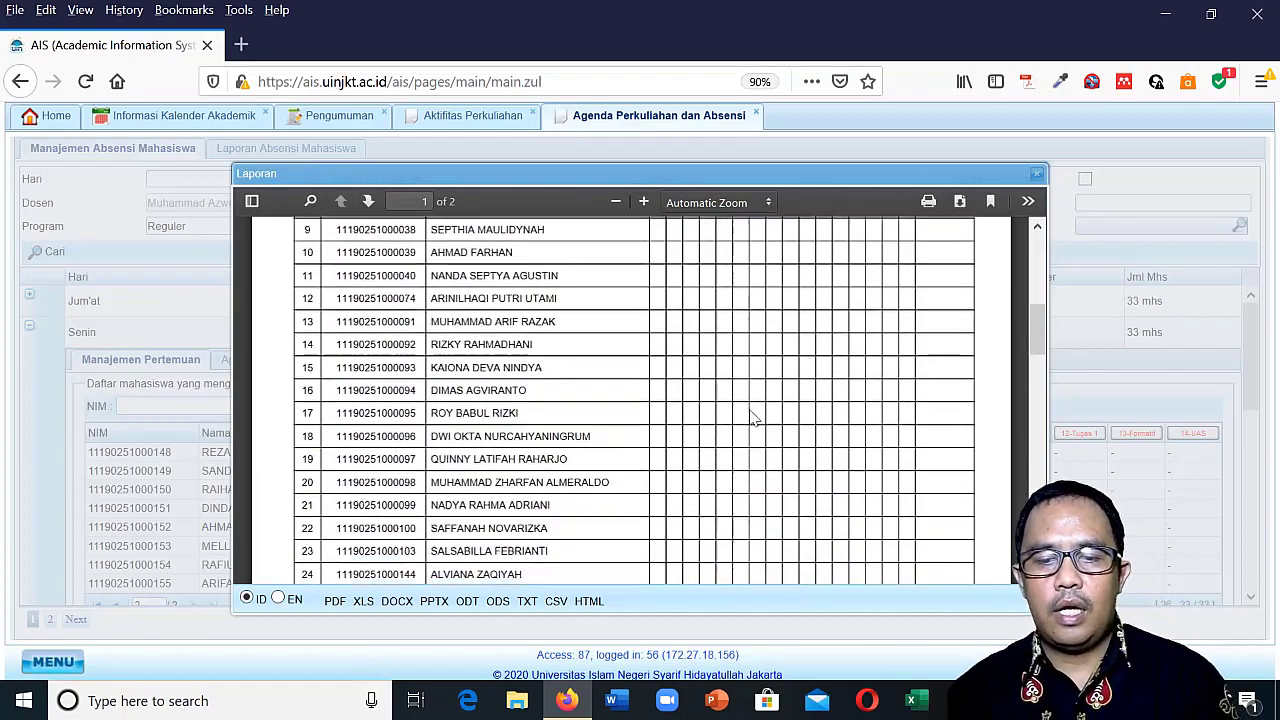
scroll(755, 430, "down", 8)
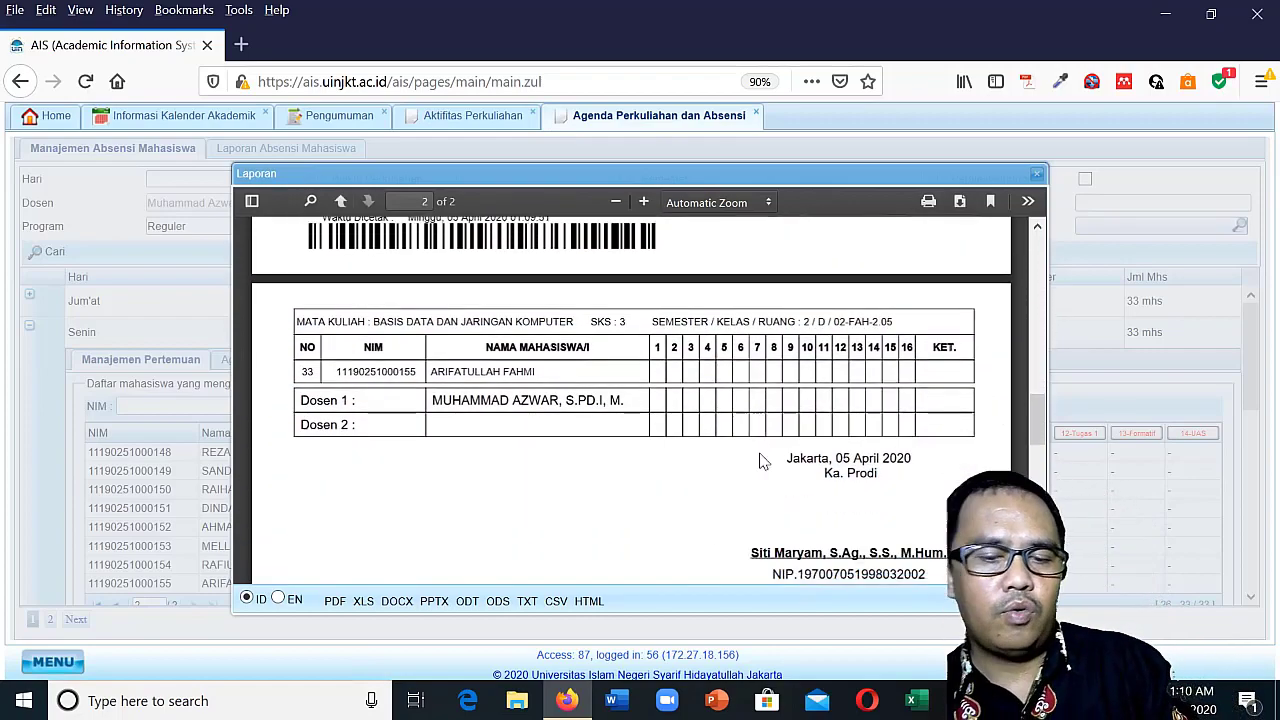
scroll(757, 452, "down", 3)
scroll(766, 471, "up", 10)
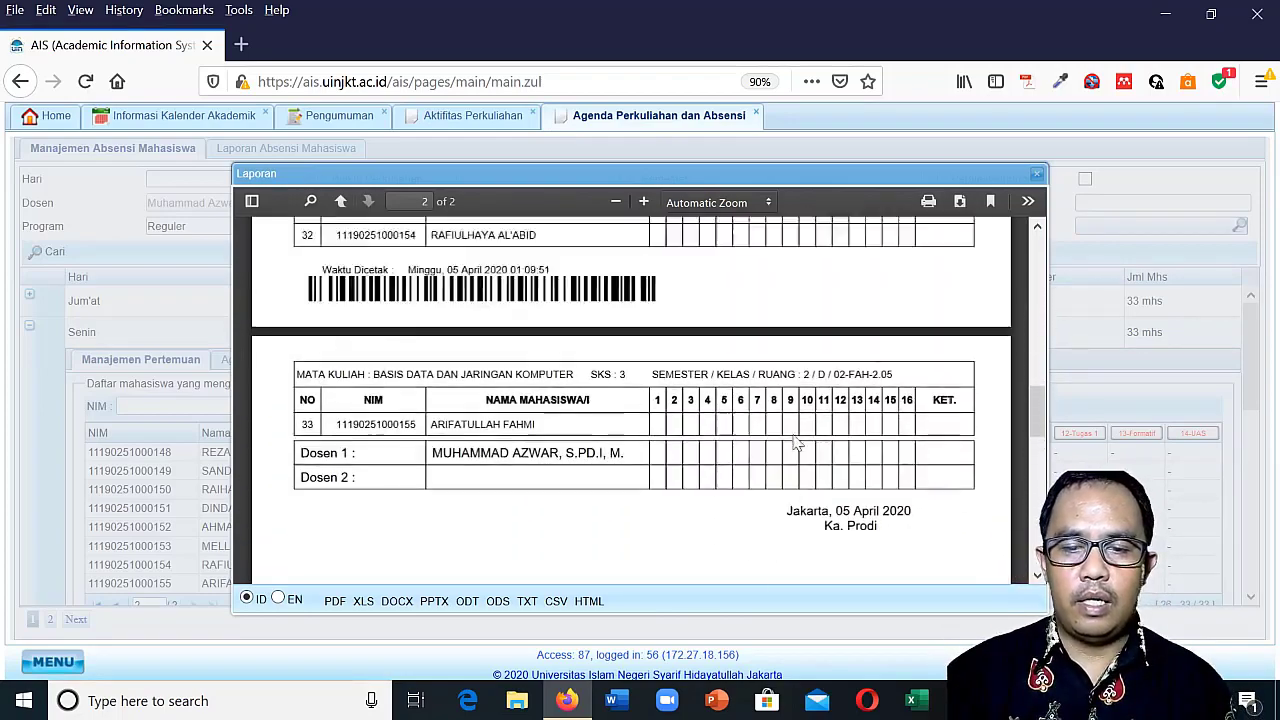
left_click(1037, 174)
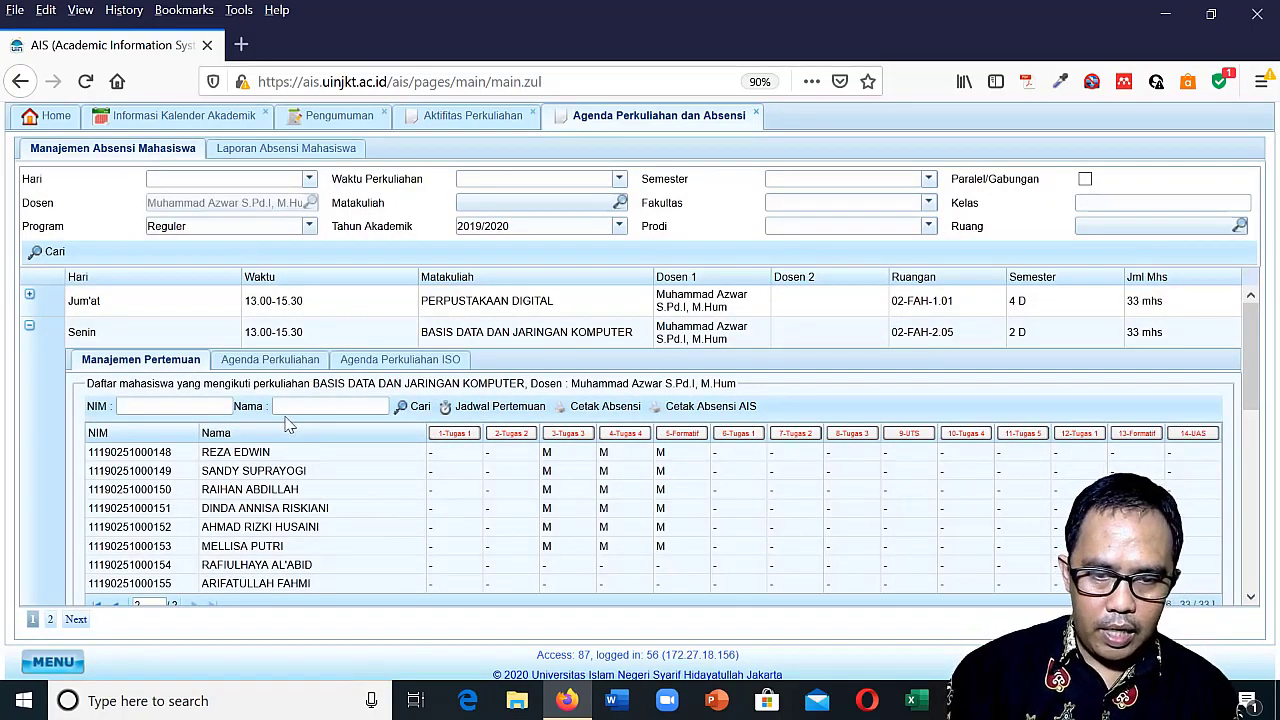
Display the Agenda Perkuliahan syllabus document for class 2 D and read through its course details and meeting schedule.
left_click(266, 362)
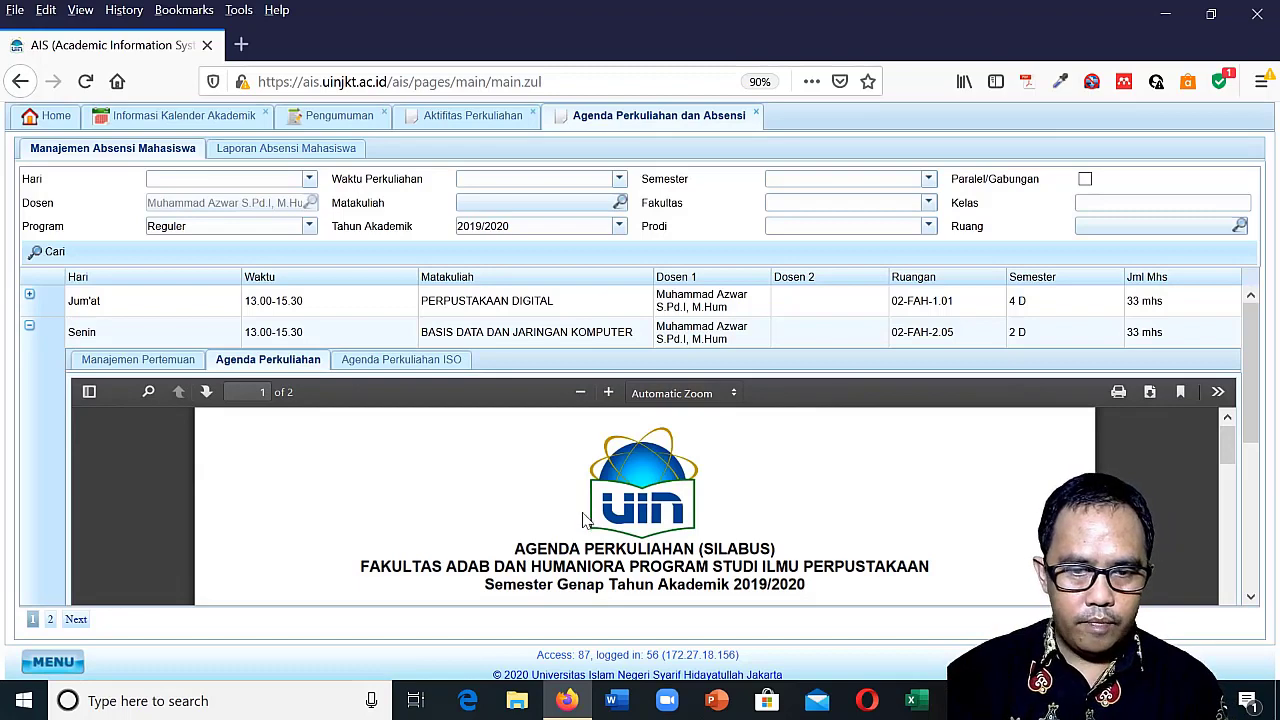
scroll(605, 528, "down", 2)
scroll(612, 533, "up", 2)
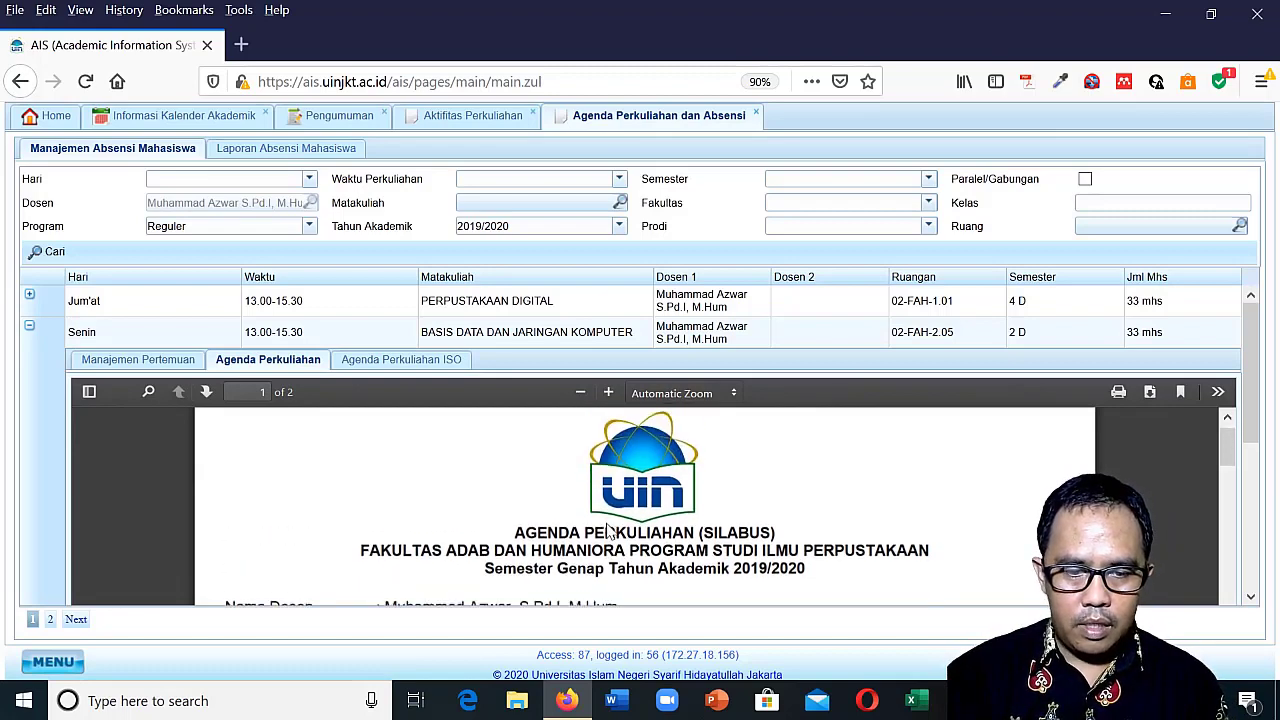
scroll(607, 520, "down", 2)
scroll(610, 518, "down", 6)
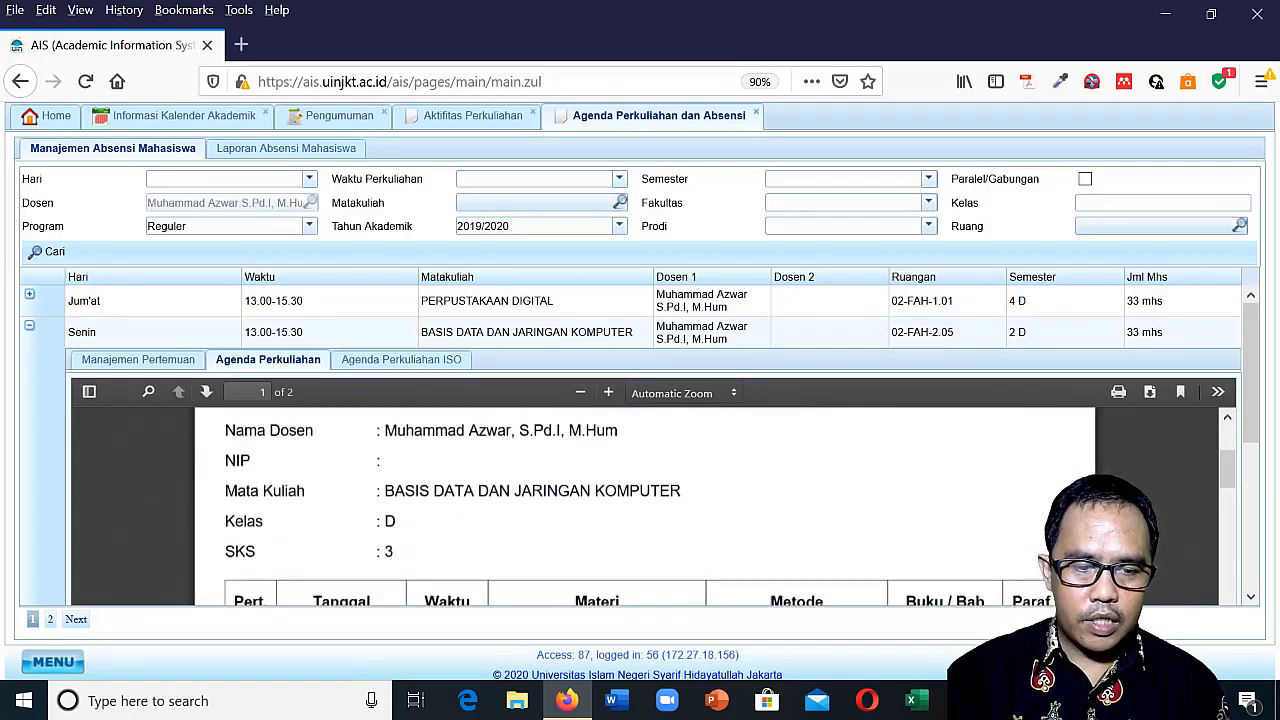
scroll(613, 515, "down", 7)
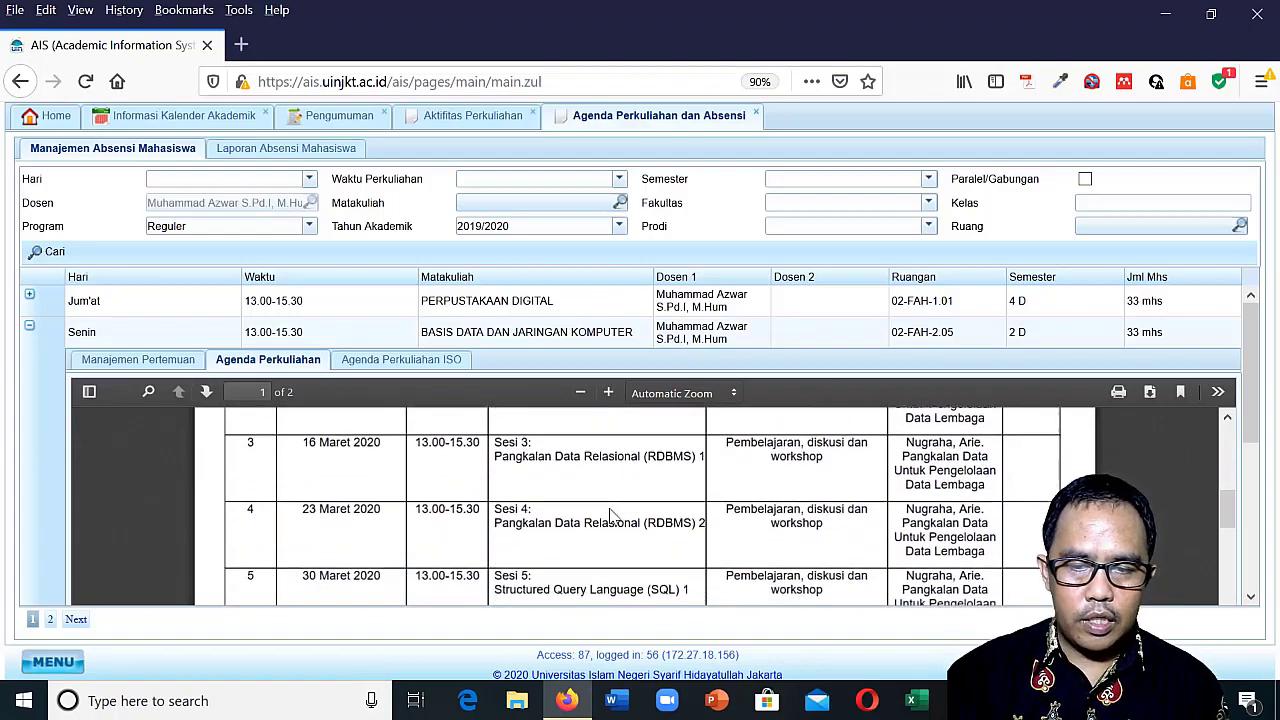
scroll(613, 515, "down", 10)
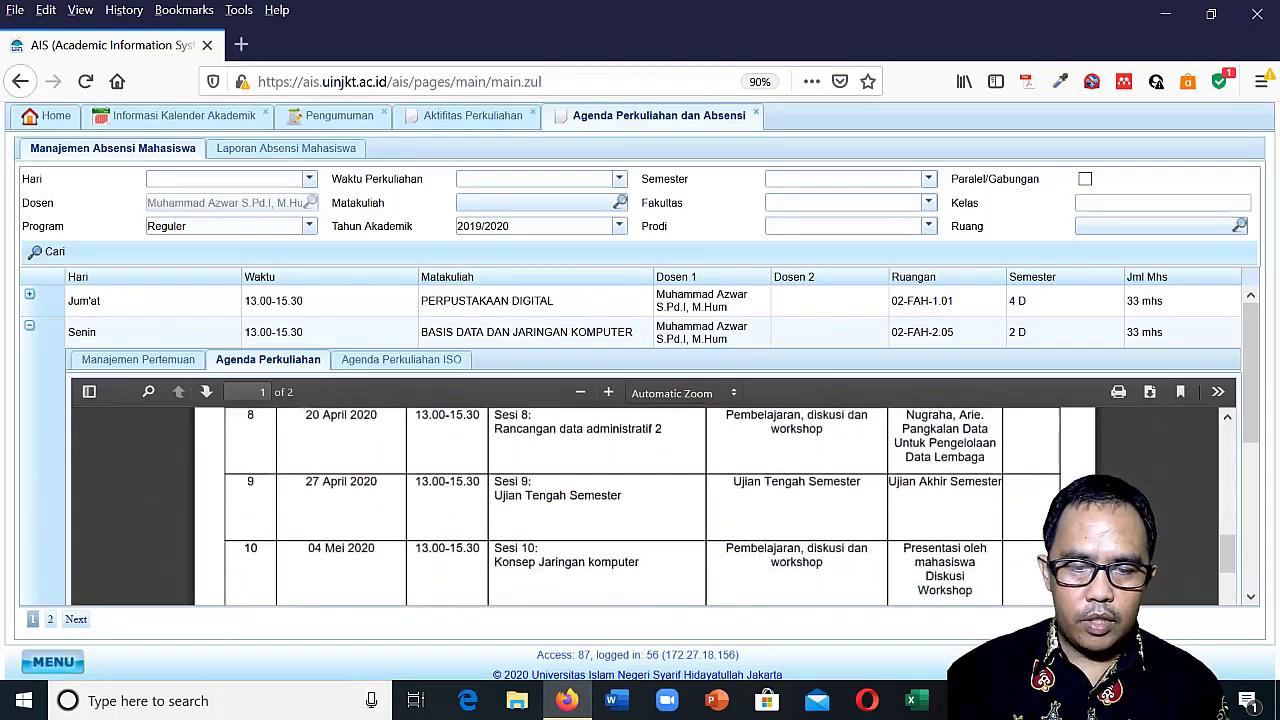
scroll(613, 517, "down", 6)
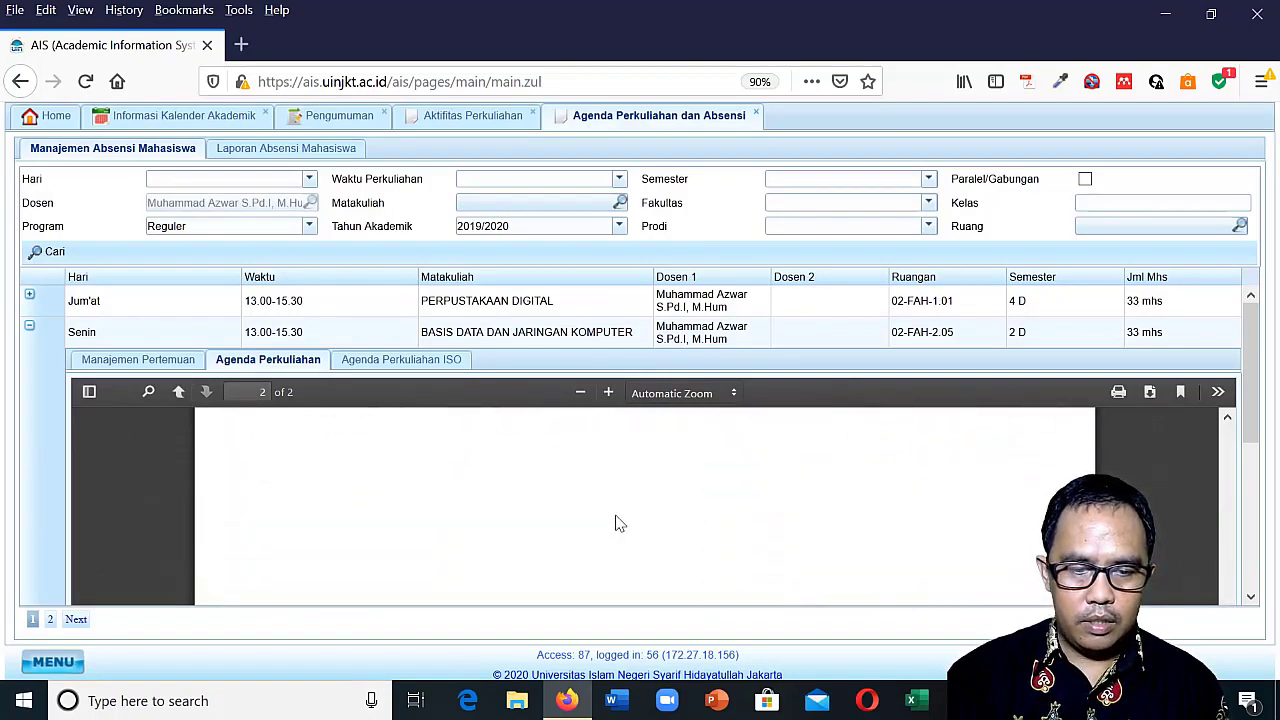
Go to page 2 of the course list, look over the Monday Rekayasa Web class 3 A and collapse its entry.
left_click(76, 620)
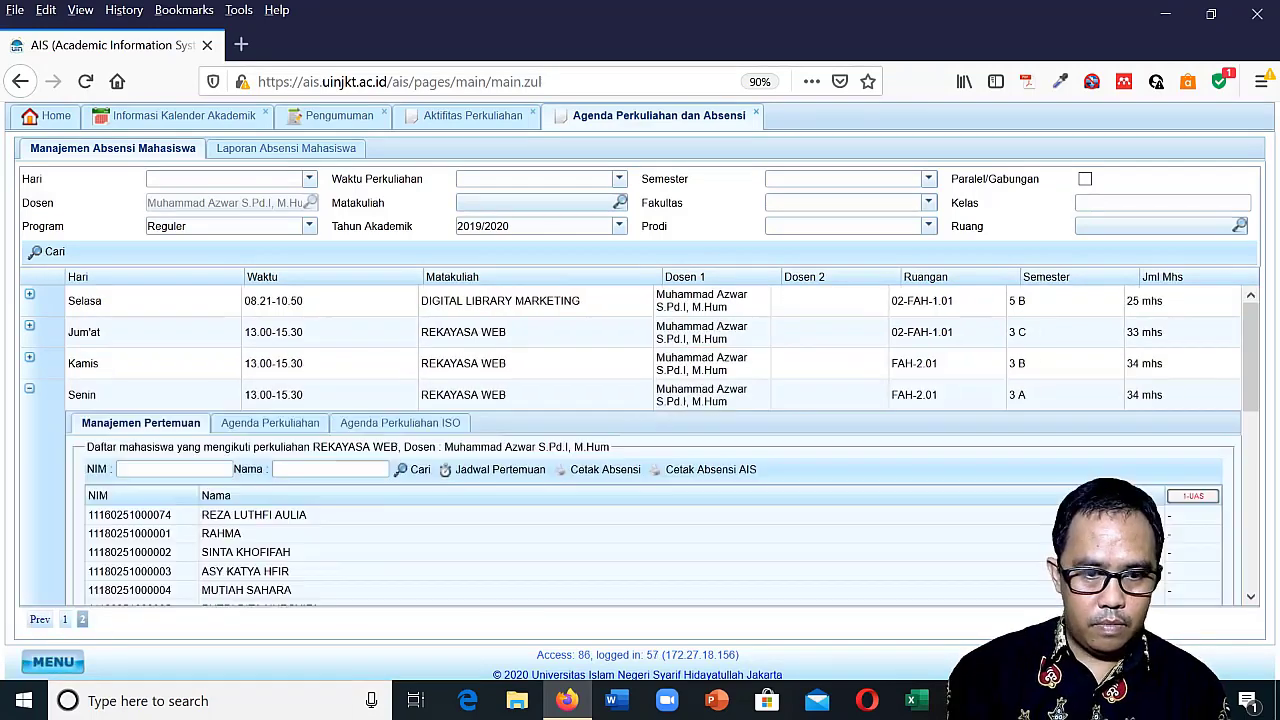
scroll(450, 545, "down", 5)
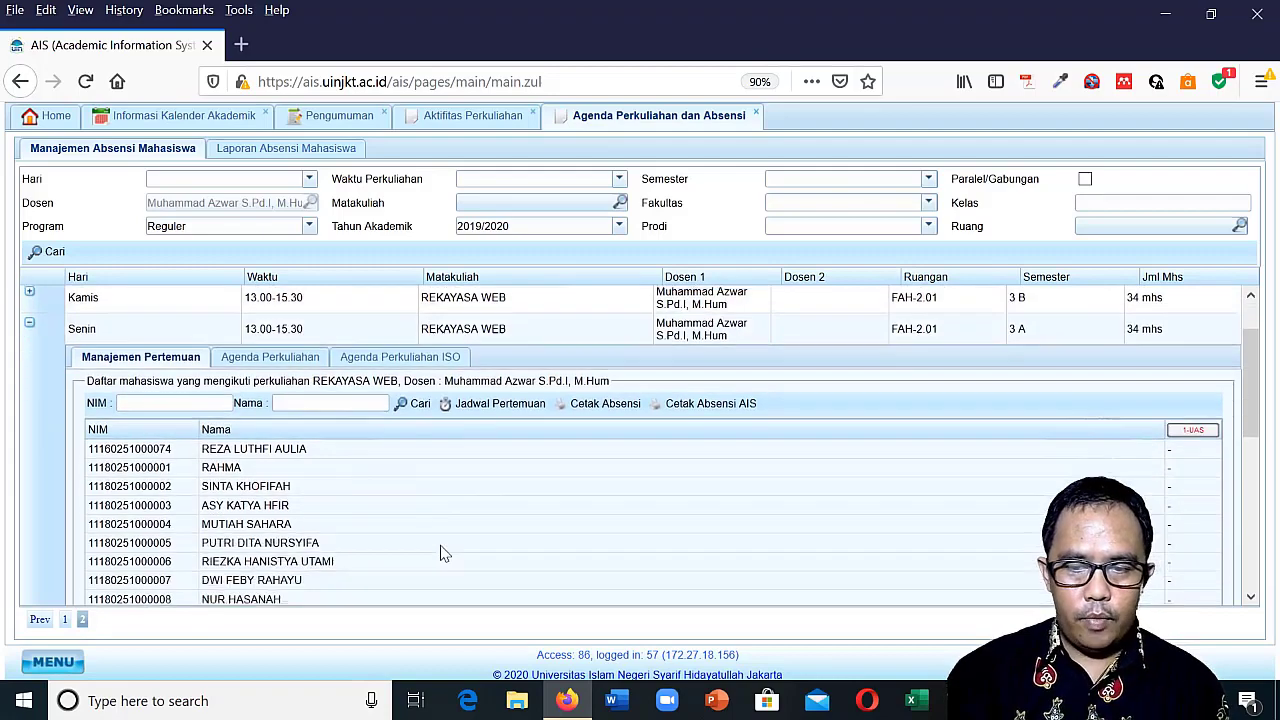
scroll(450, 545, "up", 5)
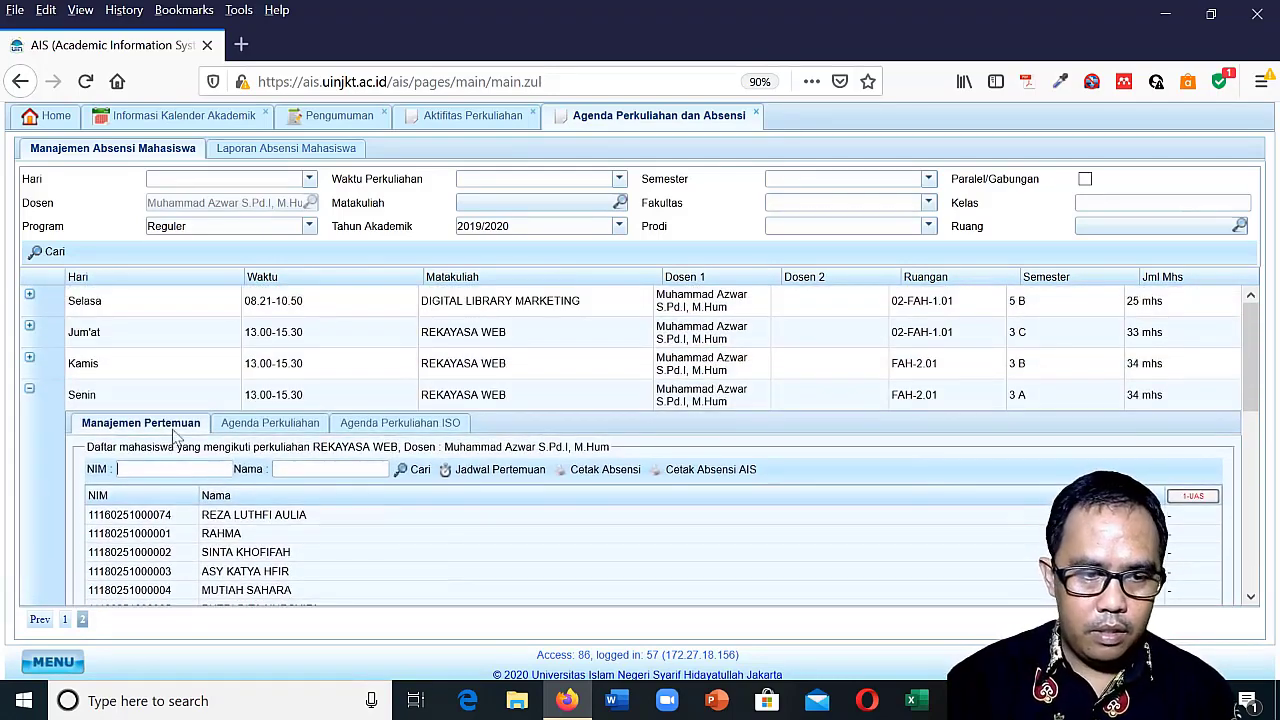
left_click(29, 389)
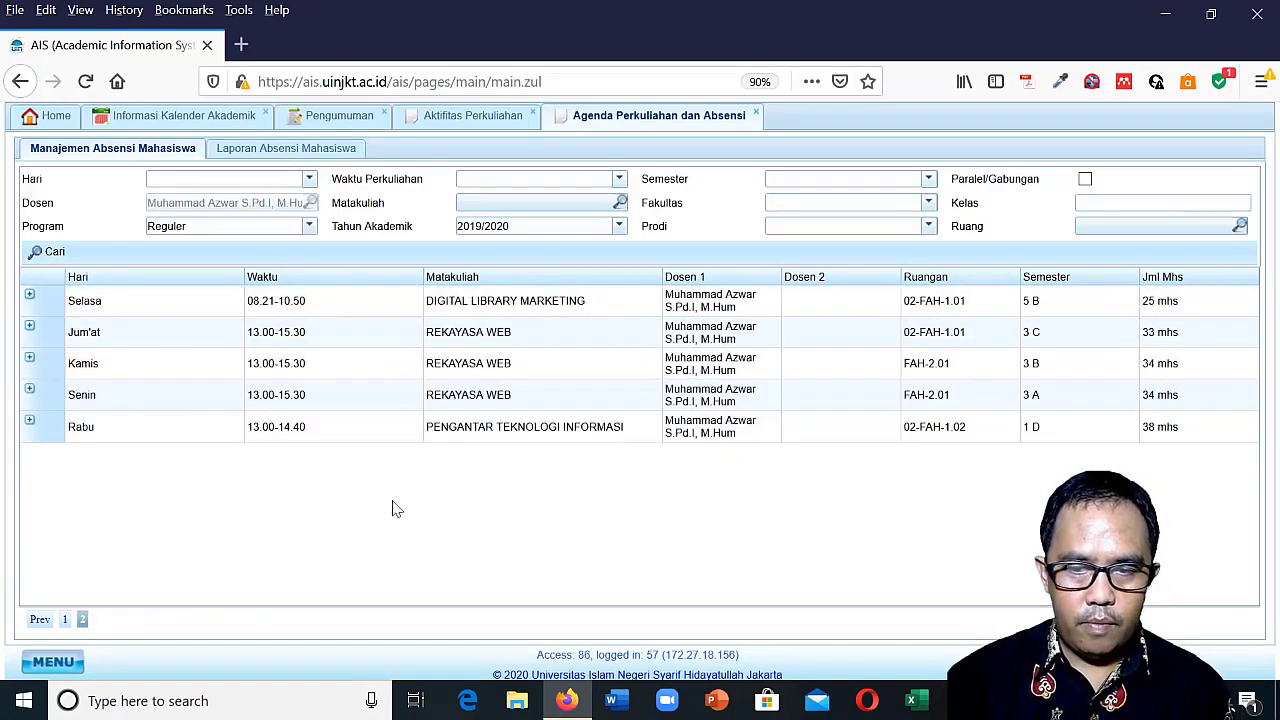